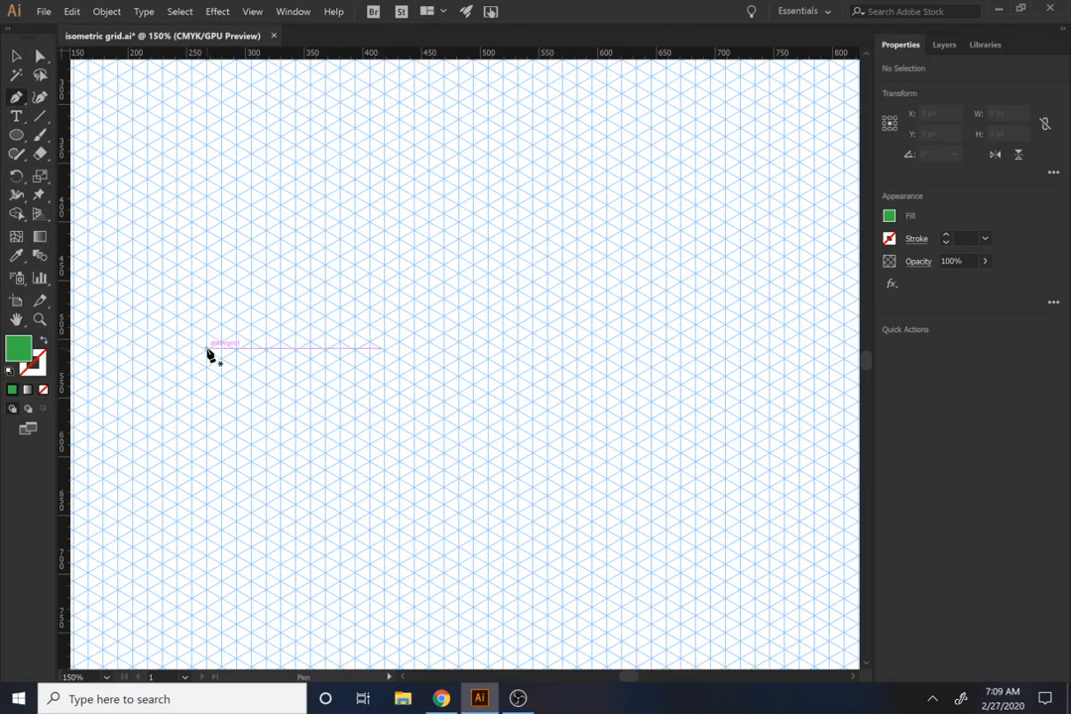
Step: Draw a closed green diamond with the Pen tool, following the isometric grid lines
click(206, 350)
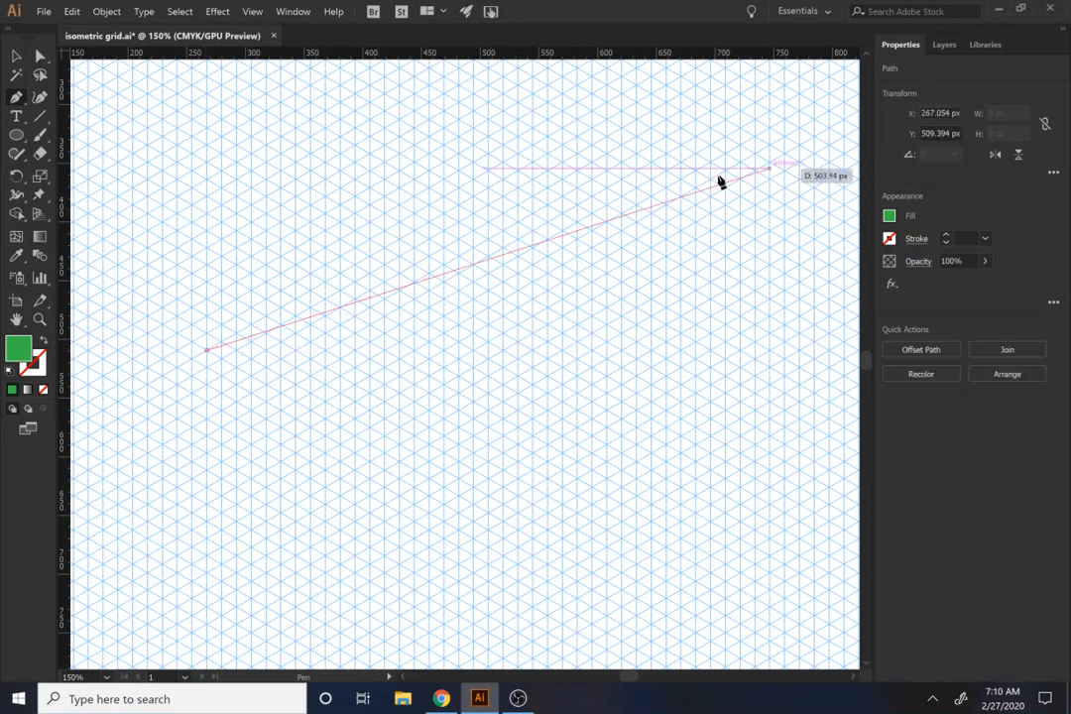
click(400, 241)
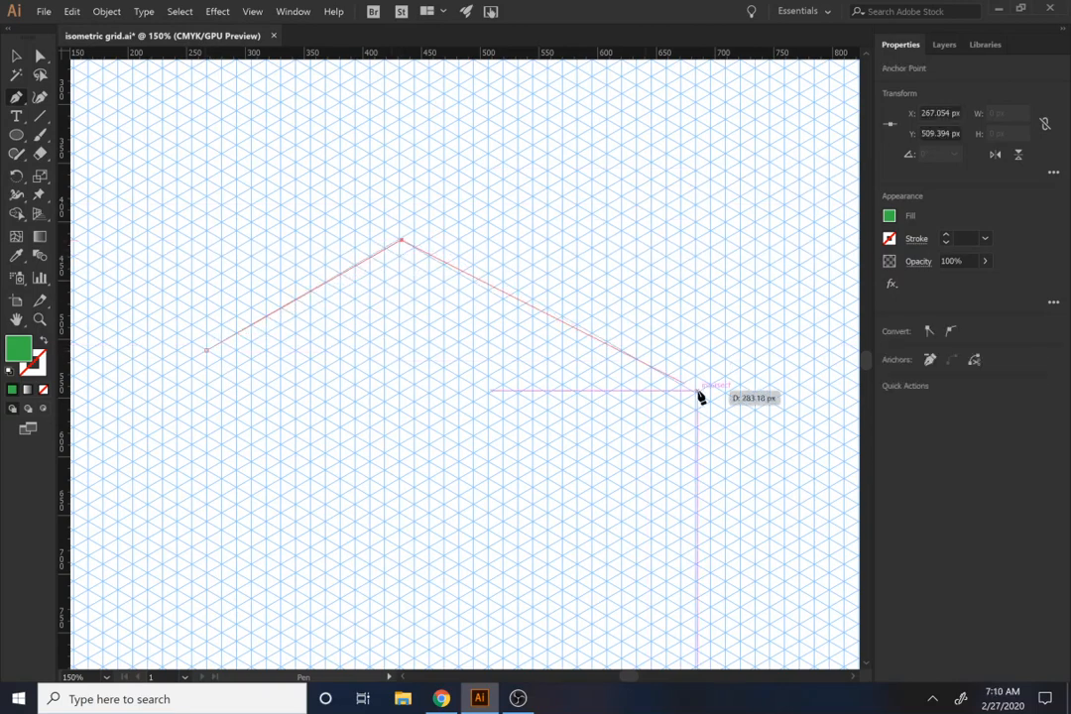
click(604, 358)
click(401, 444)
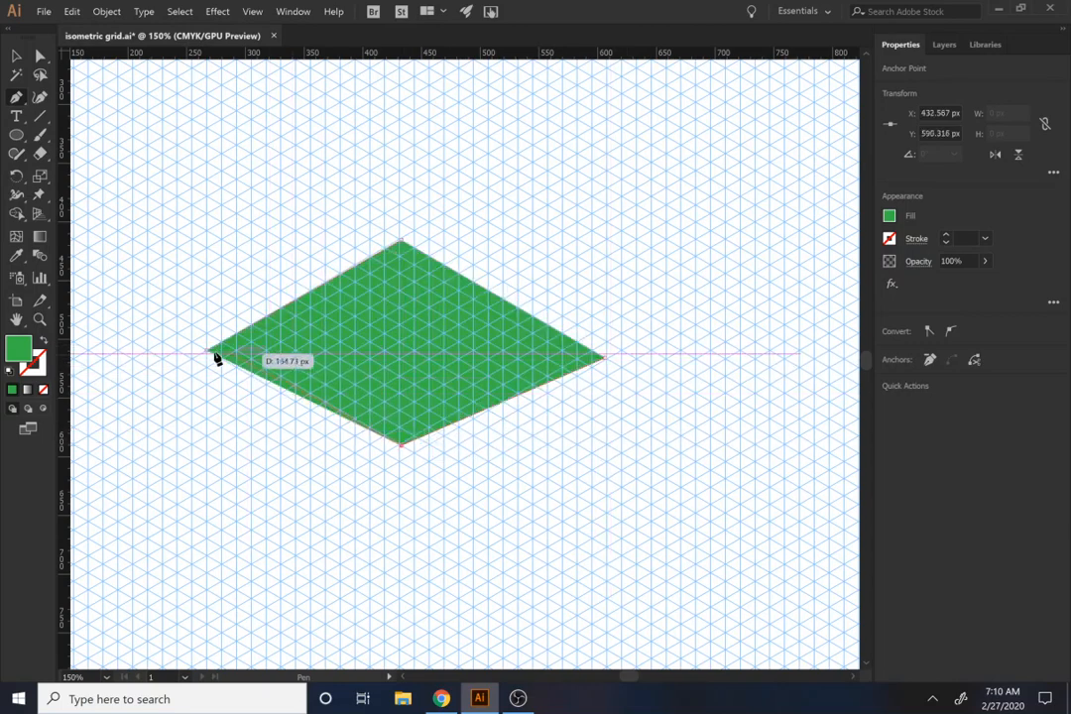
click(206, 351)
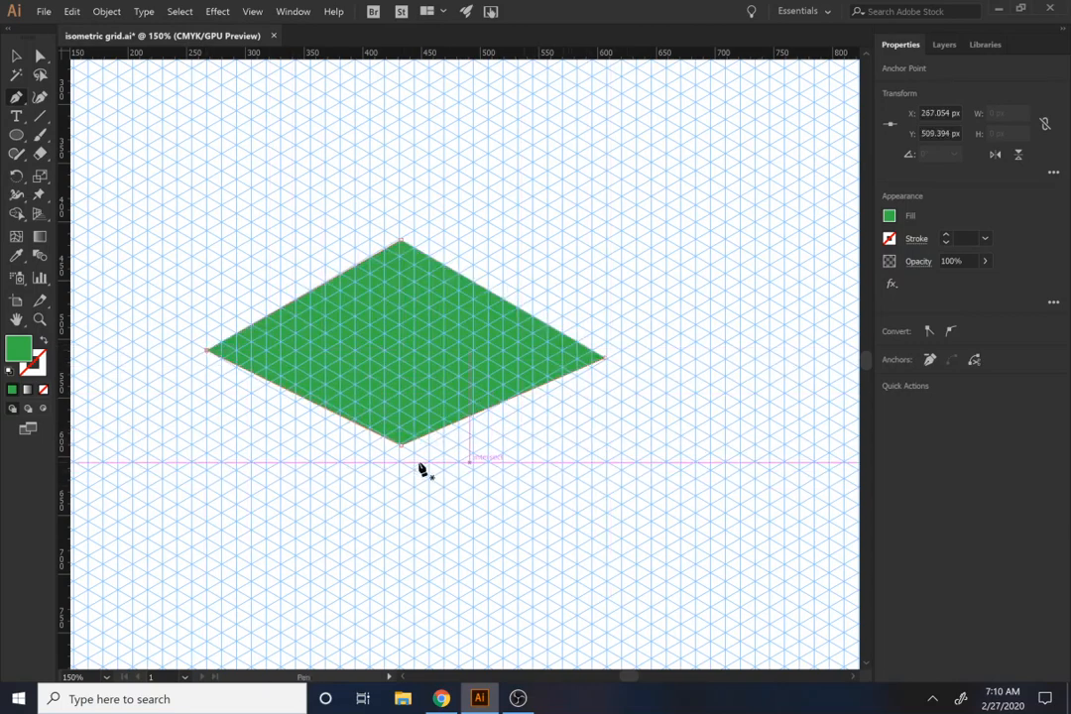
Step: Align the diamond's bottom and right corners to the isometric grid and enlarge it to about 479 by 276 px
key(a)
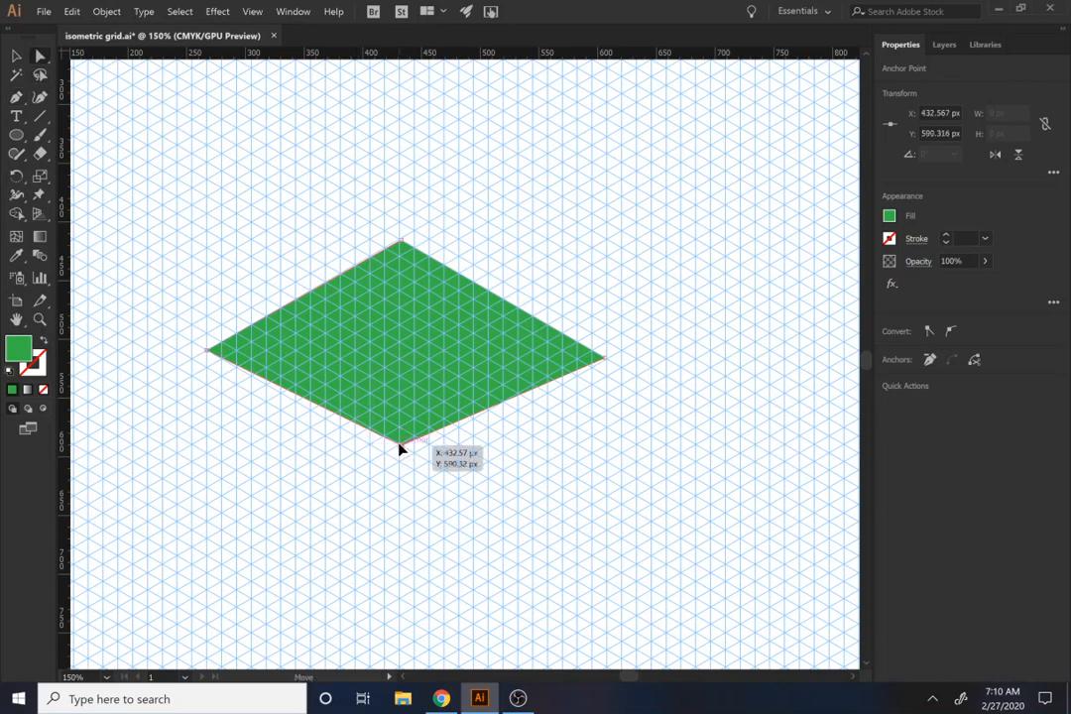
drag(400, 450, 400, 464)
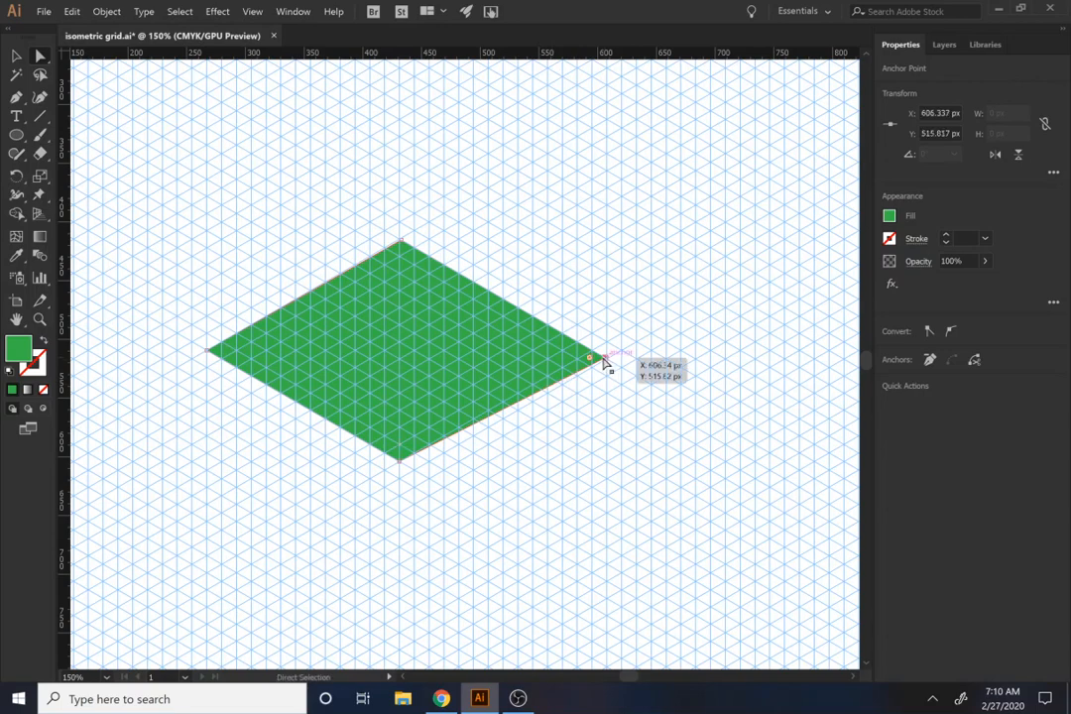
drag(604, 362, 589, 353)
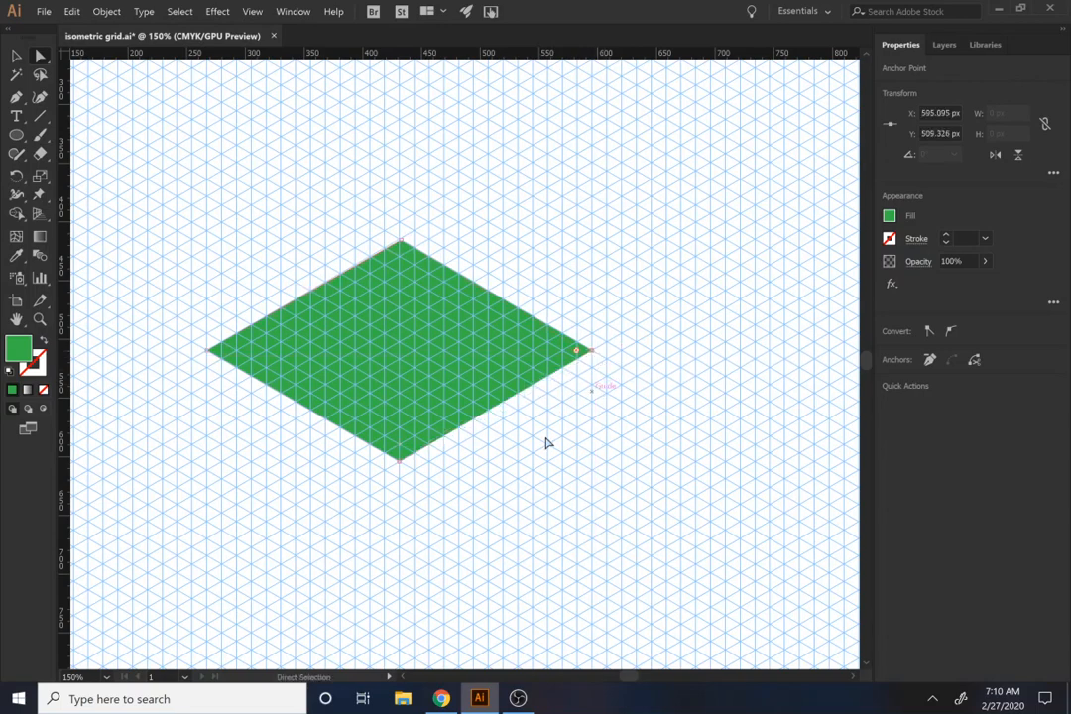
key(v)
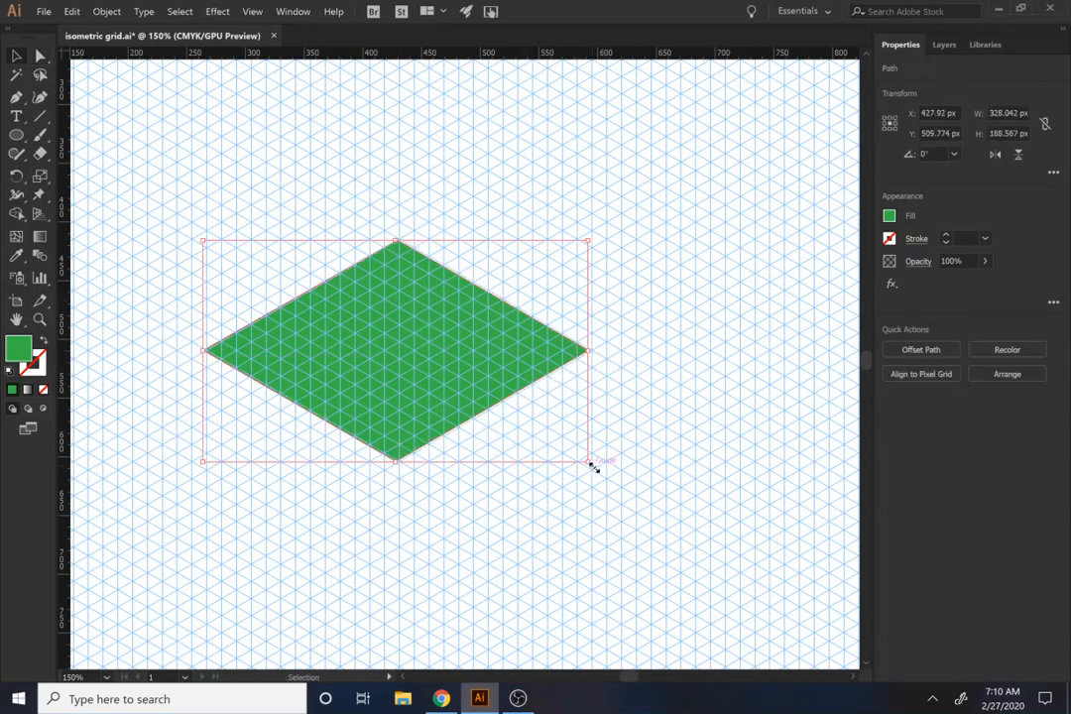
drag(590, 464, 768, 599)
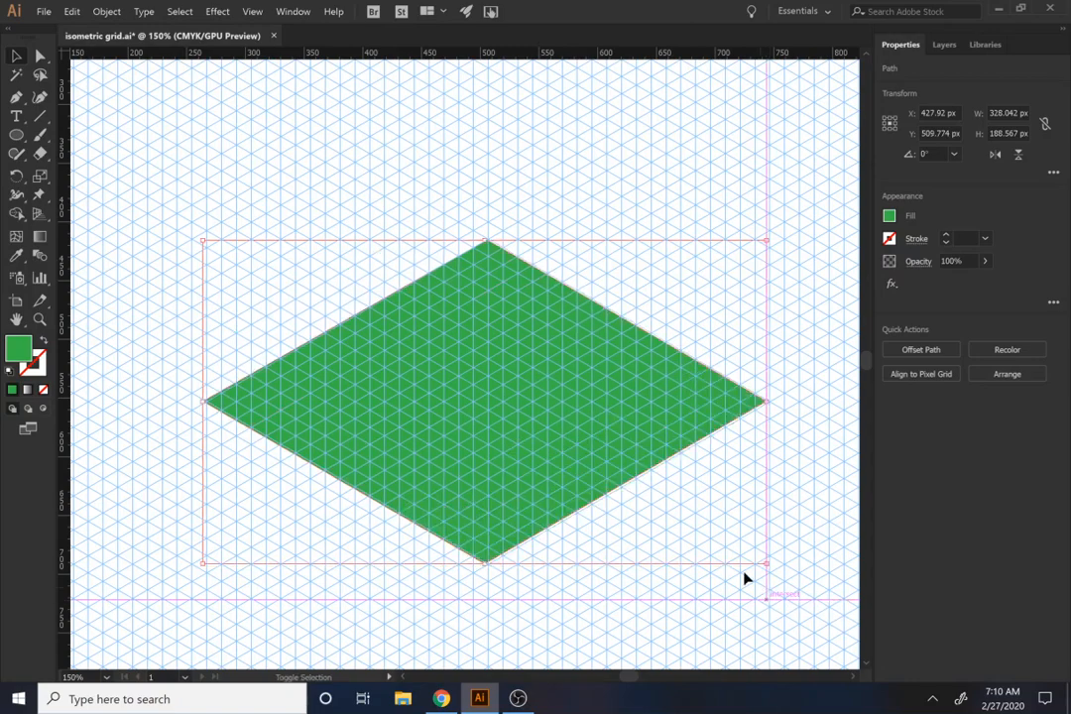
Step: Draw a thin side face about 242 px wide along the diamond's lower-left edge and fill it with a darker green
key(space)
scroll(526, 470, down, 1)
scroll(525, 470, down, 2)
key(p)
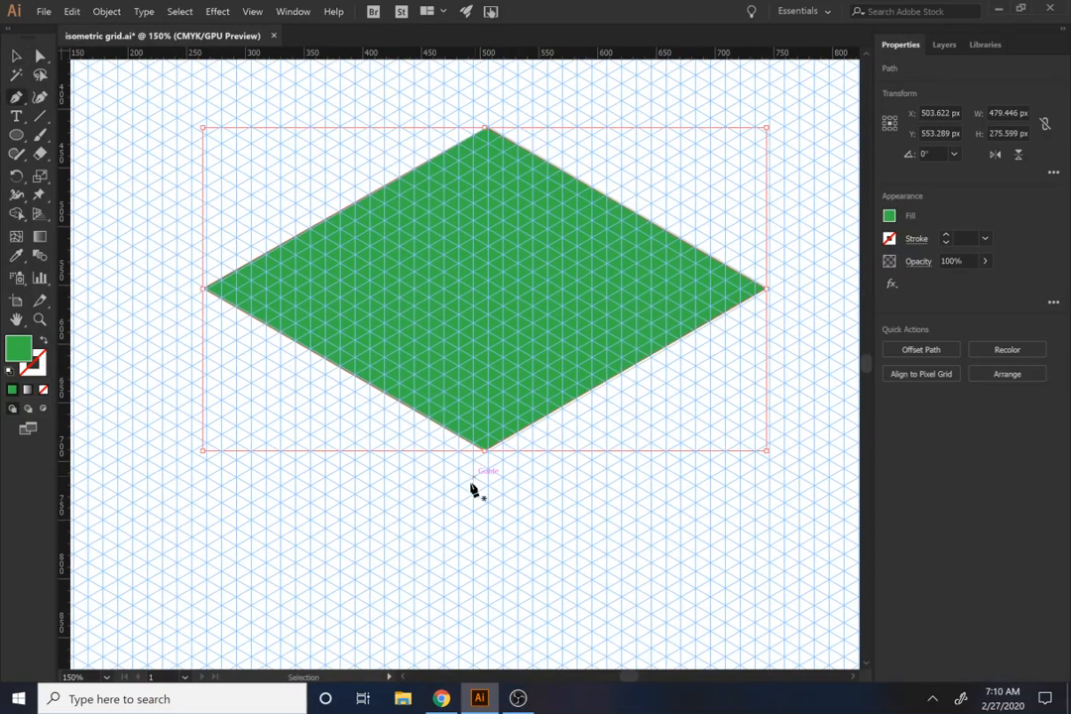
key(ctrl+shift+a)
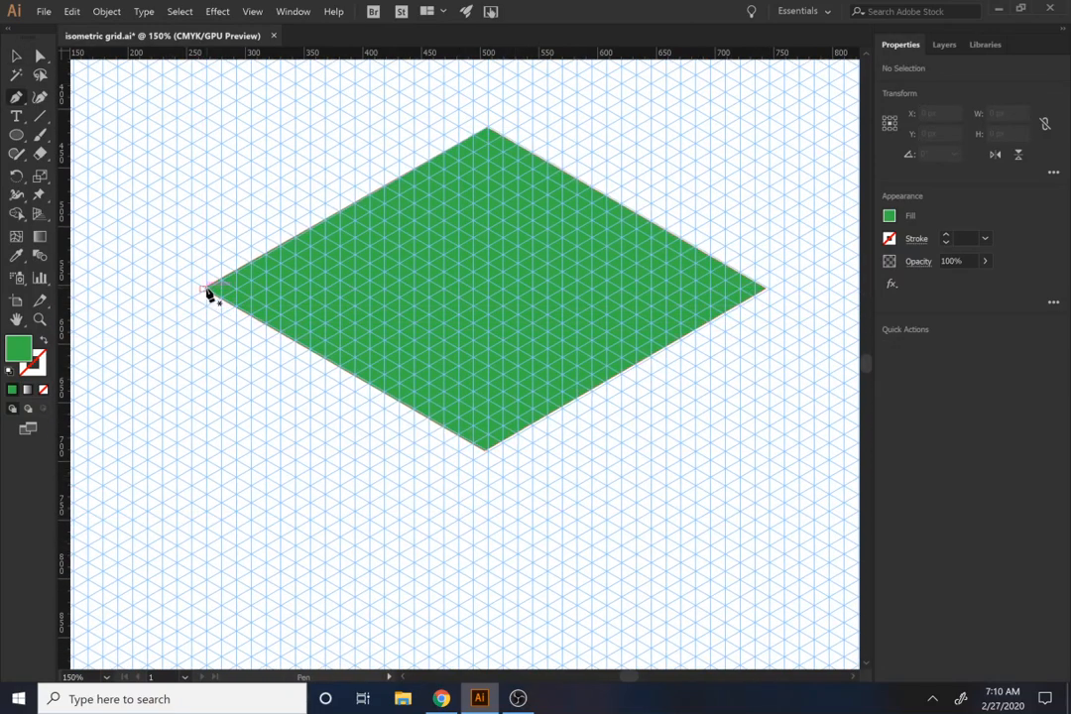
click(204, 289)
click(205, 321)
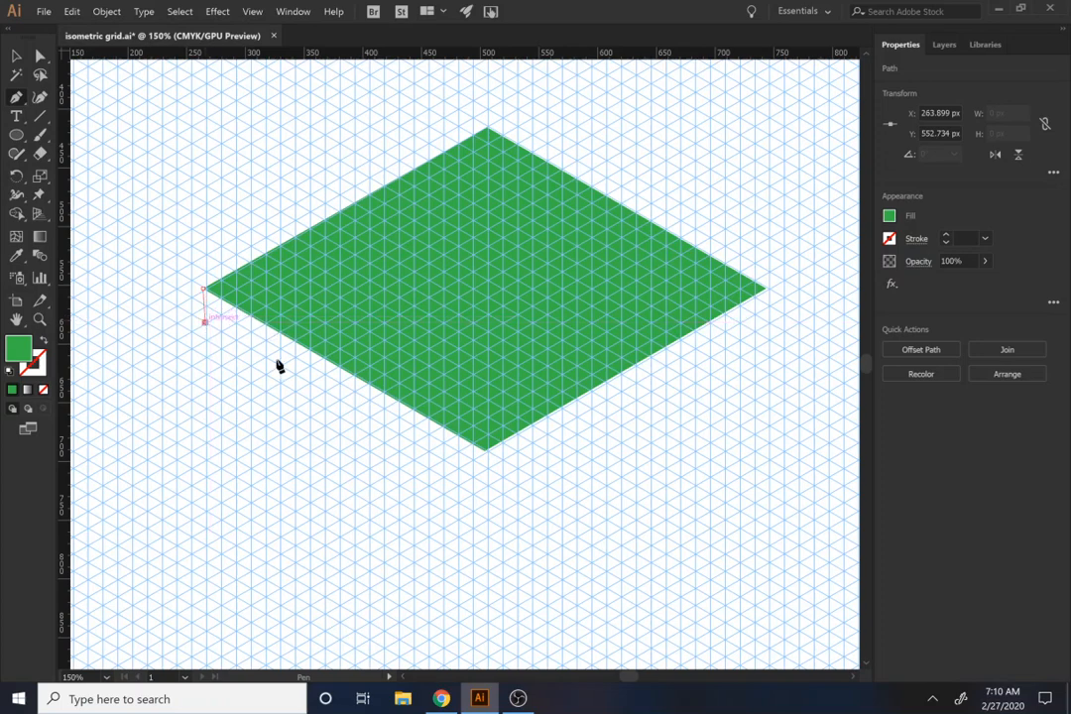
click(485, 483)
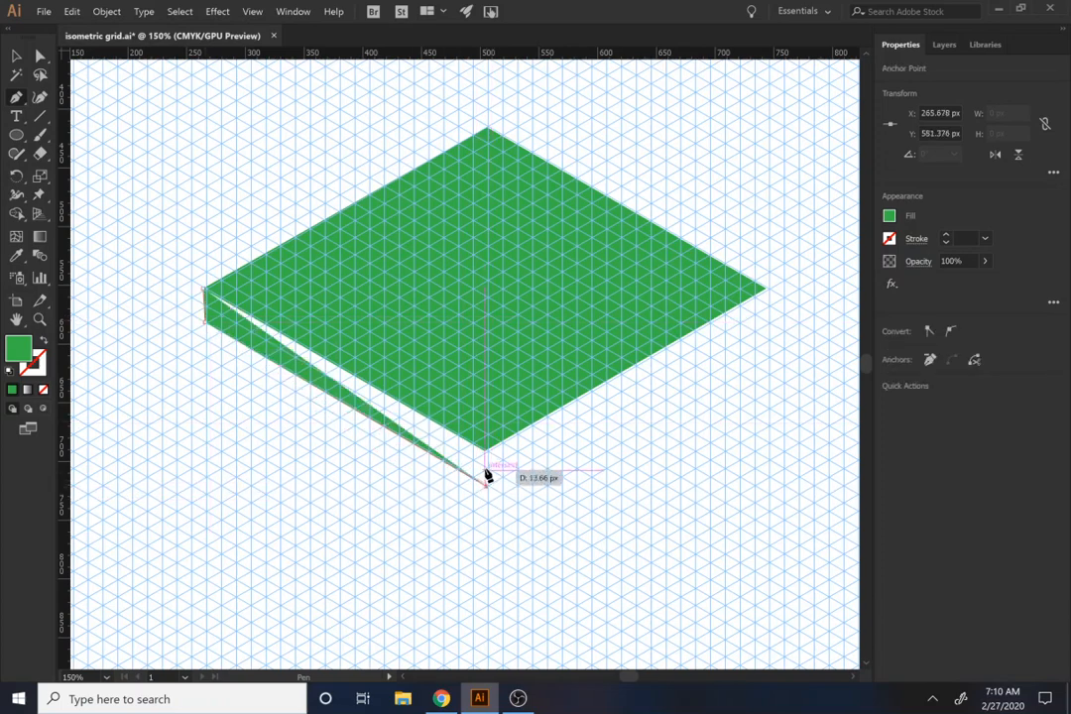
click(485, 451)
click(204, 290)
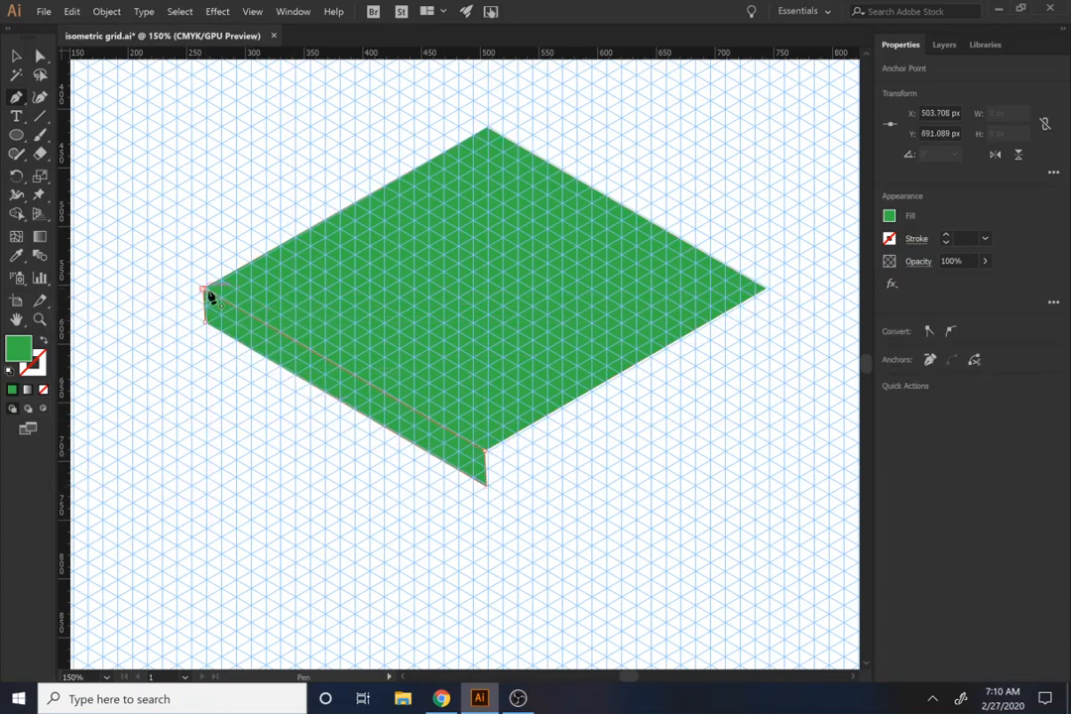
click(888, 216)
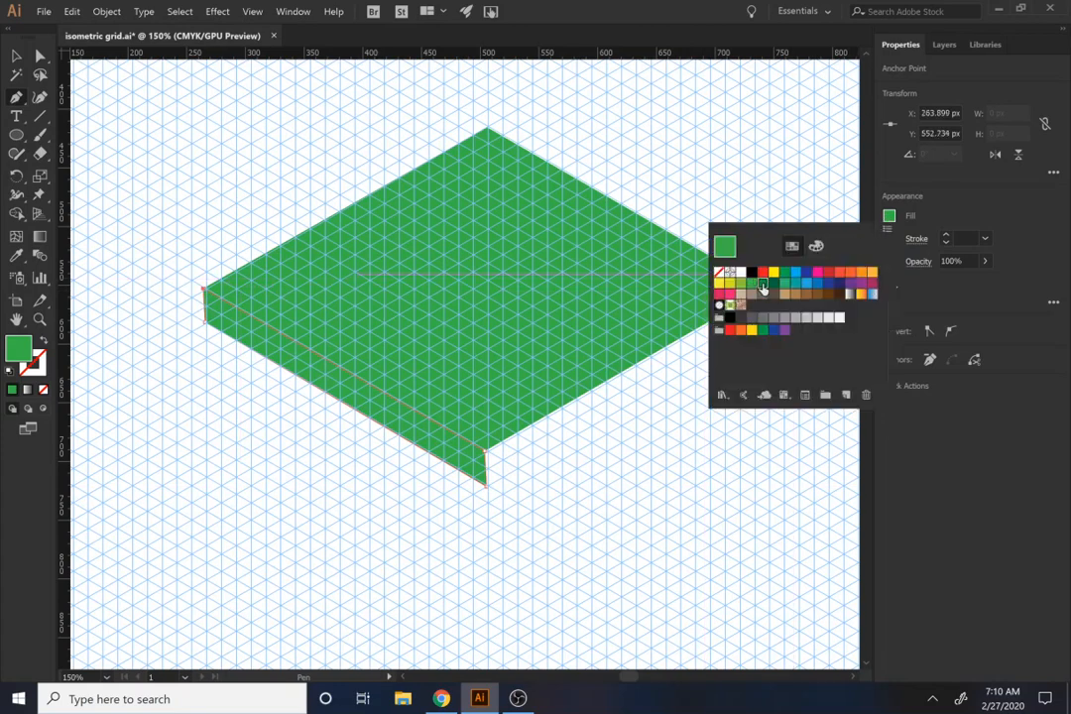
click(761, 285)
Step: Create a mirrored copy of the left side face and place it along the diamond's lower-right edge
key(v)
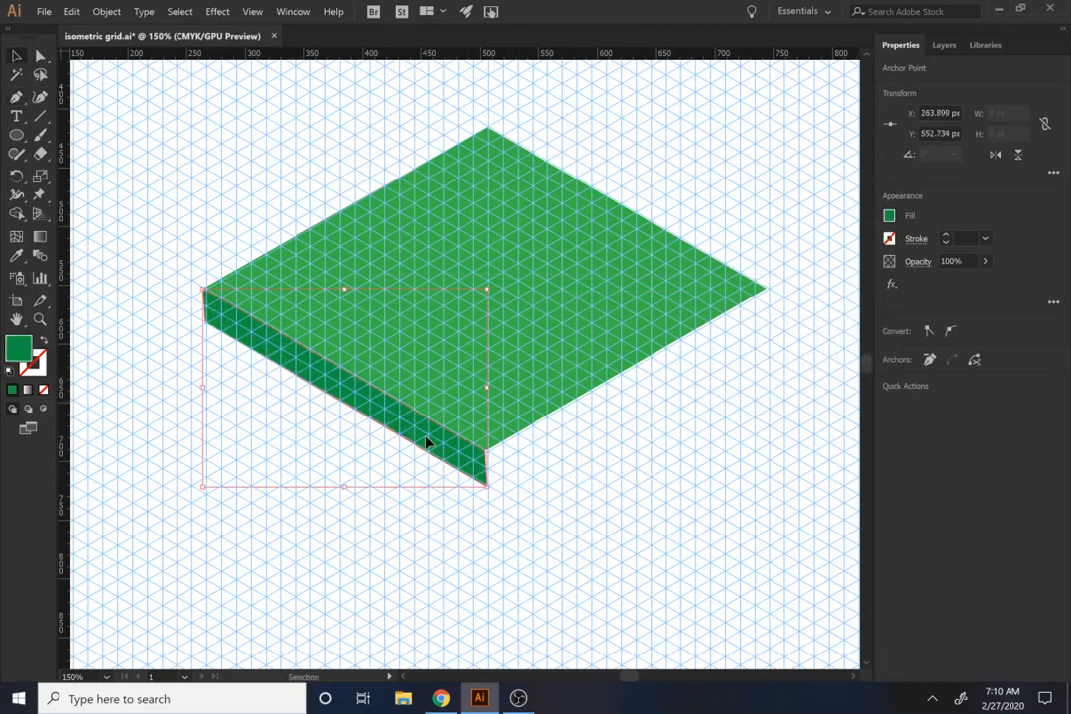
right_click(433, 438)
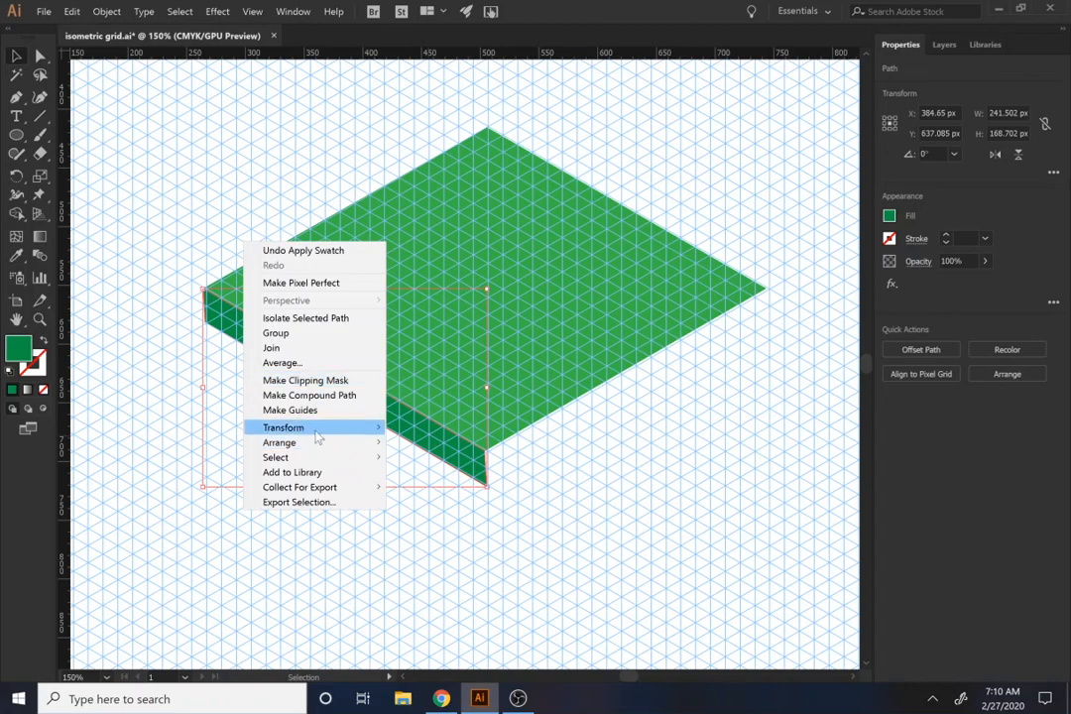
mouse_move(298, 428)
click(429, 475)
click(625, 424)
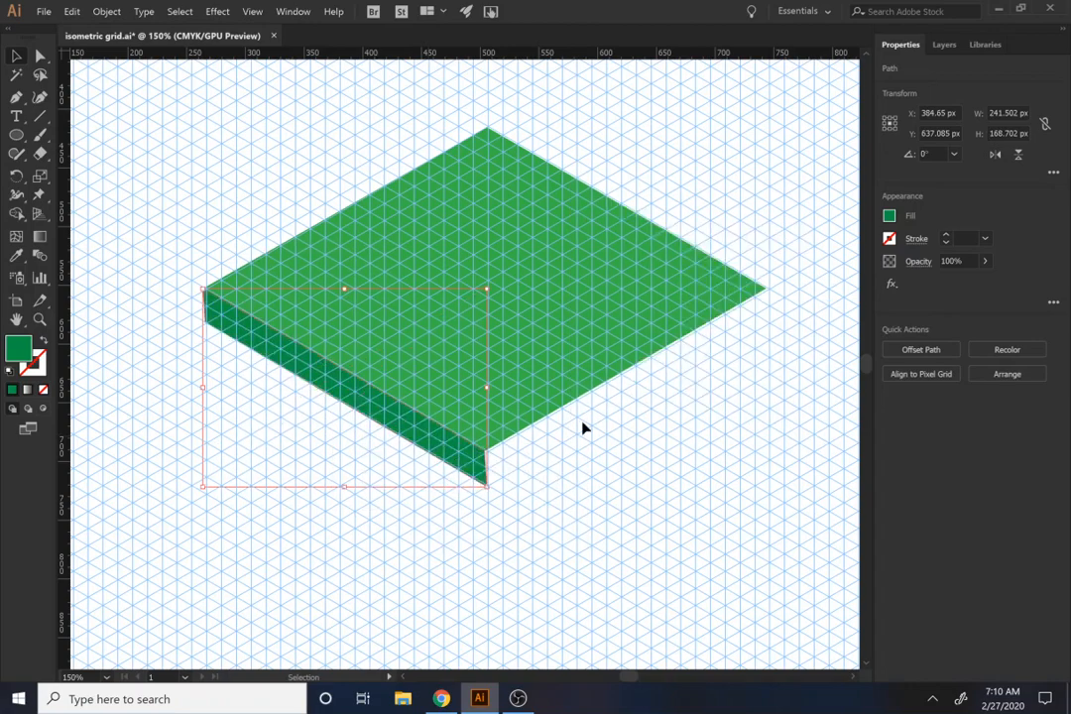
drag(286, 432, 579, 413)
Step: Fill the right side face with the darkest green swatch and deselect it
click(889, 216)
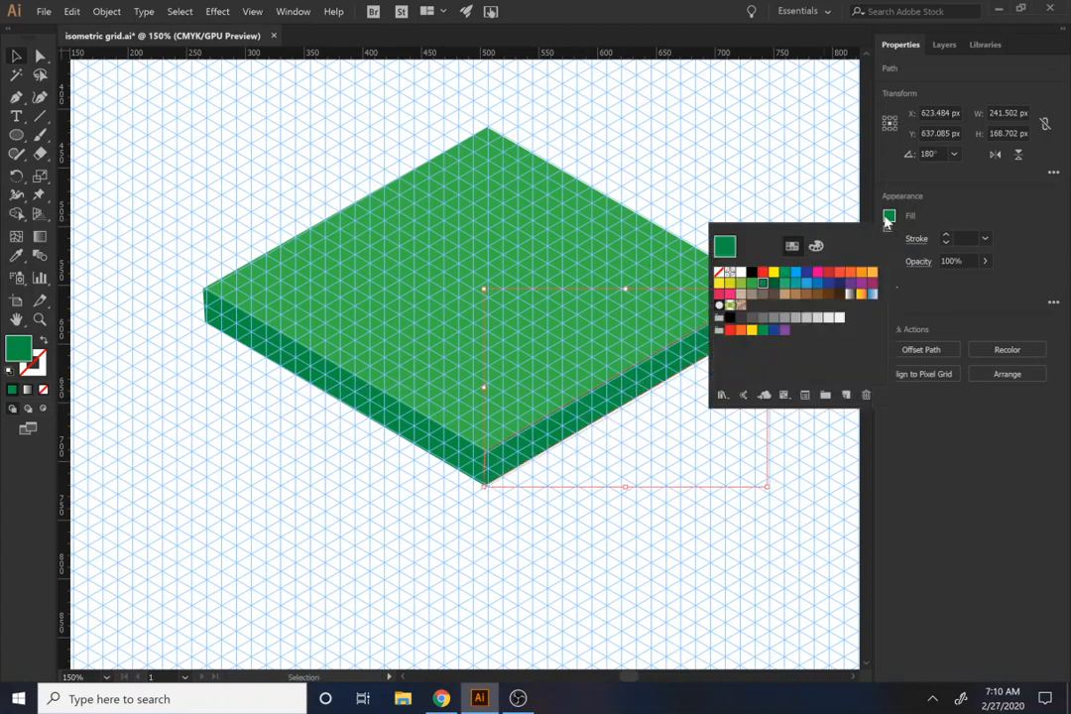
click(774, 284)
click(428, 602)
Step: Align the upper and lower anchors at the slab's left corner to the vertical grid line at about X 267.5 px
key(a)
click(366, 492)
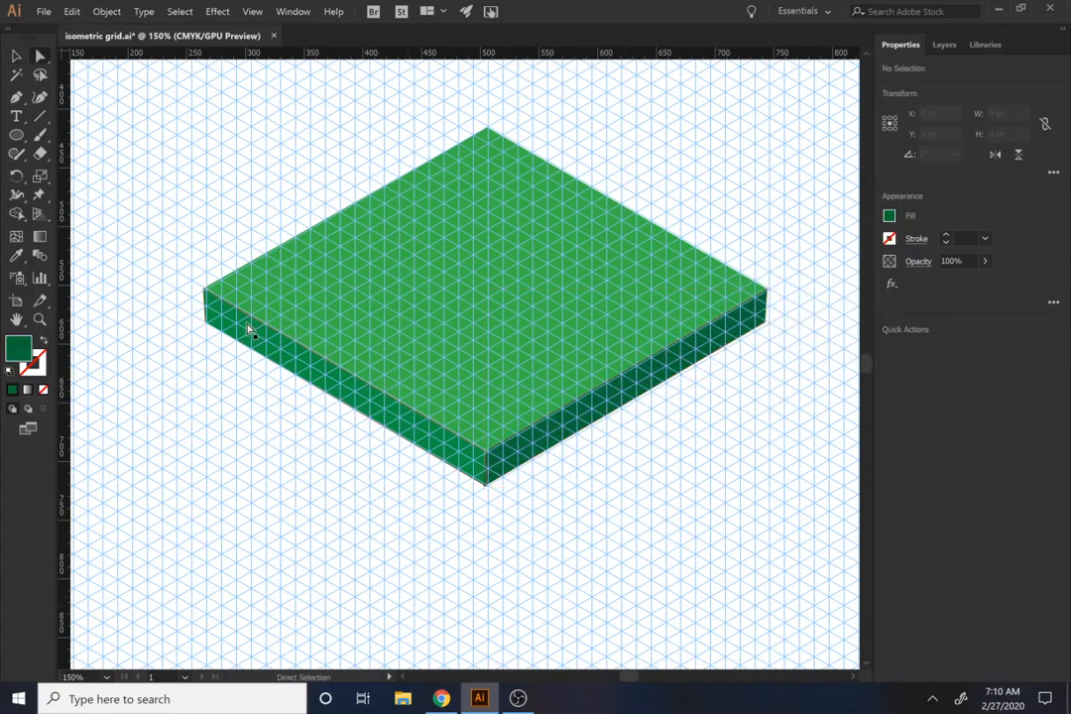
scroll(248, 329, up, 3)
drag(198, 282, 471, 357)
click(495, 326)
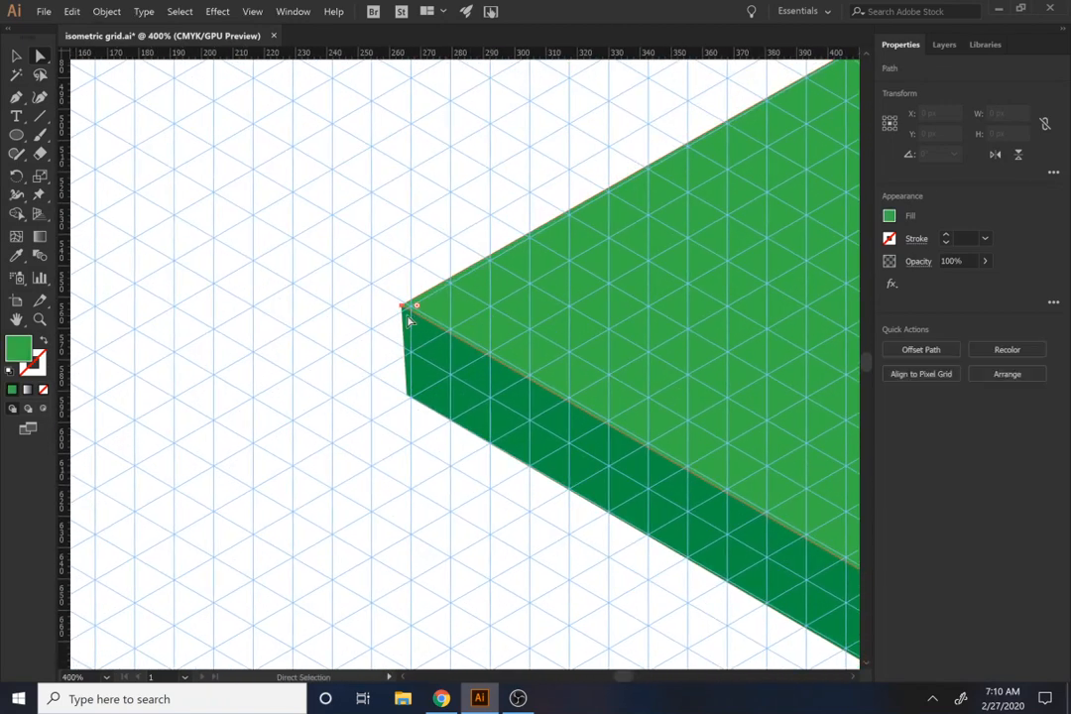
drag(403, 306, 413, 308)
click(418, 331)
click(419, 309)
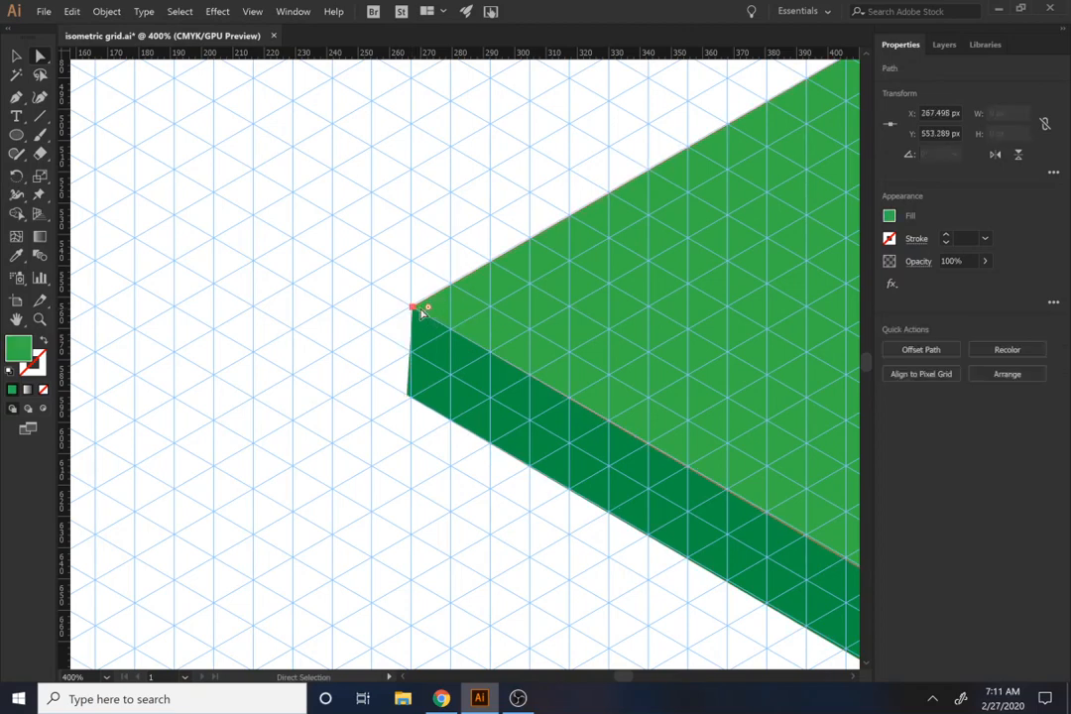
click(408, 395)
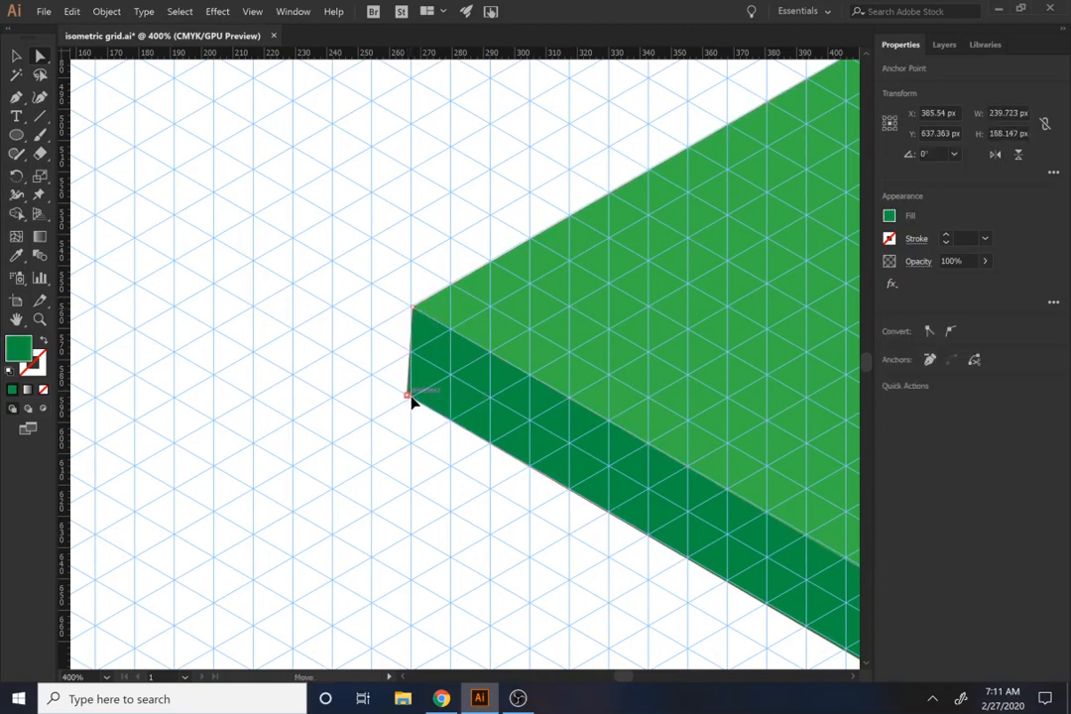
mouse_move(410, 399)
mouse_down()
mouse_move(406, 425)
mouse_move(423, 411)
mouse_move(414, 400)
mouse_up()
Step: Separate the side faces' upper anchors at the slab's front corner and move the top face's corner onto the grid intersection
drag(428, 363, 198, 99)
drag(815, 517, 436, 325)
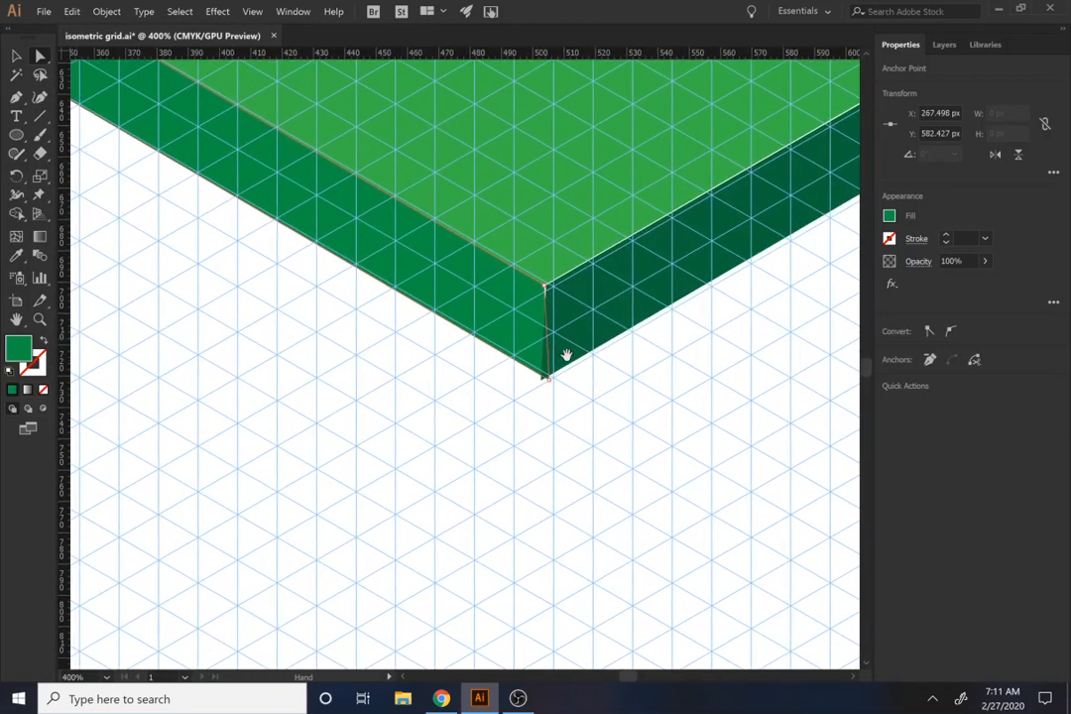
drag(552, 293, 574, 303)
key(ctrl+z)
click(541, 289)
click(555, 293)
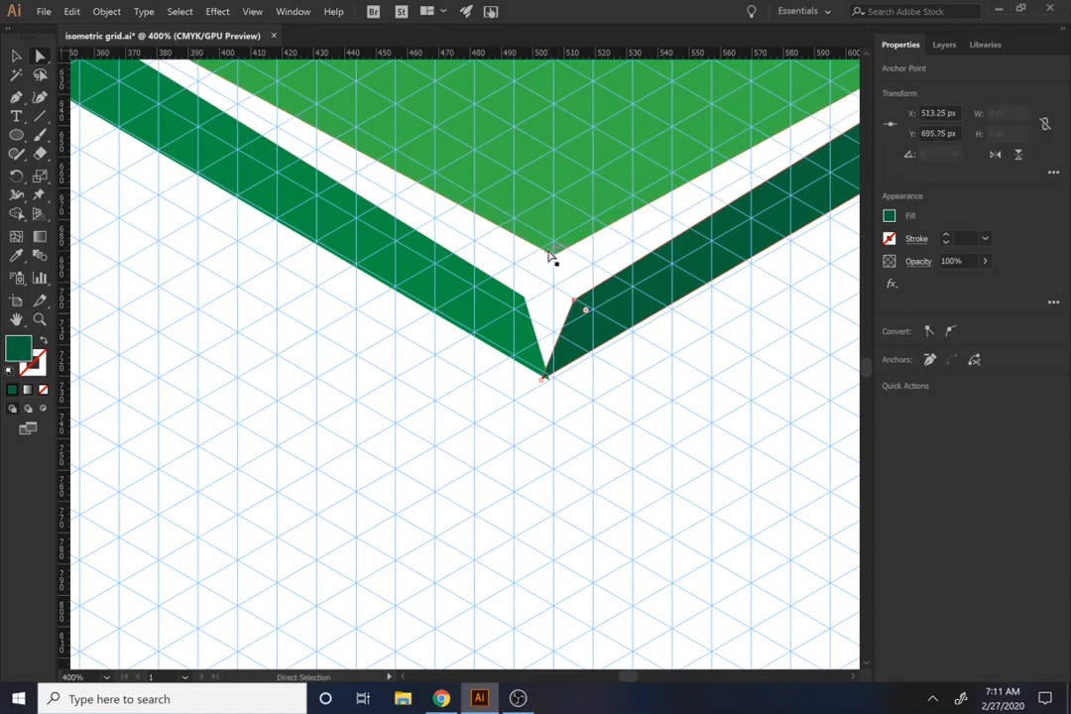
drag(554, 257, 554, 287)
key(ctrl+z)
Step: Snap both side faces' front anchors onto the shared vertical grid line so the faces meet at the slab's front corner
drag(541, 381, 588, 357)
click(522, 305)
drag(529, 302, 554, 287)
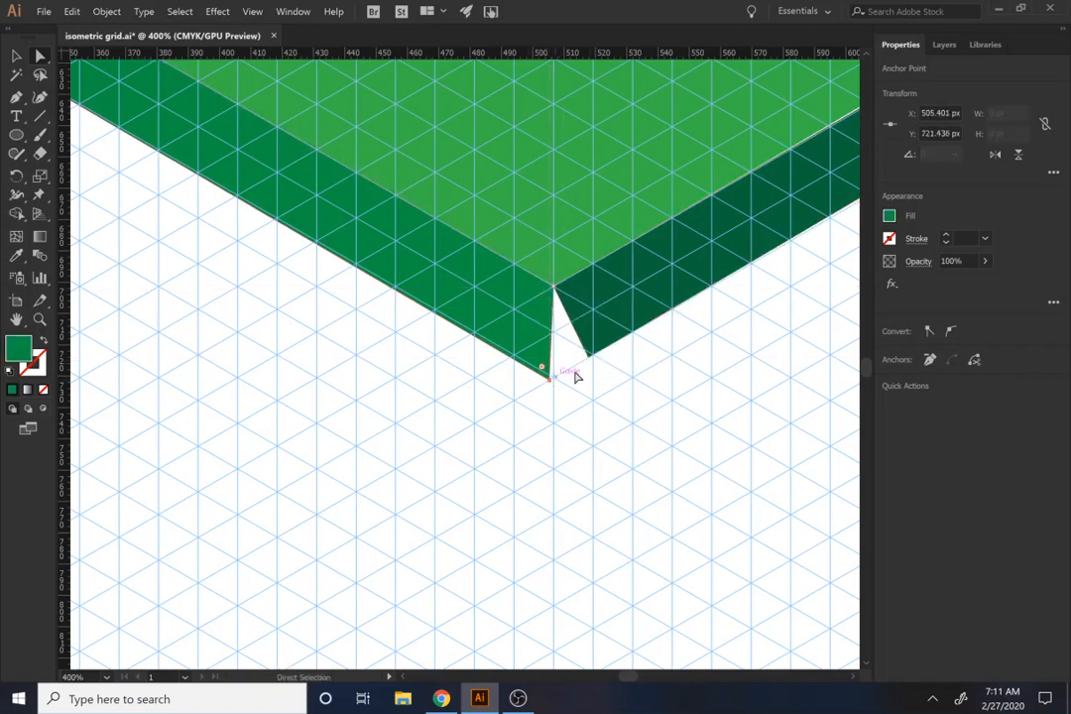
click(589, 357)
mouse_move(551, 386)
mouse_down()
mouse_move(509, 378)
mouse_move(554, 379)
mouse_move(590, 359)
mouse_move(553, 375)
mouse_up()
Step: Align the right side face's outer anchors and the top face's right corner to the vertical grid line at about X 746.5 px
drag(653, 345, 266, 623)
drag(852, 236, 537, 387)
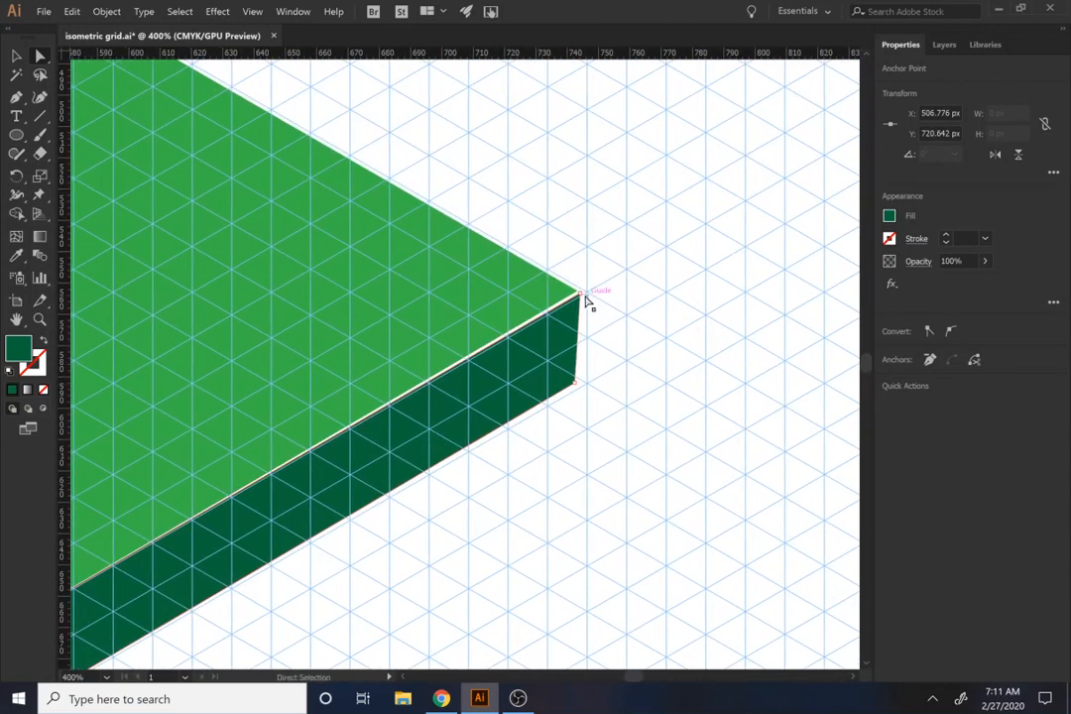
drag(580, 293, 587, 291)
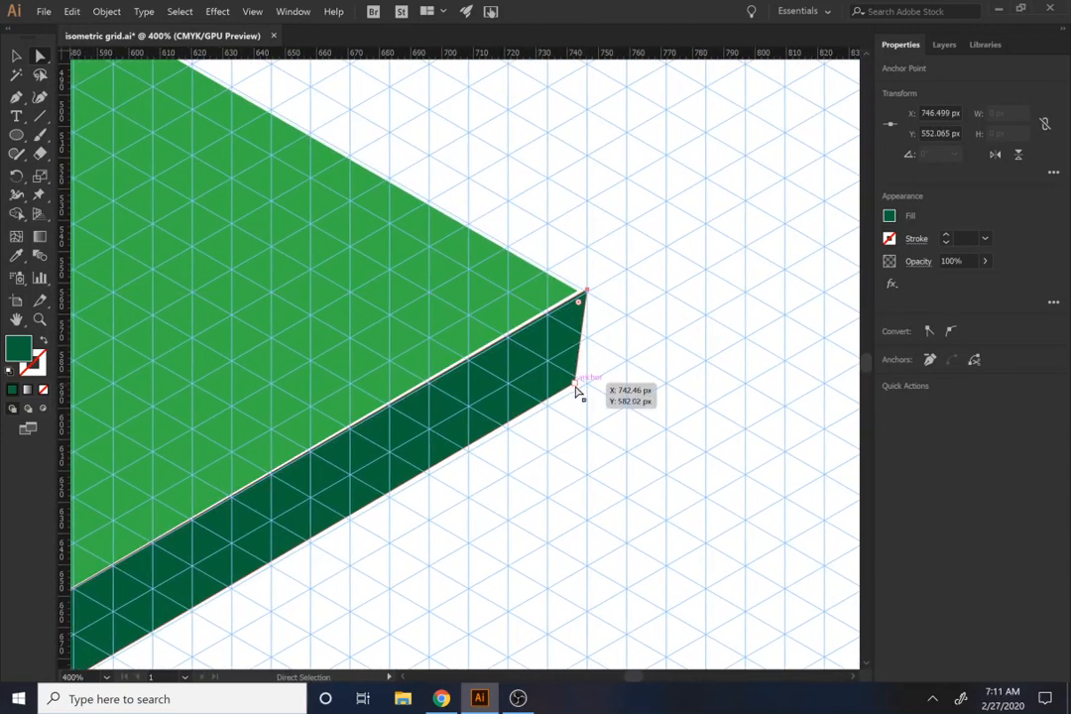
drag(575, 385, 588, 384)
click(511, 322)
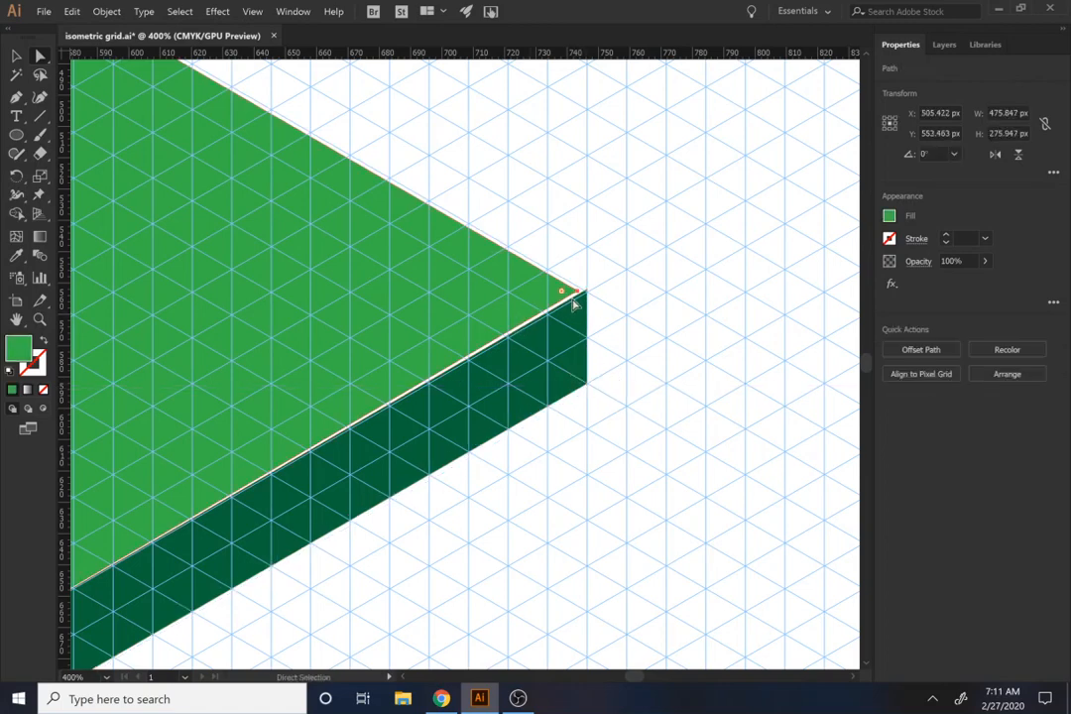
click(578, 293)
drag(581, 297, 720, 303)
Step: Hide the guides and examine the whole slab on the artboard
scroll(501, 306, down, 5)
key(ctrl+semicolon)
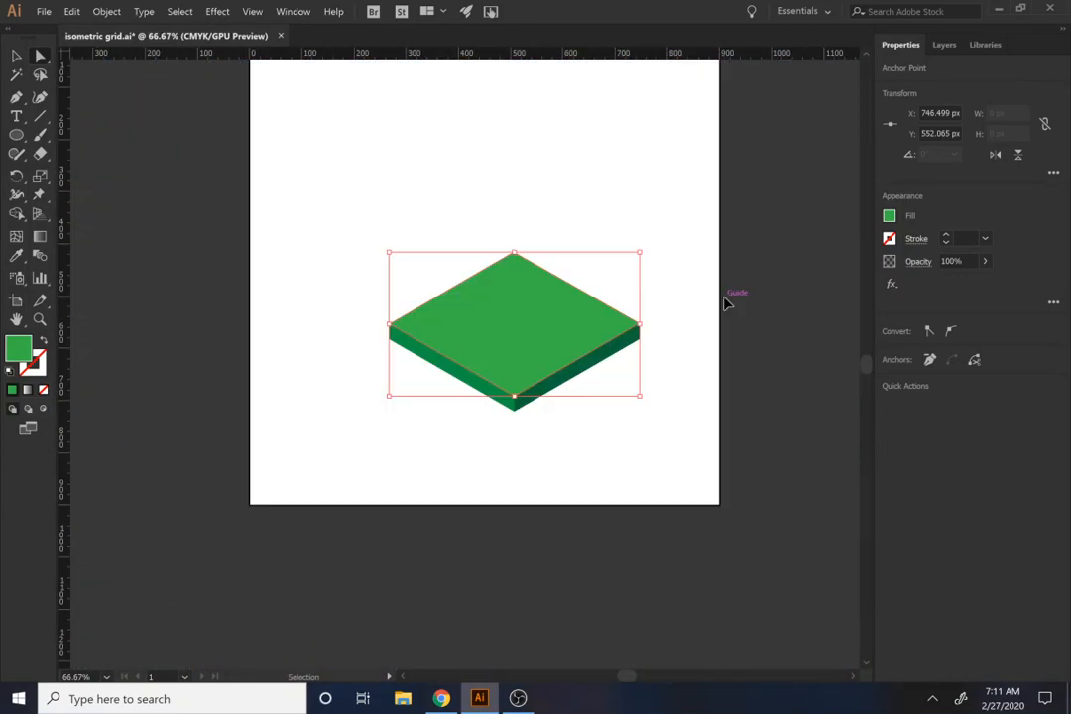
key(ctrl+p)
click(664, 424)
key(Escape)
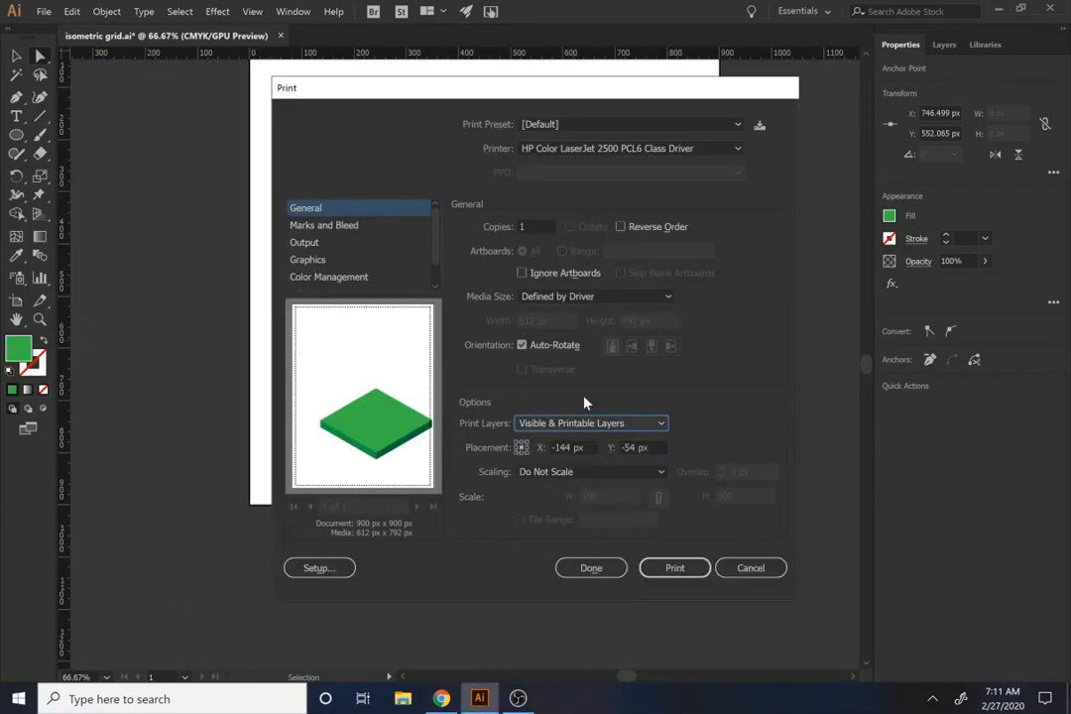
click(745, 569)
Step: Deselect the top face and show the isometric guides again
click(641, 434)
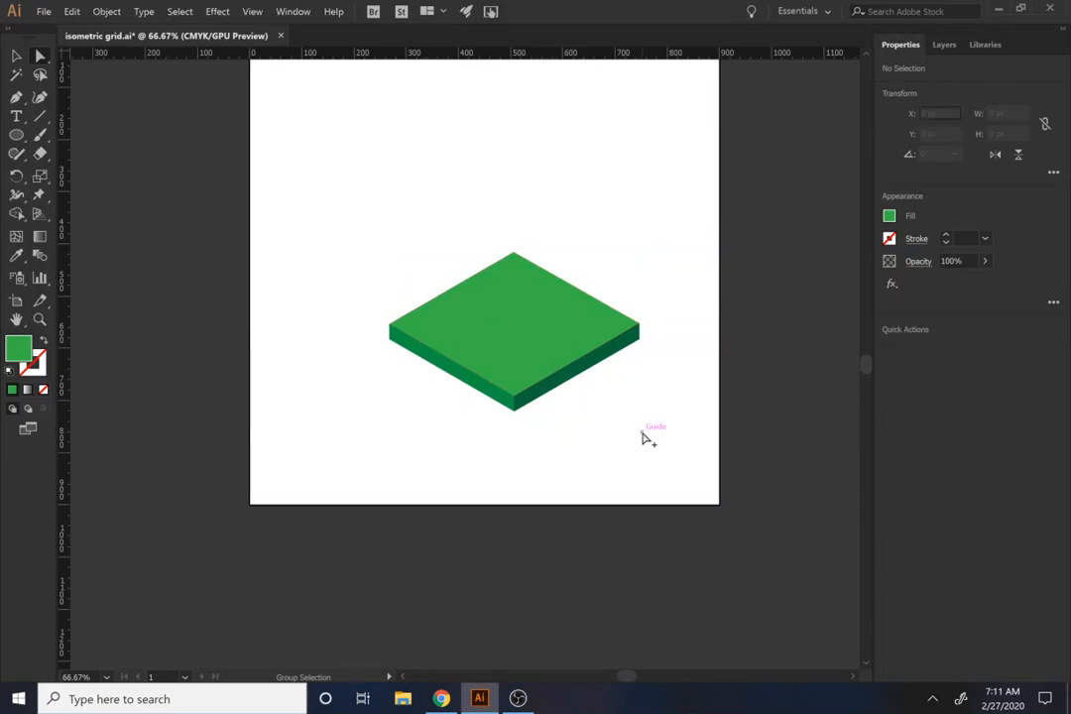
key(ctrl+semicolon)
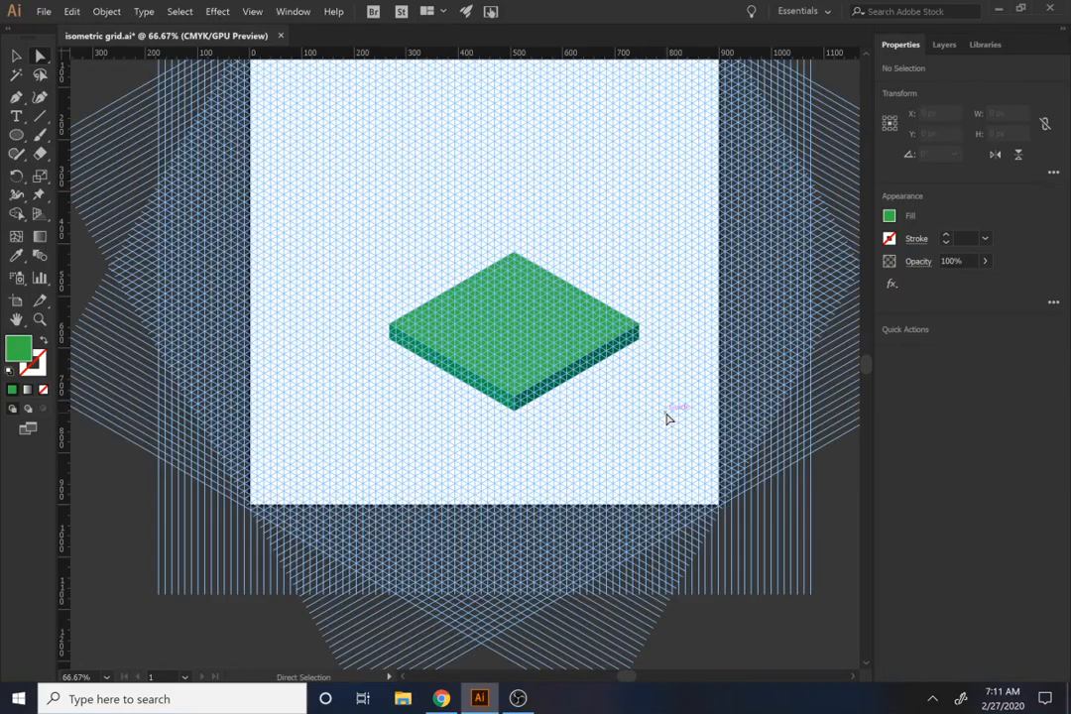
Step: Draw an isometric diamond about 127 px wide on the slab's top face with the Pen tool and fill it light gray
scroll(600, 407, up, 4)
drag(316, 146, 583, 489)
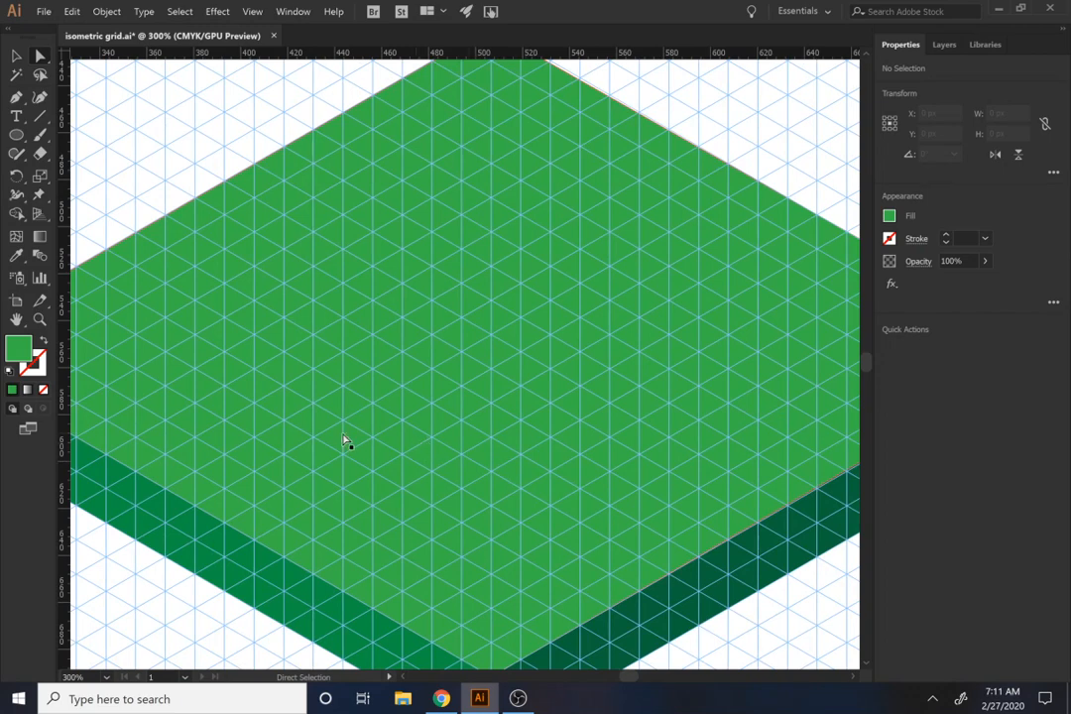
key(p)
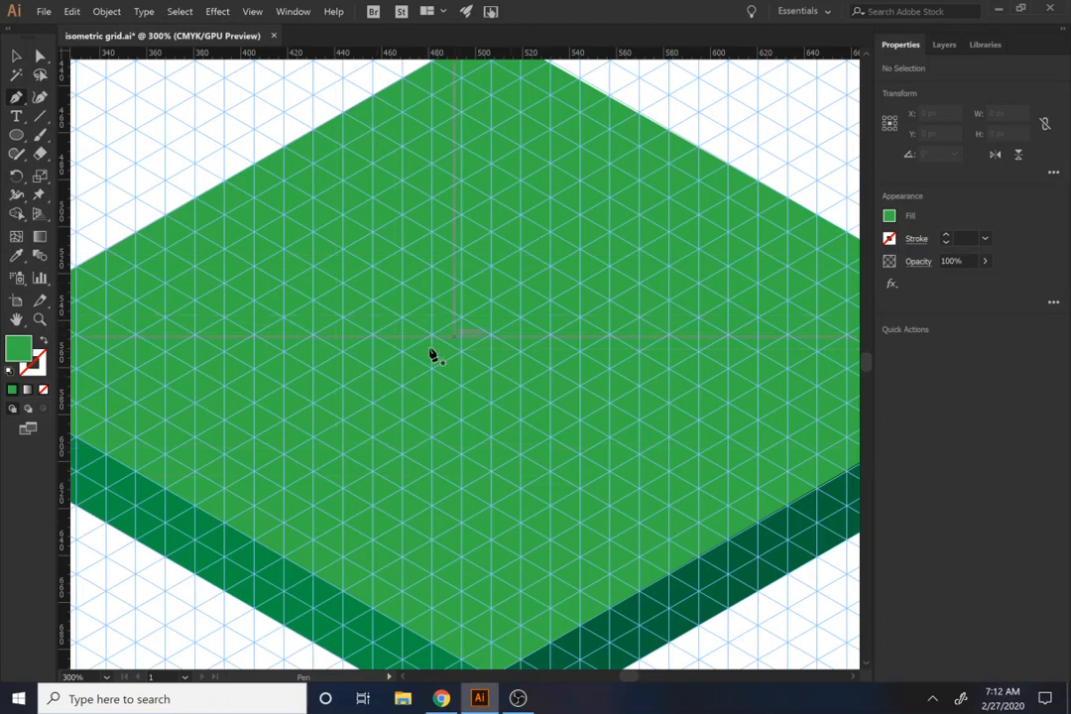
click(313, 338)
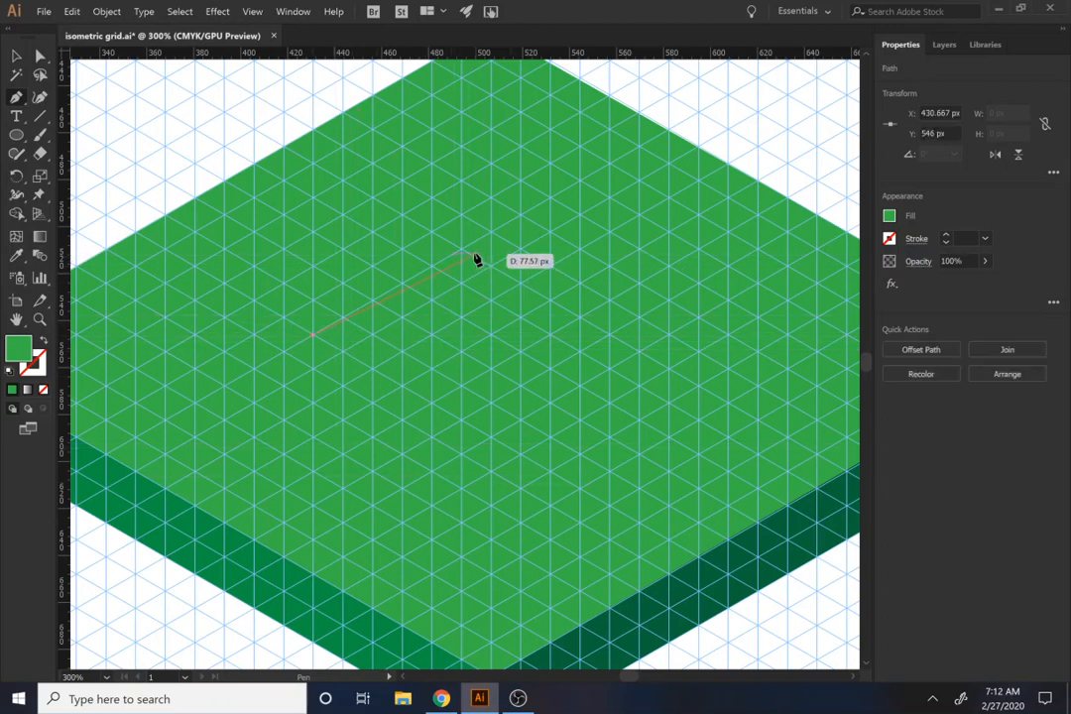
click(462, 250)
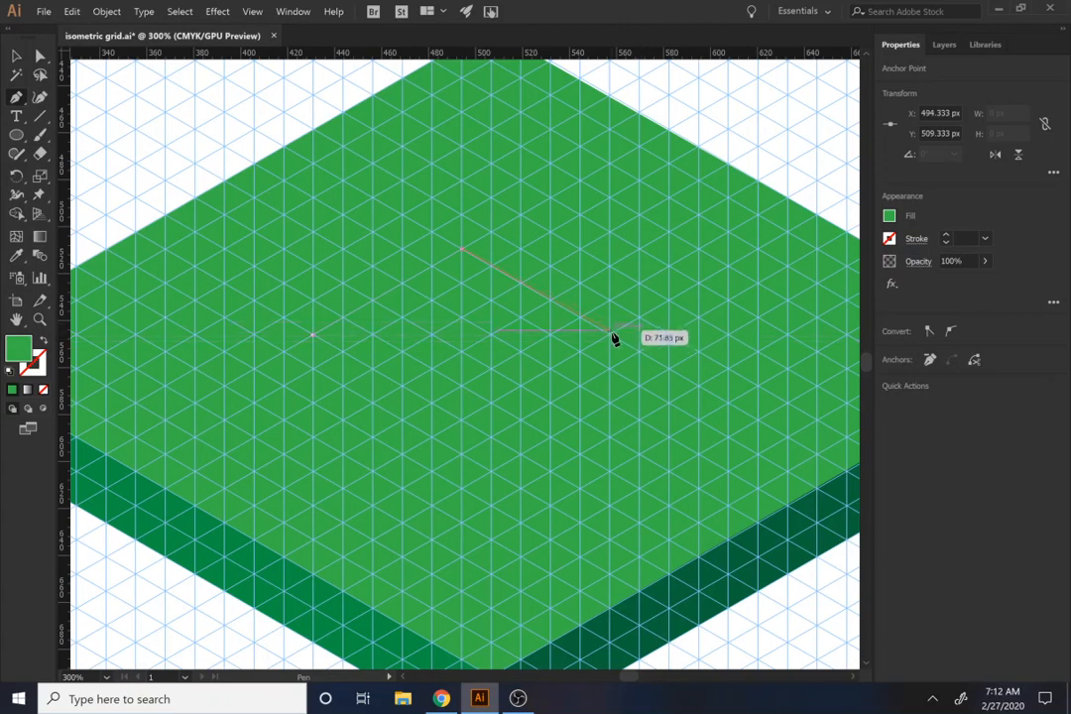
click(611, 336)
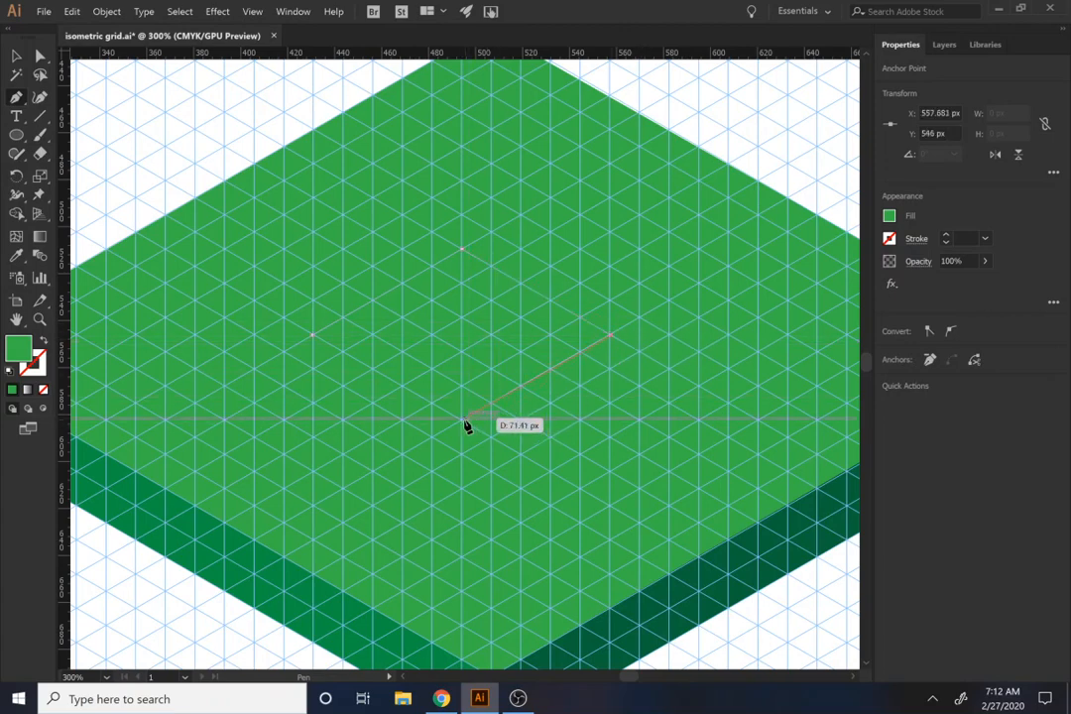
key(ctrl+z)
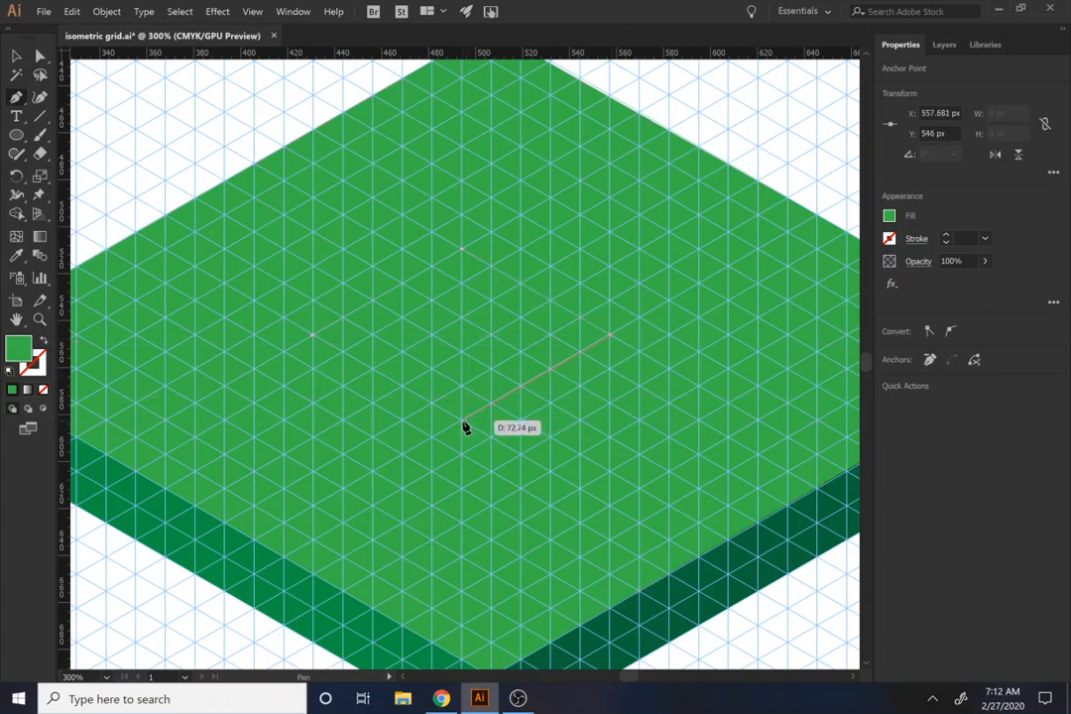
click(462, 421)
click(313, 336)
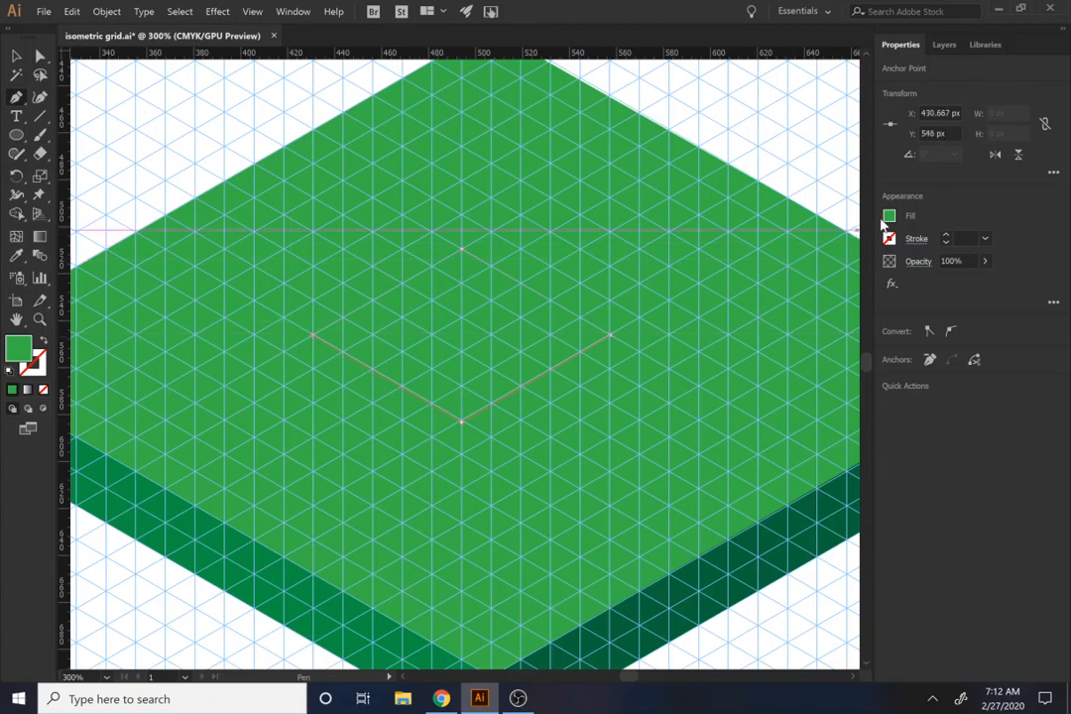
click(889, 216)
click(791, 318)
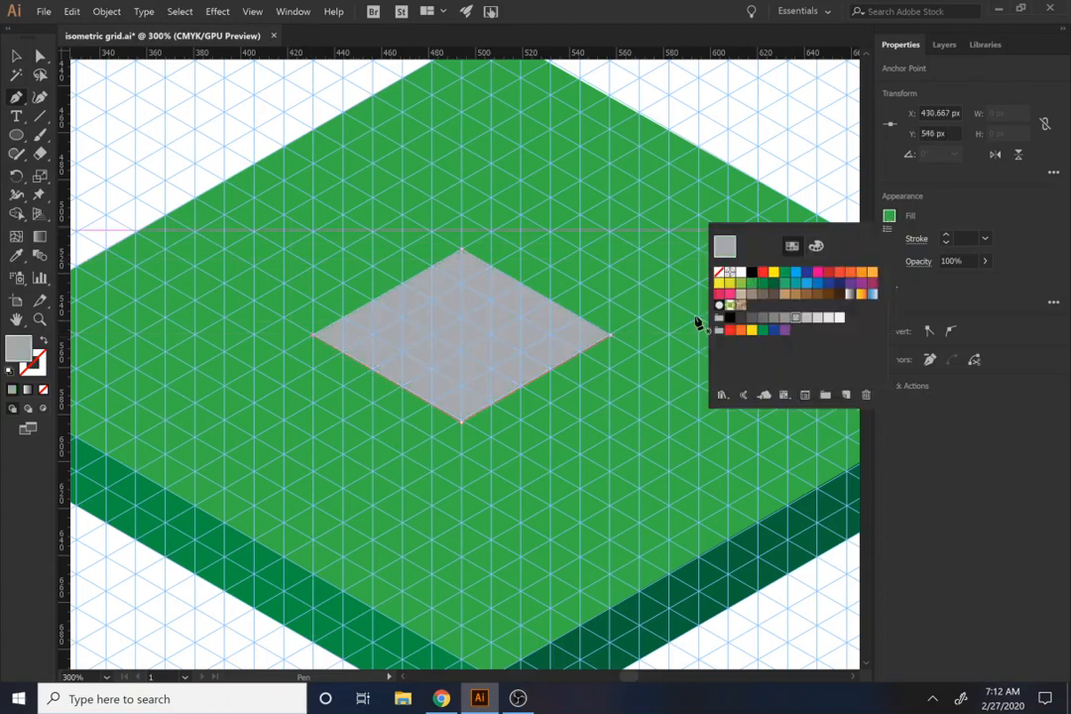
Step: Center the gray diamond horizontally and vertically on the green top face and deselect both shapes
drag(478, 359, 362, 335)
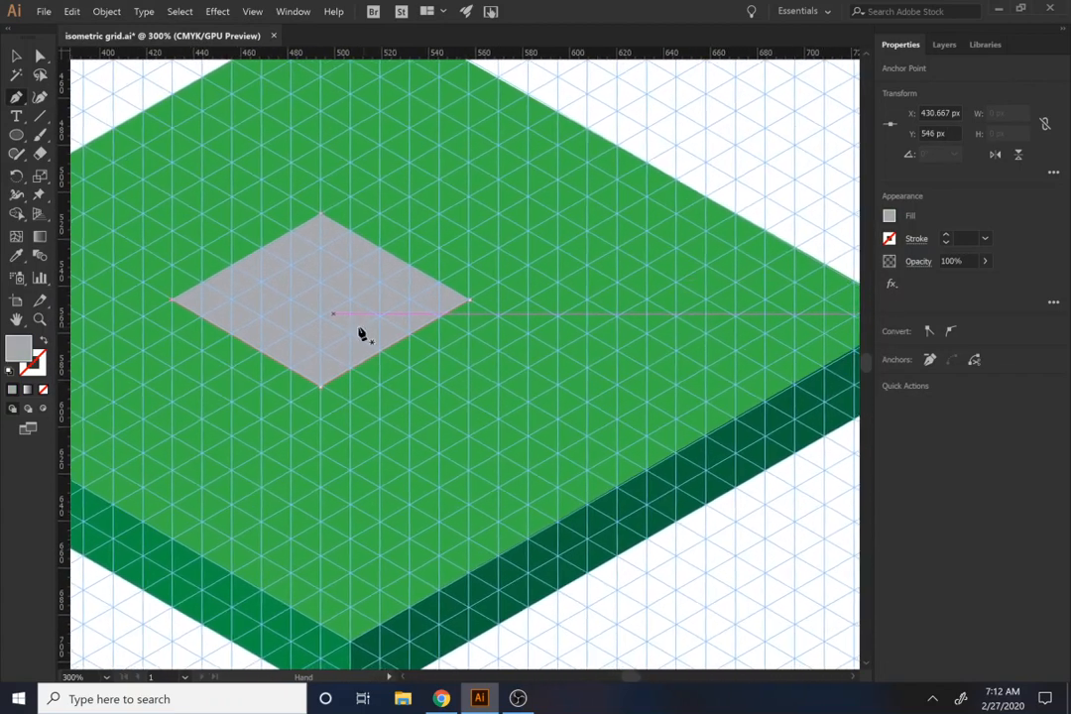
drag(318, 295, 387, 309)
click(612, 374)
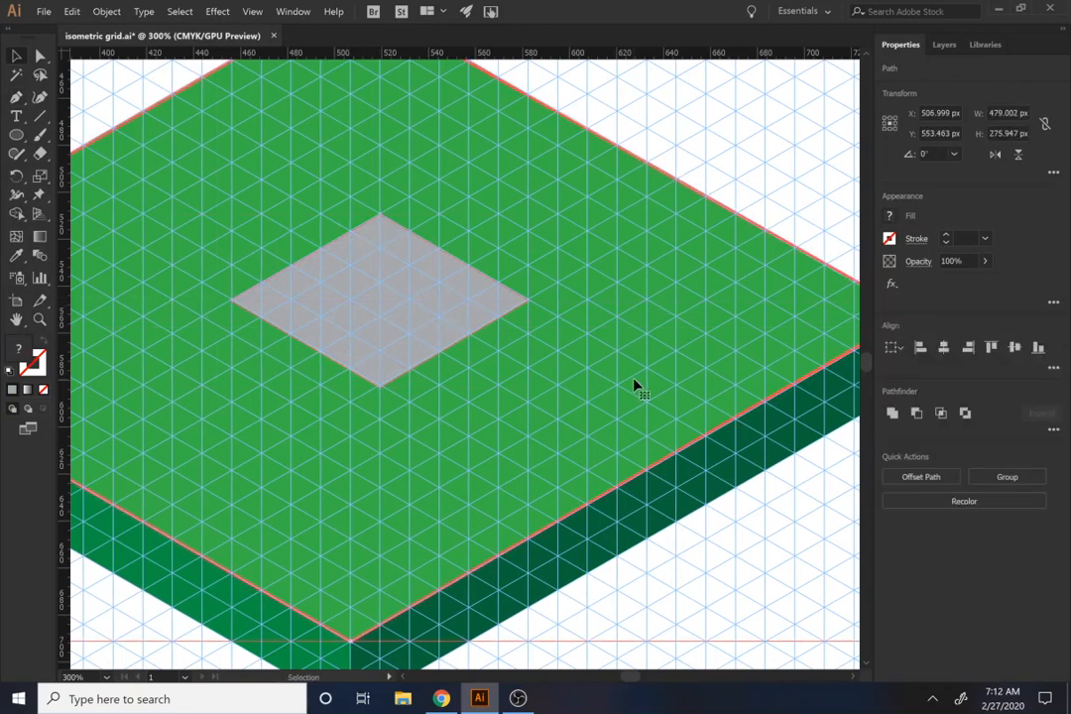
click(943, 349)
click(1013, 349)
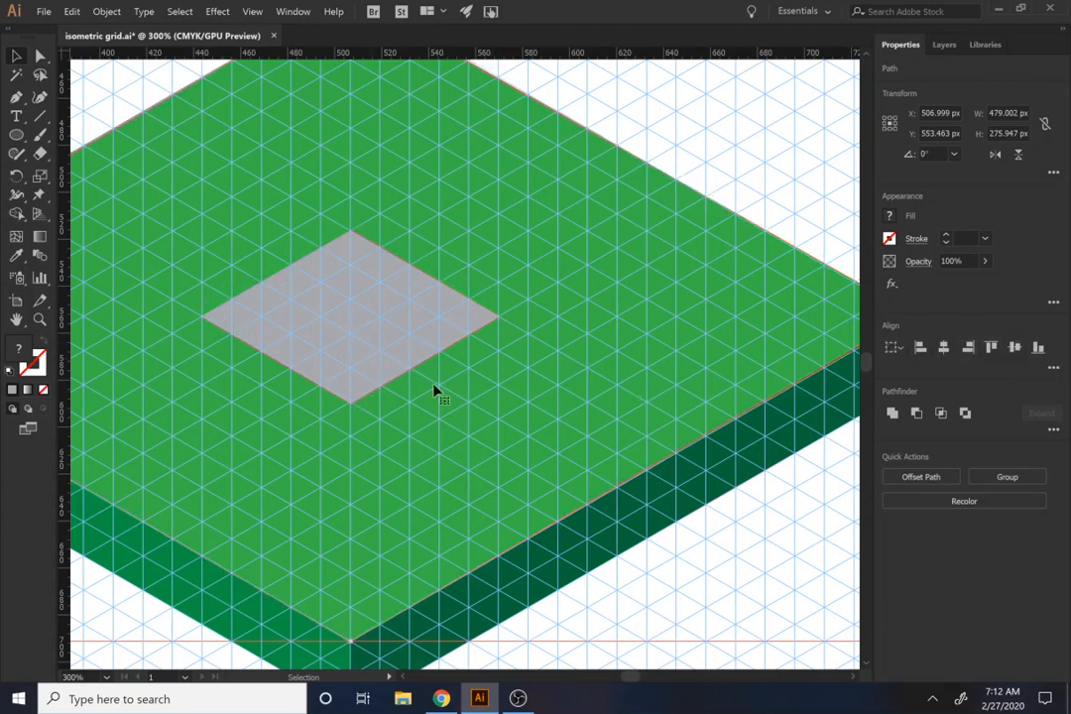
click(761, 163)
Step: Round the gray diamond's left and right corners until the shape is about 93 px wide
click(342, 344)
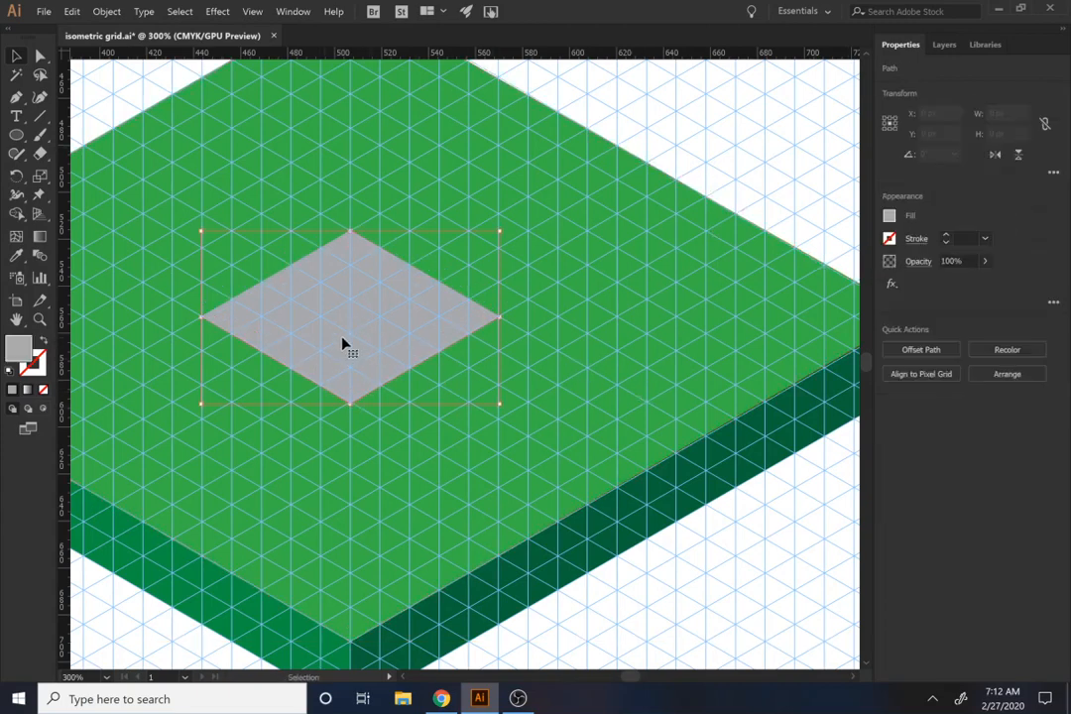
click(201, 319)
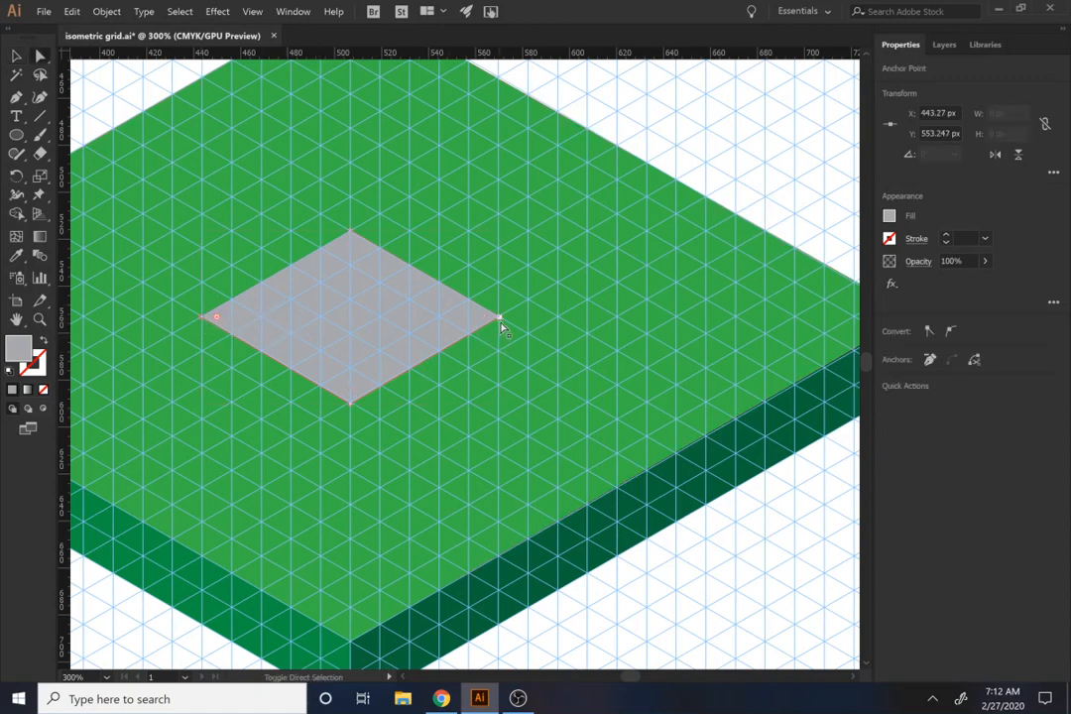
shift+click(500, 320)
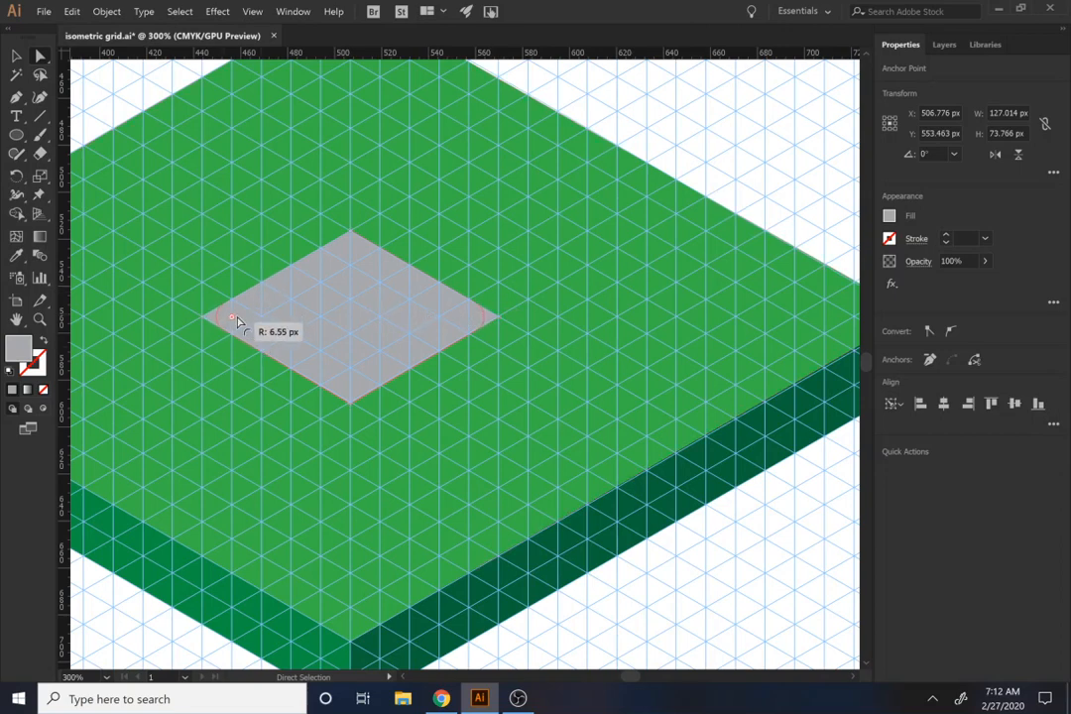
drag(252, 309, 282, 314)
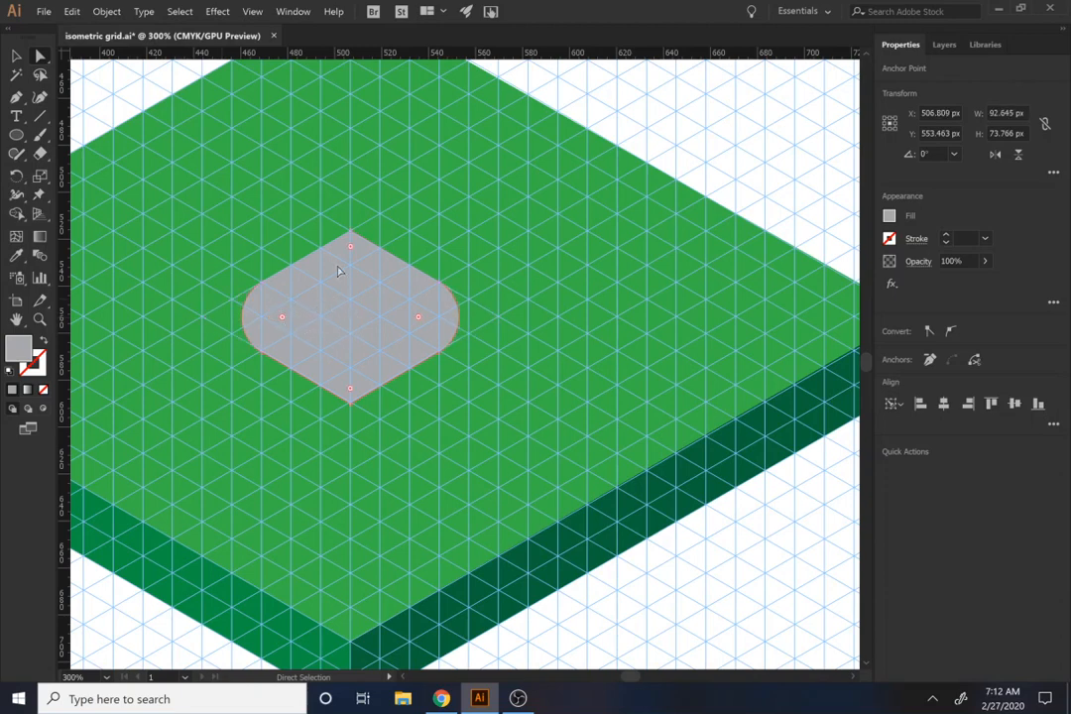
Step: Round the gray shape's top and bottom corners fully, forming an ellipse about 50 px high
click(338, 270)
click(351, 232)
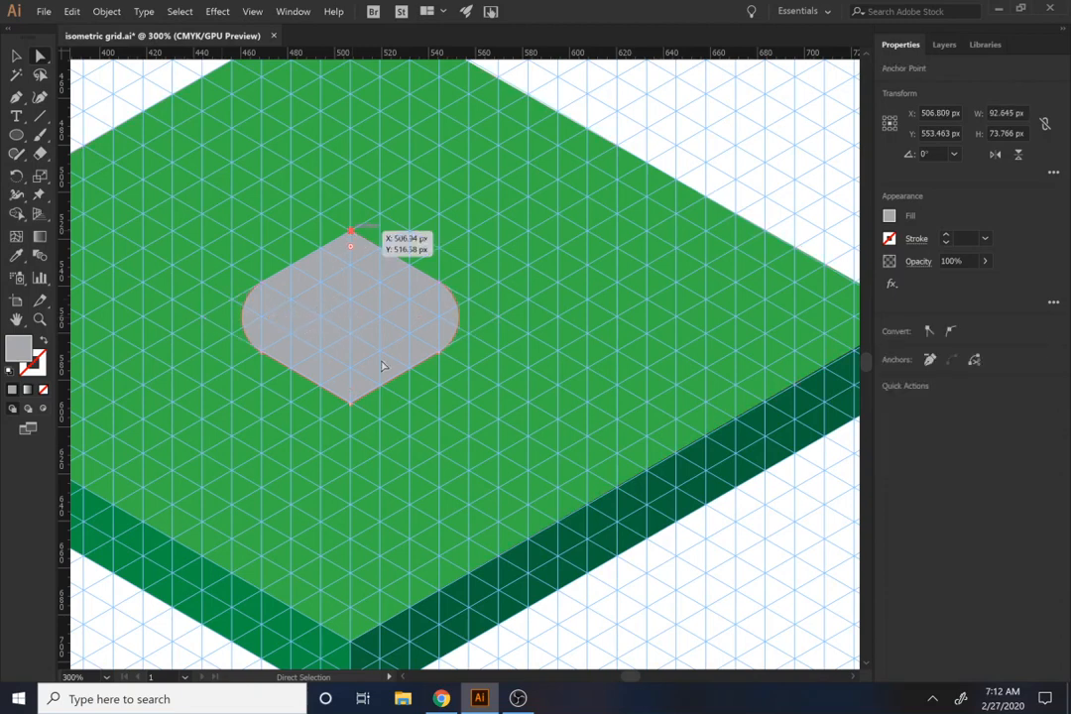
shift+click(351, 402)
drag(351, 248, 351, 501)
click(281, 207)
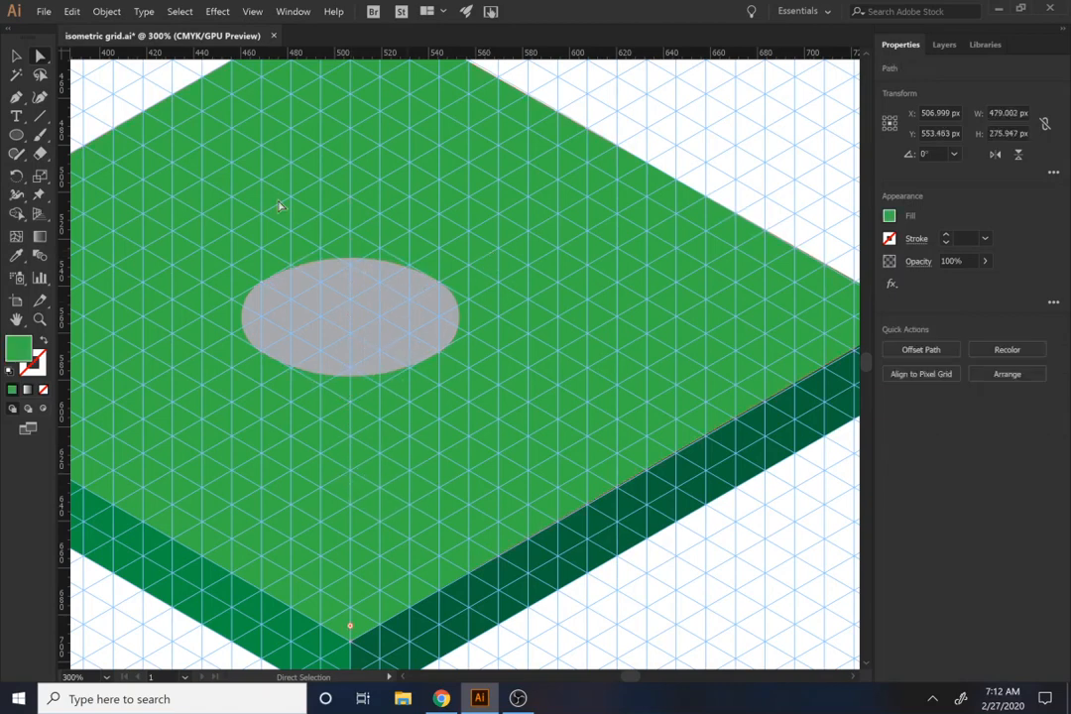
Step: Create an inner copy of the gray ellipse with Offset Path at -12 px, using miter joins
click(298, 309)
click(921, 350)
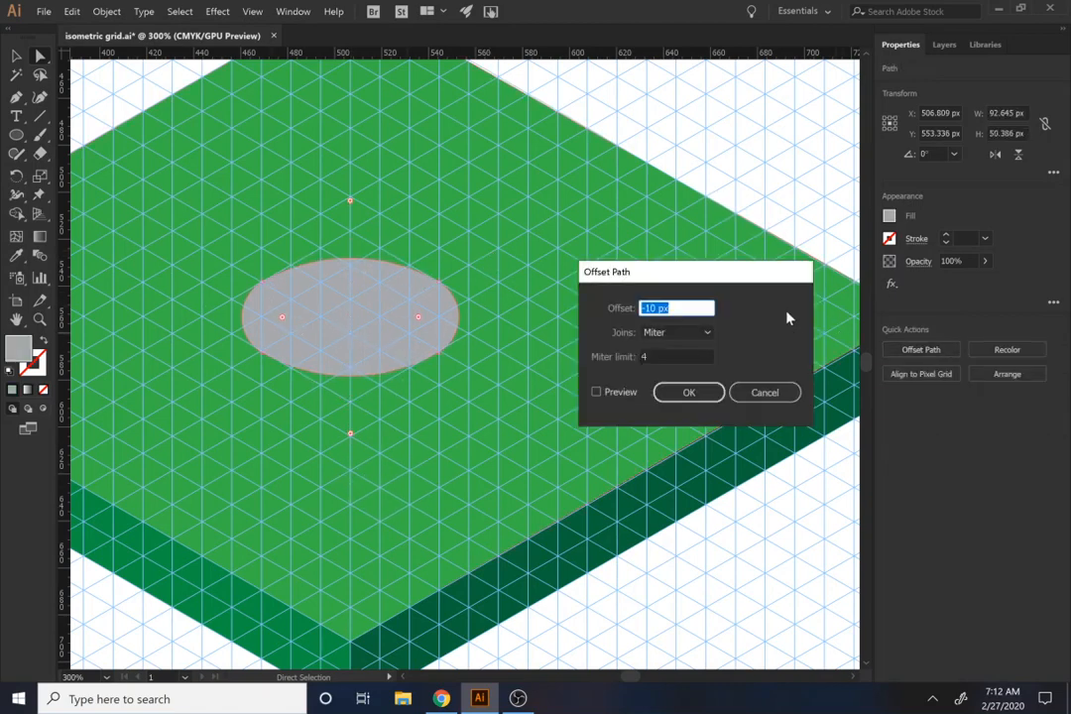
click(617, 394)
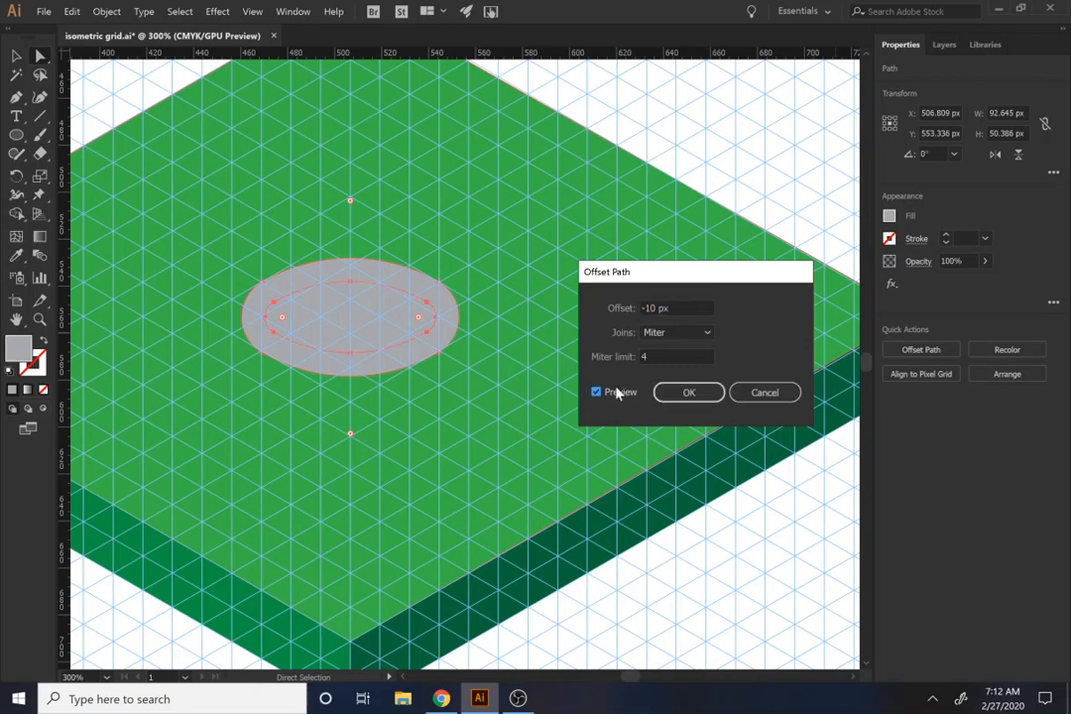
click(652, 308)
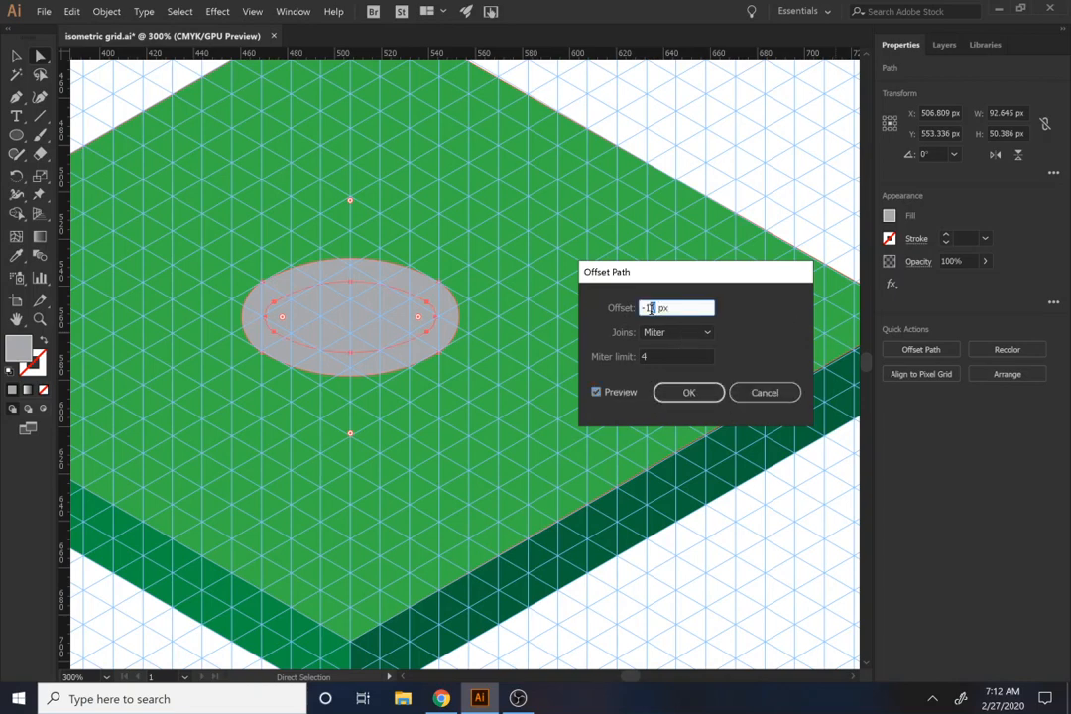
click(626, 394)
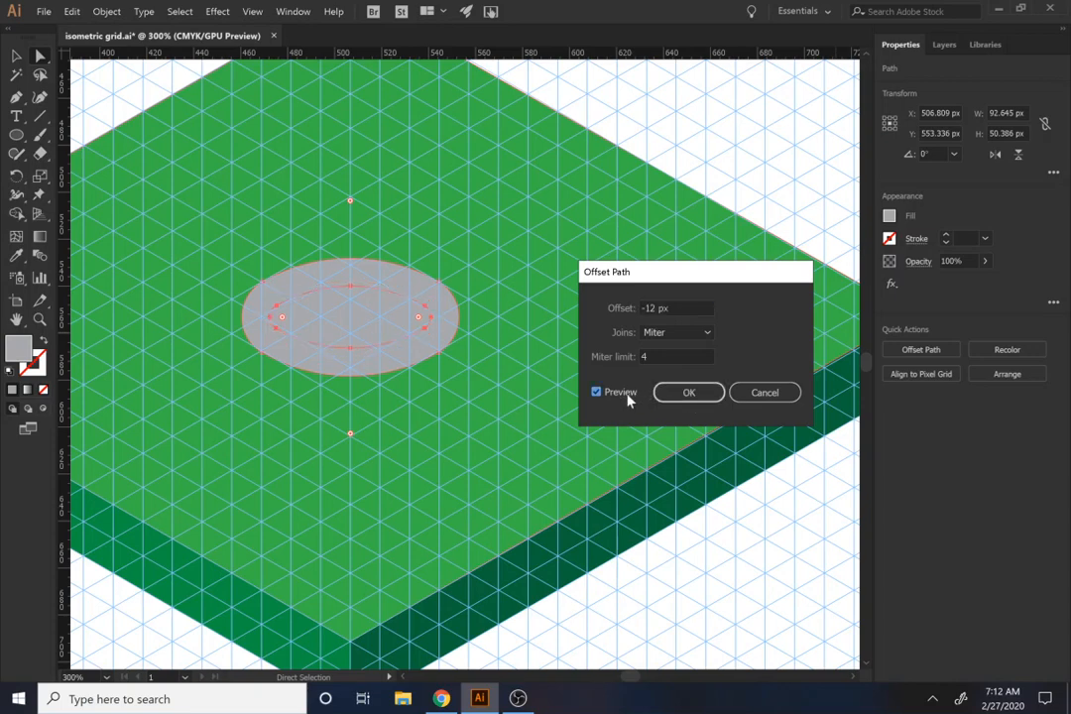
click(686, 394)
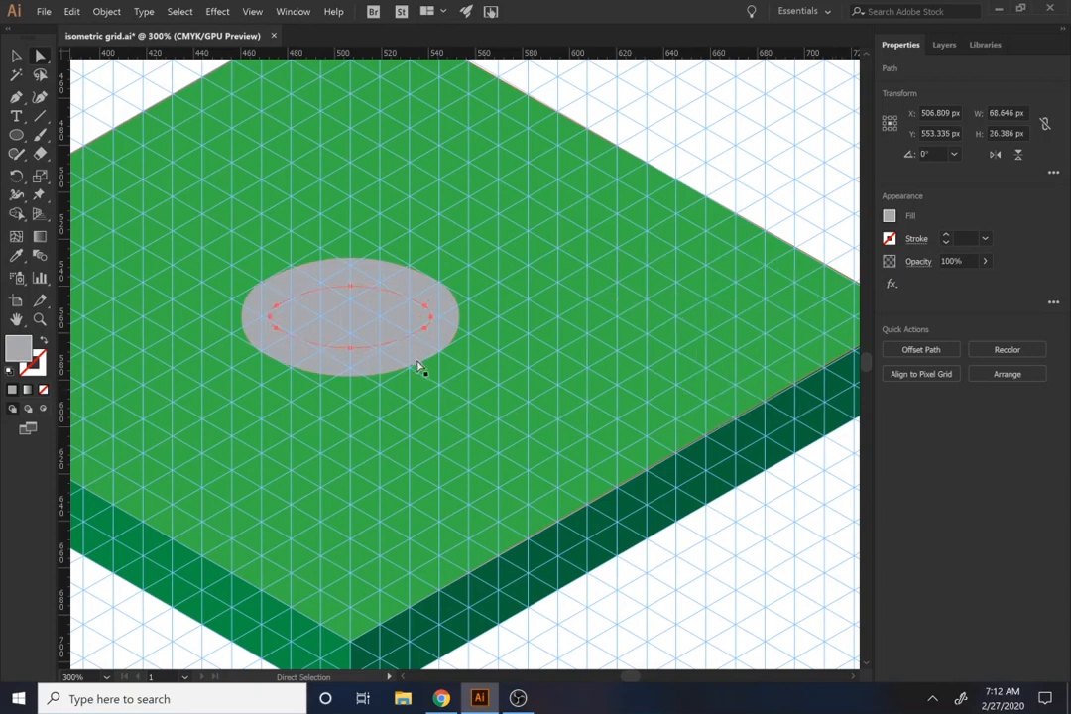
Step: Subtract the inner ellipse from the outer one to leave a gray ring
key(v)
shift+click(446, 315)
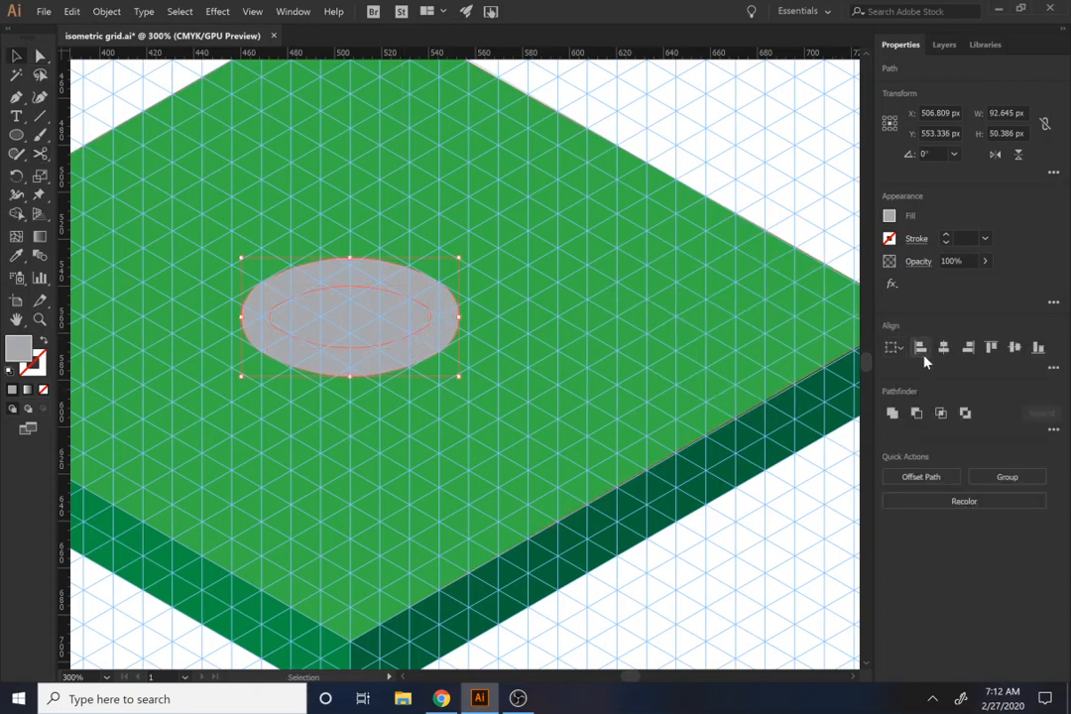
click(917, 414)
key(p)
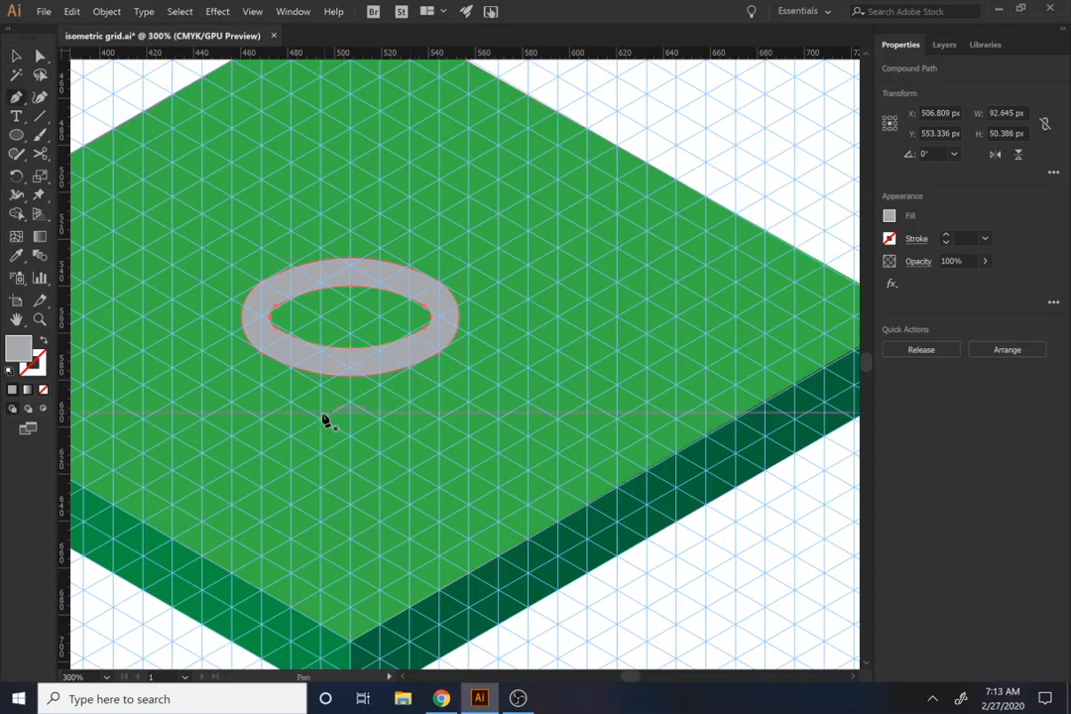
click(322, 408)
scroll(342, 406, down, 2)
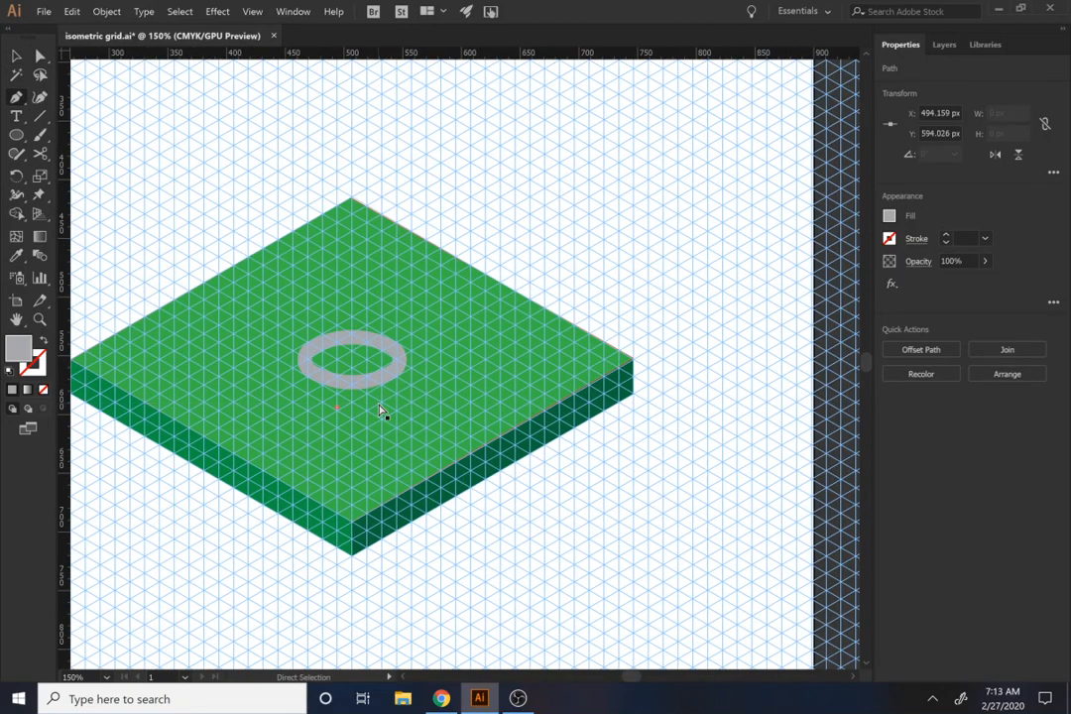
key(ctrl+semicolon)
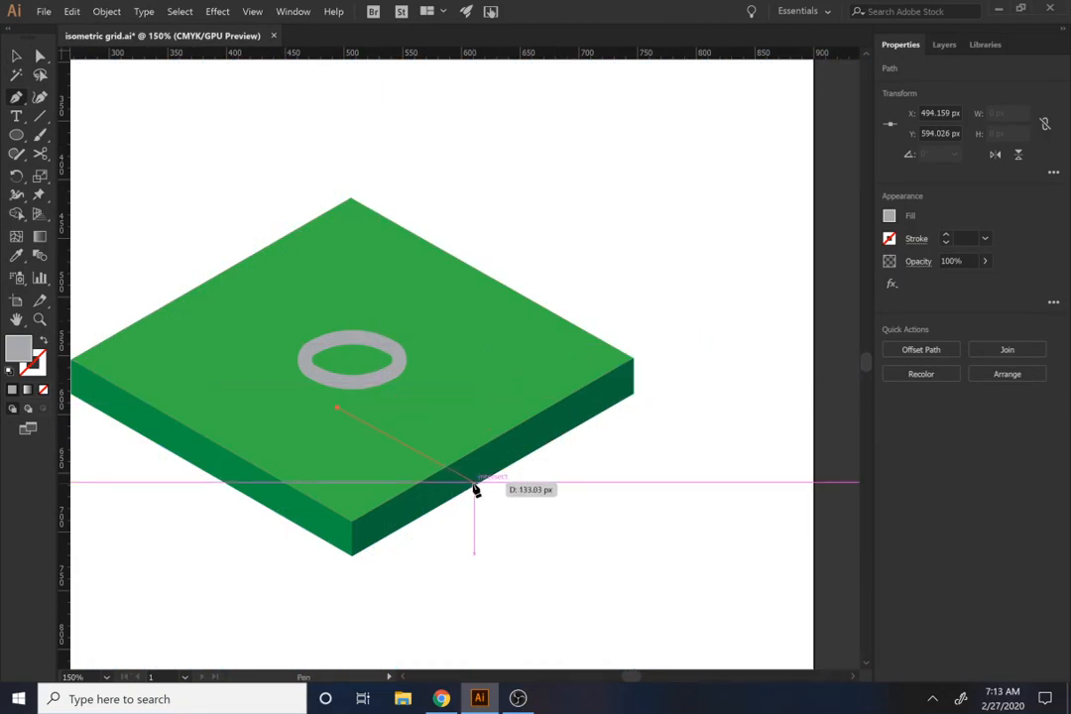
key(ctrl+semicolon)
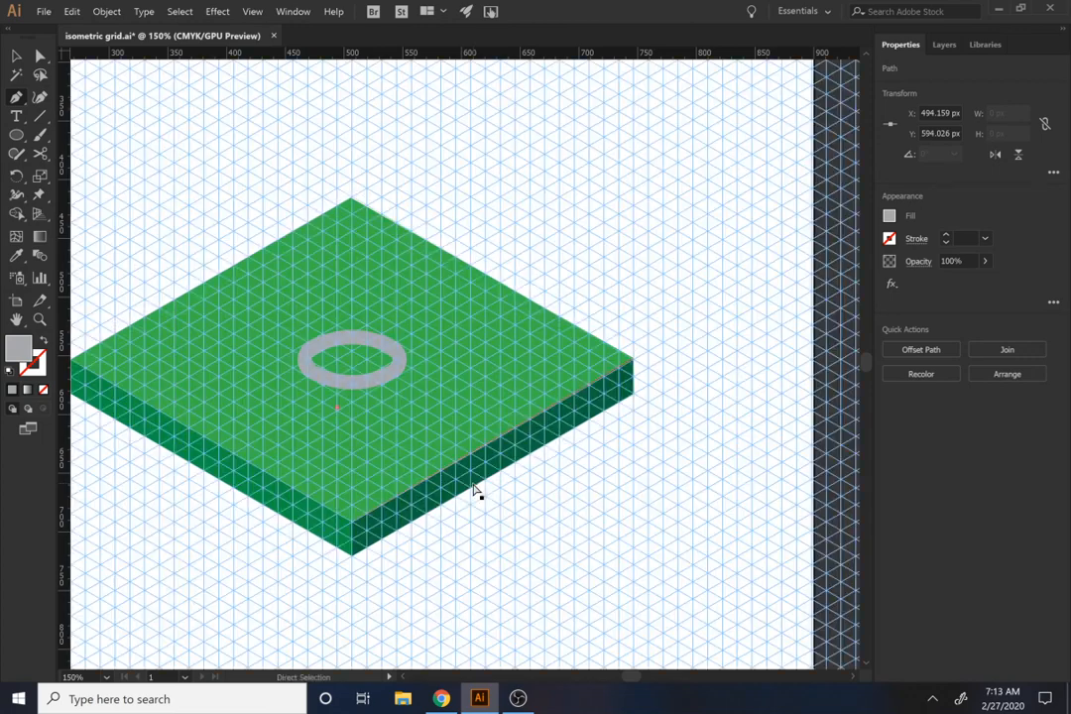
scroll(364, 475, up, 1)
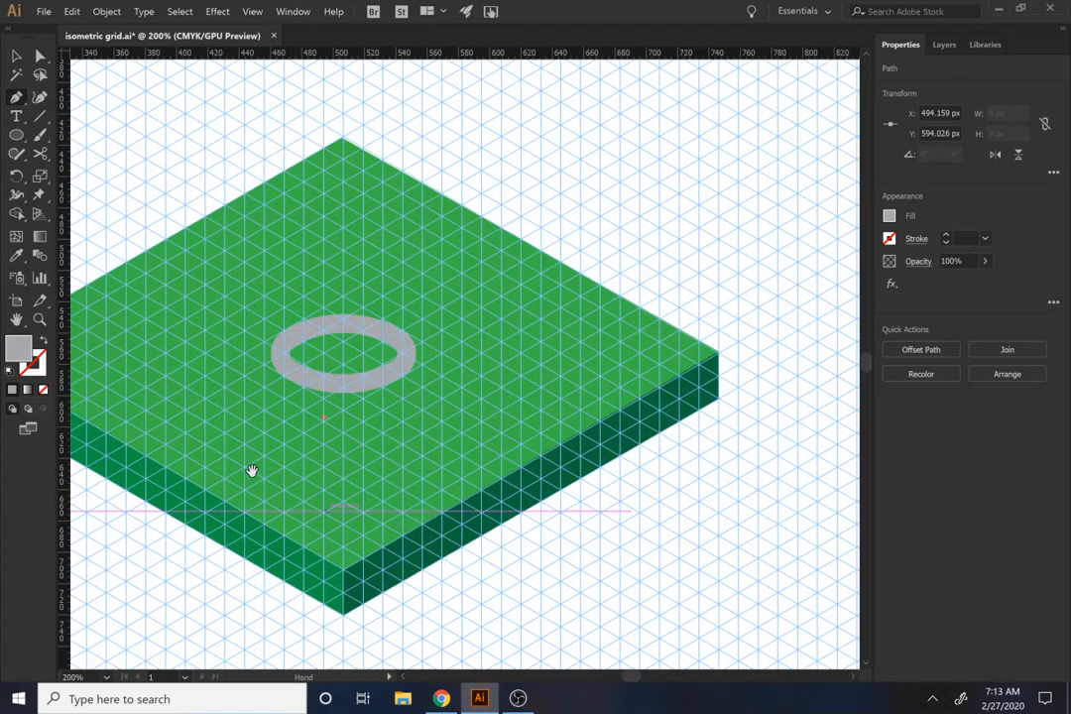
key(ctrl+z)
Step: Draw a straight strip in the ring's gray fill with the Pen tool, running from the ring's lower-left side to the slab's front-left edge
key(v)
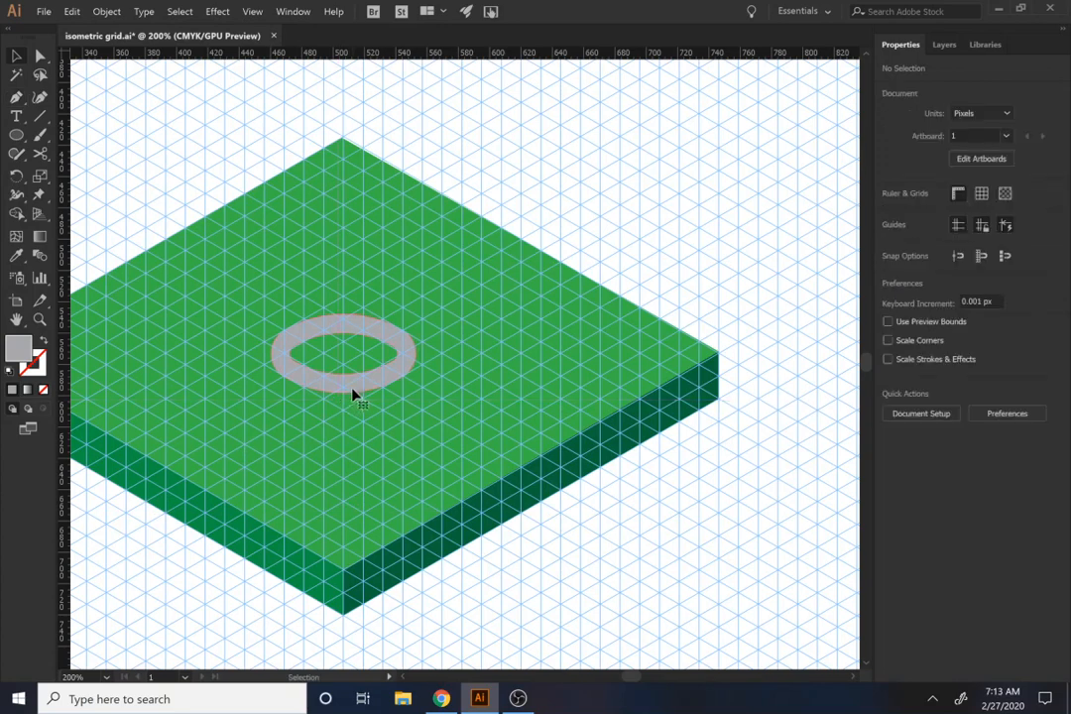
click(351, 387)
drag(296, 446, 489, 385)
key(p)
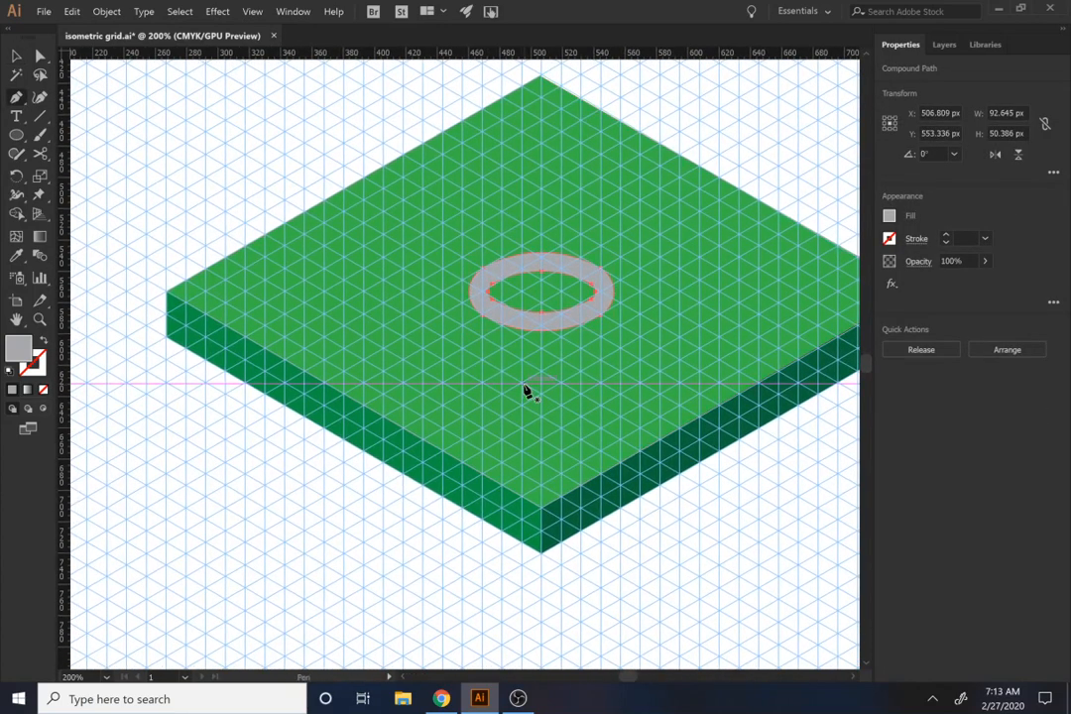
click(385, 419)
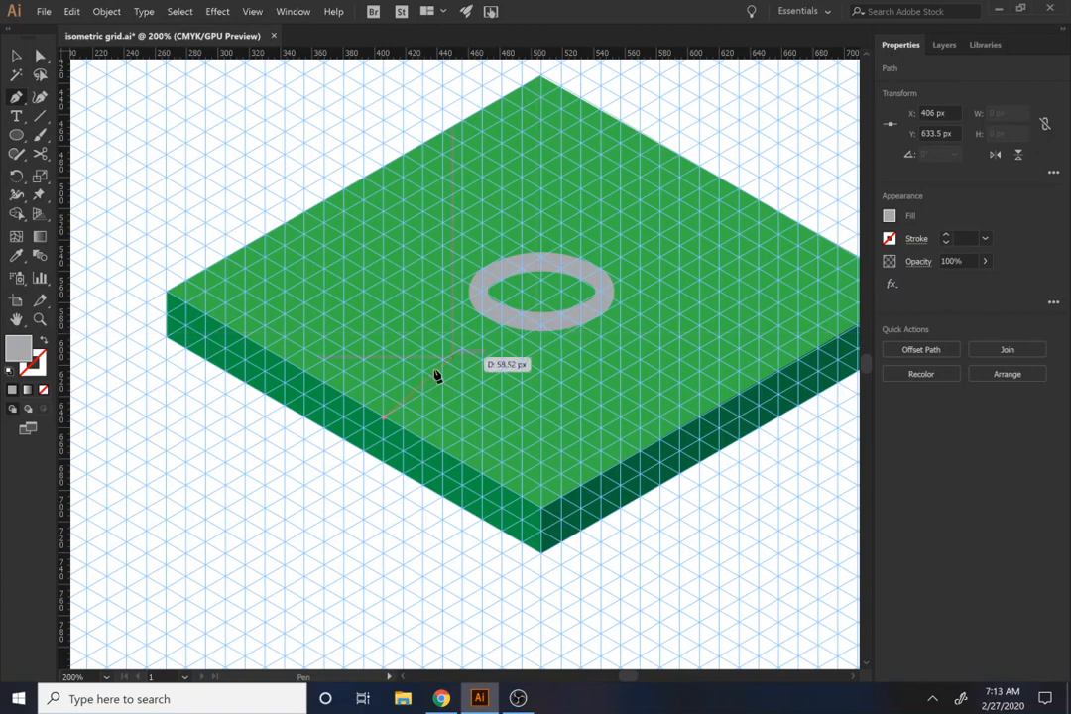
drag(414, 399, 366, 413)
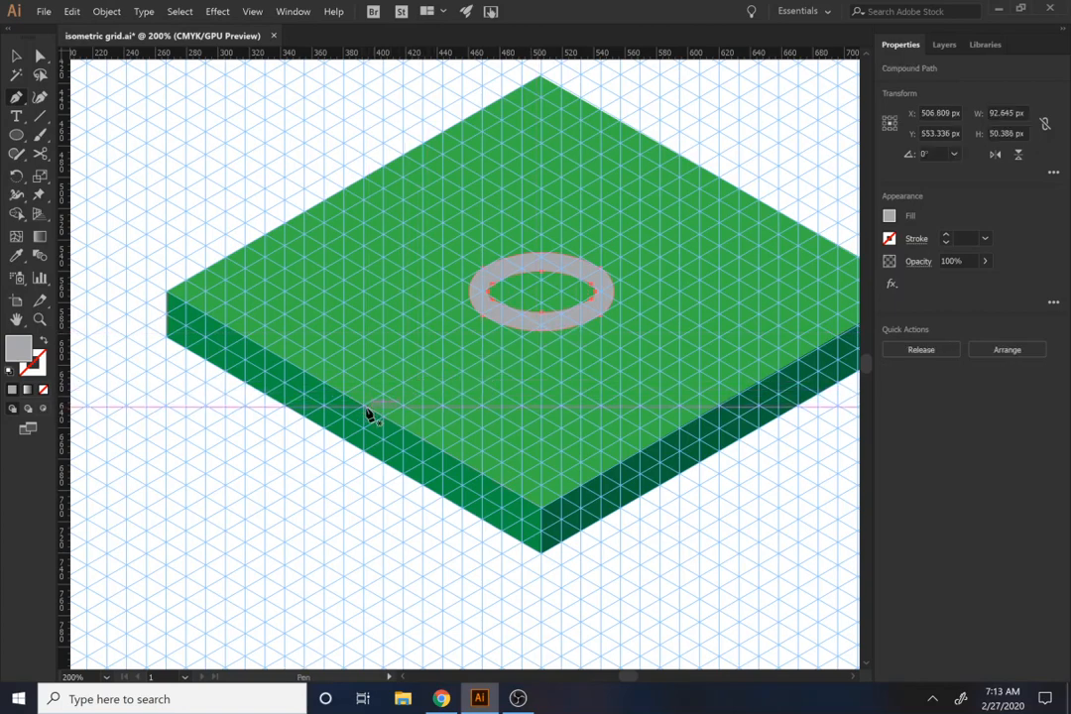
click(492, 313)
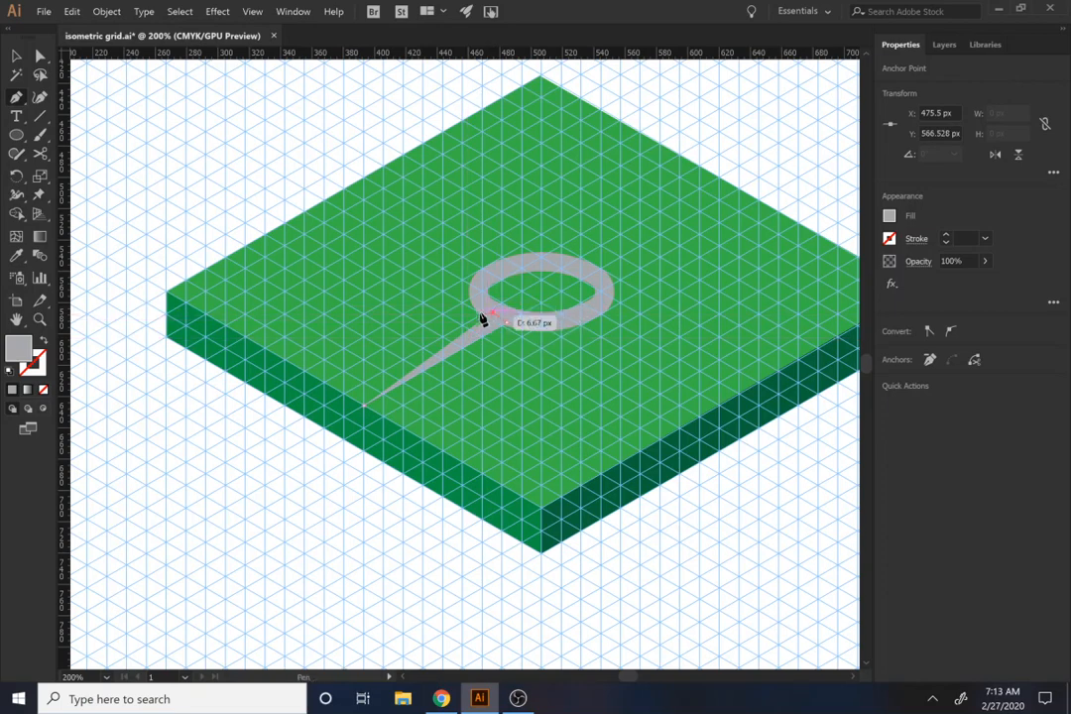
click(344, 397)
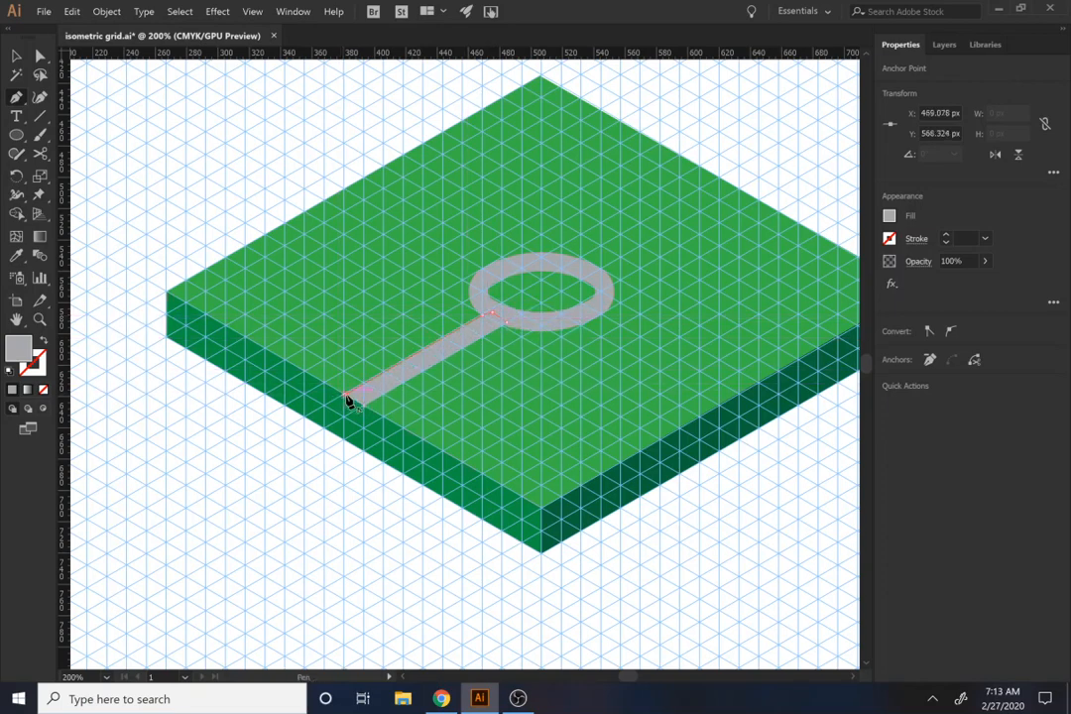
ctrl+click(371, 246)
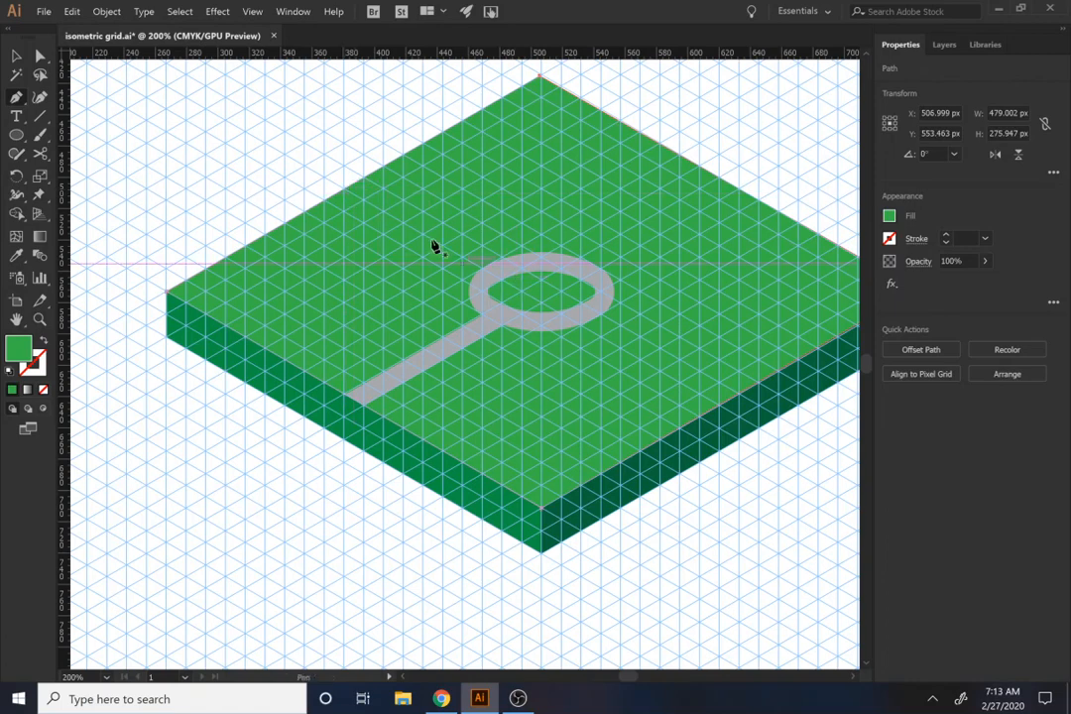
Step: Draw a straight strip with the Pen tool from the ring's upper-left side to the slab's back-left edge and fill it with the ring's gray
click(346, 191)
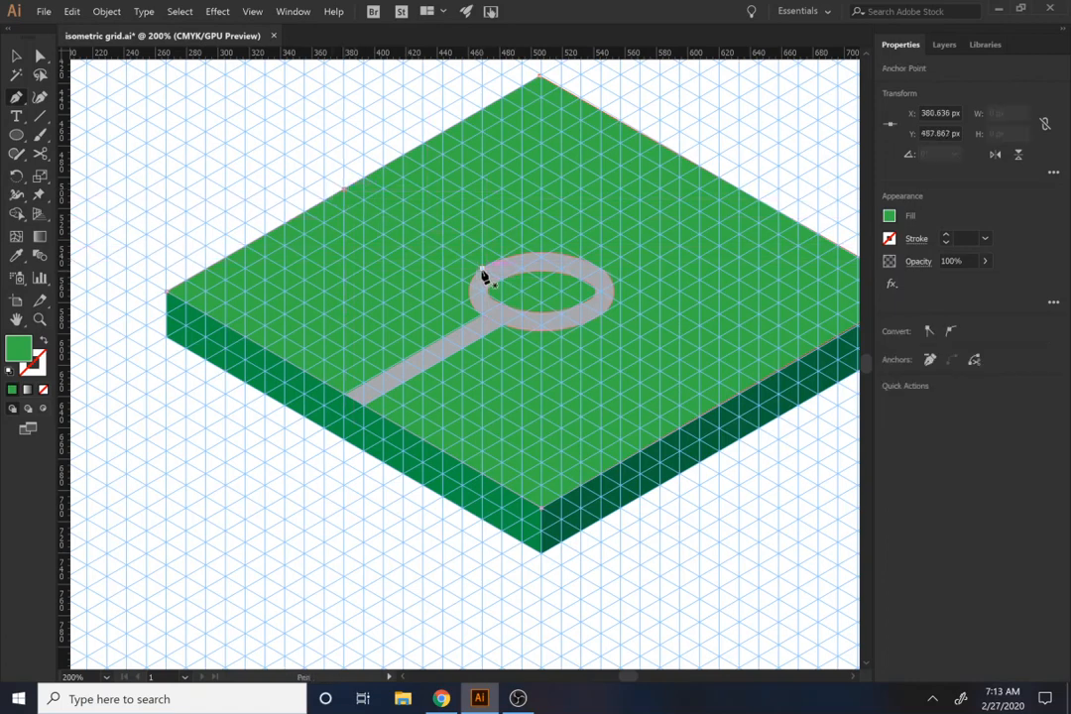
drag(483, 270, 364, 181)
click(364, 178)
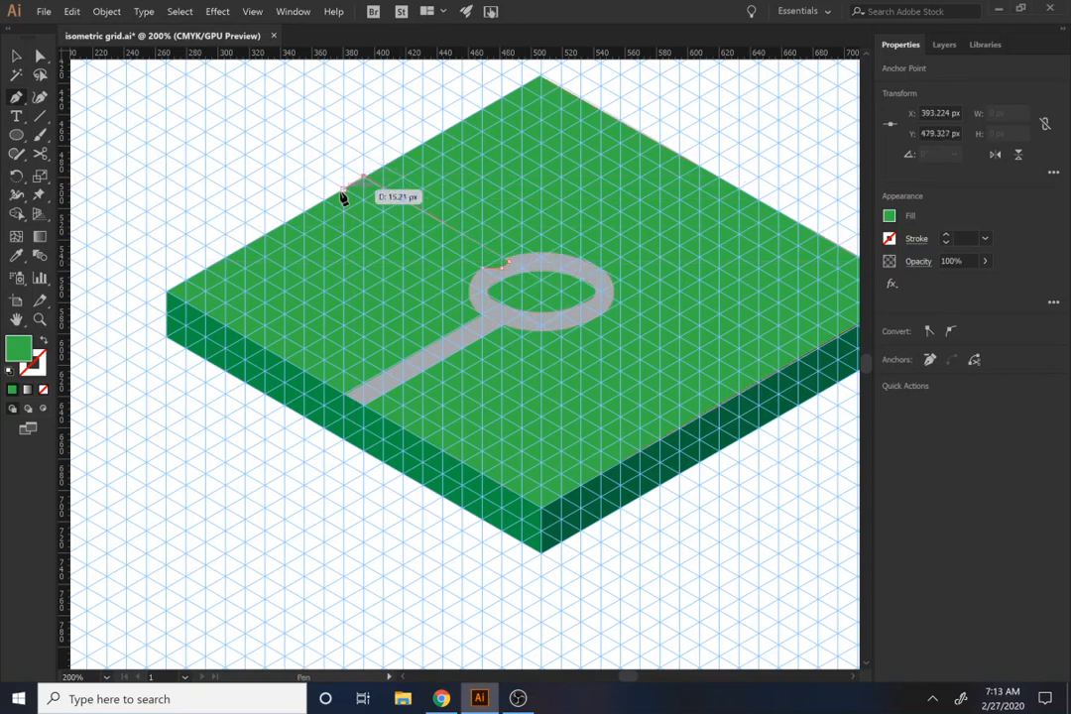
click(344, 189)
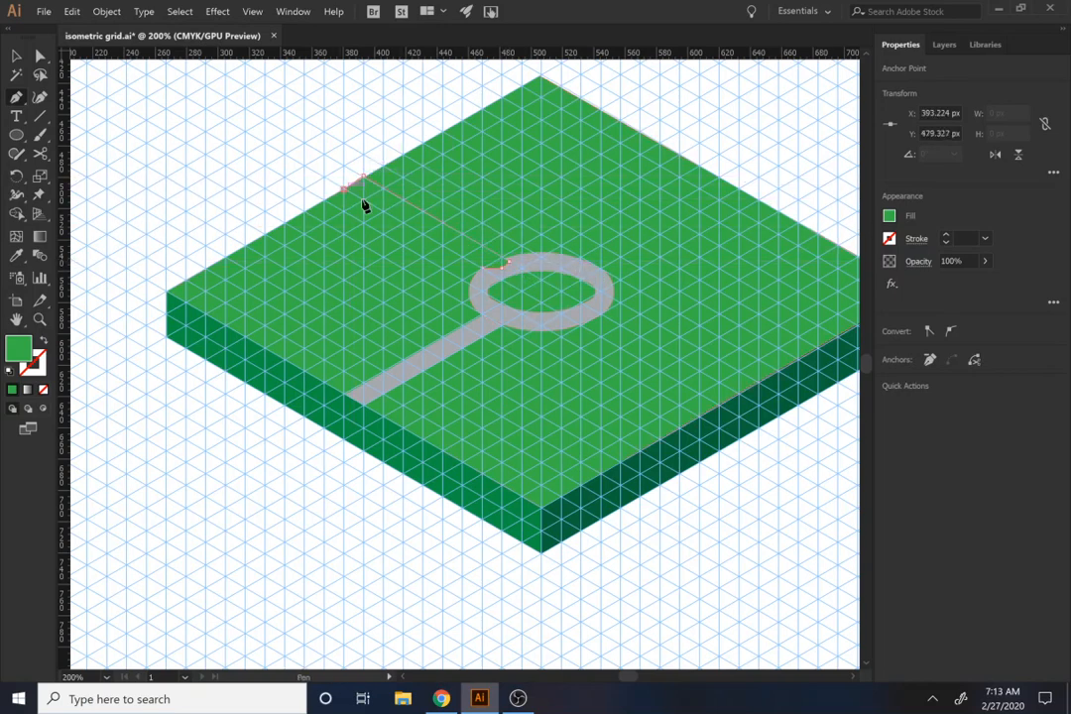
click(476, 310)
key(i)
click(504, 311)
Step: Draw a matching gray strip with the Pen tool between the ring's upper-right side and the slab's back-right edge
drag(524, 293, 303, 357)
key(p)
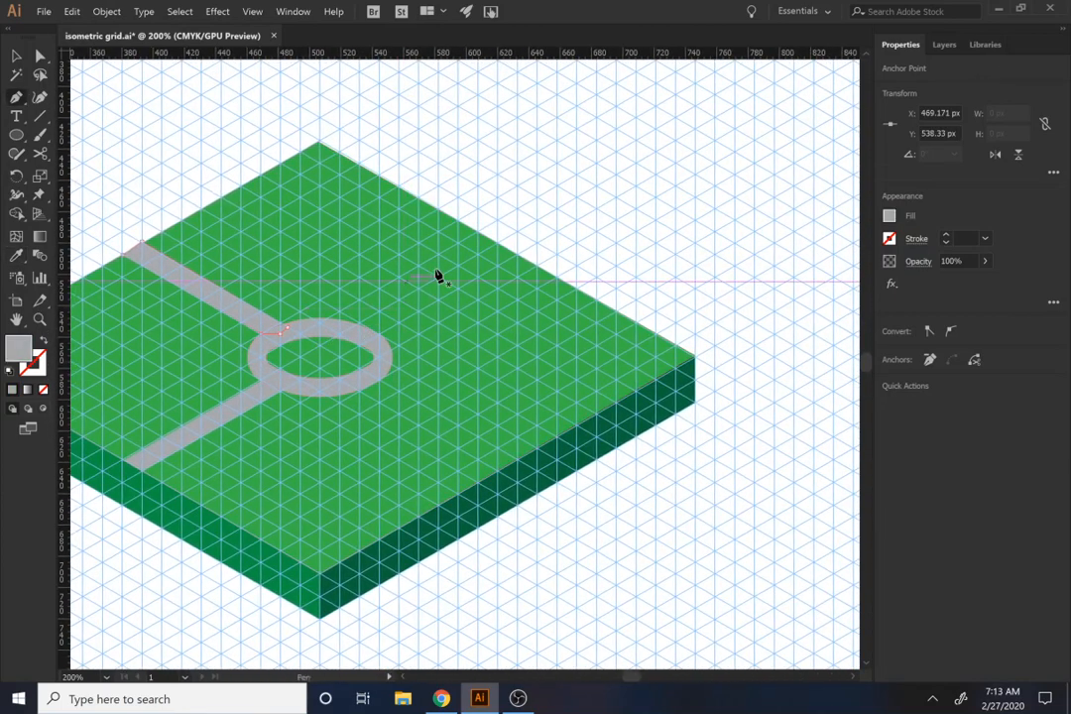
click(477, 238)
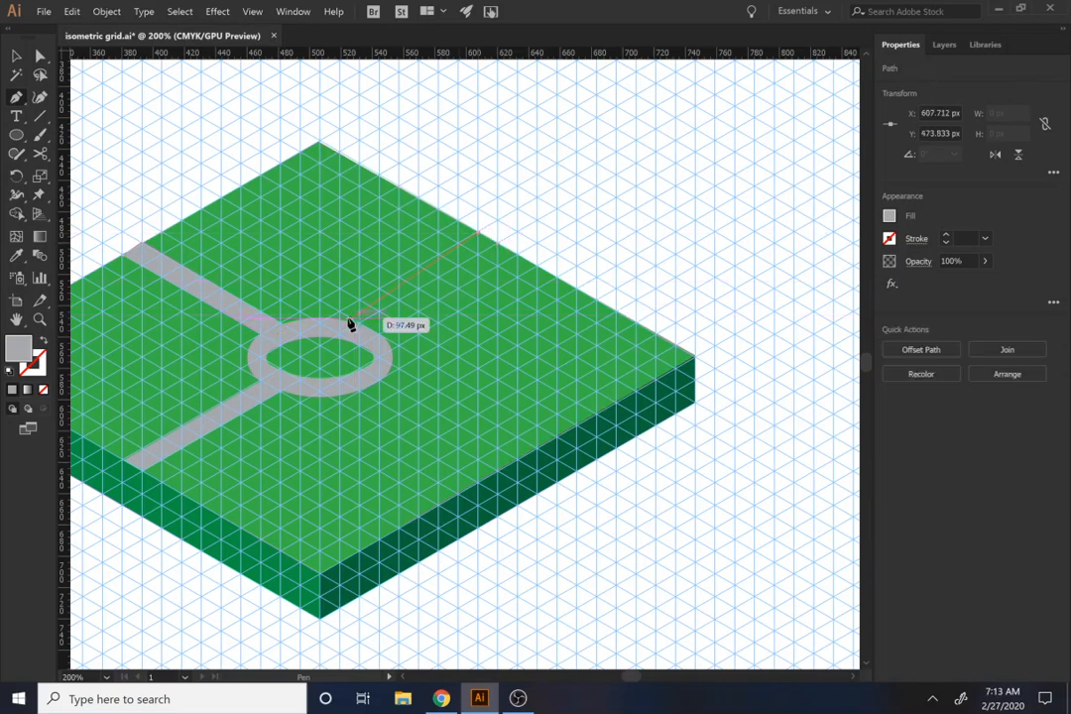
click(331, 328)
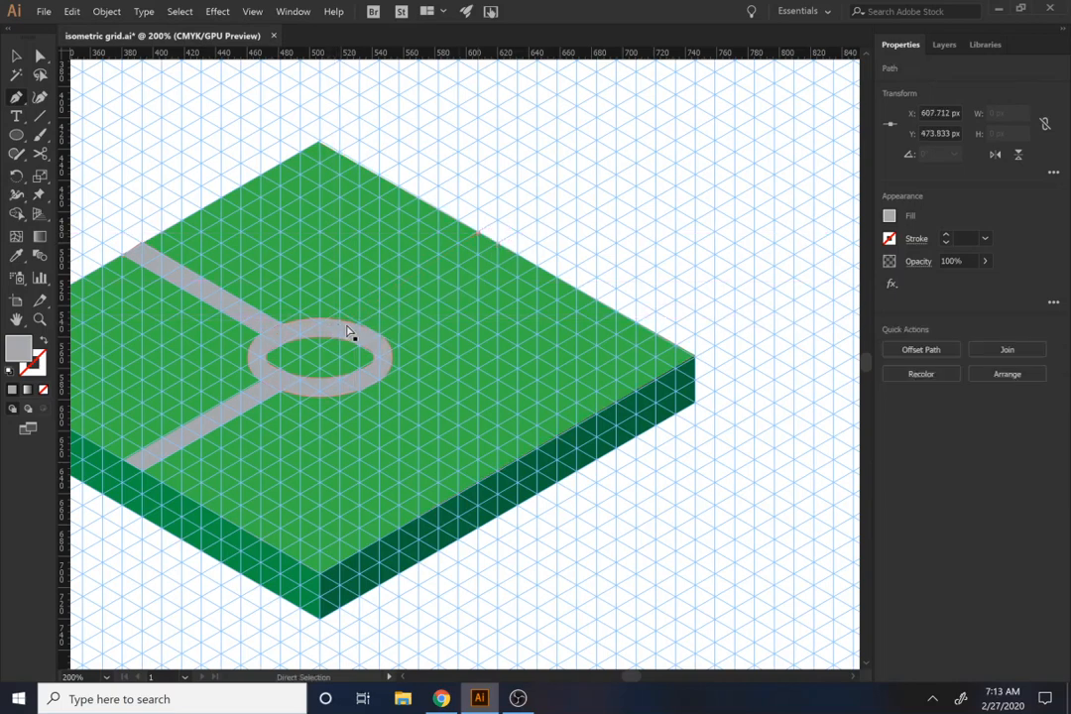
click(498, 242)
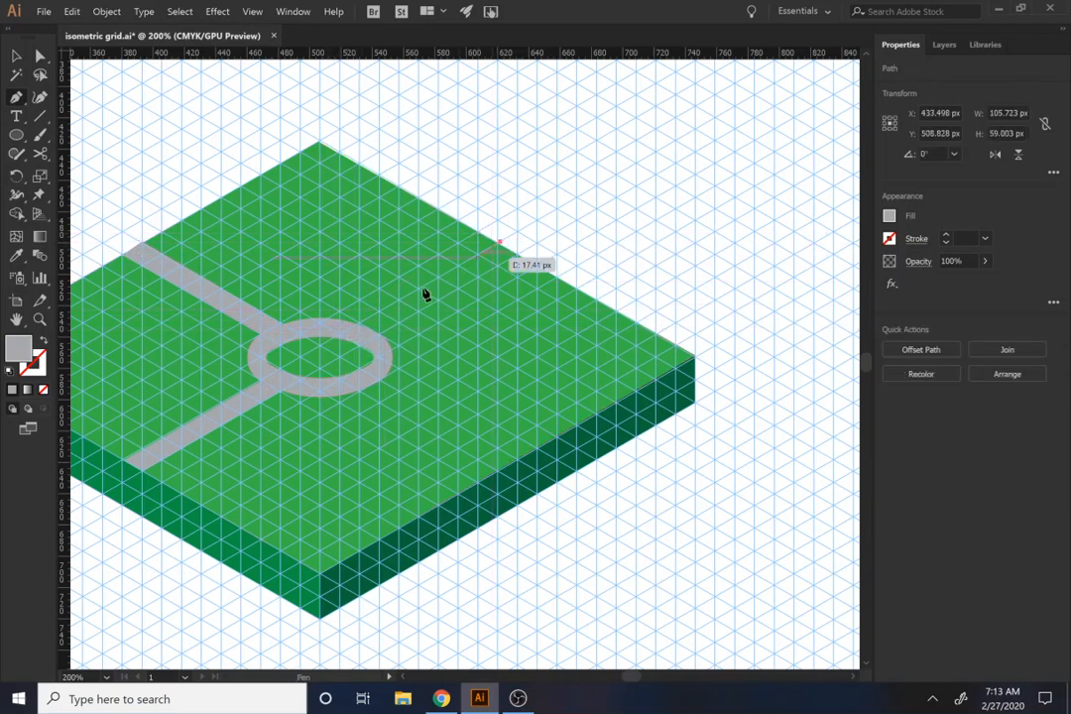
click(352, 328)
click(366, 340)
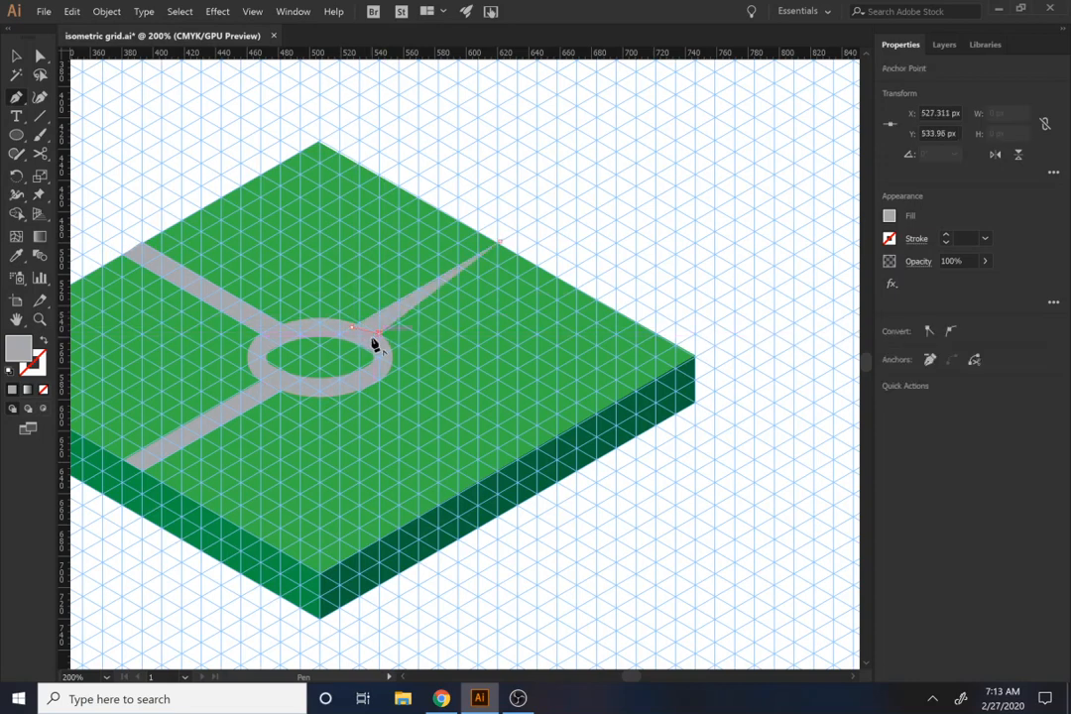
click(518, 254)
click(499, 243)
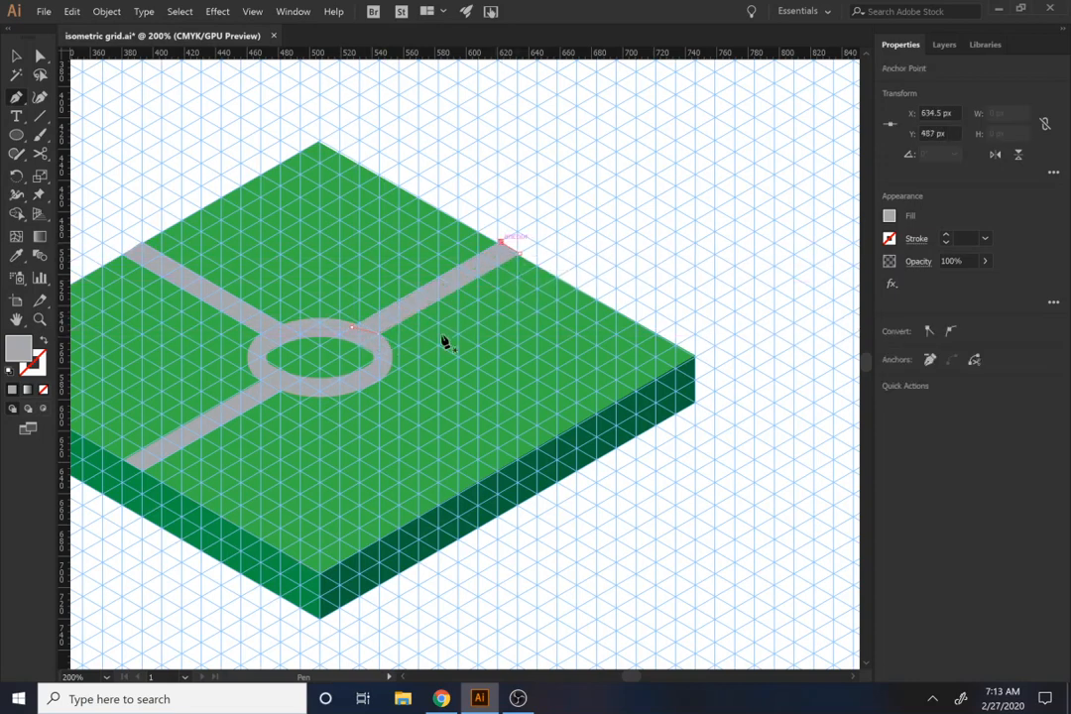
Step: Draw the fourth gray strip with the Pen tool from the ring's lower-right side to the slab's front-right edge
click(498, 472)
click(517, 460)
click(379, 381)
click(354, 389)
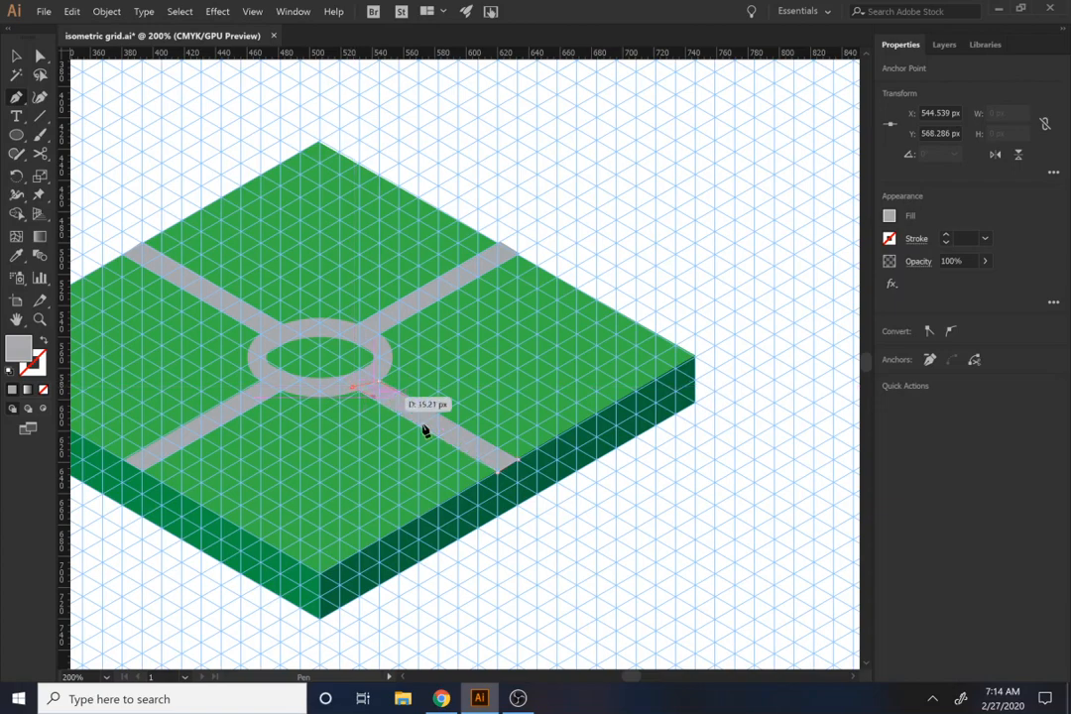
click(498, 477)
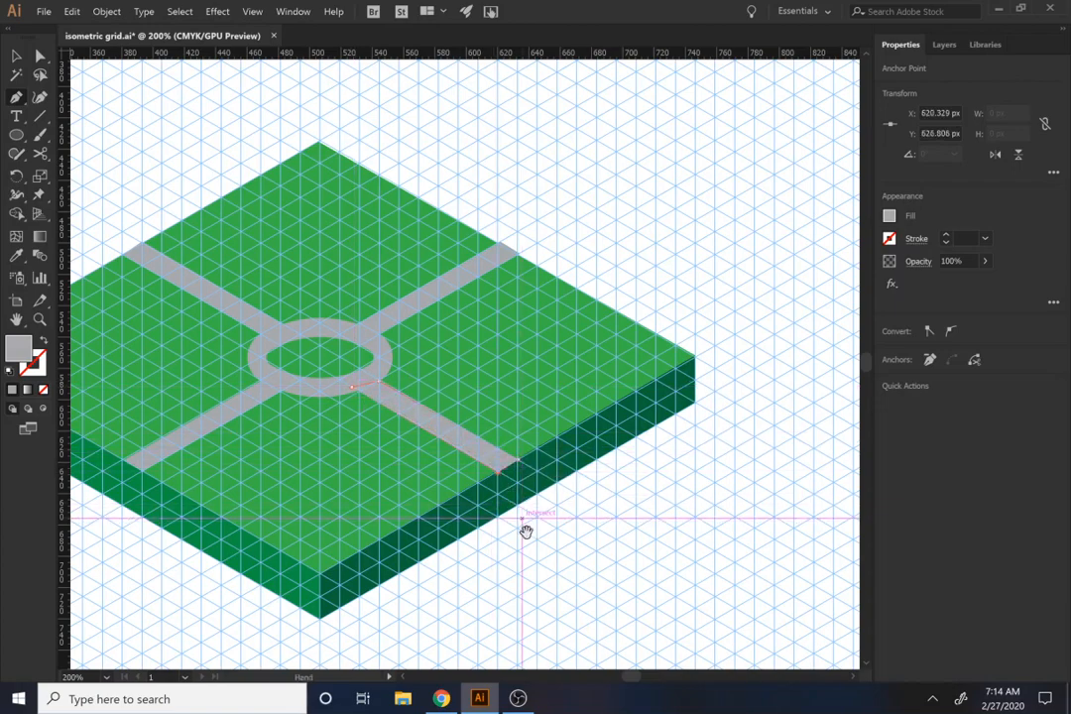
Step: Draw a gray circle about 79 px in diameter on the empty canvas beyond the slab's front-right side
drag(524, 531, 431, 426)
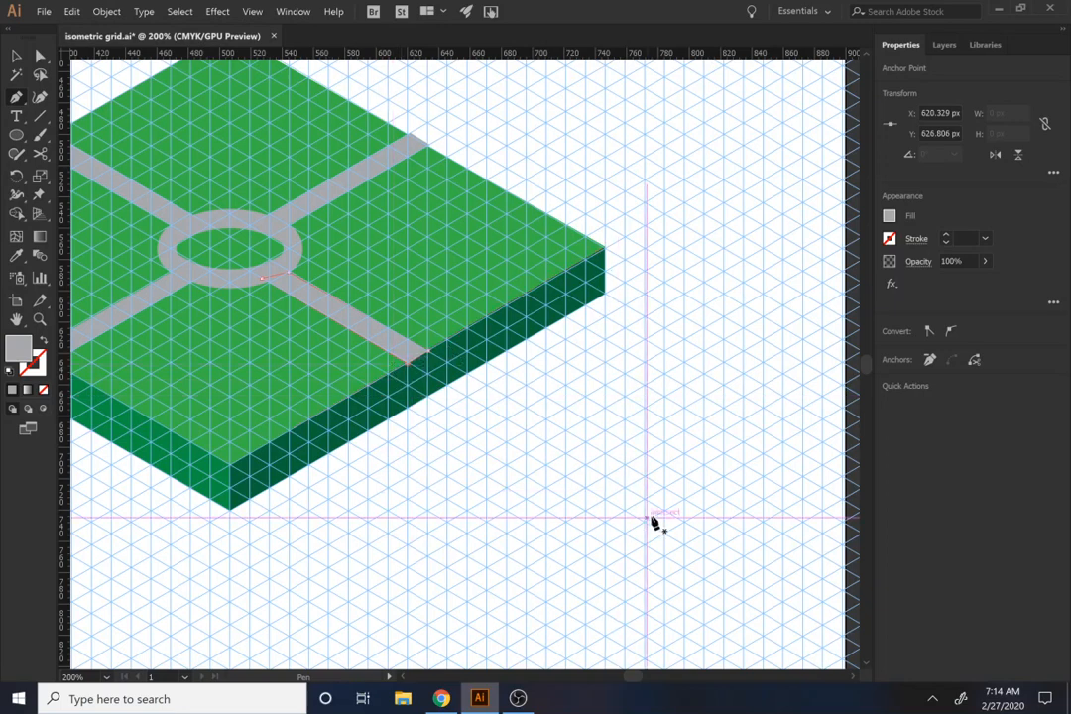
key(l)
drag(560, 428, 684, 551)
key(v)
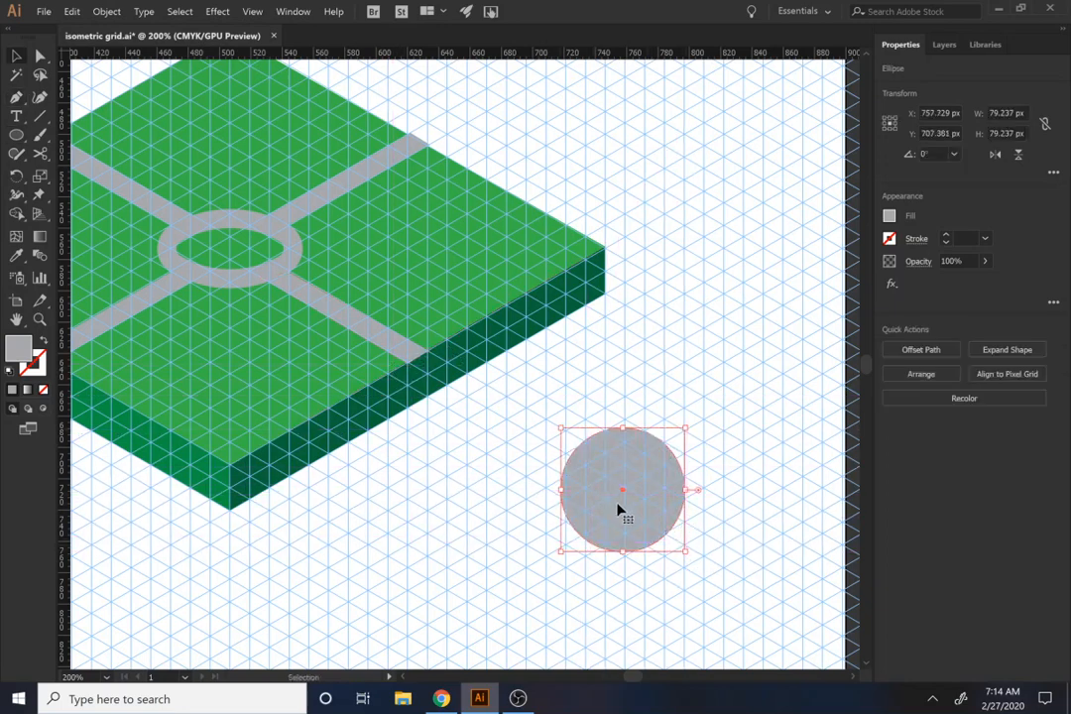
drag(617, 507, 626, 501)
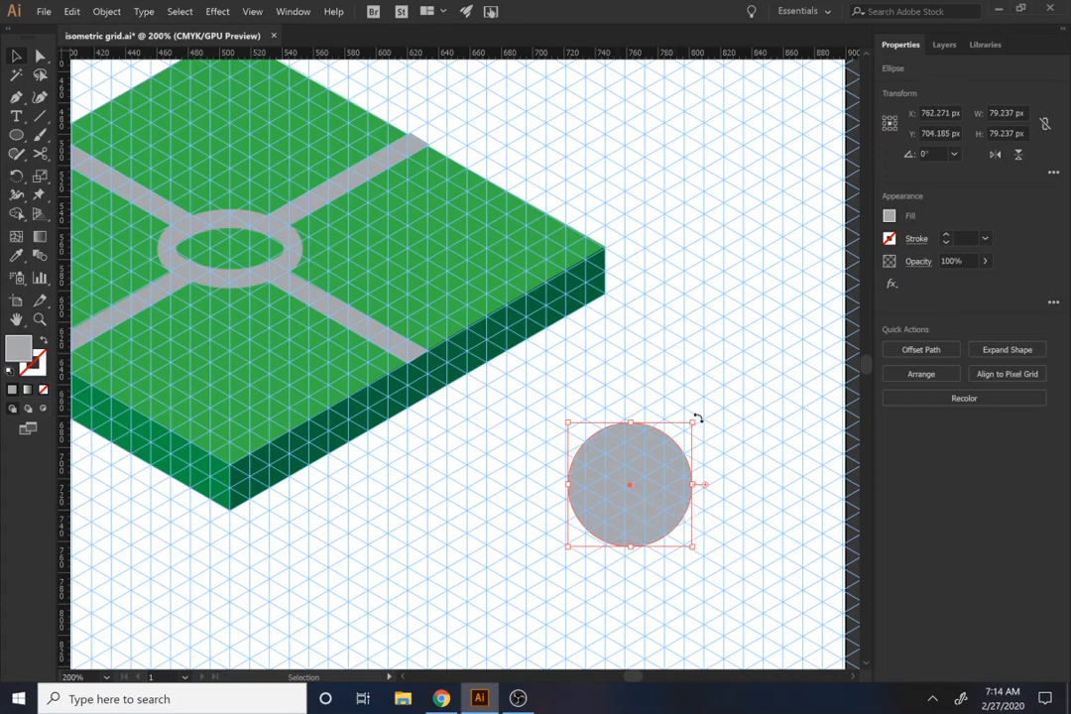
Step: Shear the circle -30° along the vertical axis and scale it down to about 75 by 86 px
right_click(671, 448)
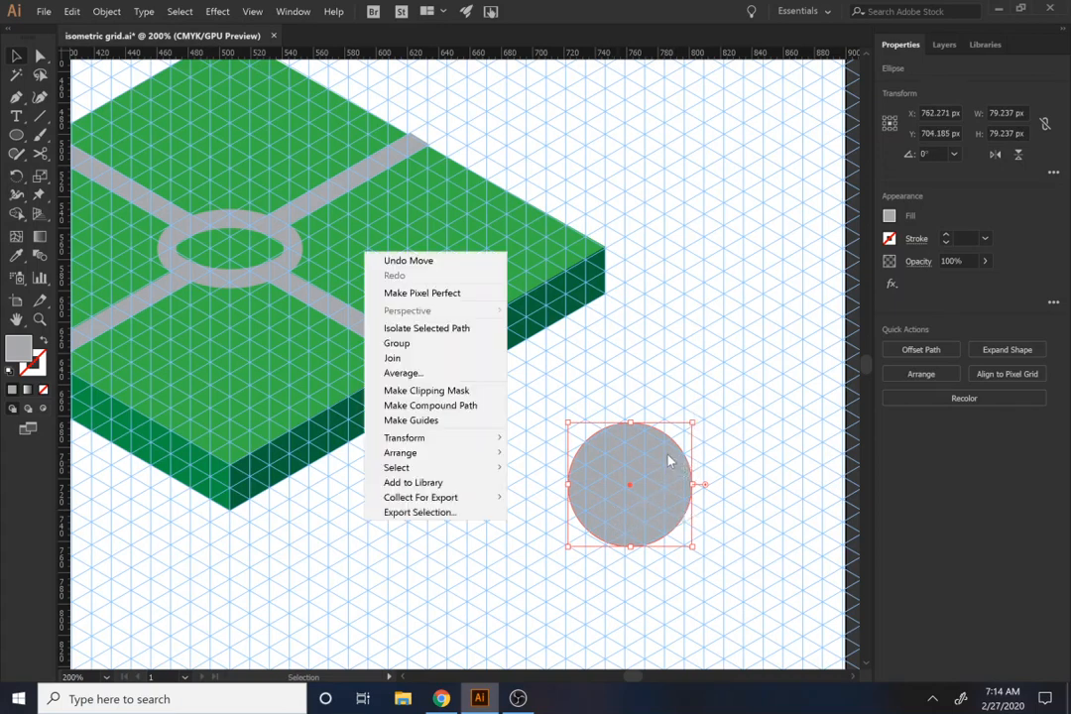
mouse_move(466, 440)
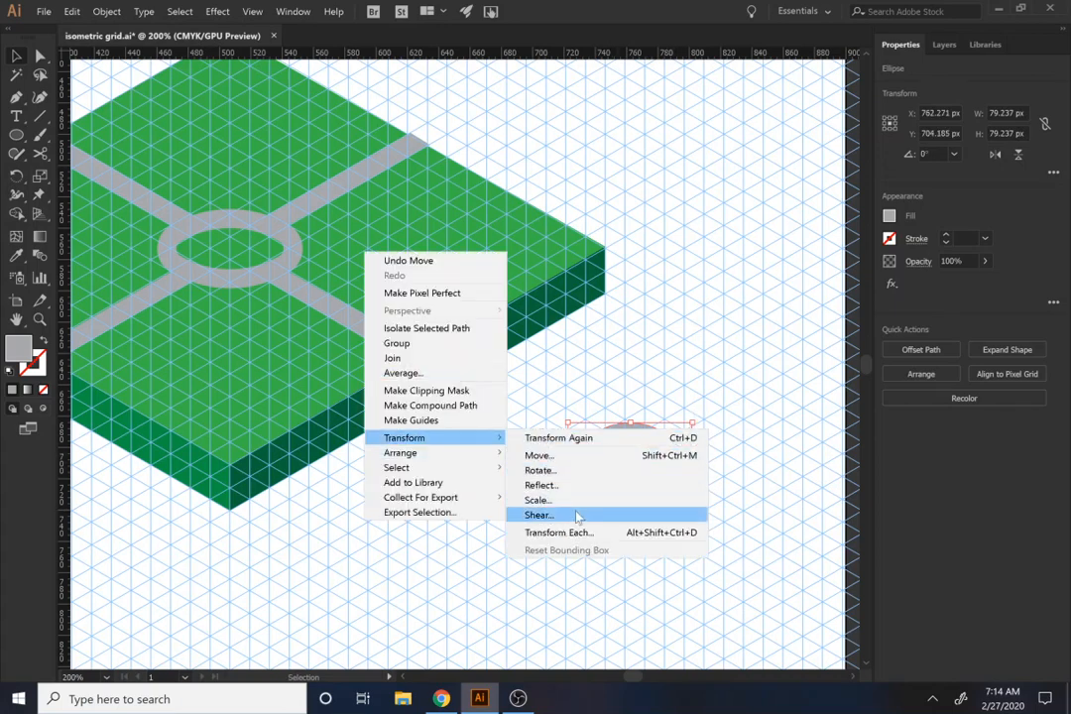
click(555, 513)
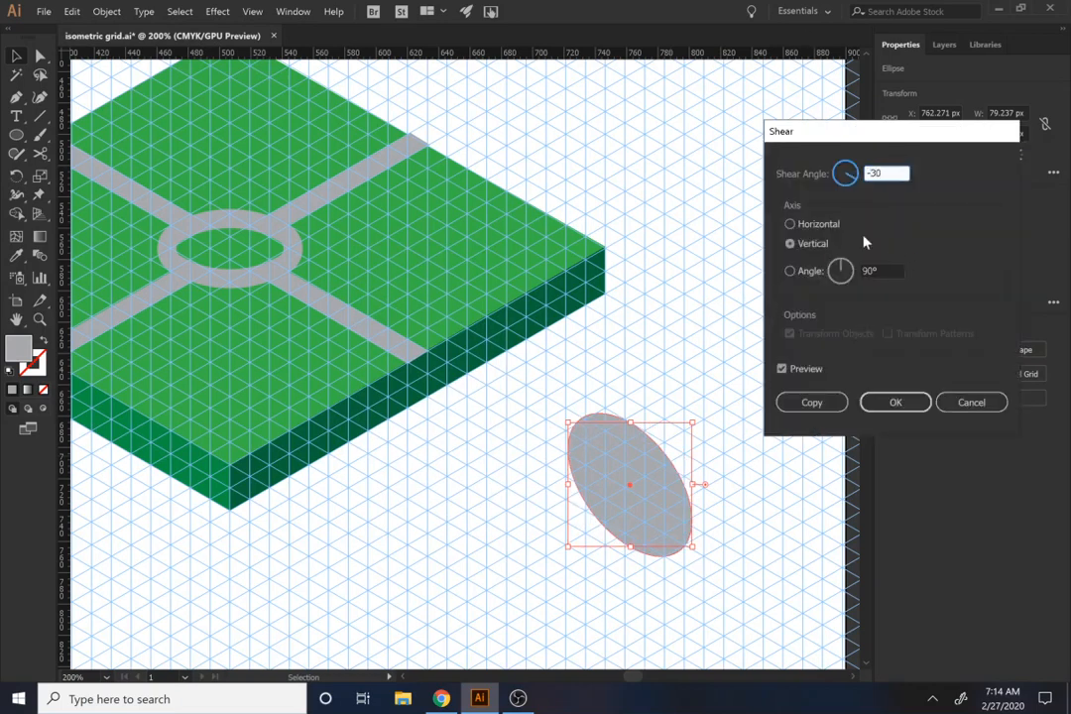
text(-30)
click(827, 245)
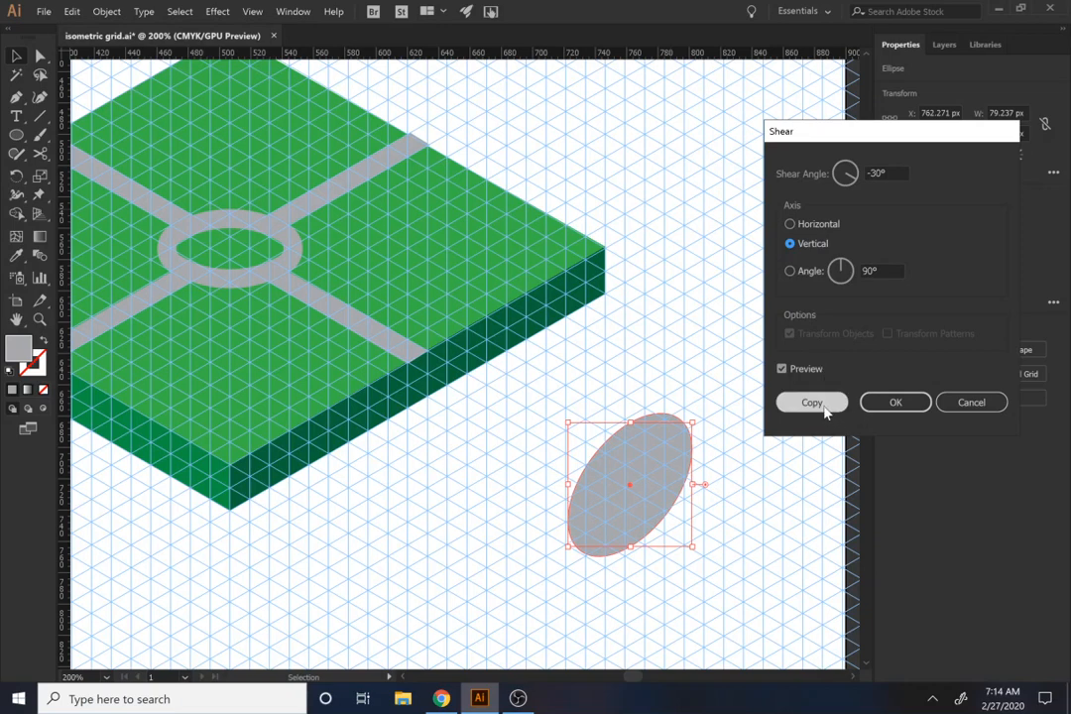
click(893, 402)
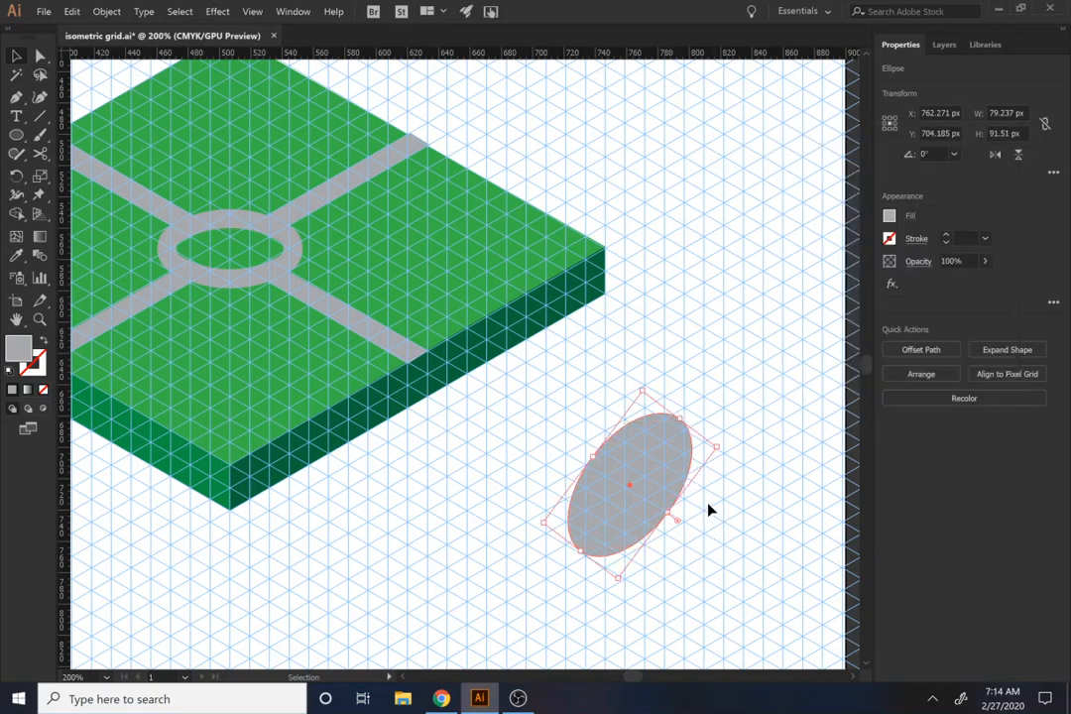
scroll(708, 509, down, 2)
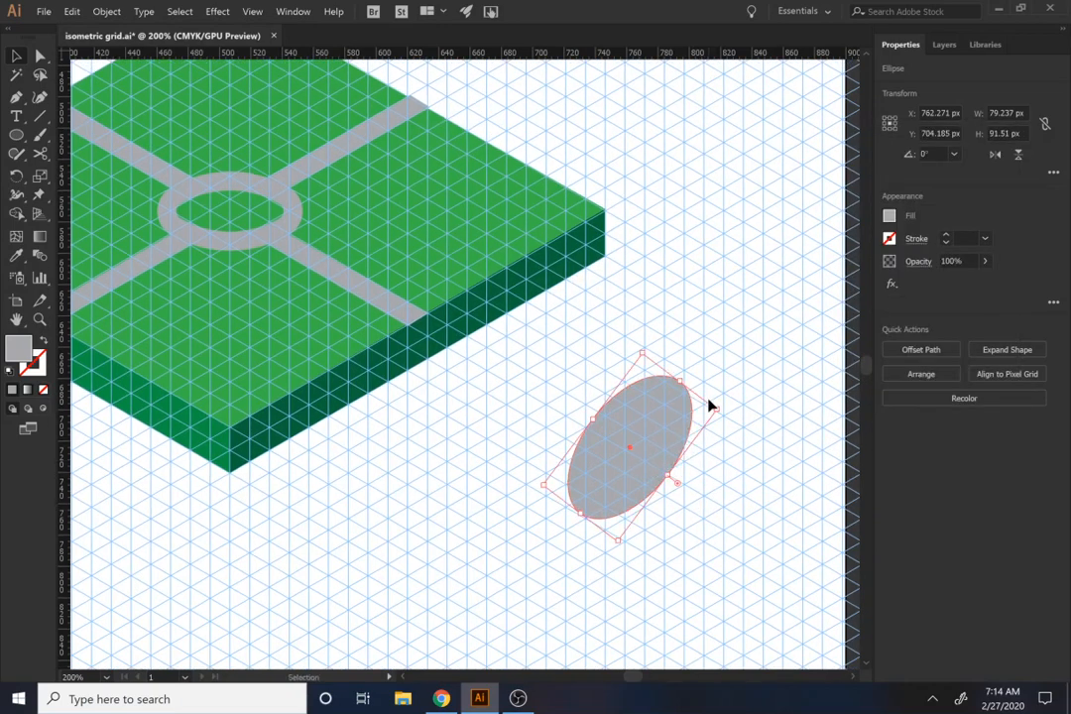
drag(720, 409, 711, 410)
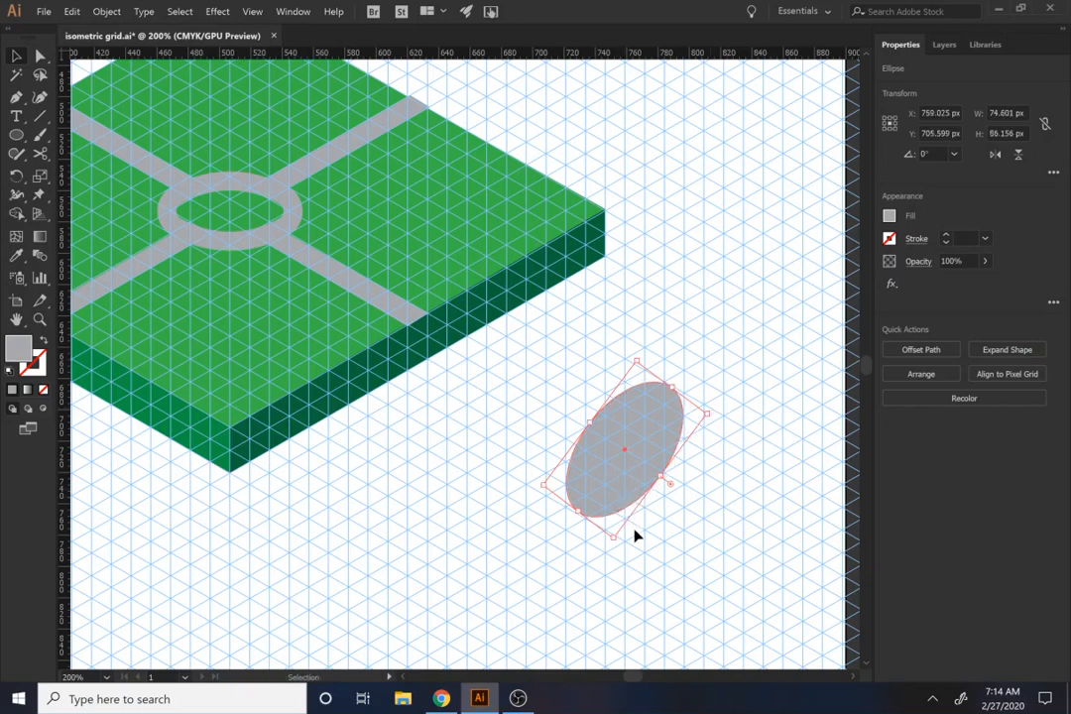
Step: Draw a gray body below the sheared ellipse with the Pen tool, its vertical sides about 117 px tall and its base slanted along the grid
key(p)
ctrl+click(616, 562)
key(space)
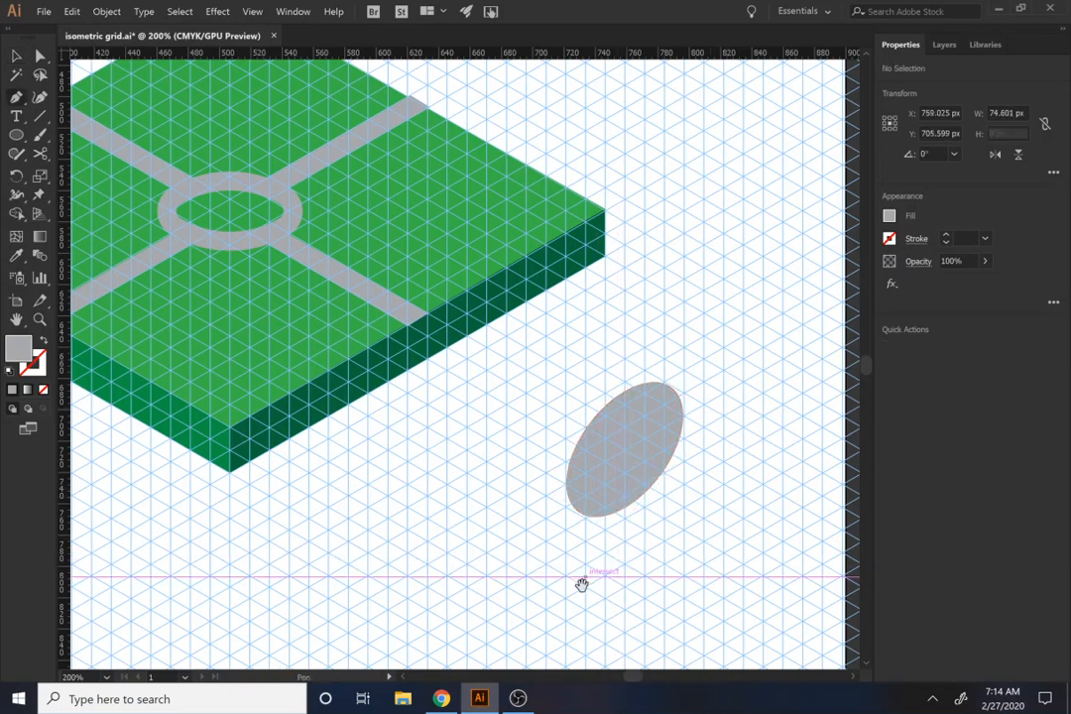
drag(583, 579, 619, 405)
click(598, 350)
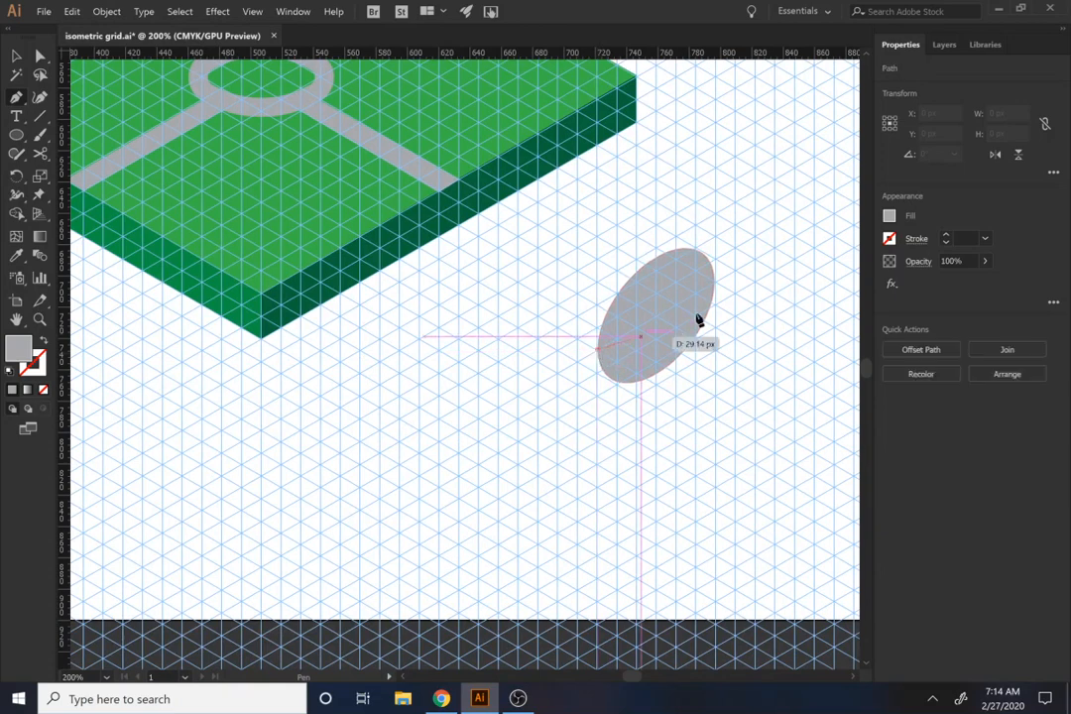
click(714, 286)
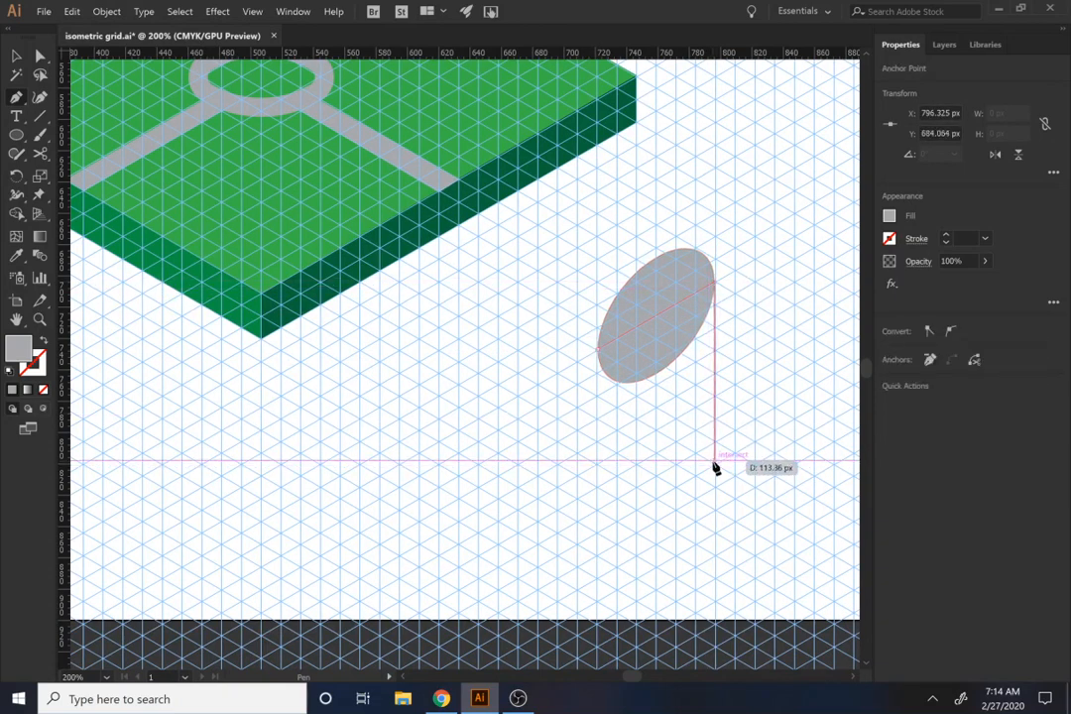
click(713, 464)
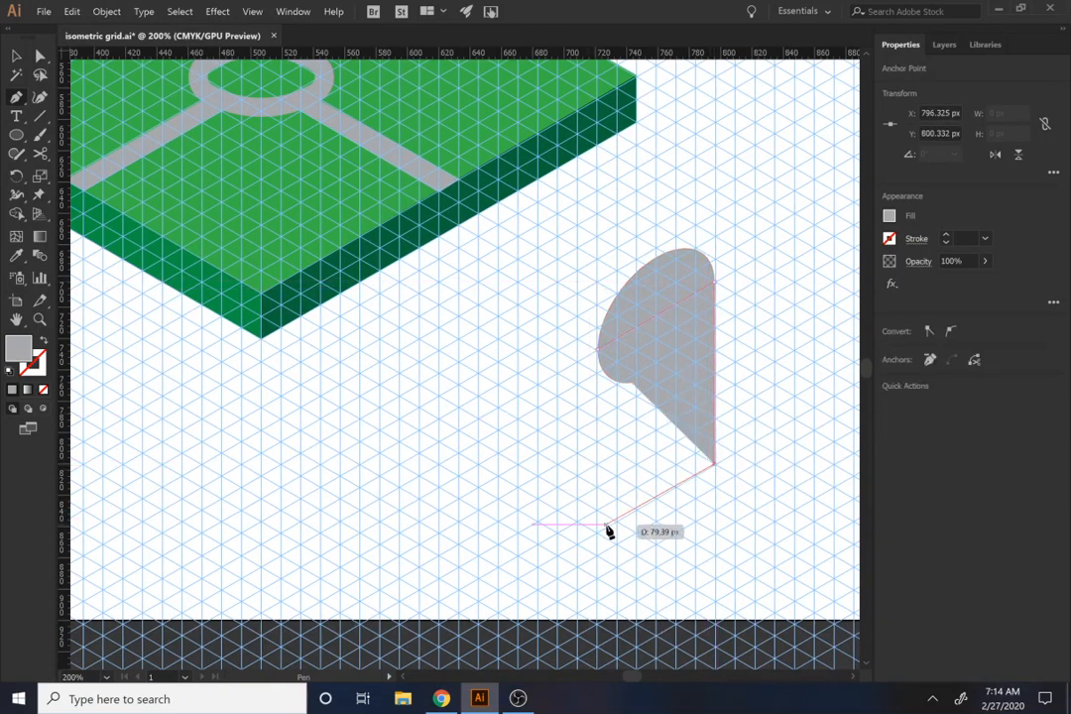
click(599, 533)
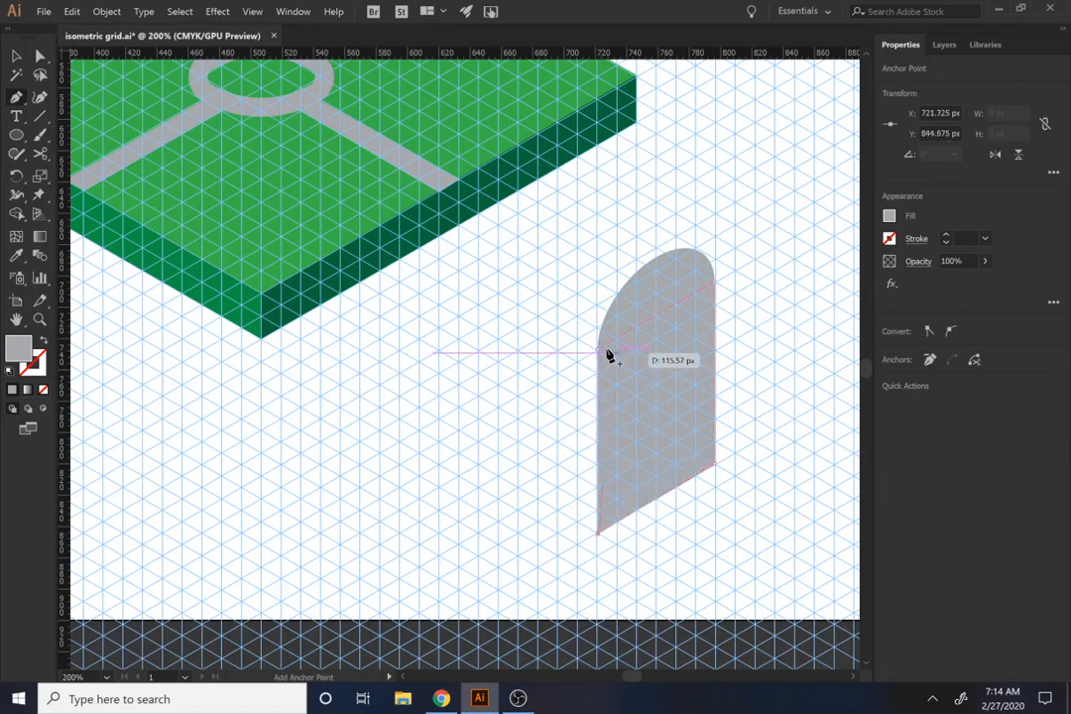
Step: Unite the ellipse and the straight-sided body into one arch shape
key(v)
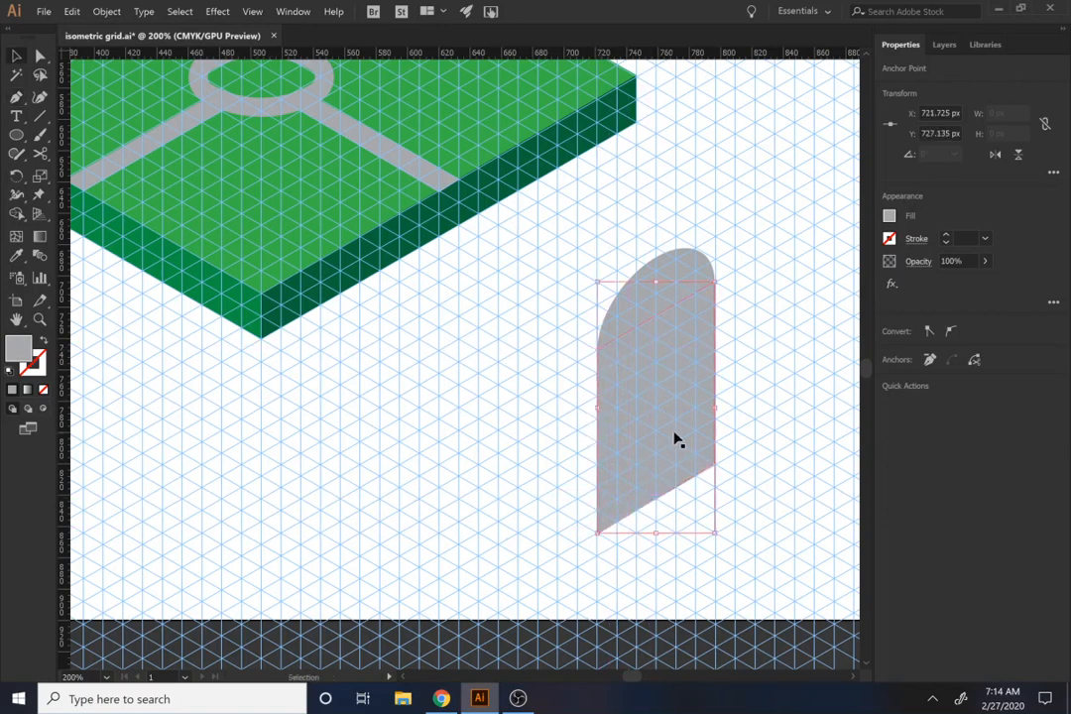
drag(774, 466, 619, 258)
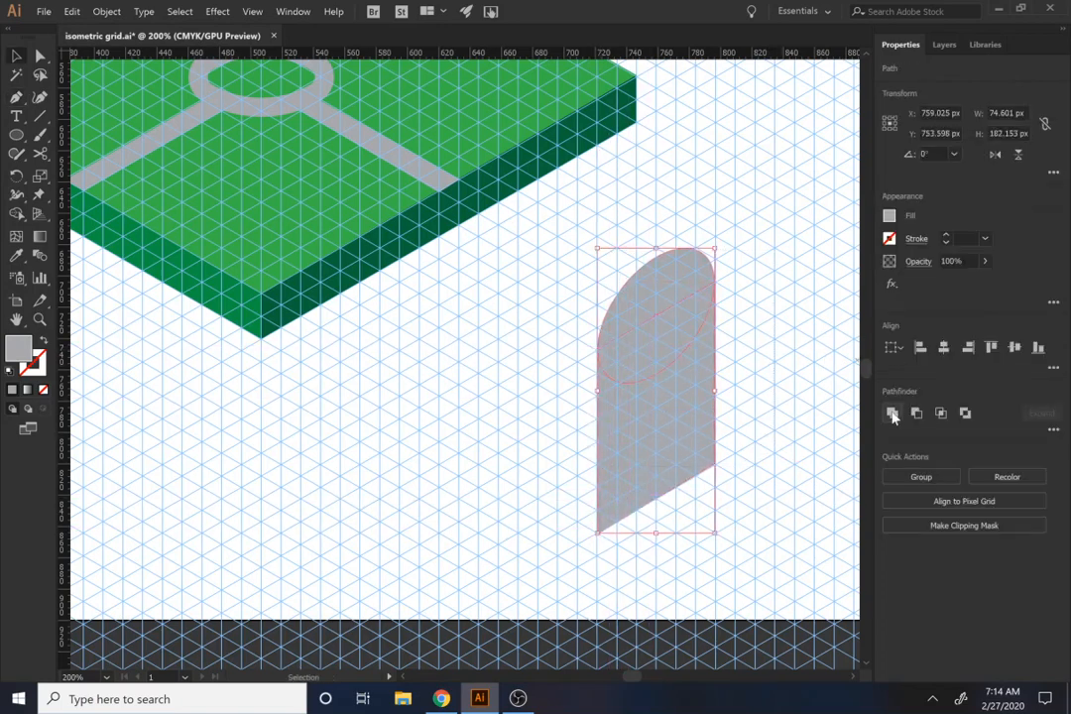
click(892, 413)
Step: Create an inner copy of the arch with Offset Path at -12 px, using miter joins
click(916, 355)
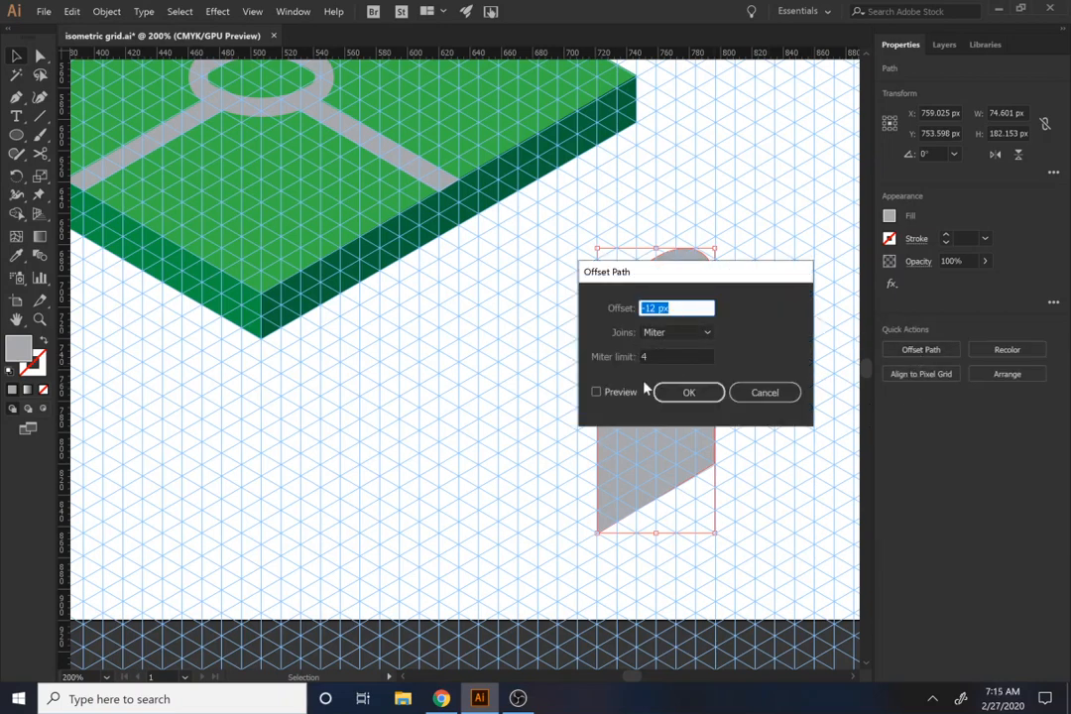
click(598, 392)
drag(706, 279, 874, 286)
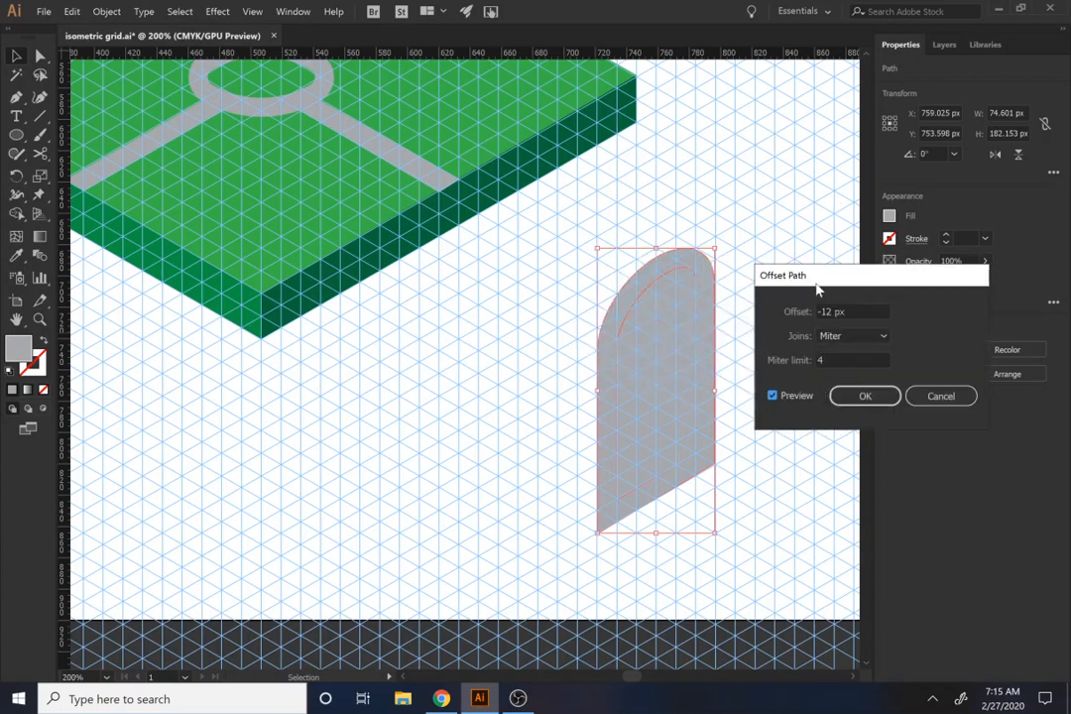
click(863, 395)
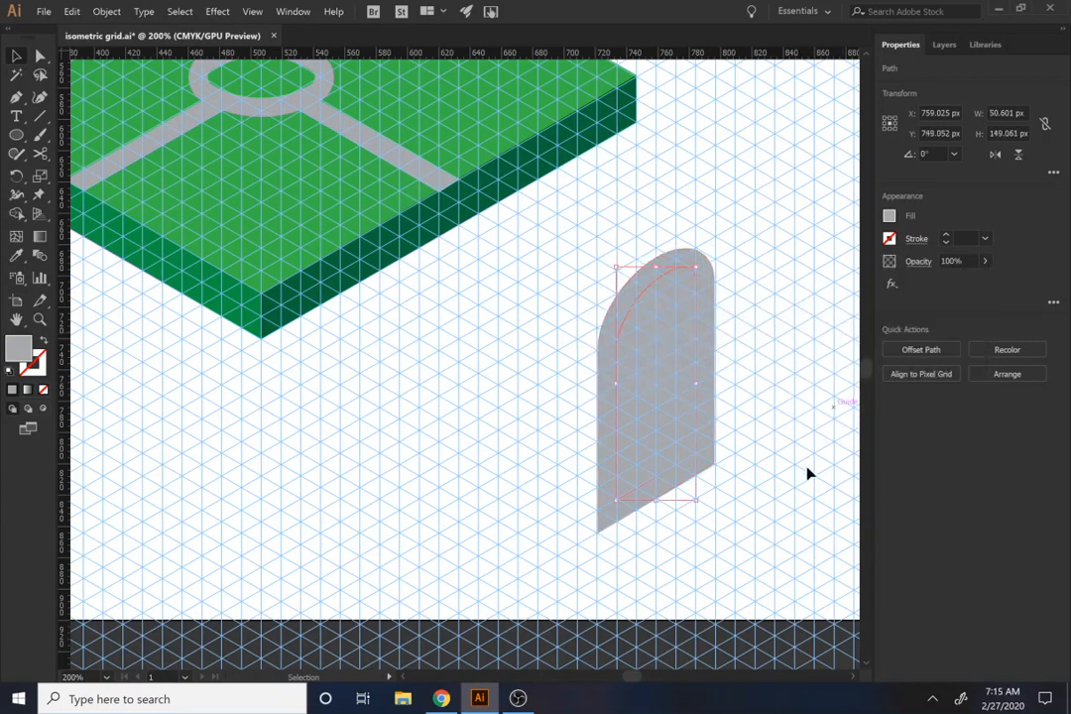
Step: Subtract the inner arch from the outer one to leave a gray arch frame, and deselect it
shift+click(642, 340)
click(914, 413)
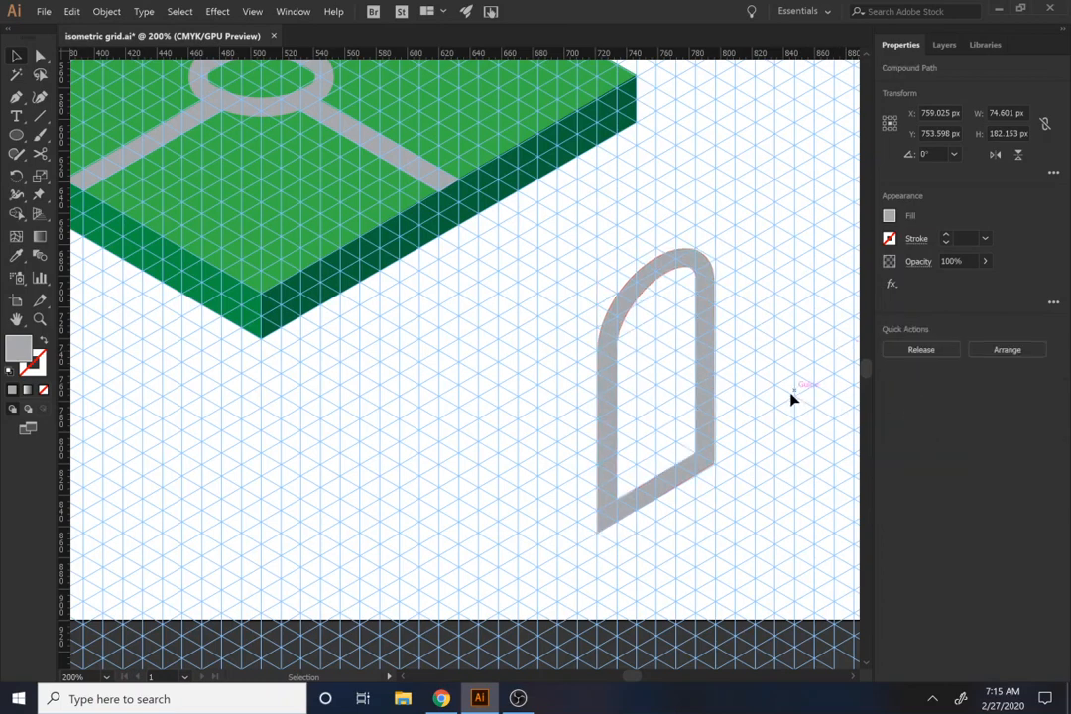
click(694, 506)
click(635, 513)
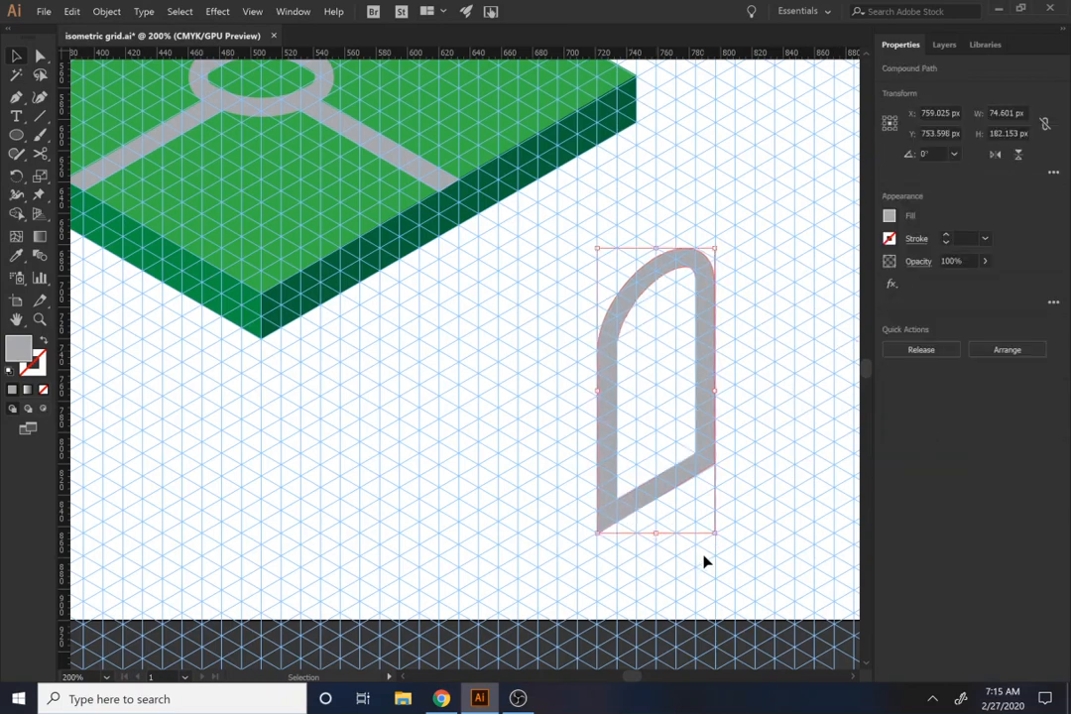
click(707, 561)
Step: Draw a gray parallelogram with the Pen tool over the arch frame's bottom bar, about 50 px wide, with slanted edges along the grid
key(p)
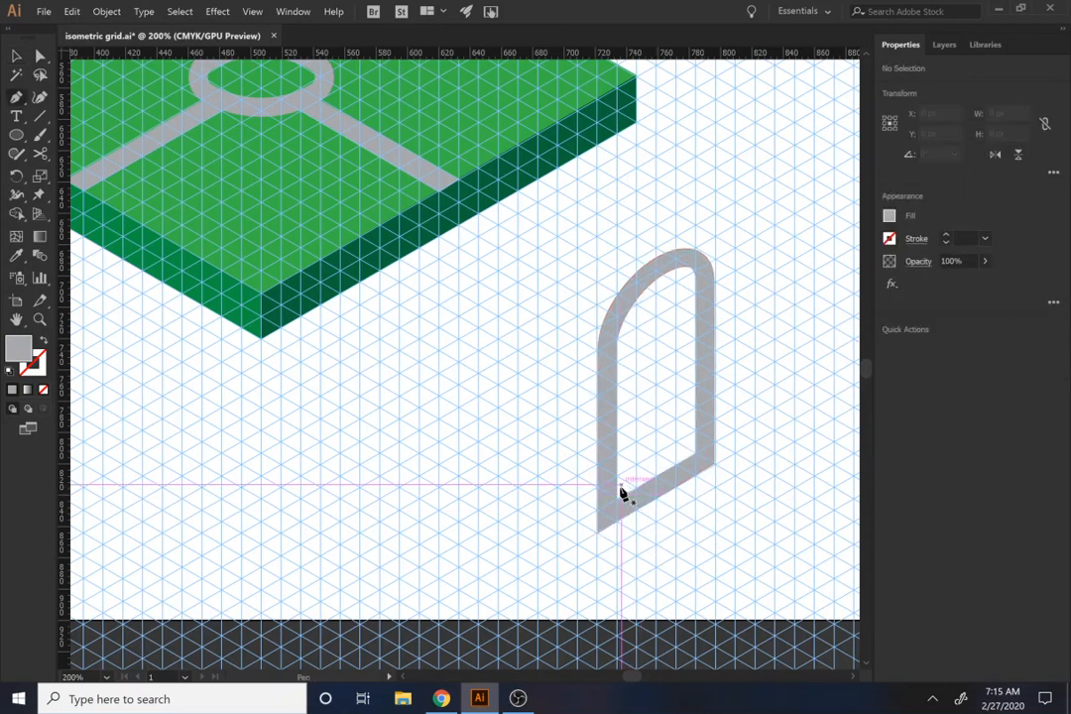
click(619, 565)
key(ctrl+z)
click(616, 566)
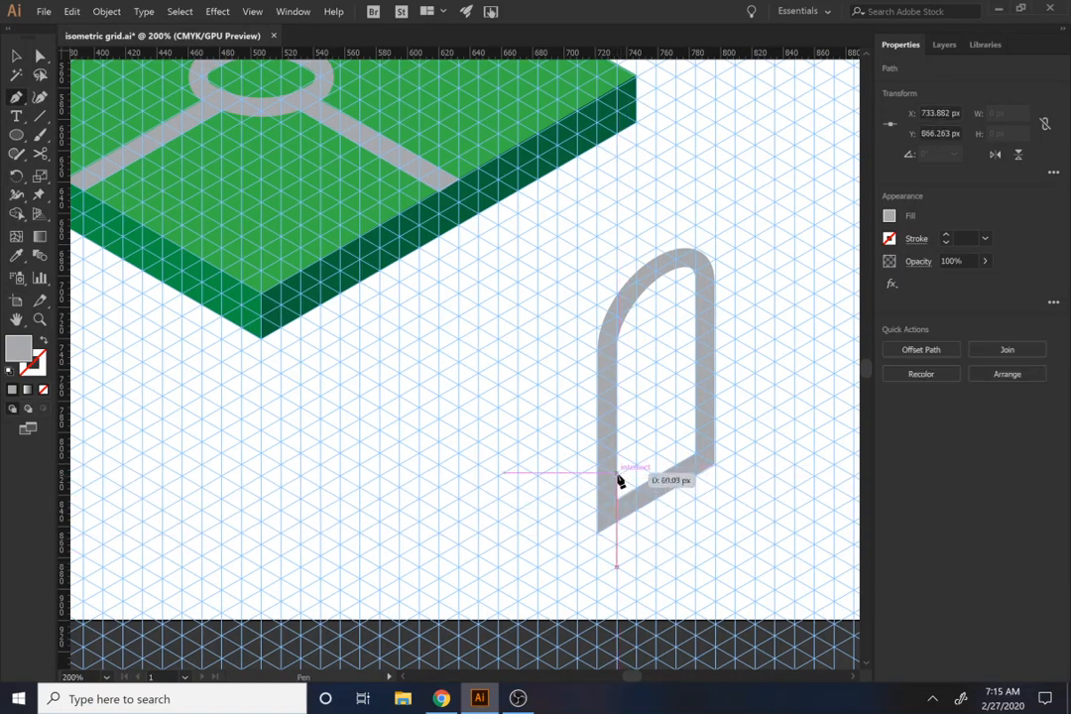
click(617, 475)
click(696, 435)
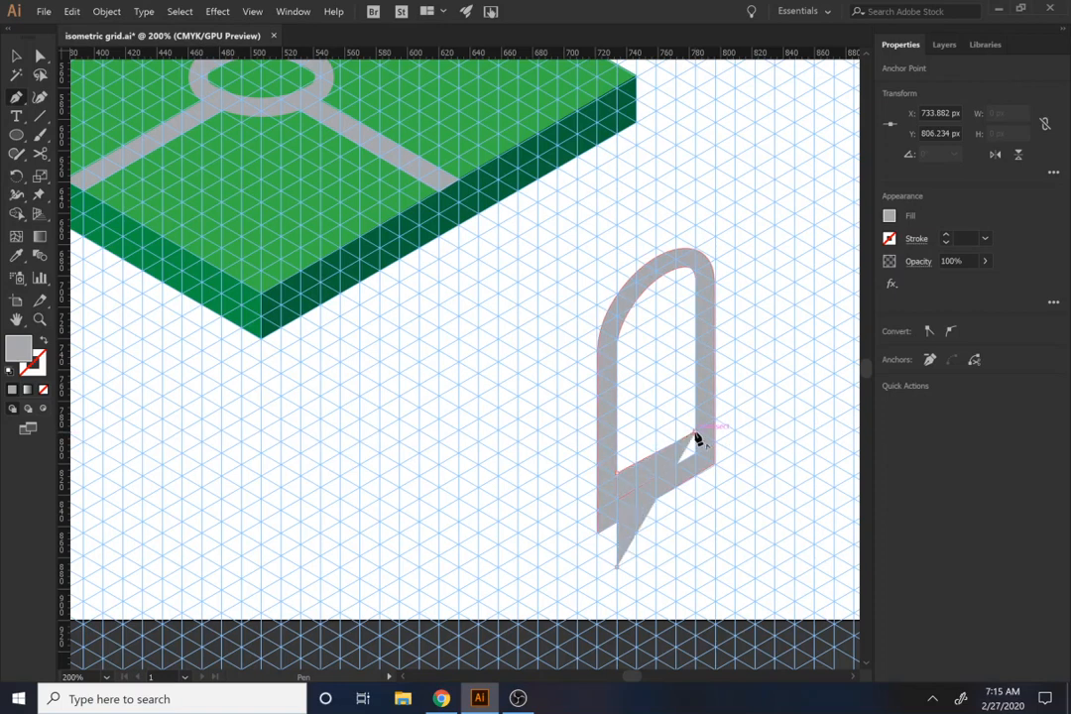
click(696, 522)
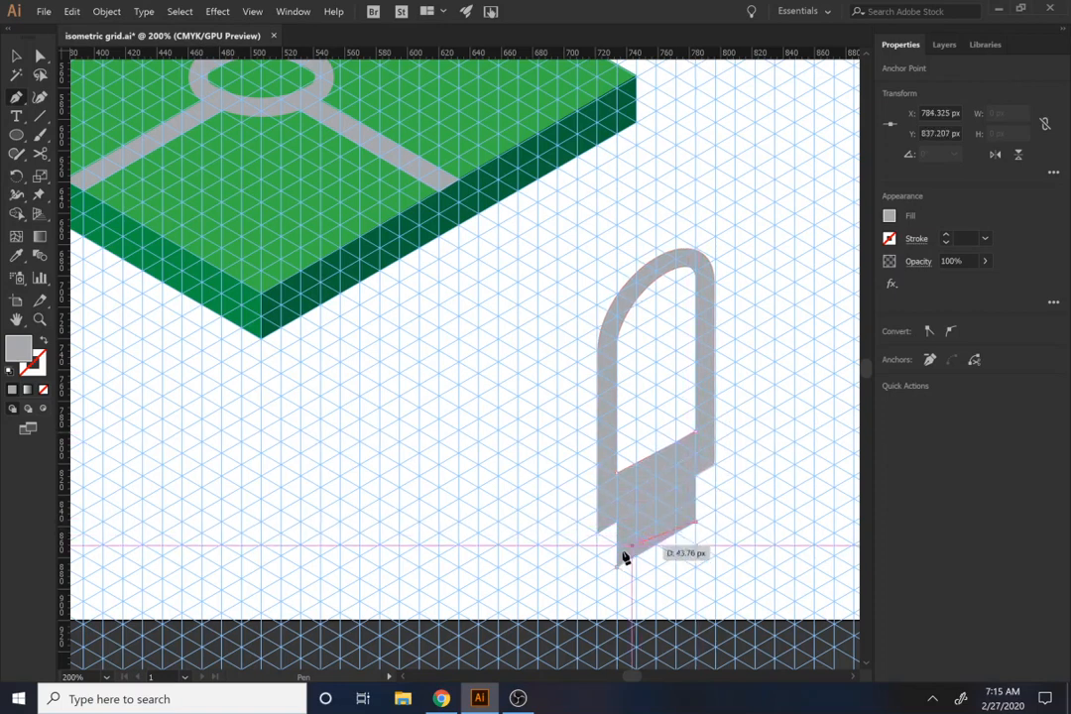
key(v)
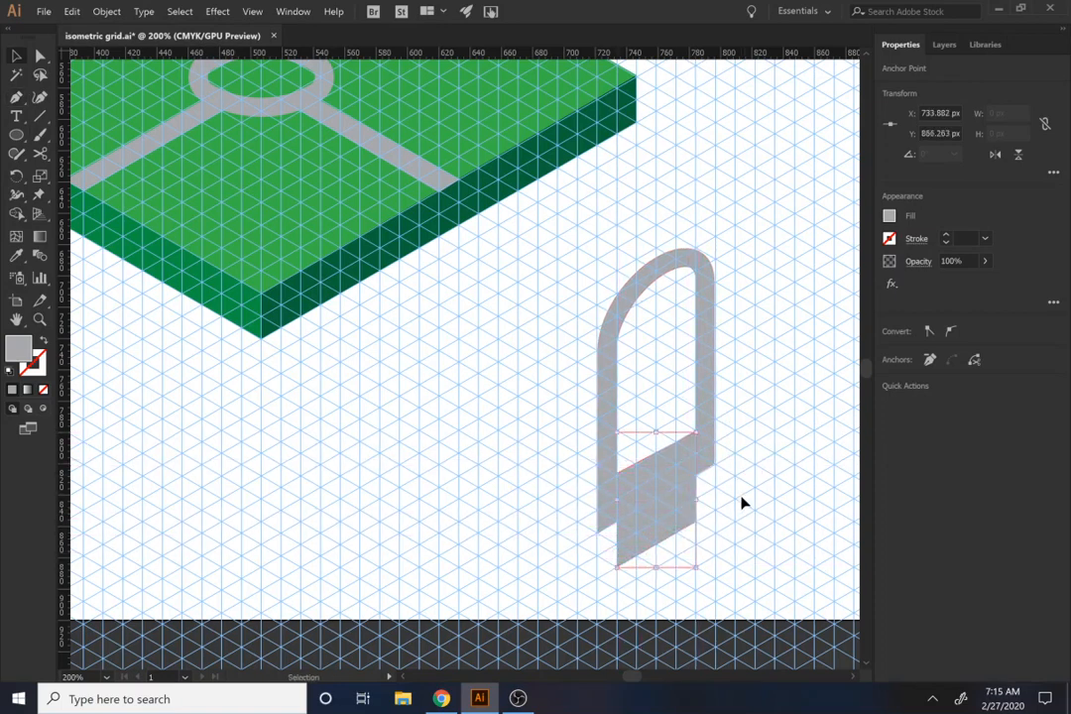
Step: Subtract the parallelogram from the arch frame to open its base between the two legs
shift+click(722, 434)
click(920, 416)
click(786, 456)
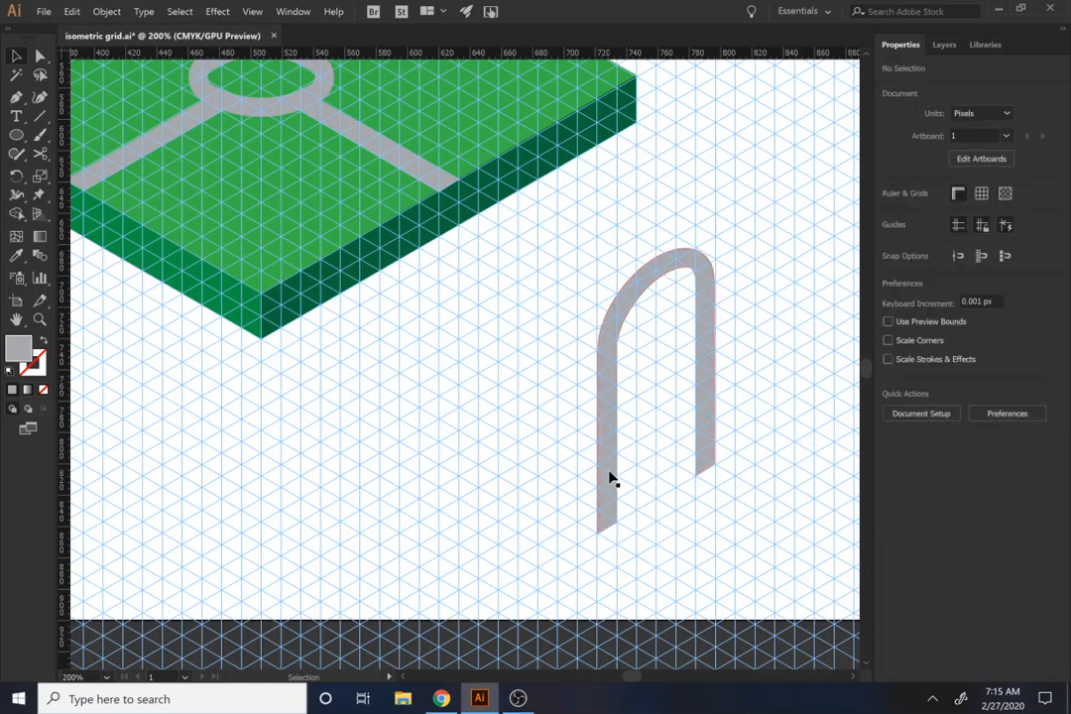
Step: Fill the open arch with a darker gray swatch
scroll(630, 473, up, 2)
scroll(639, 470, down, 1)
click(671, 295)
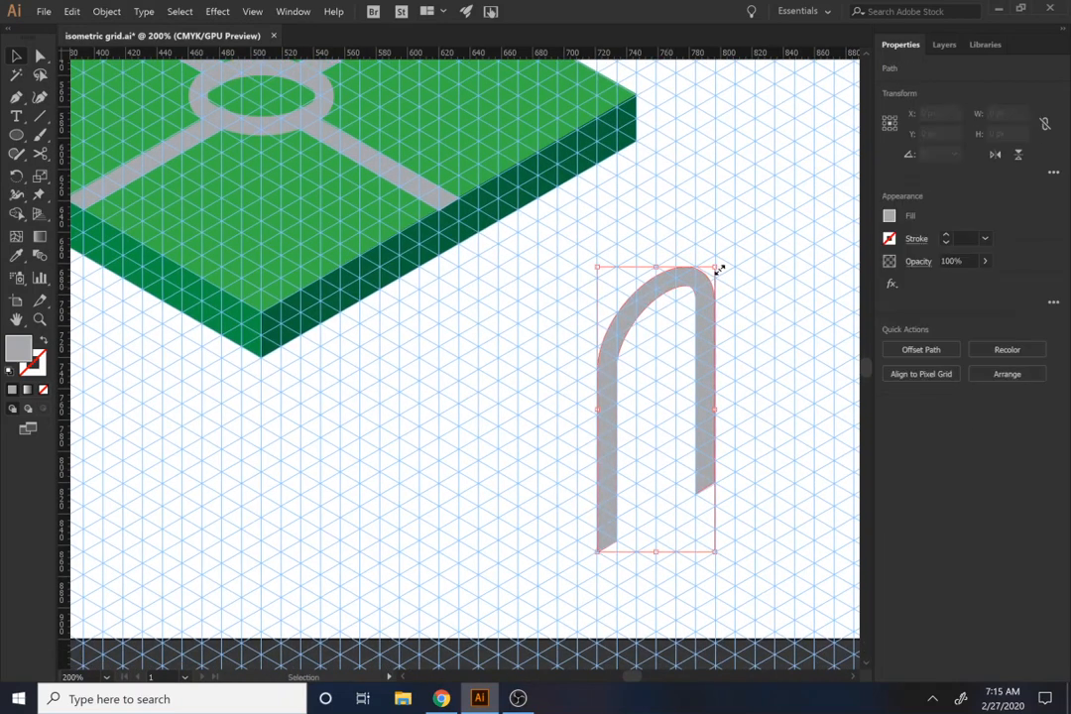
click(889, 215)
click(760, 318)
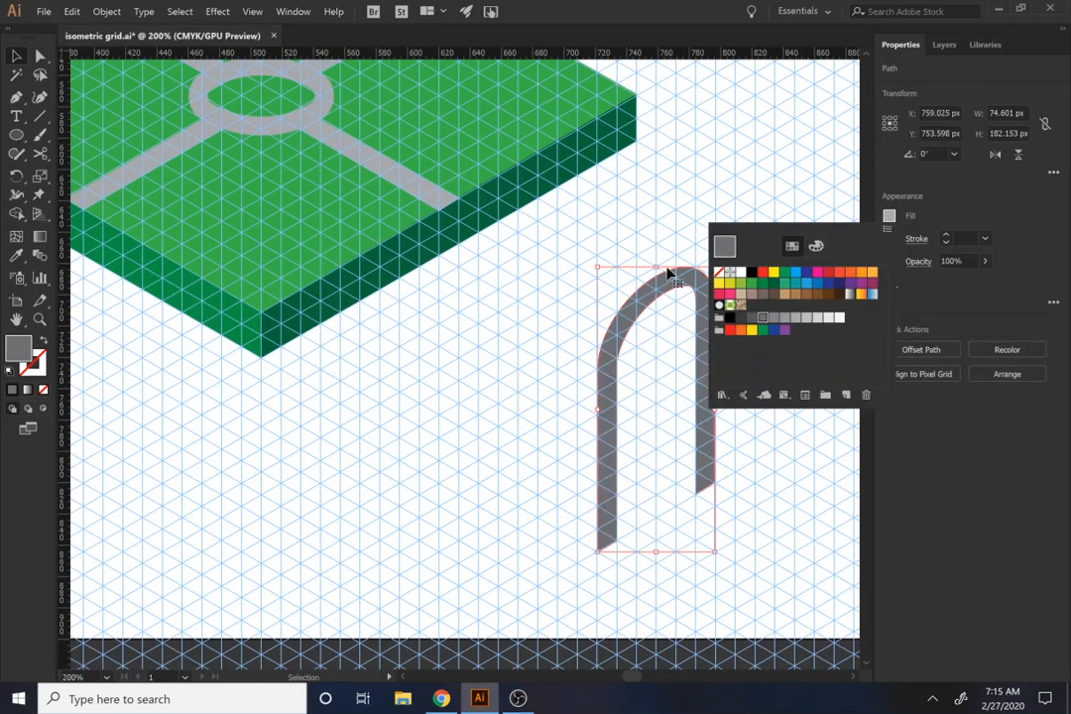
Step: Move the dark gray arch onto the green slab, near the front-right walkway
drag(705, 278, 454, 78)
scroll(515, 339, up, 2)
scroll(495, 330, up, 3)
scroll(495, 330, left, 3)
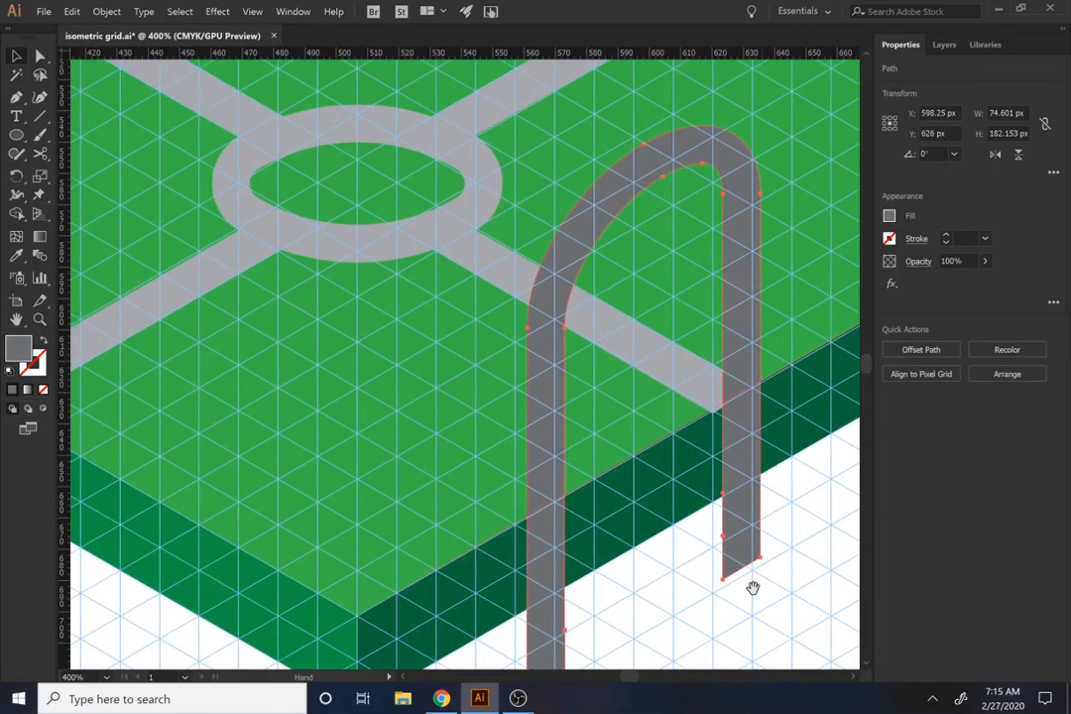
drag(746, 558, 798, 262)
scroll(731, 350, down, 1)
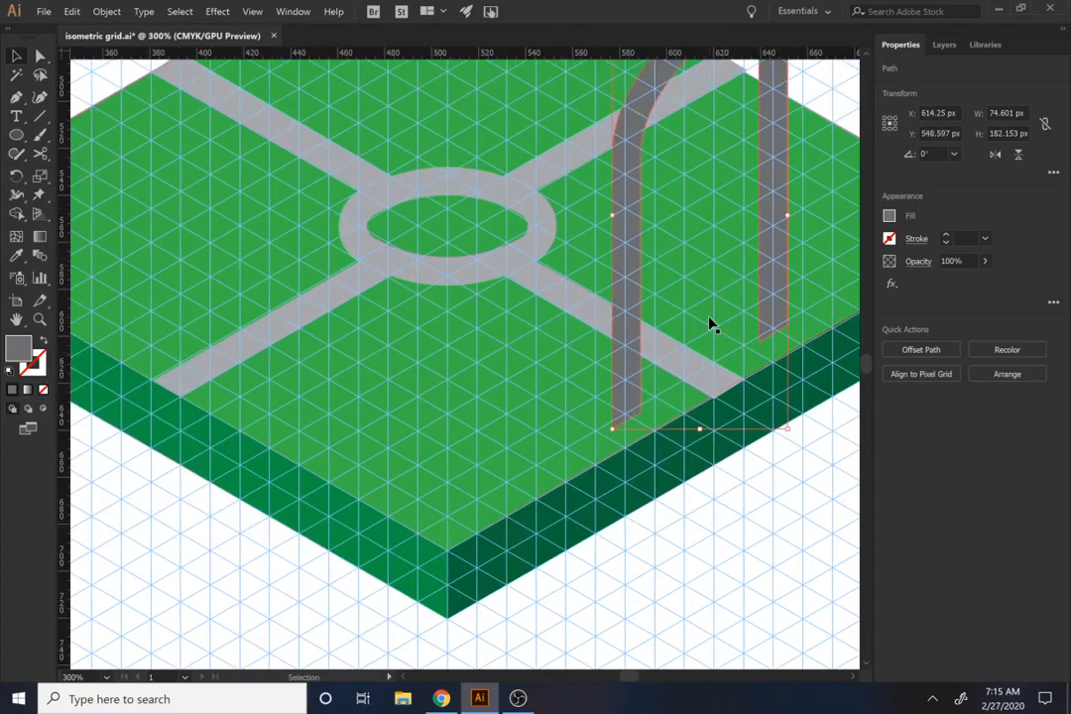
drag(709, 325, 631, 397)
Step: Scale the arch down proportionally to about 31 by 77 px and place it straddling the outer end of the front-right walkway
drag(707, 91, 609, 361)
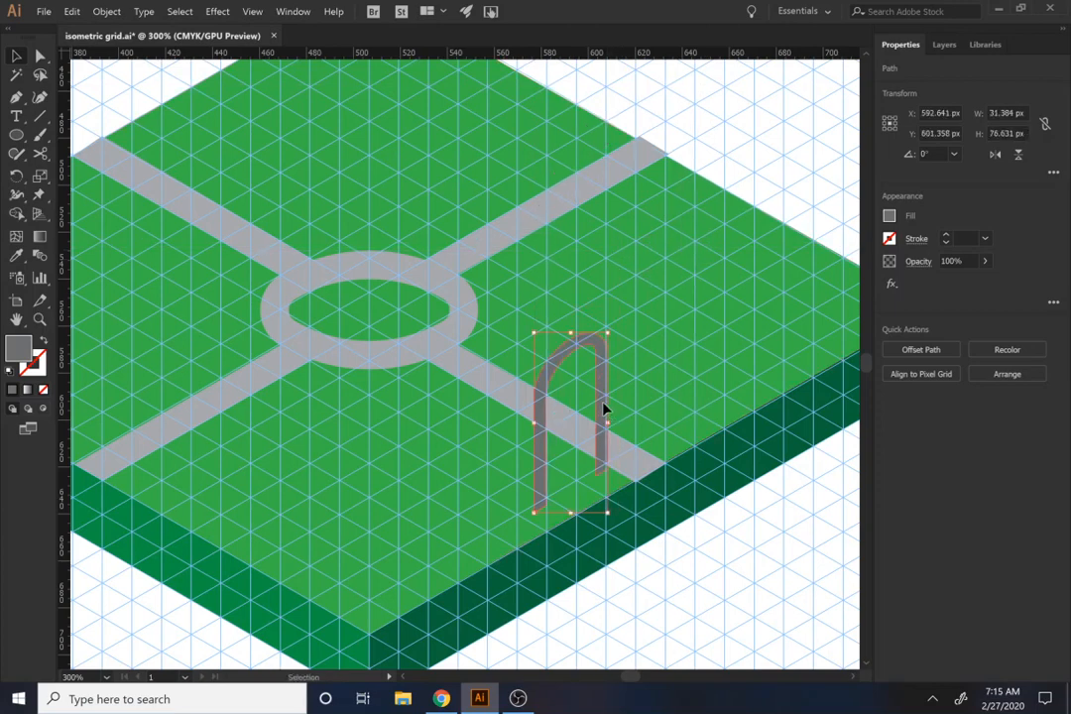
drag(597, 412, 659, 378)
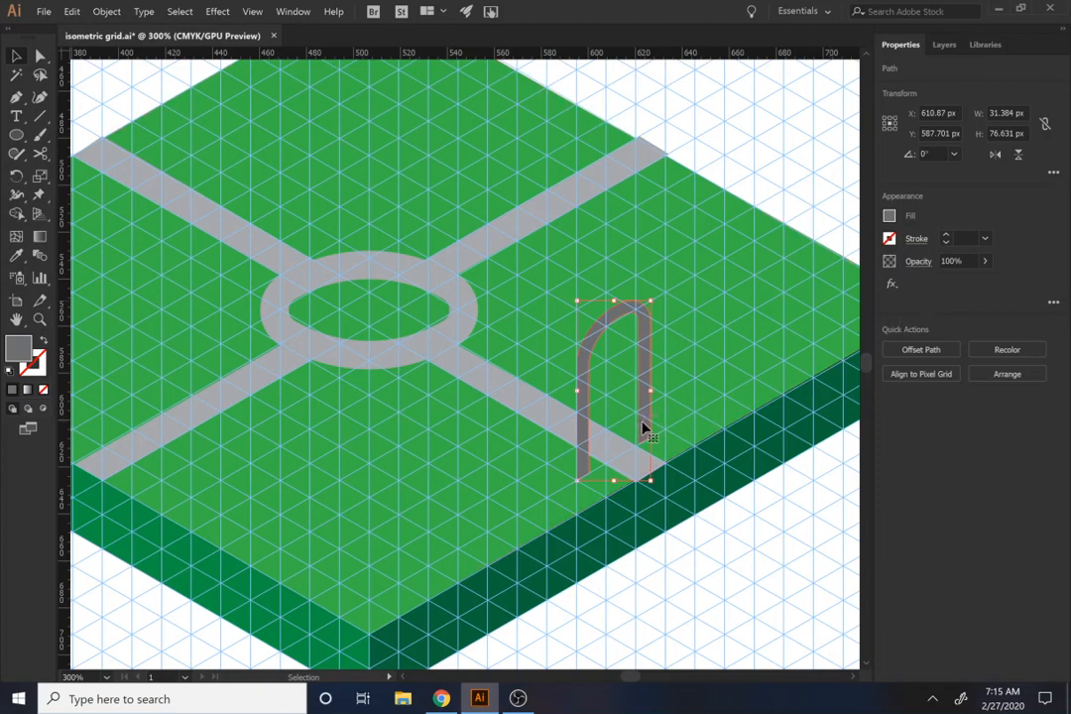
drag(637, 420, 645, 425)
click(772, 538)
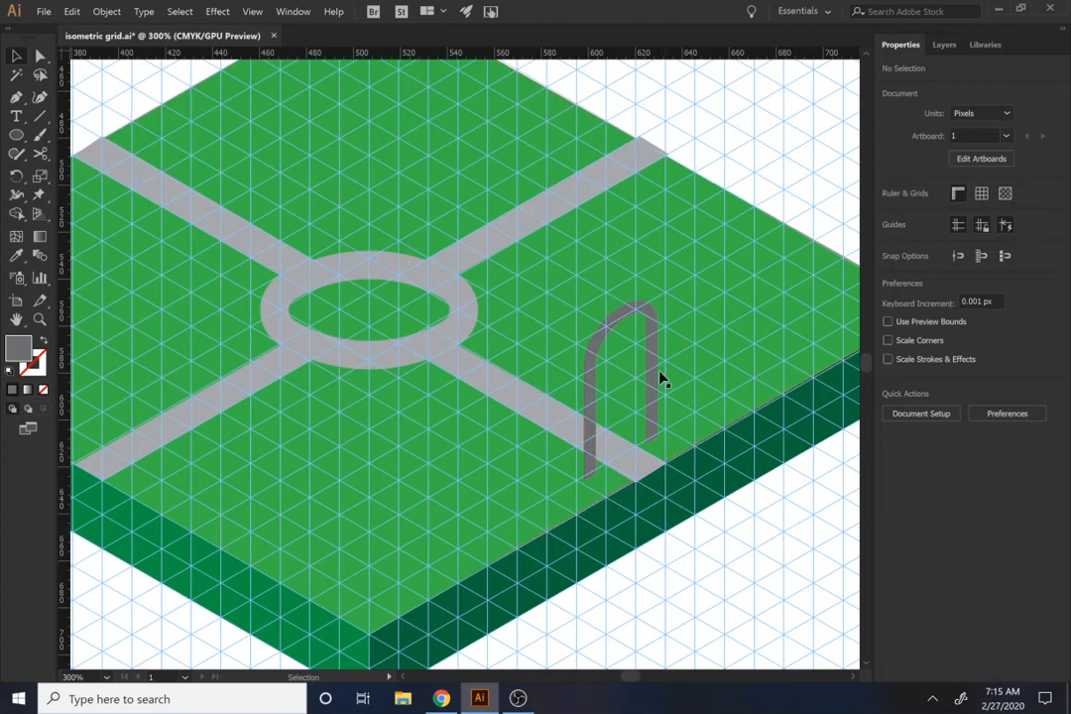
Step: Duplicate the arch onto the outer end of the back-left walkway
click(653, 409)
drag(651, 416, 163, 132)
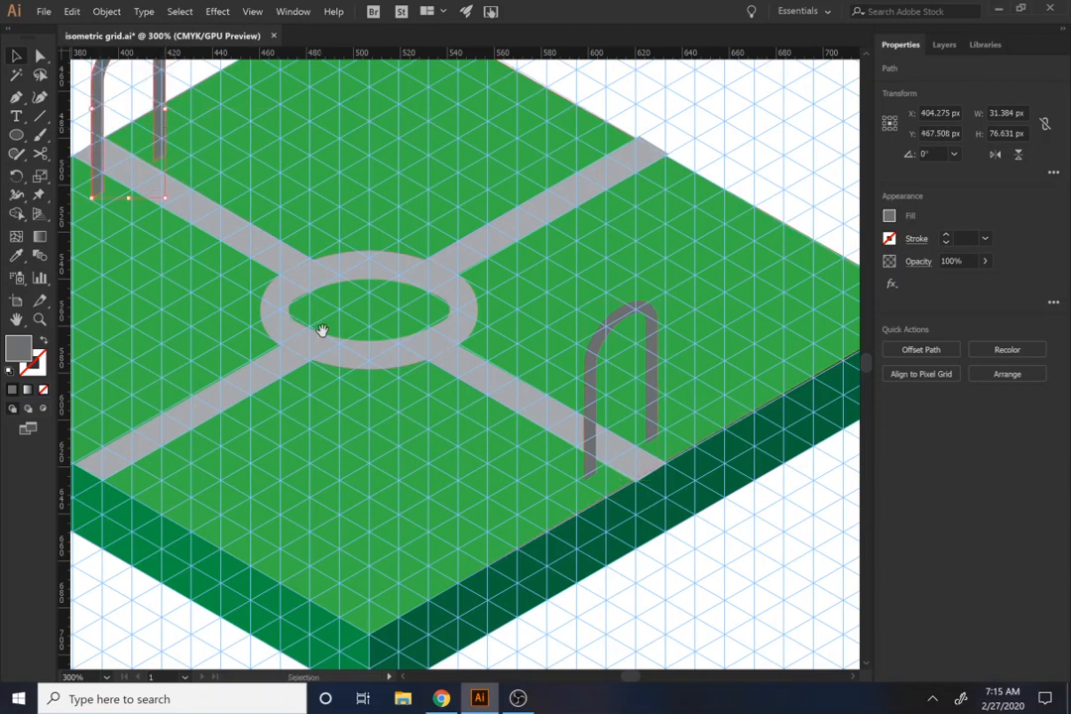
Step: Create mirrored copies of both arches across the vertical axis and place them at the outer ends of the other two walkways
drag(324, 334, 400, 256)
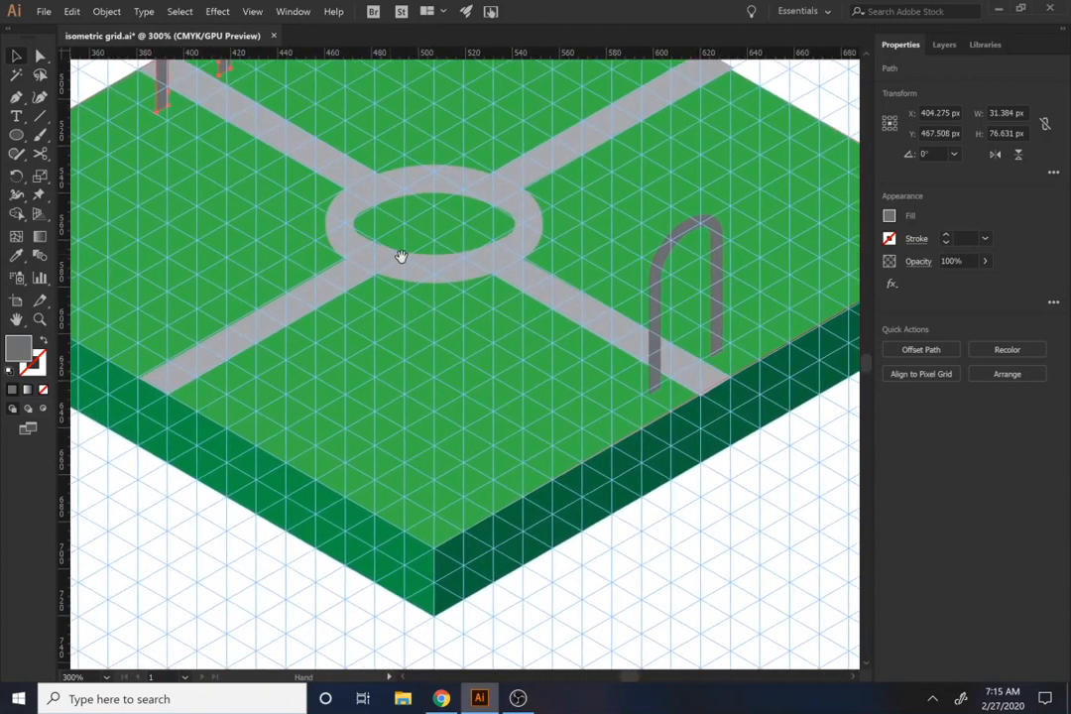
right_click(658, 310)
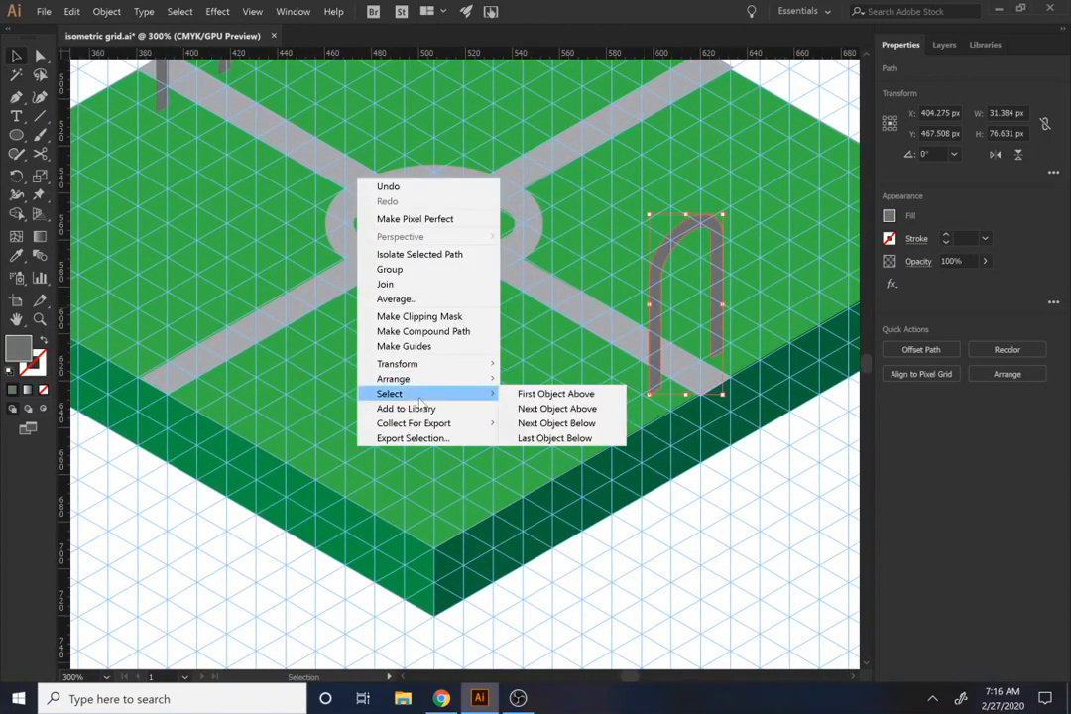
mouse_move(436, 364)
click(536, 410)
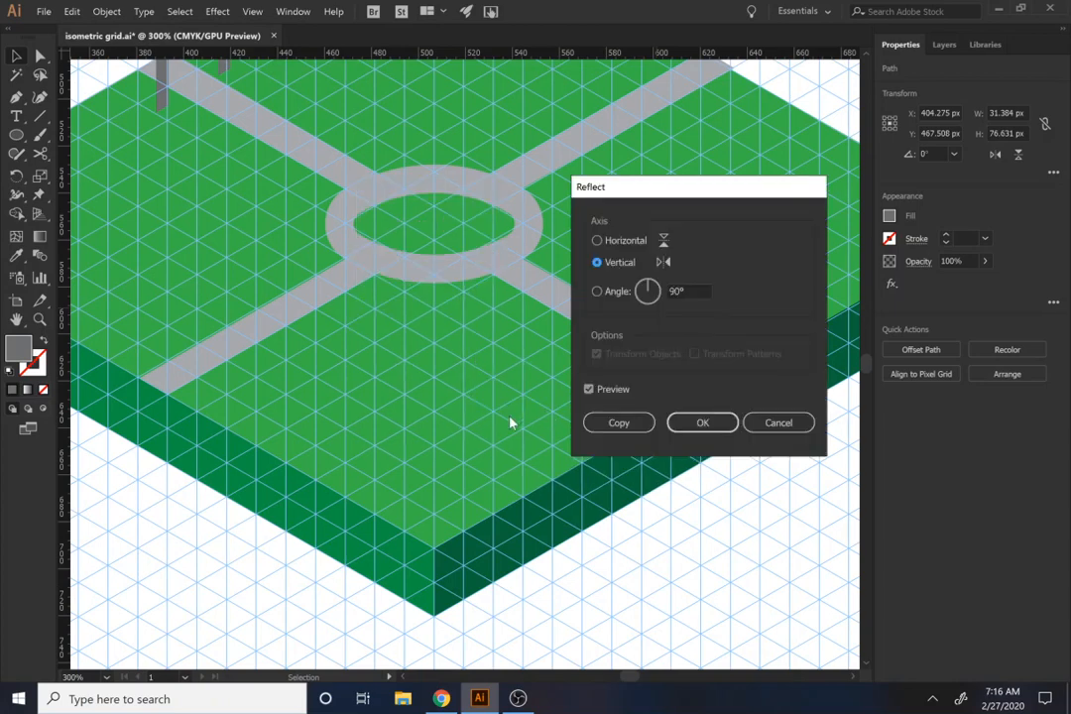
click(609, 426)
drag(697, 255, 657, 77)
drag(609, 173, 448, 298)
click(572, 287)
scroll(336, 429, down, 5)
scroll(310, 484, up, 3)
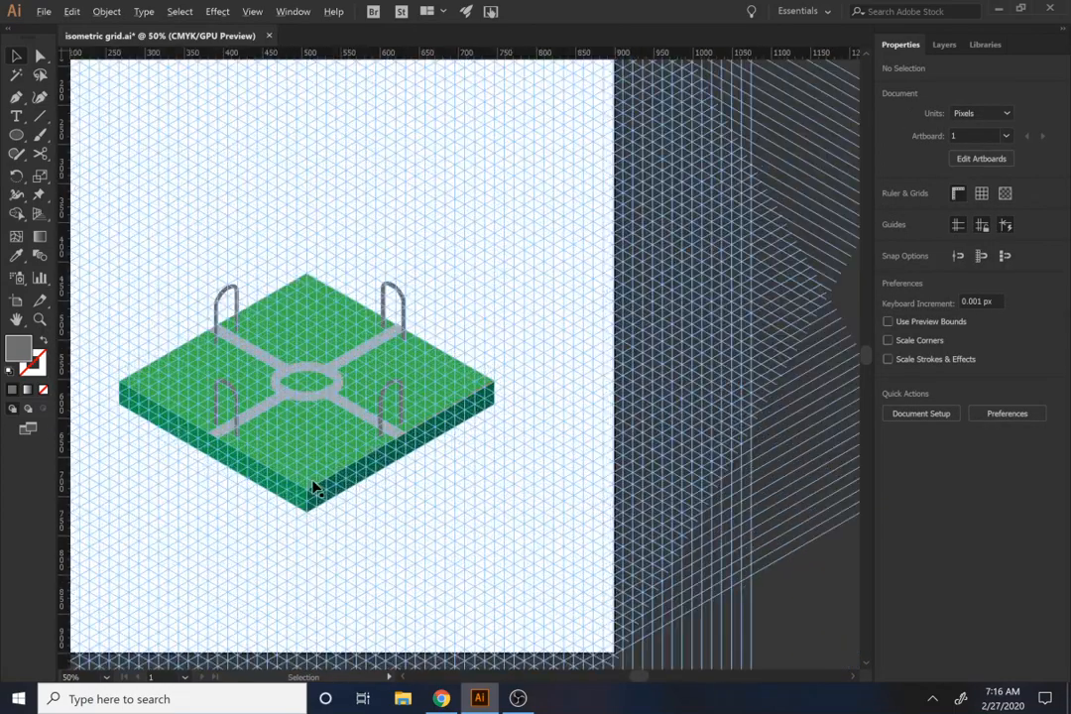
Step: Draw a circle about 31.5 px in diameter on the empty artboard beside the slab
scroll(372, 500, up, 1)
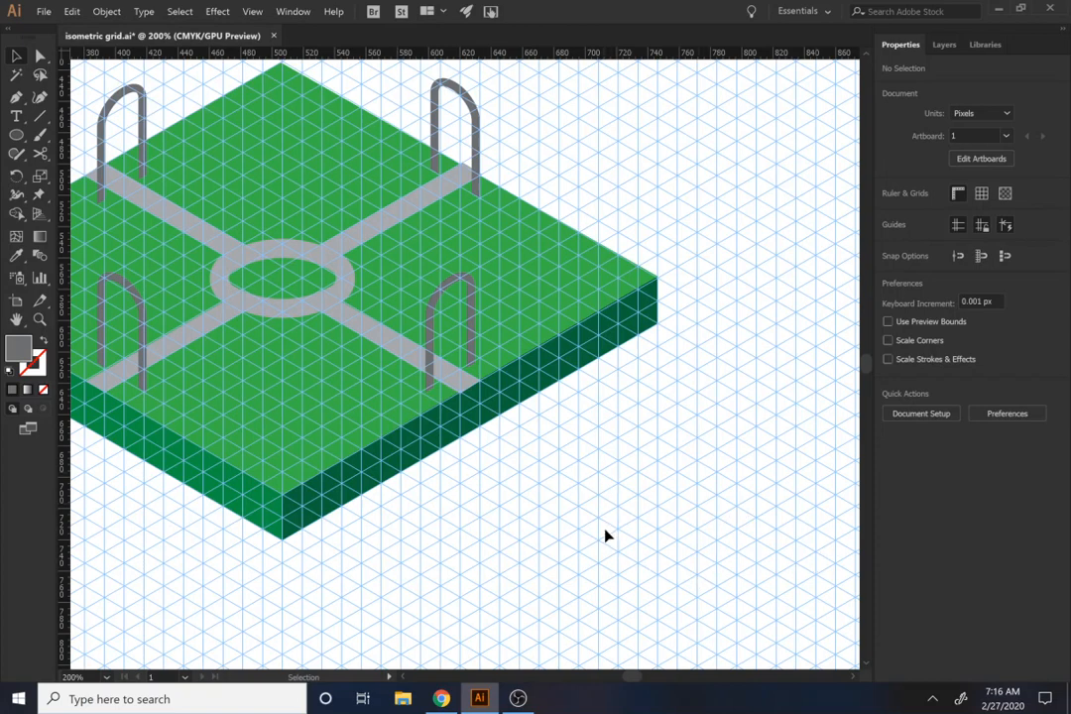
drag(516, 518, 333, 399)
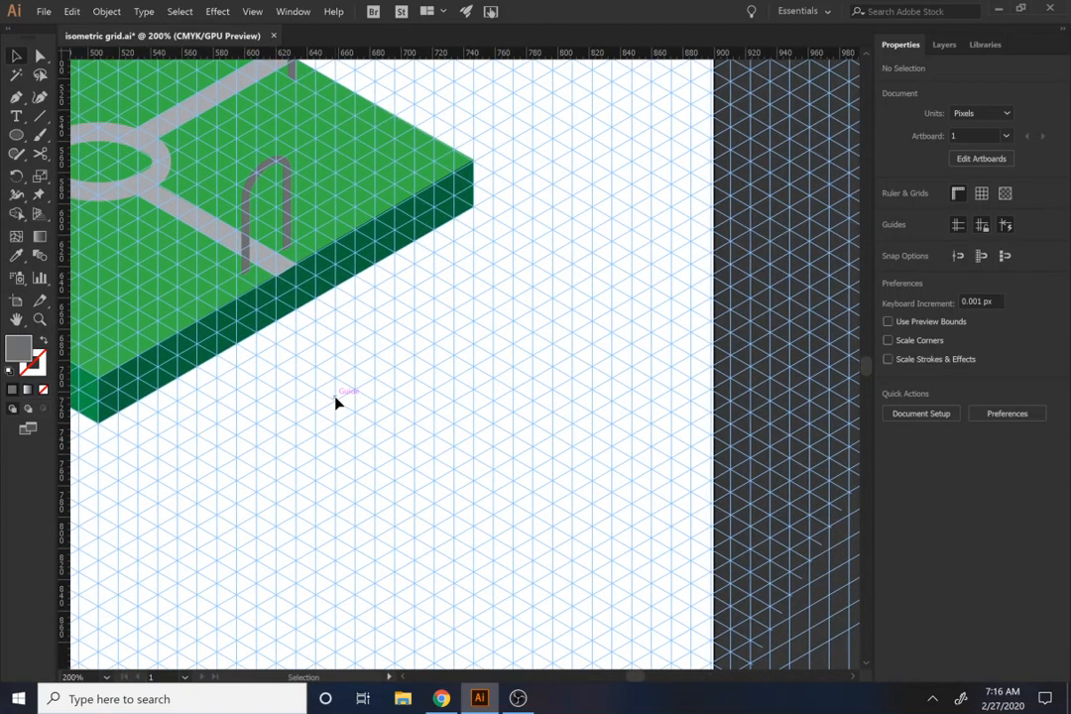
drag(484, 371, 538, 425)
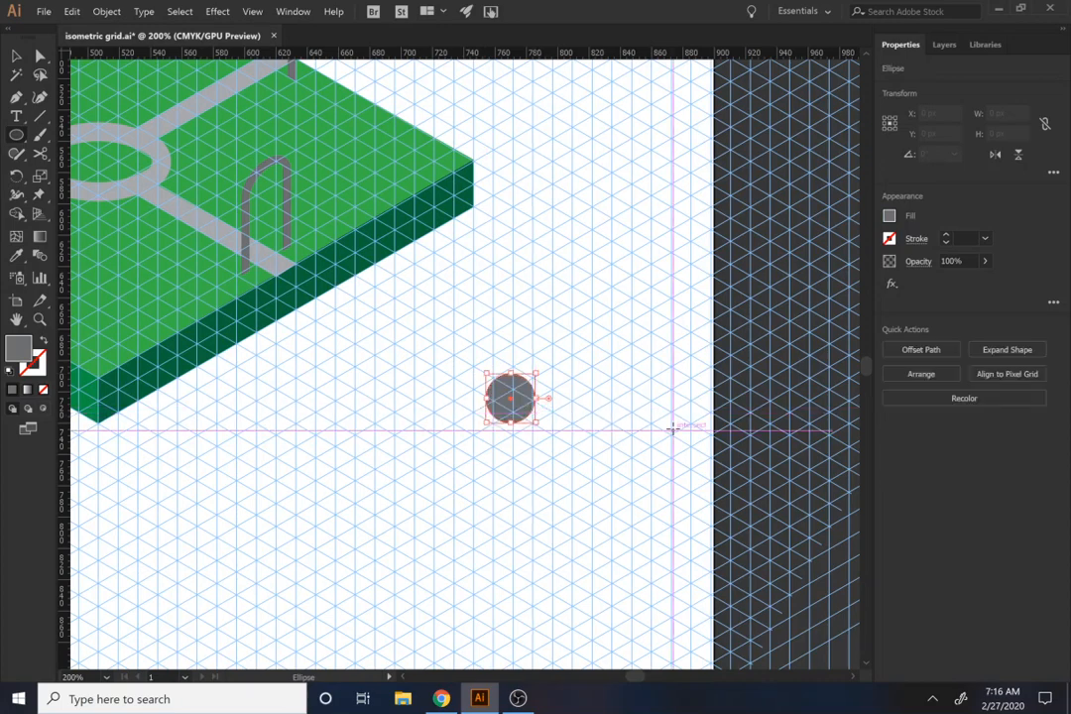
Step: Fill the circle with the white-to-black gradient swatch and change the gradient type to Radial
click(888, 216)
click(849, 294)
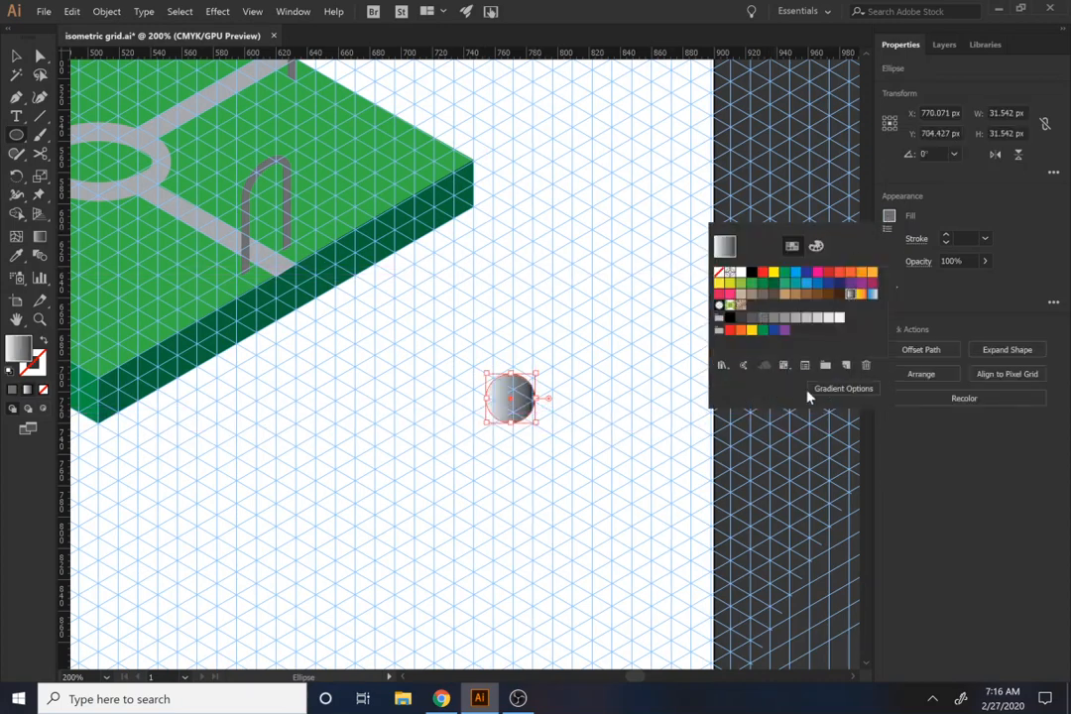
click(838, 389)
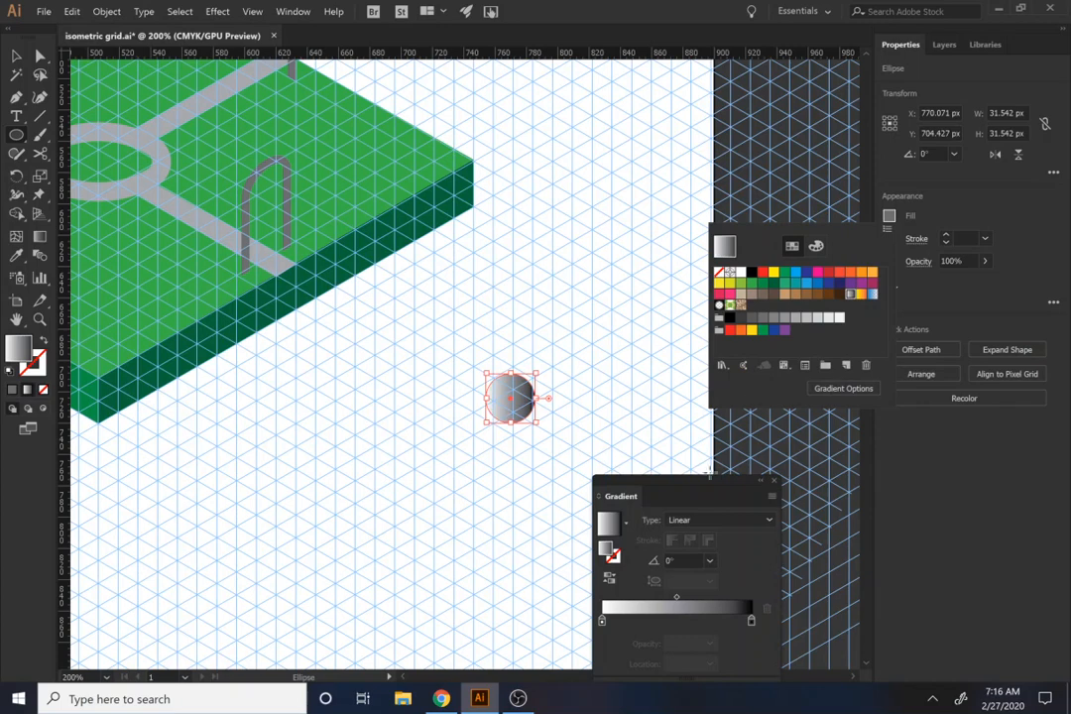
click(728, 523)
click(734, 554)
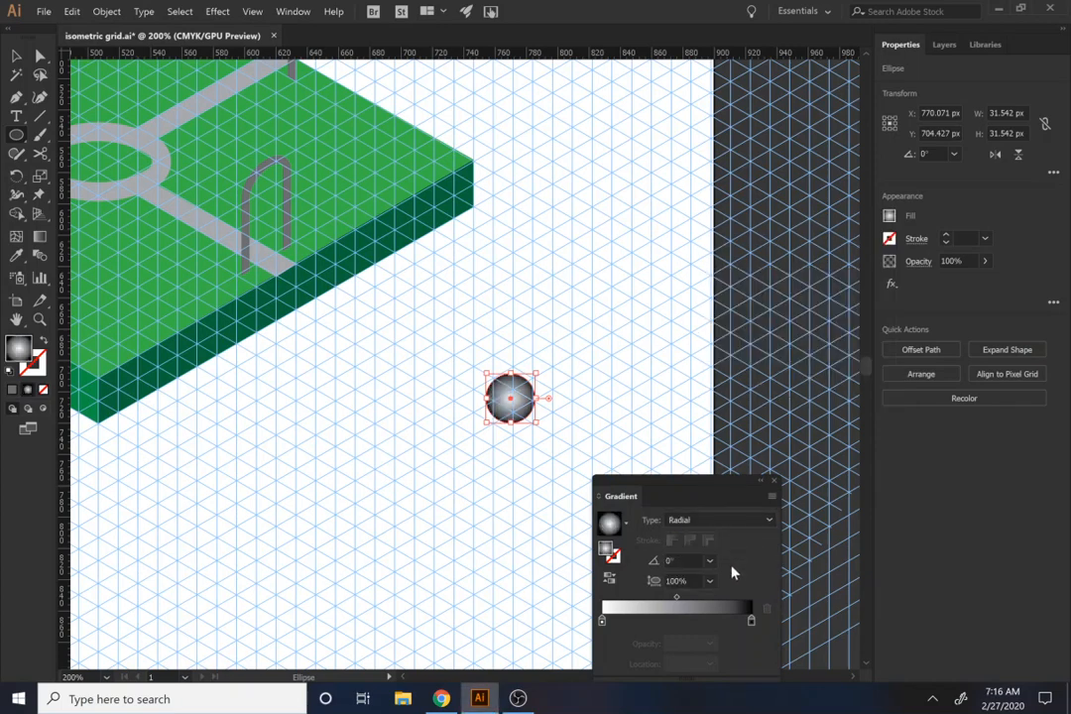
Step: Recolor the radial gradient's inner stop to medium gray and its outer stop to dark gray
click(750, 623)
drag(601, 622, 604, 625)
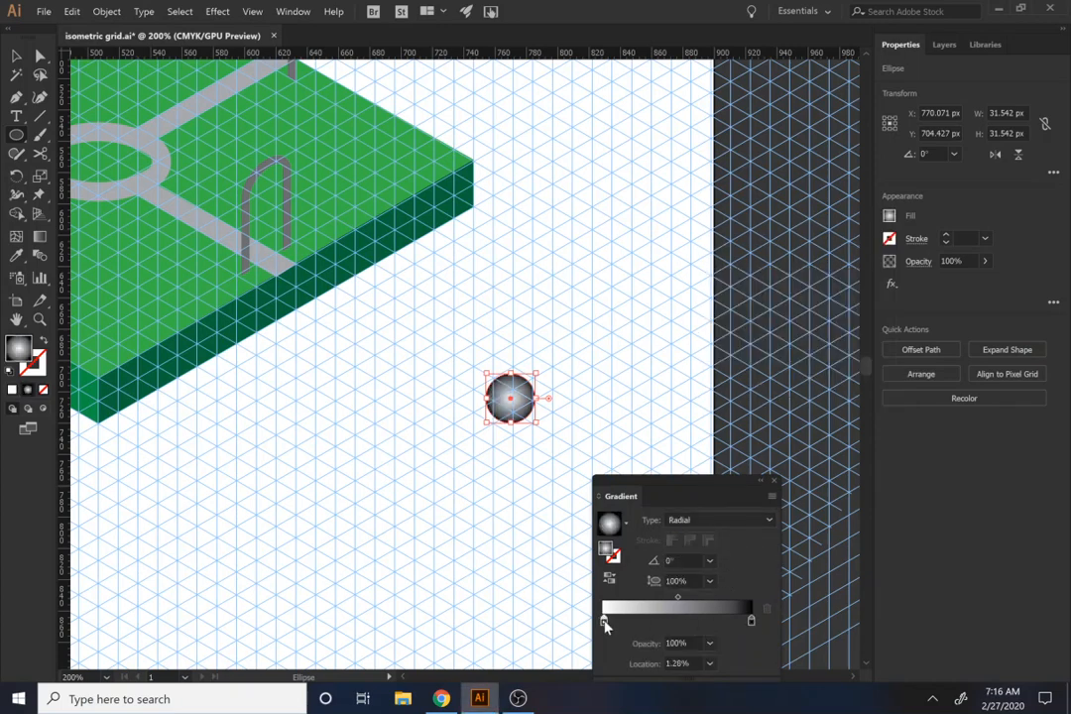
double_click(604, 622)
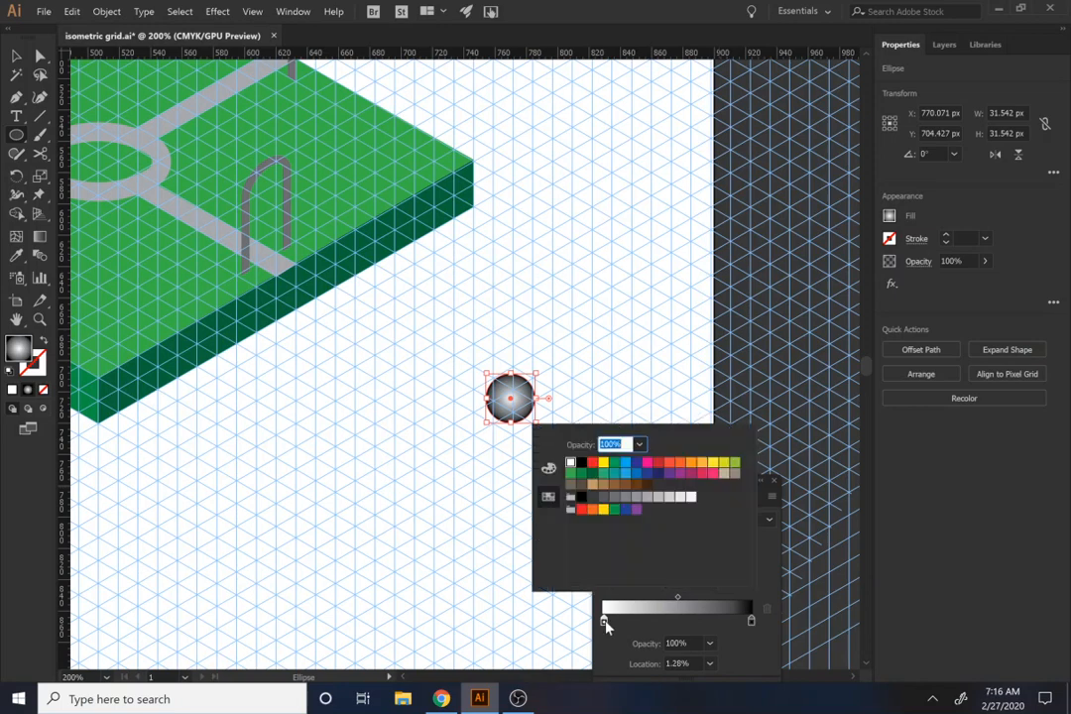
click(636, 496)
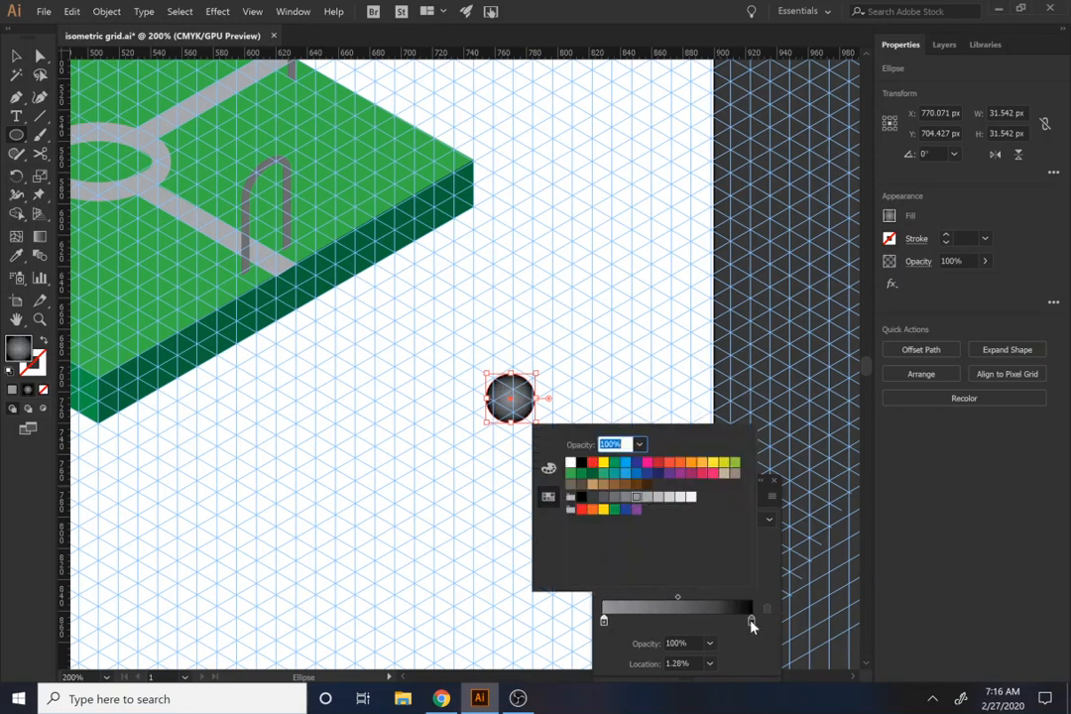
click(751, 622)
double_click(751, 621)
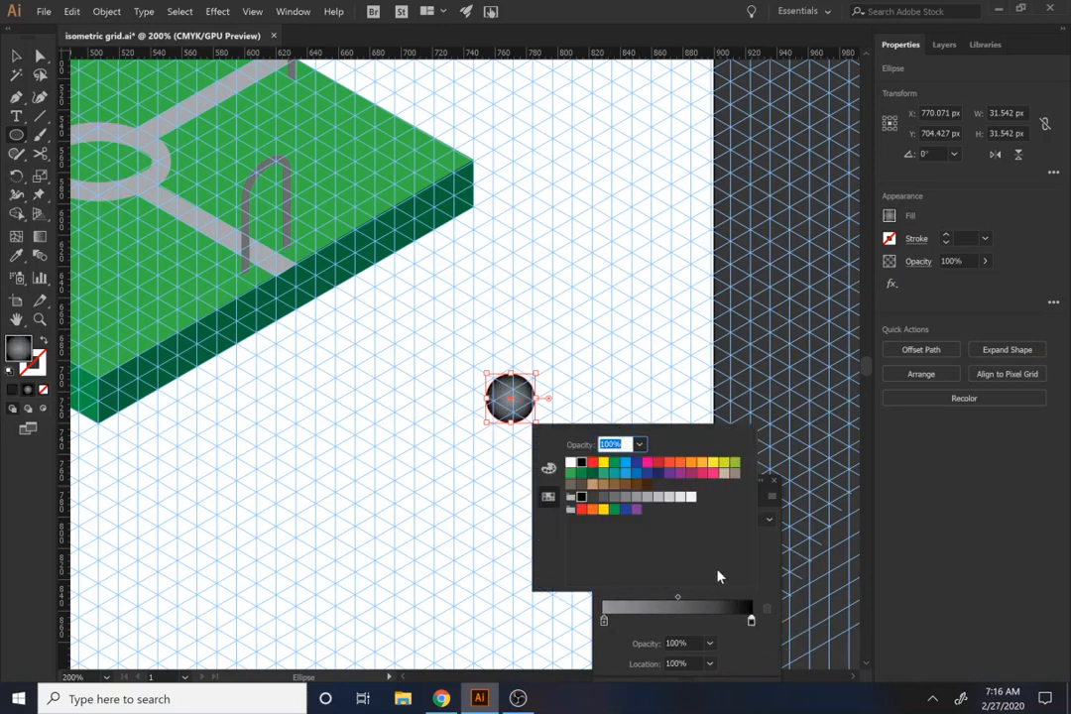
click(603, 497)
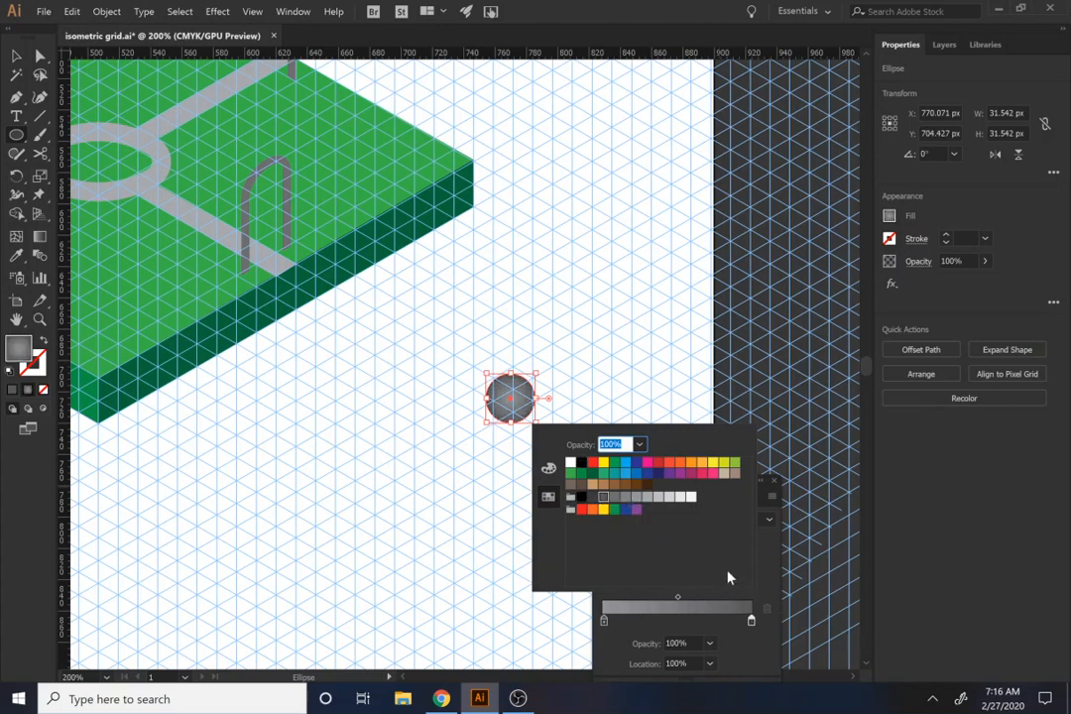
click(738, 635)
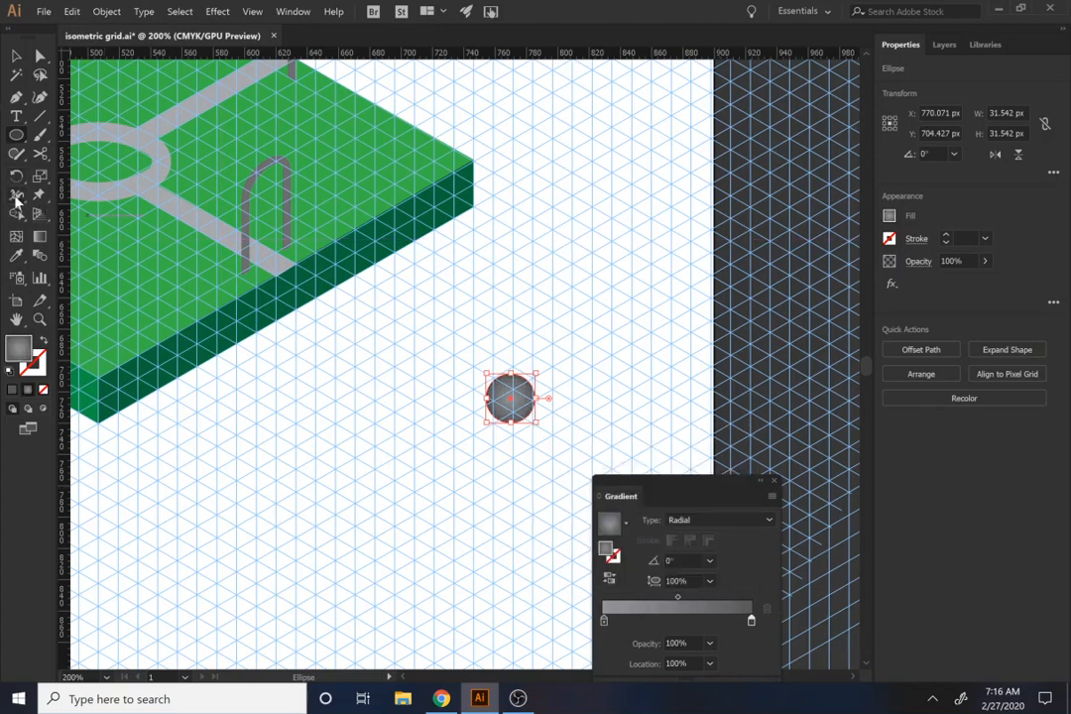
Step: Shift the circle's gradient center toward its upper left and rotate the gradient to about -35.1°, leaving the circle deselected
click(37, 237)
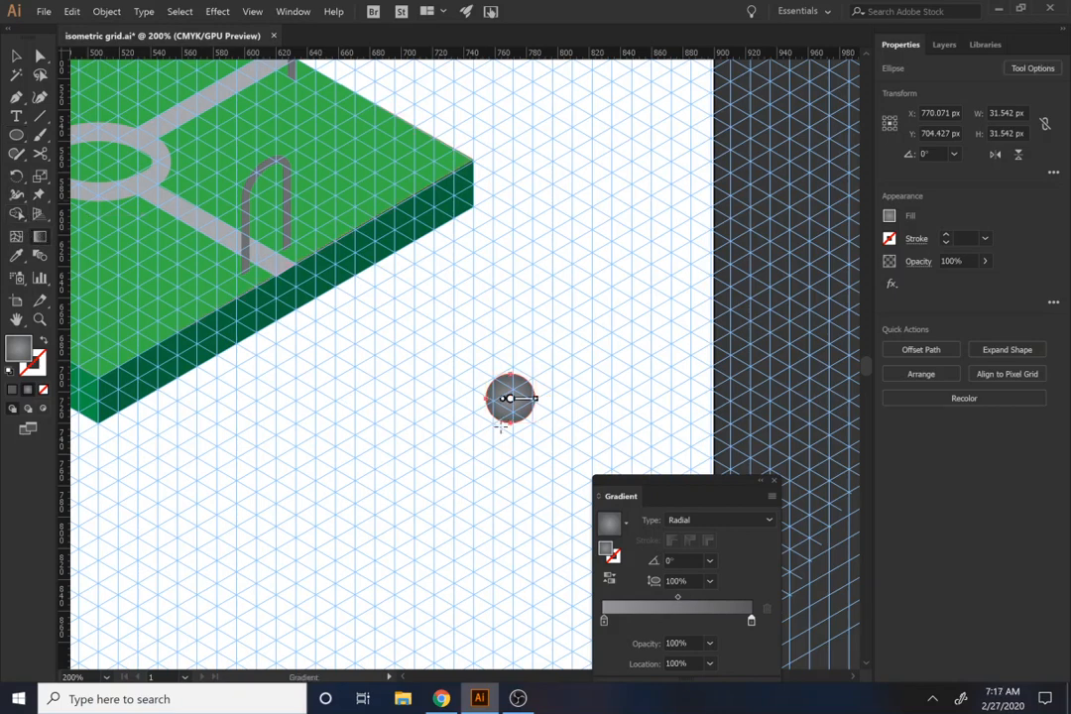
drag(510, 399, 500, 389)
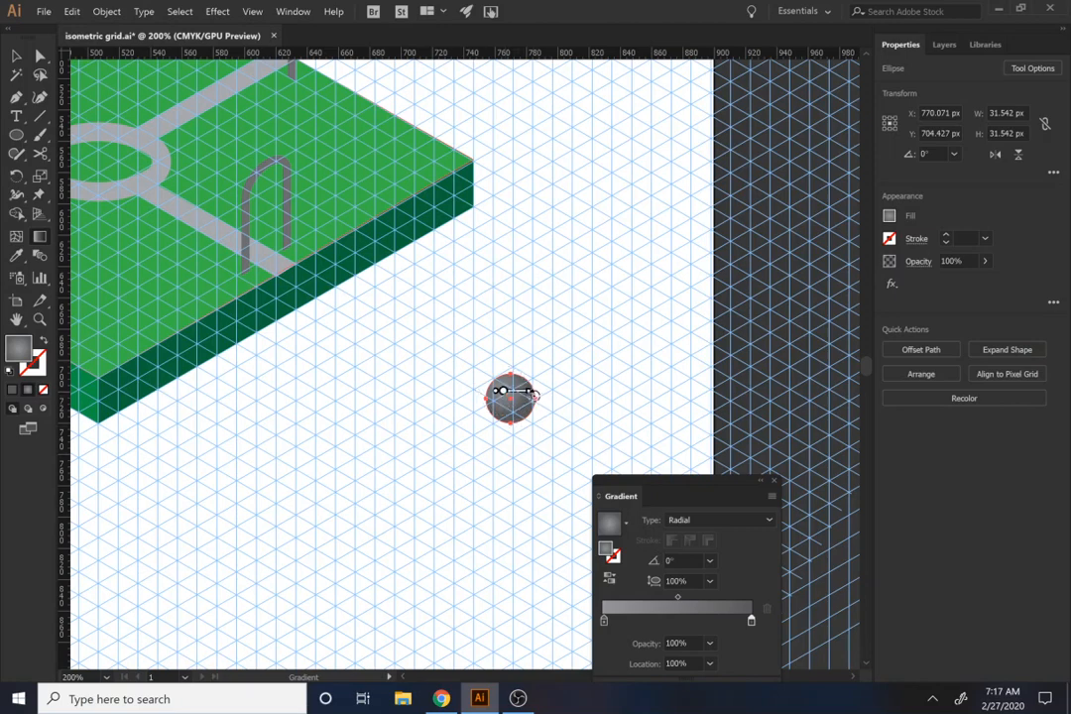
drag(534, 395, 536, 412)
key(v)
click(425, 424)
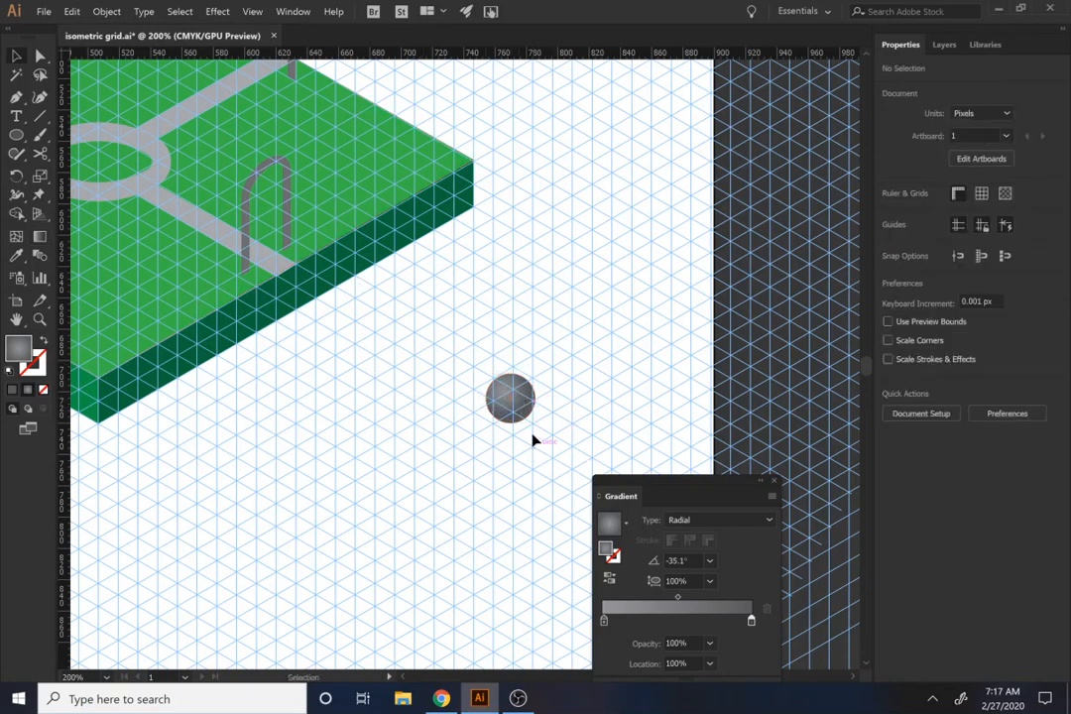
Step: Inspect the shaded sphere and the slab artwork with the guides hidden, and show the guides again
key(ctrl+semicolon)
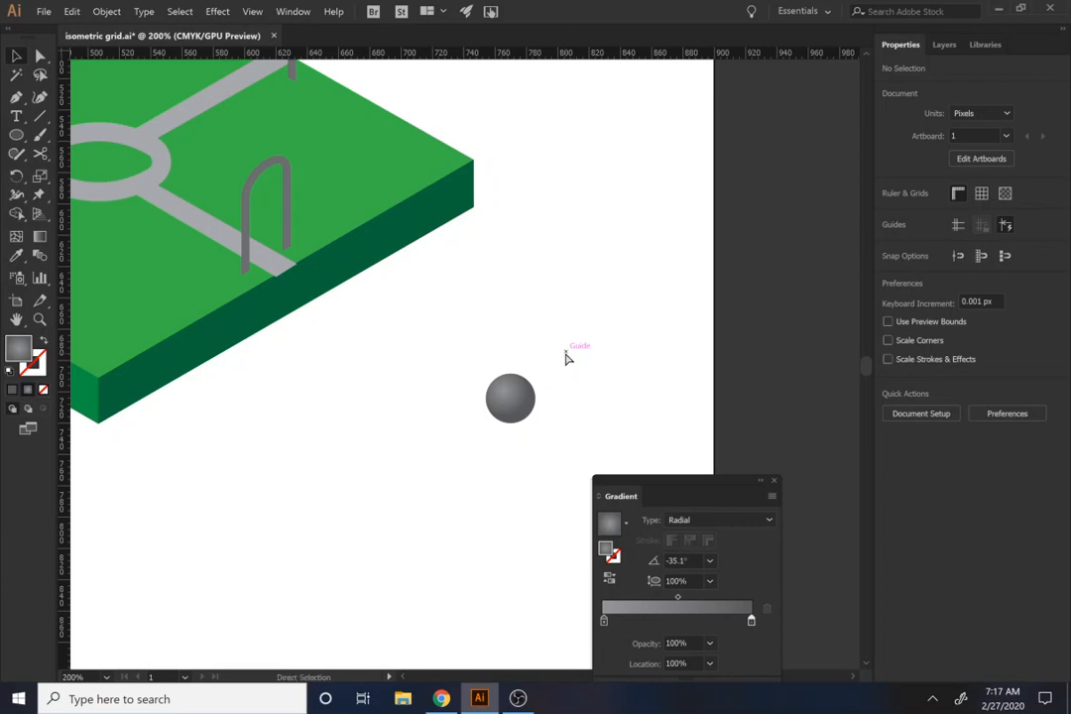
key(ctrl+semicolon)
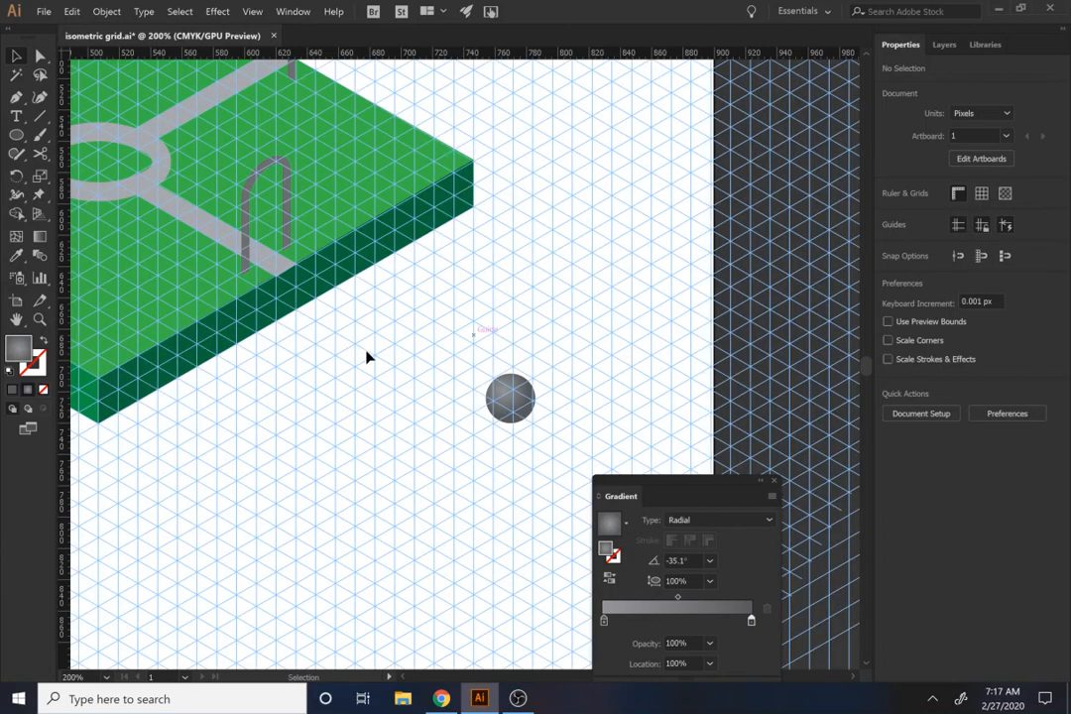
Step: Draw a post rectangle about 9.3 × 90 px below the sphere and change its gradient type to Linear
key(m)
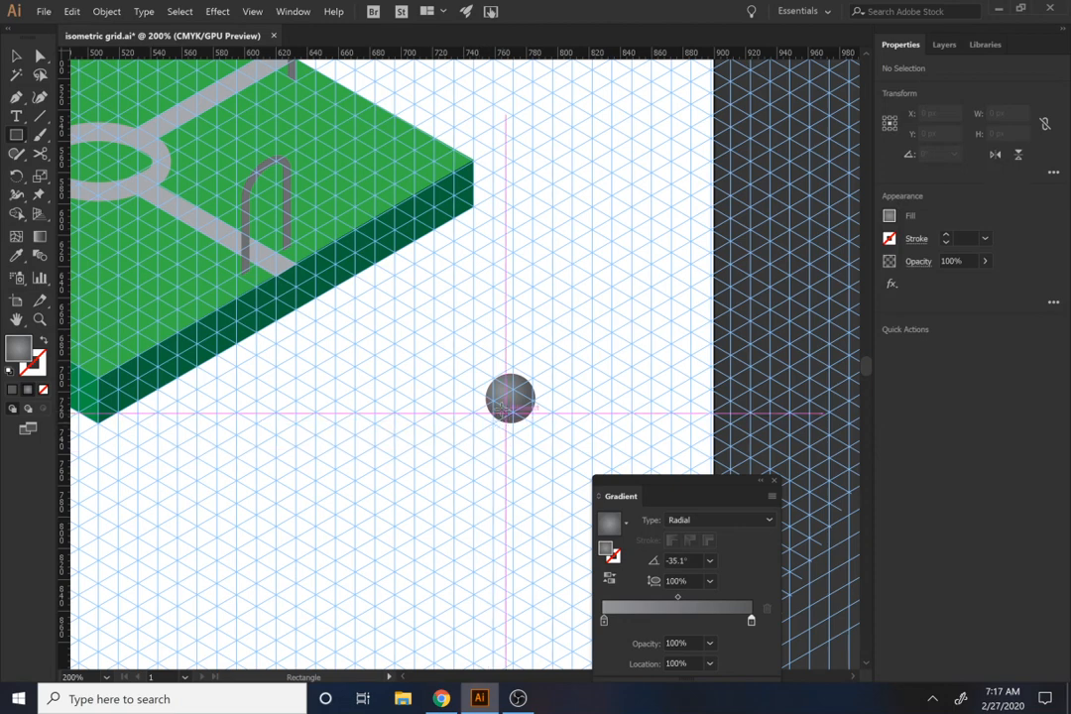
drag(499, 392, 513, 531)
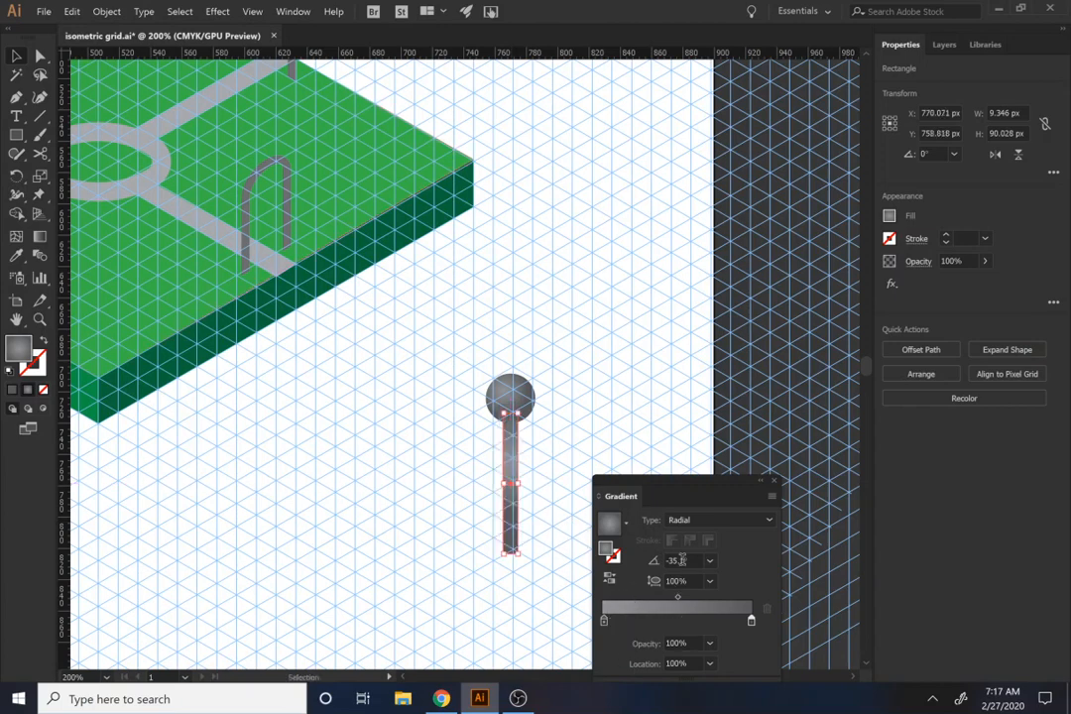
click(706, 521)
click(702, 540)
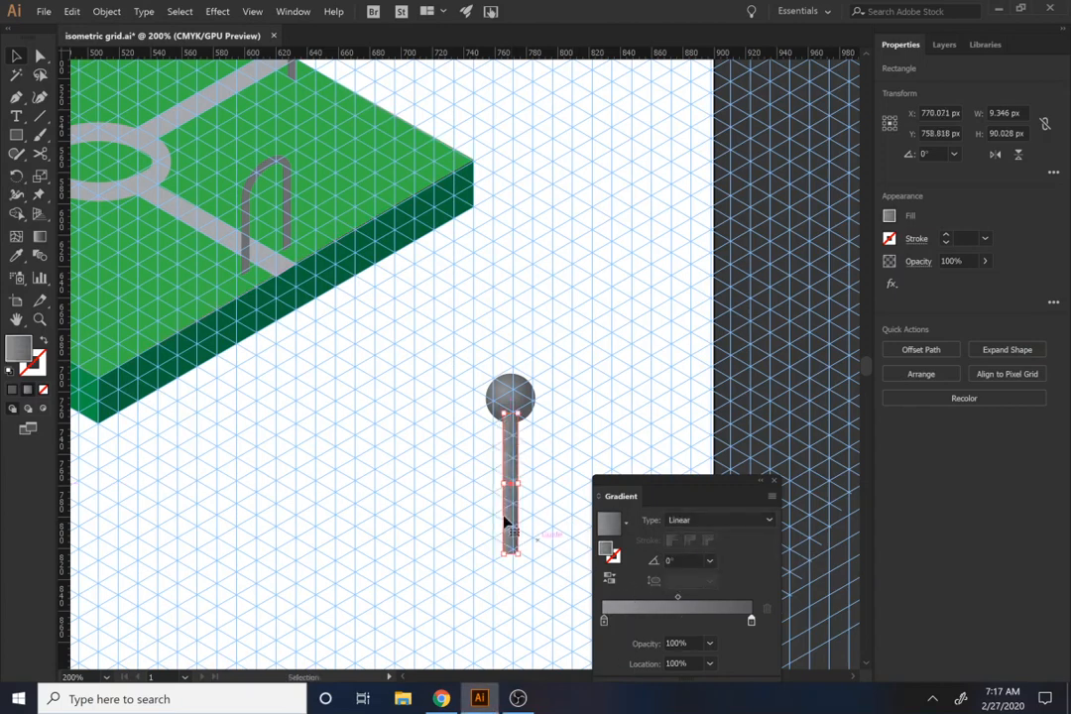
click(471, 506)
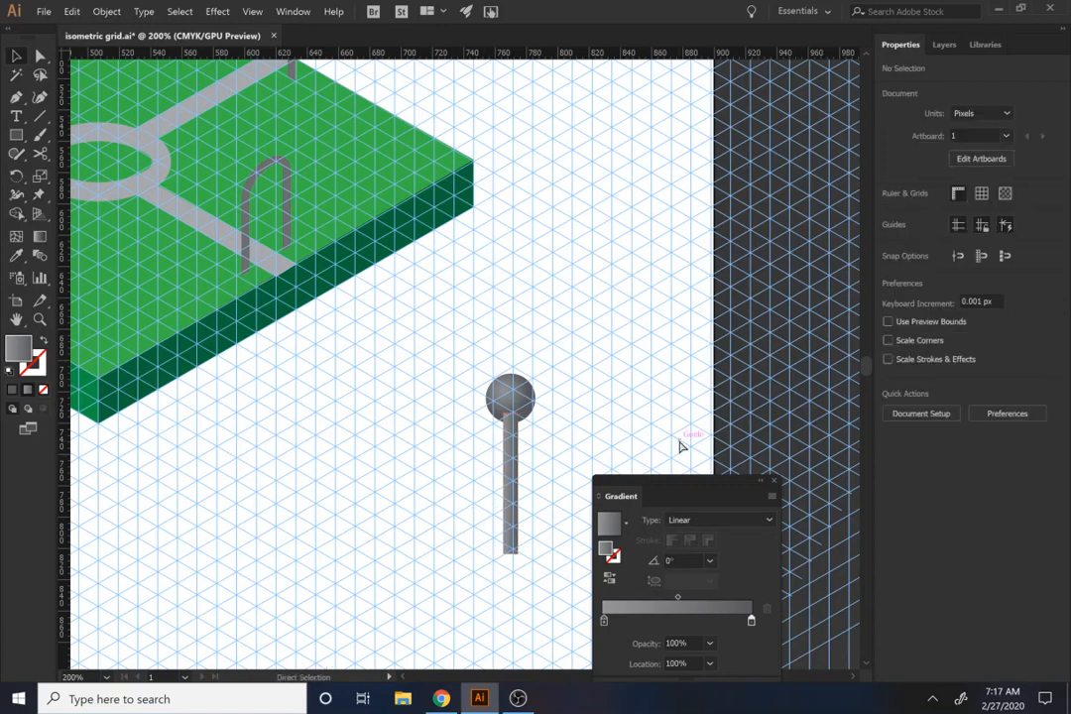
key(v)
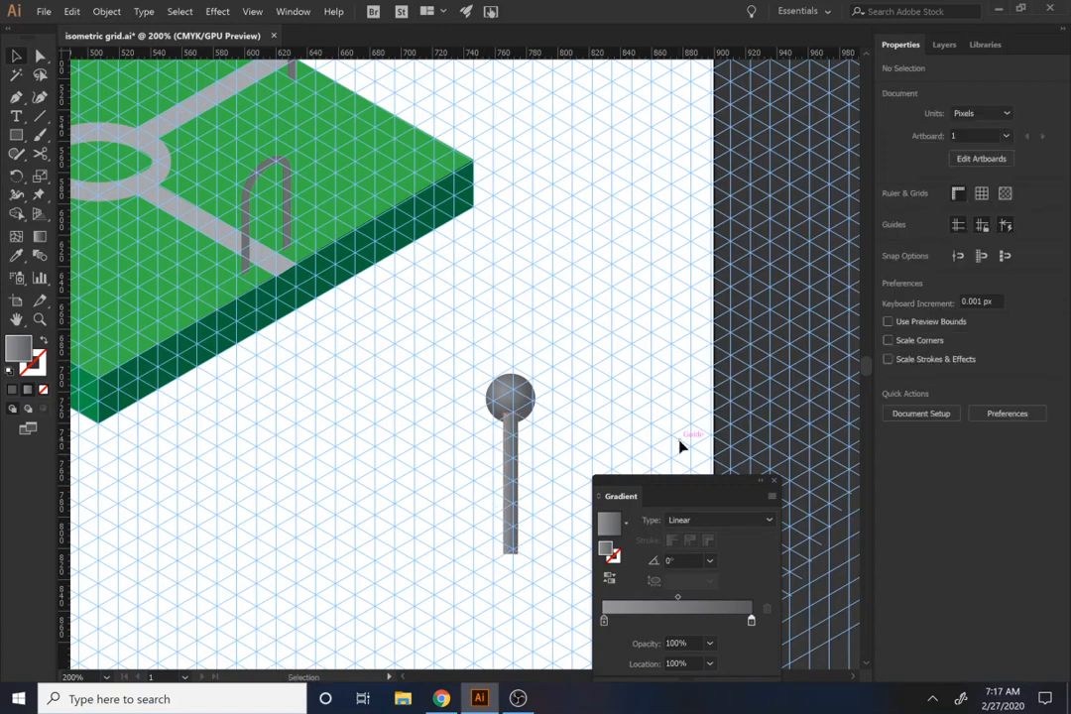
click(507, 500)
click(578, 488)
Step: Hide the guides and round the post's bottom edge by adding a middle anchor point and curving it slightly downward
key(ctrl+semicolon)
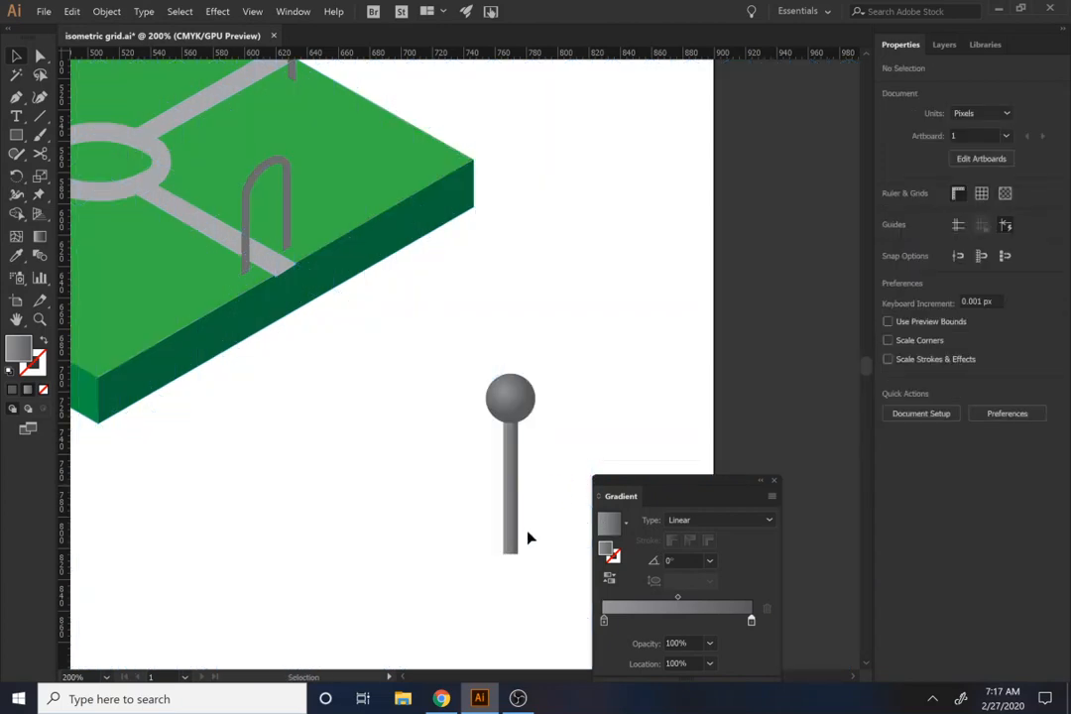
scroll(559, 541, up, 3)
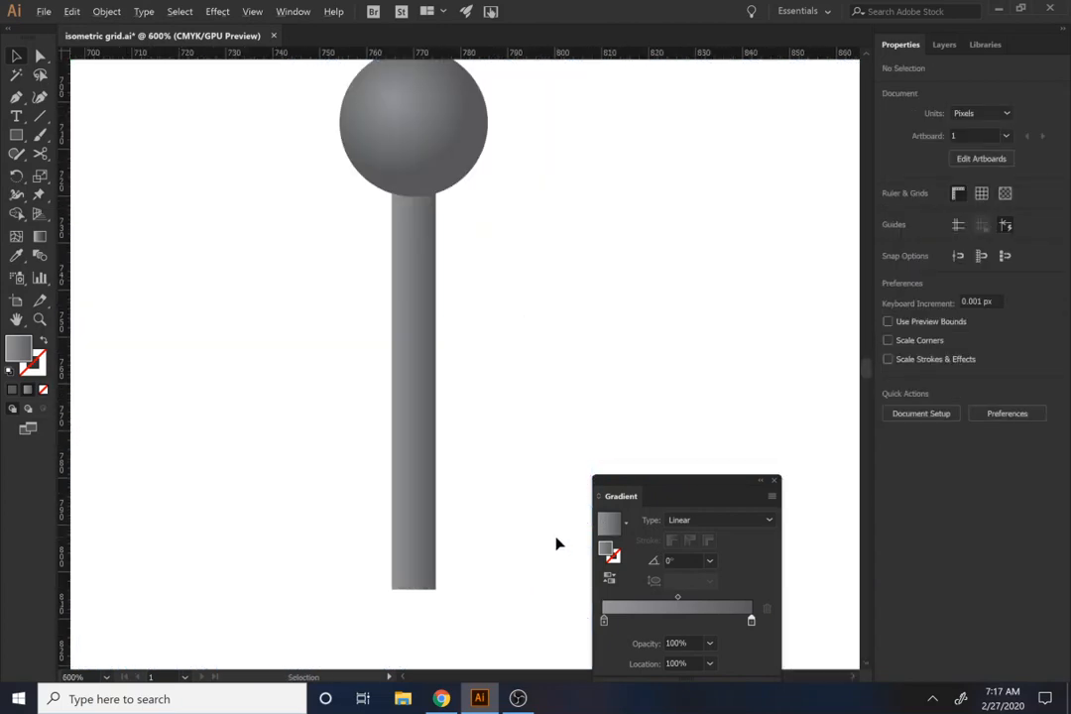
key(a)
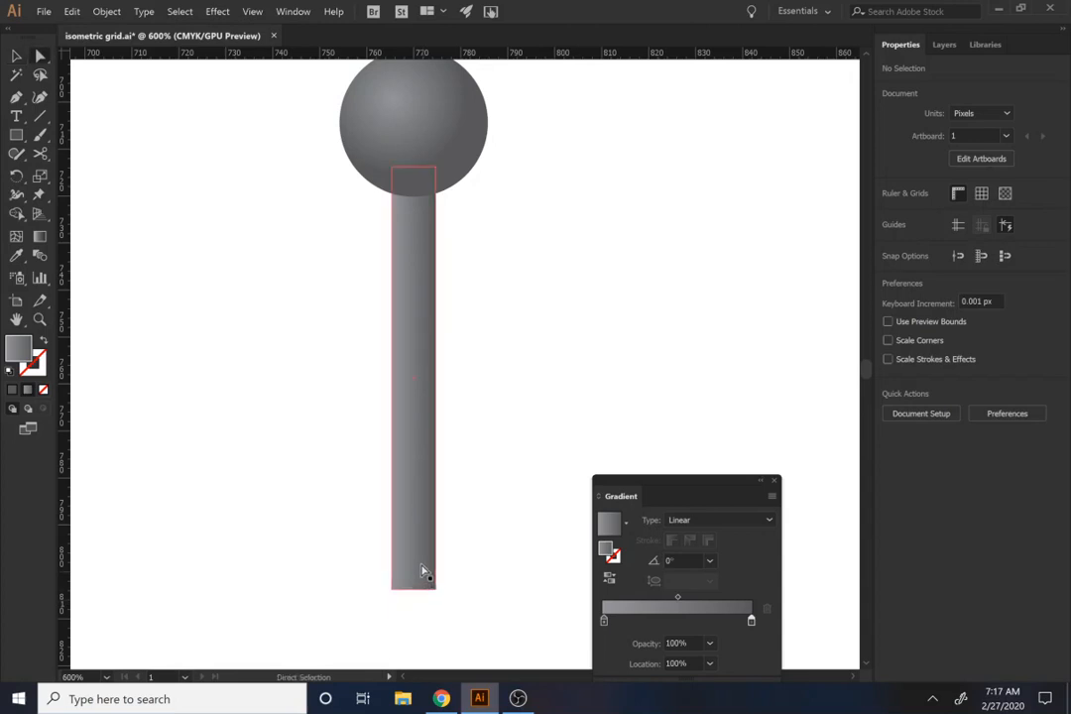
click(424, 575)
key(p)
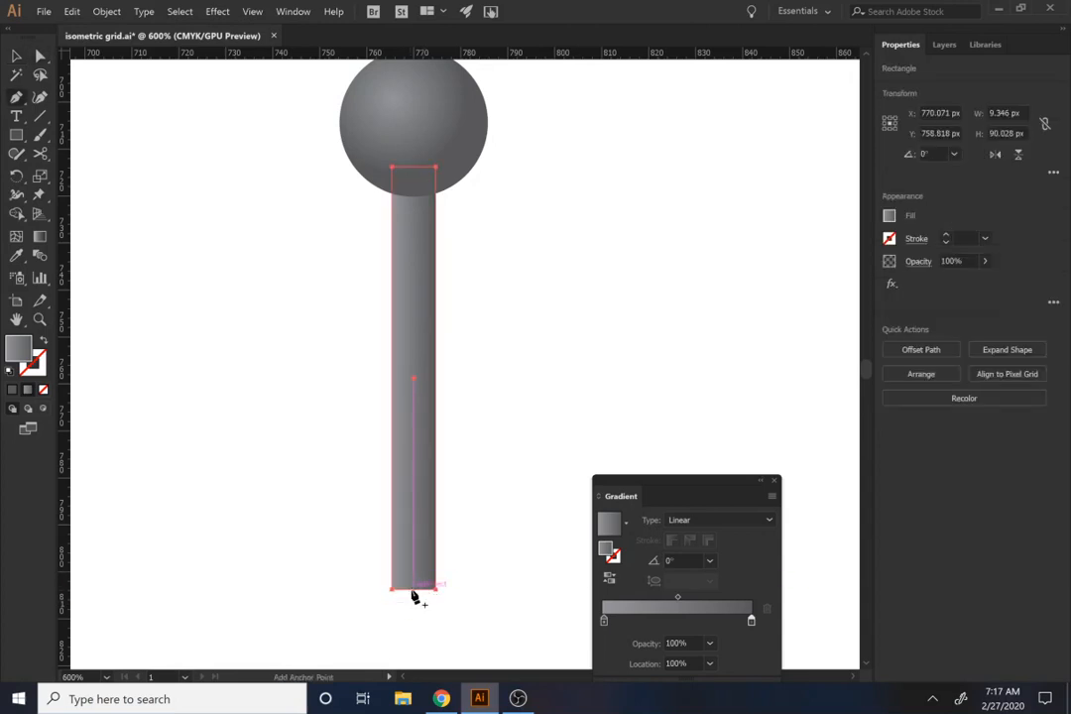
click(414, 590)
key(a)
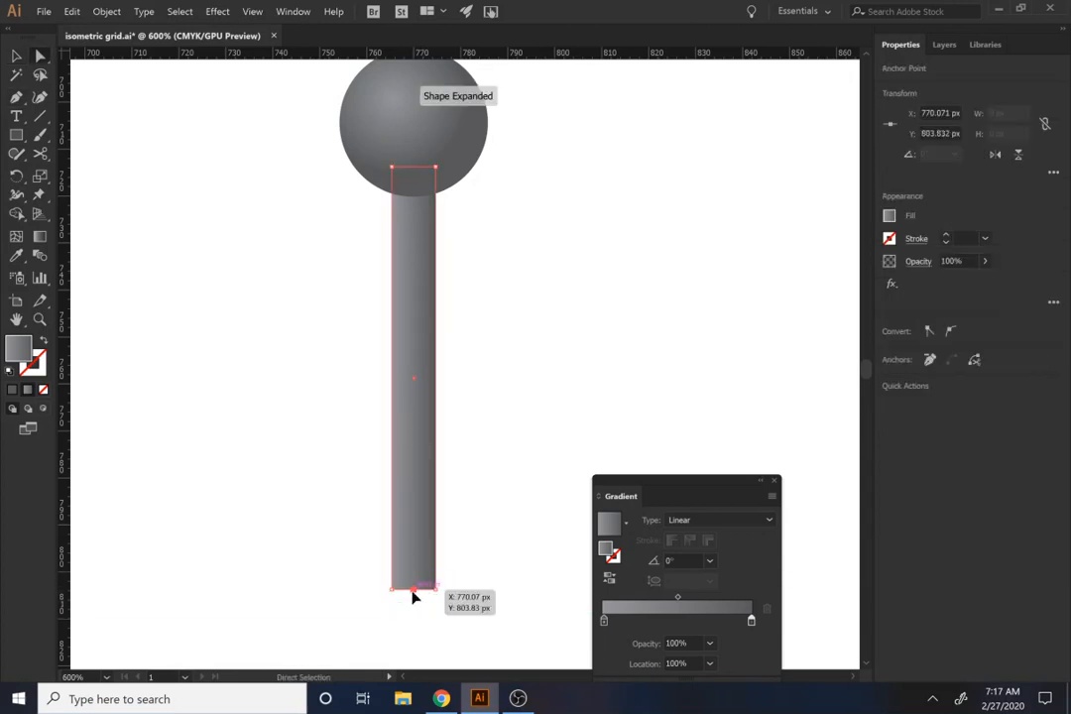
drag(413, 590, 436, 516)
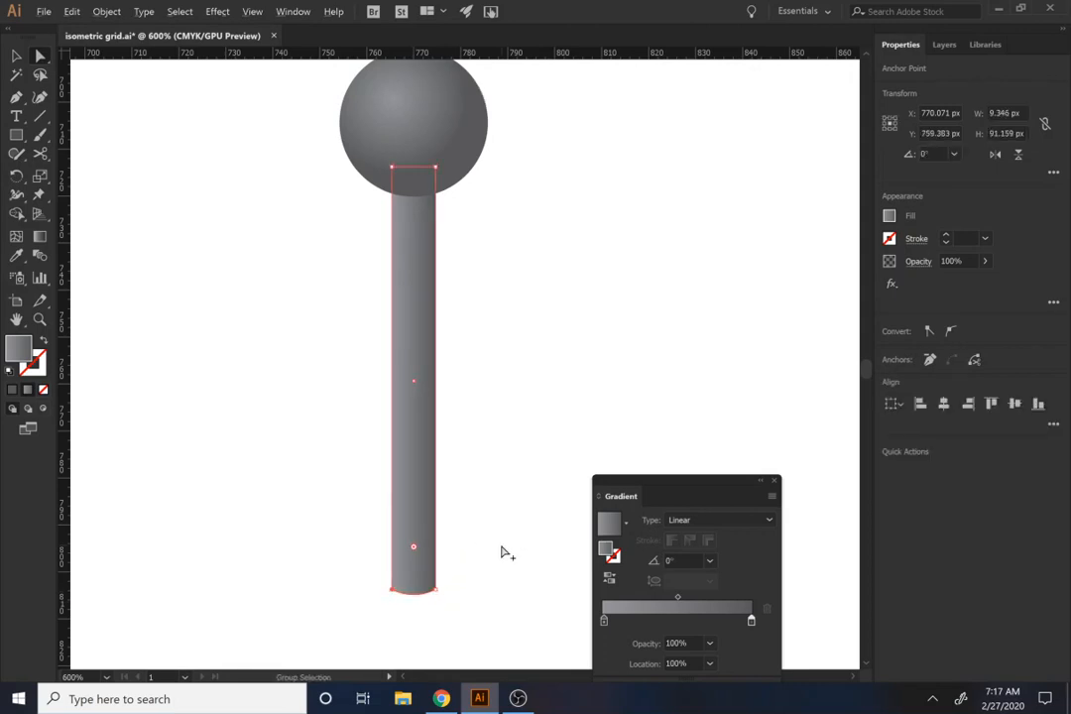
click(501, 552)
Step: Group the shaded sphere with its post
scroll(503, 578, down, 7)
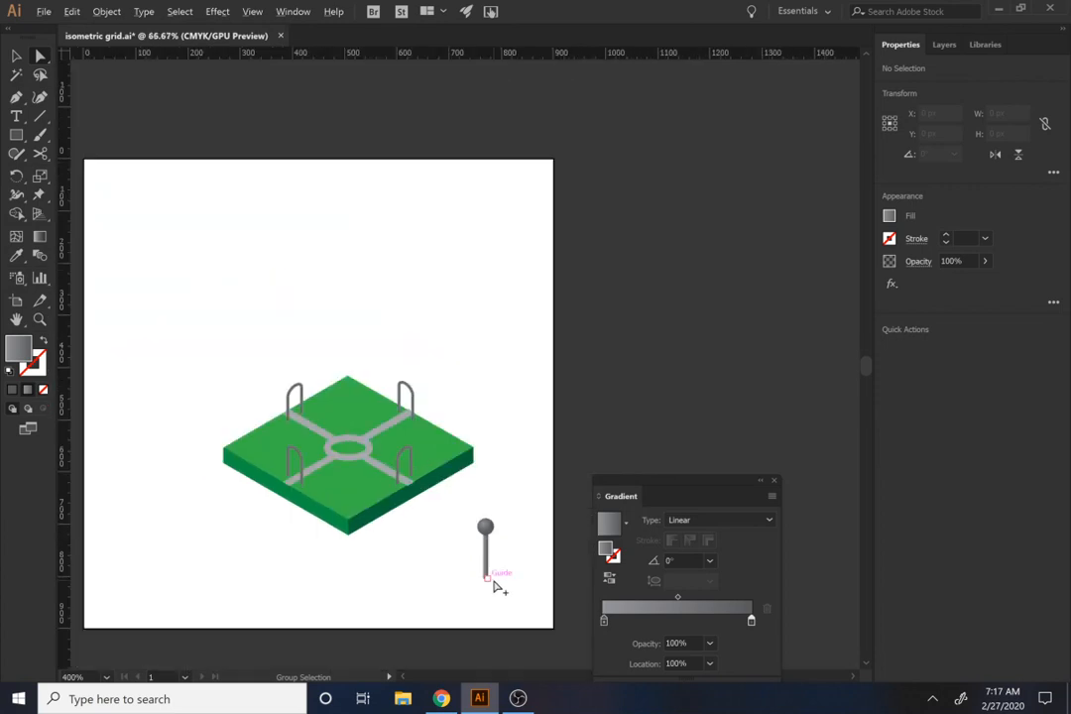
scroll(494, 581, up, 2)
click(473, 464)
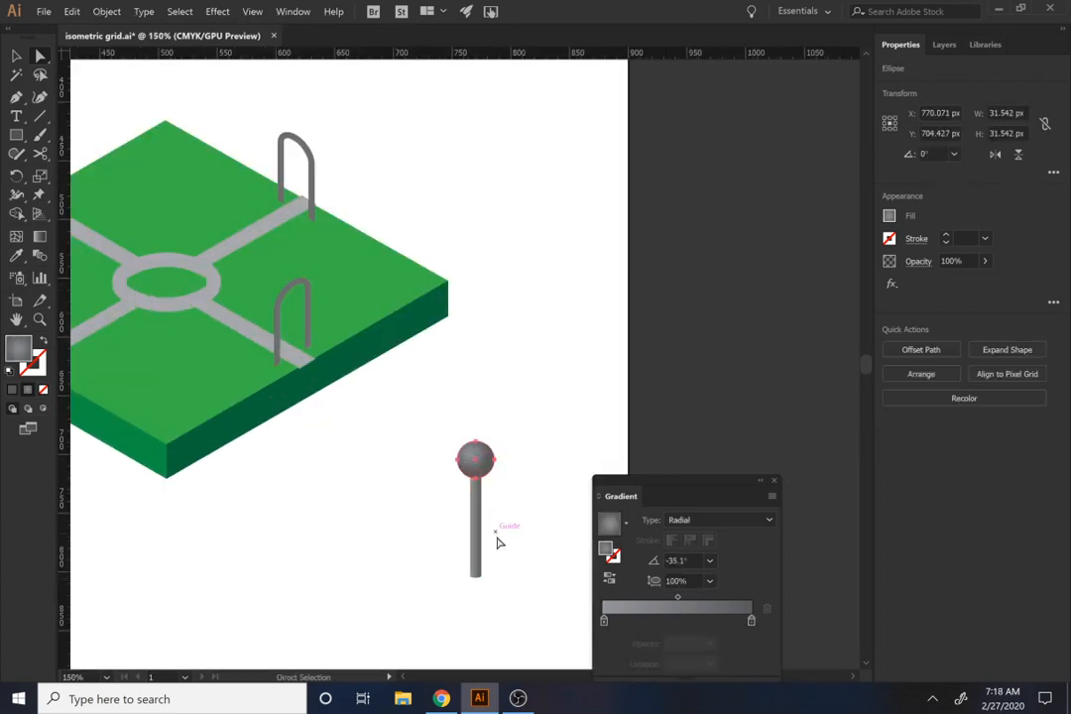
drag(501, 546, 449, 471)
key(ctrl+g)
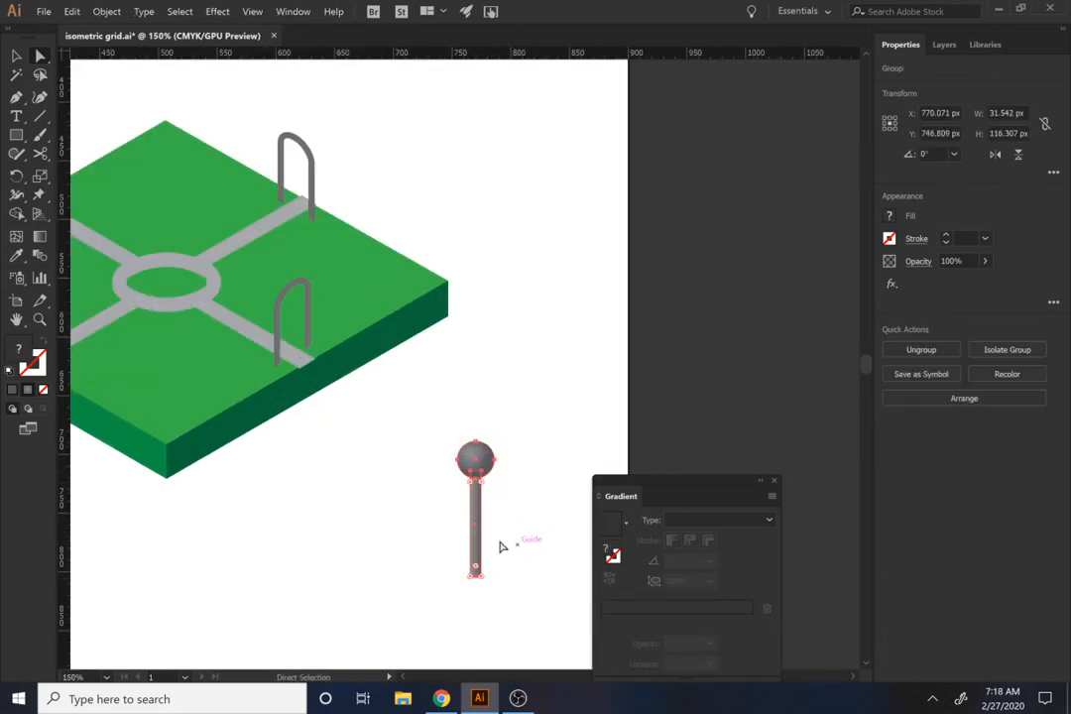
Step: Show the guides and move the sphere-topped post onto the slab near its front corner
key(ctrl+;)
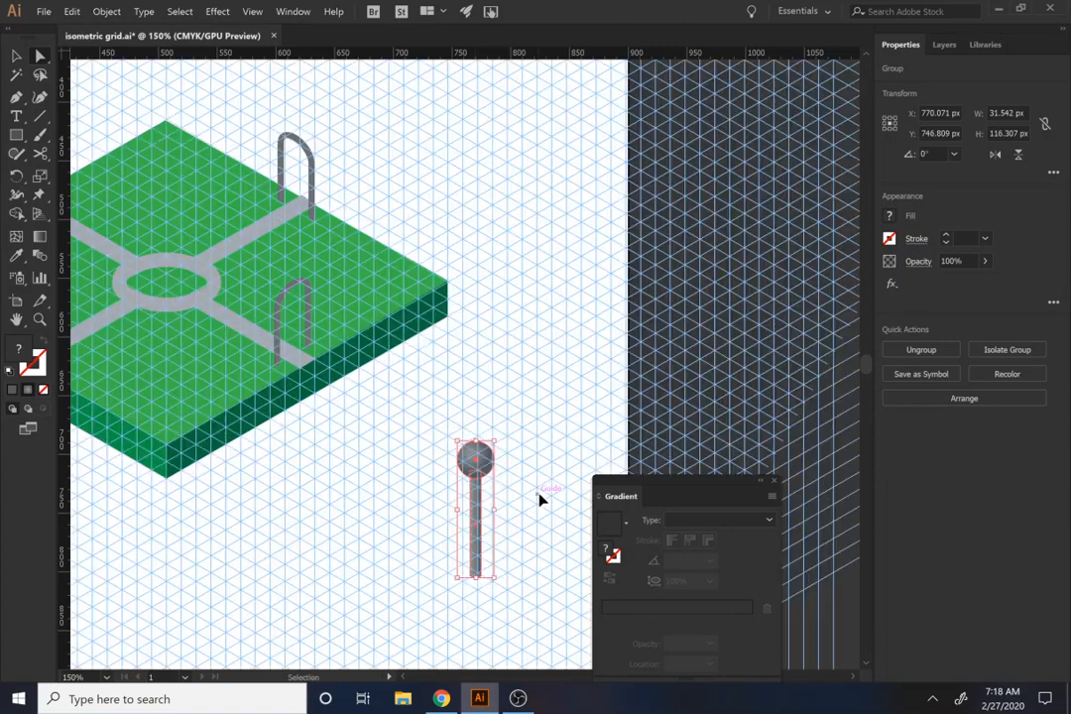
drag(474, 525, 301, 404)
scroll(167, 399, up, 4)
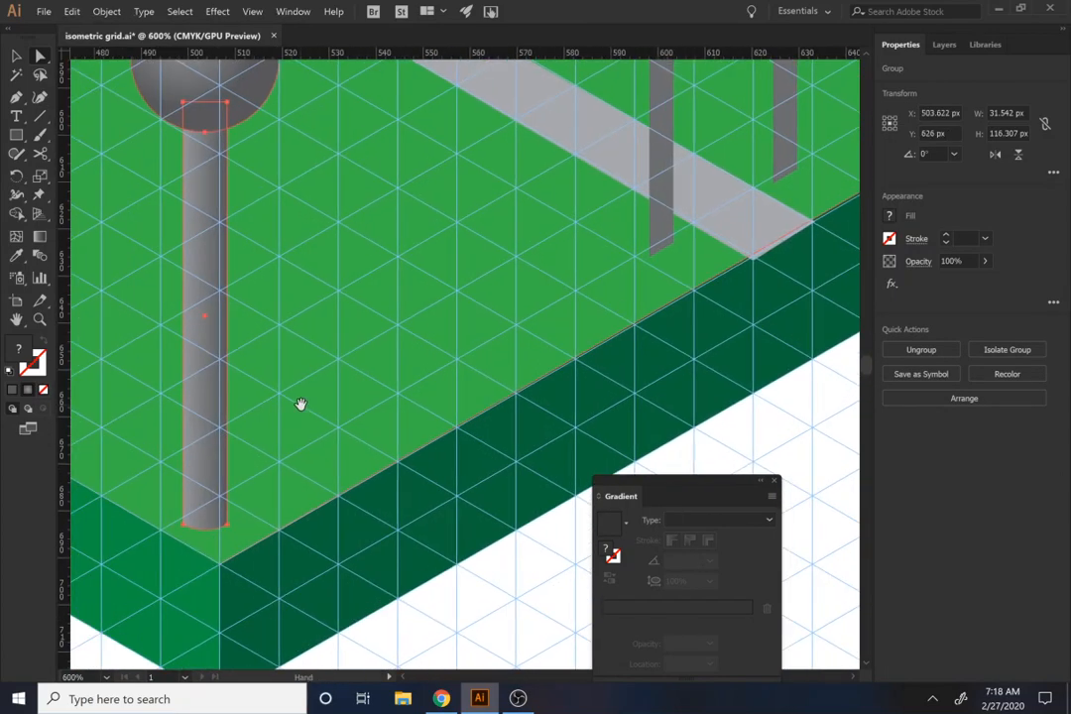
key(a)
key(v)
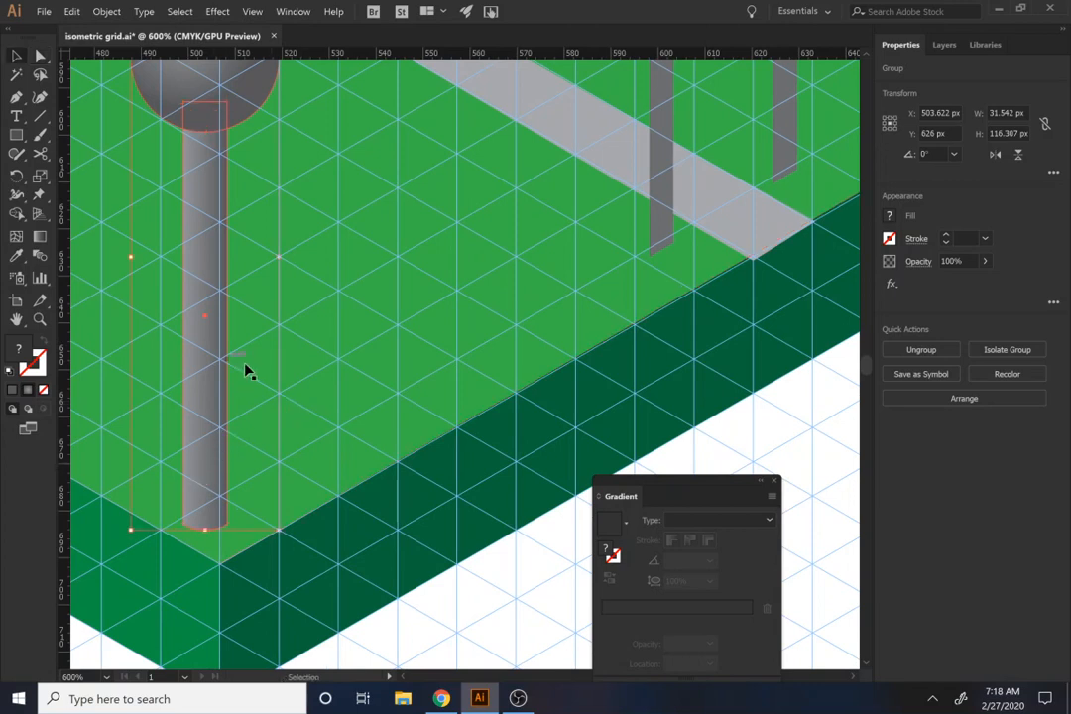
scroll(250, 373, up, 1)
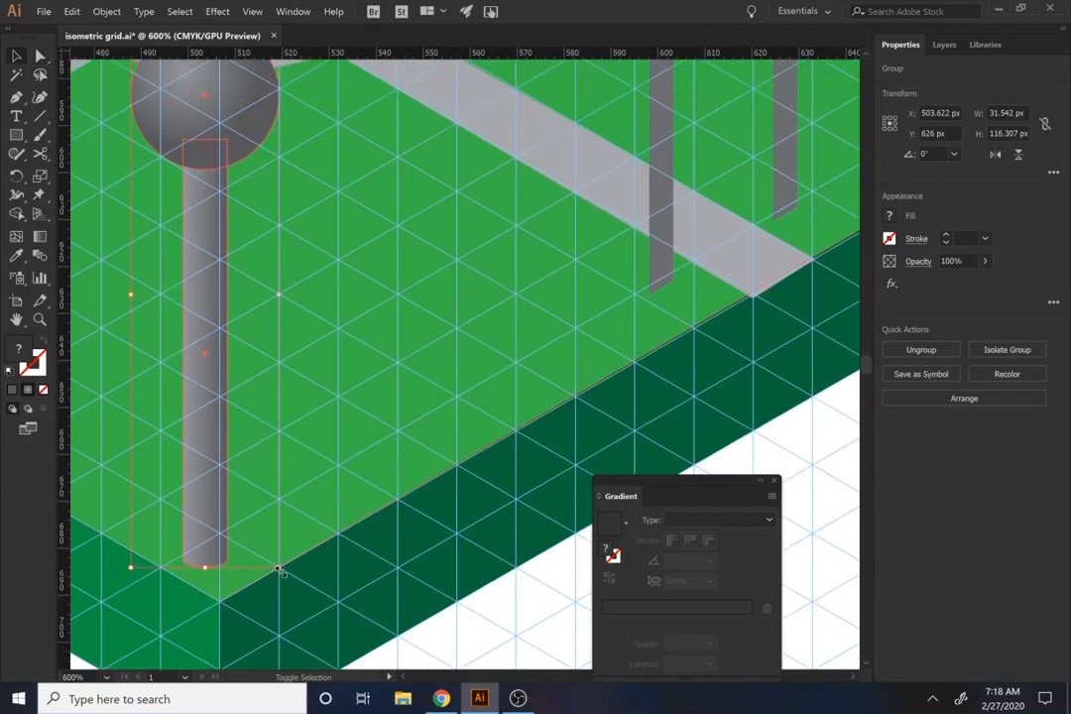
Step: Scale the post group proportionally to about 7.9 × 29 px and set it just inside the slab's front corner
drag(280, 569, 227, 375)
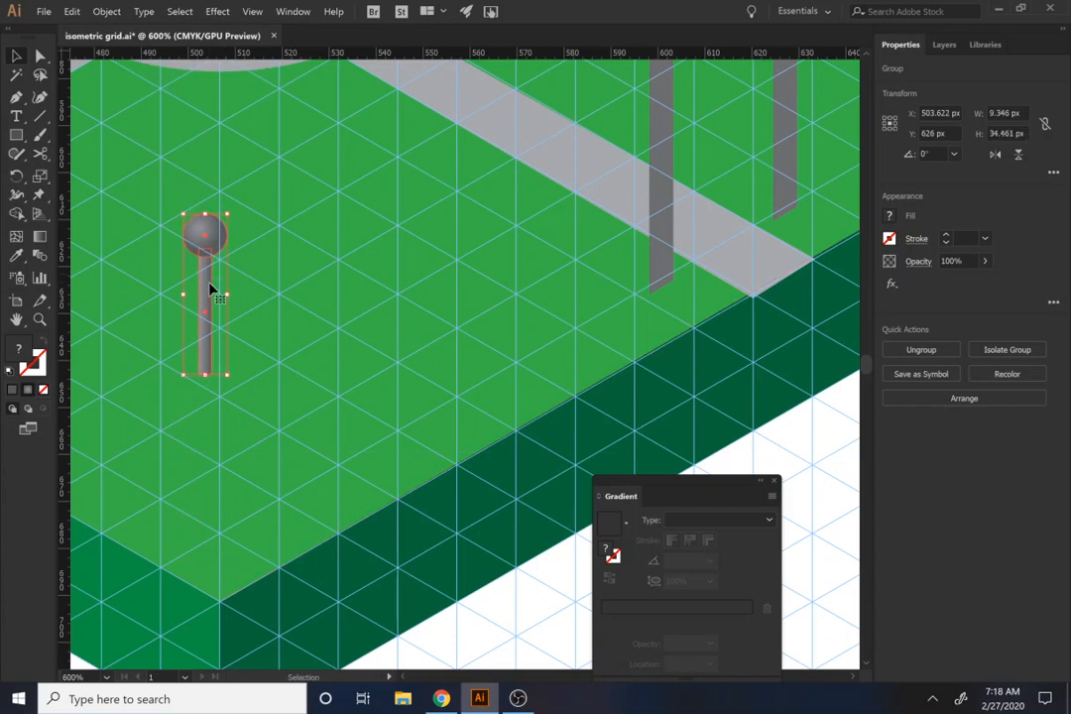
drag(210, 287, 230, 451)
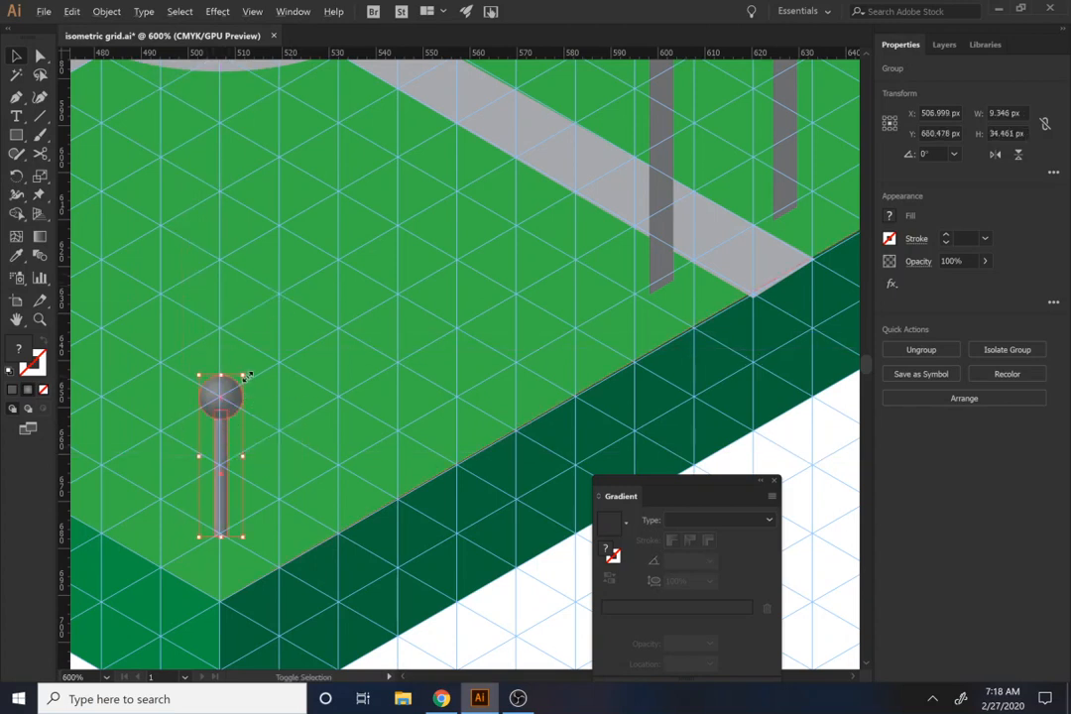
drag(247, 376, 242, 388)
Step: Place copies of the small post at the slab's right, back and left corners
drag(220, 506, 228, 103)
scroll(229, 518, down, 3)
drag(252, 174, 405, 179)
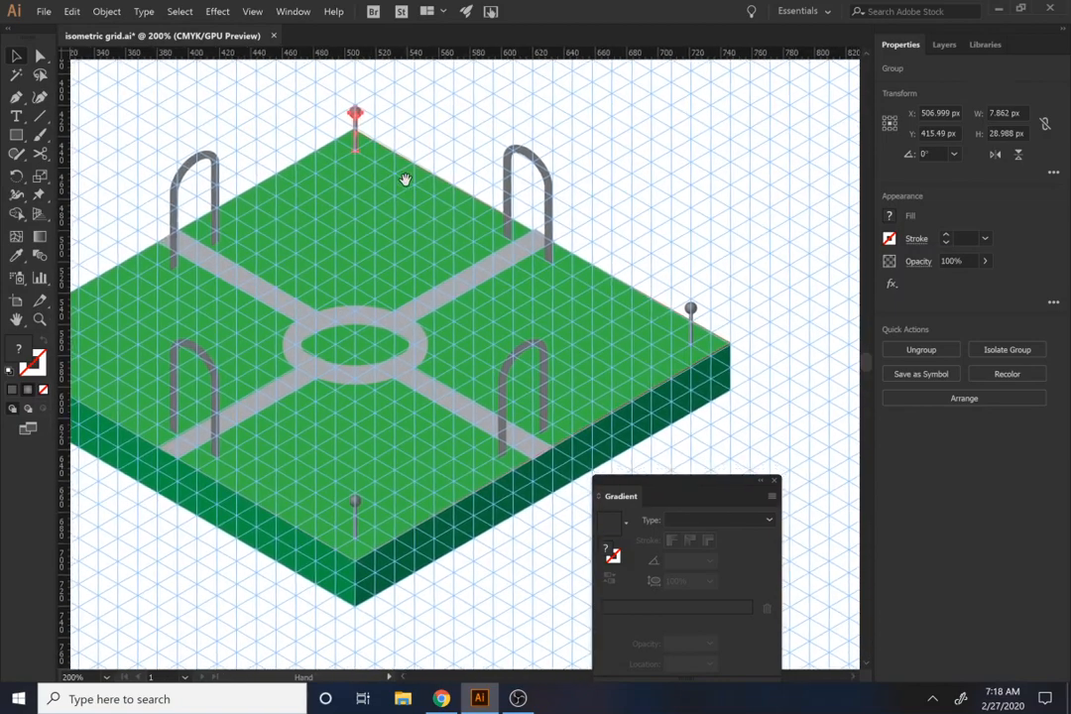
drag(354, 112, 83, 298)
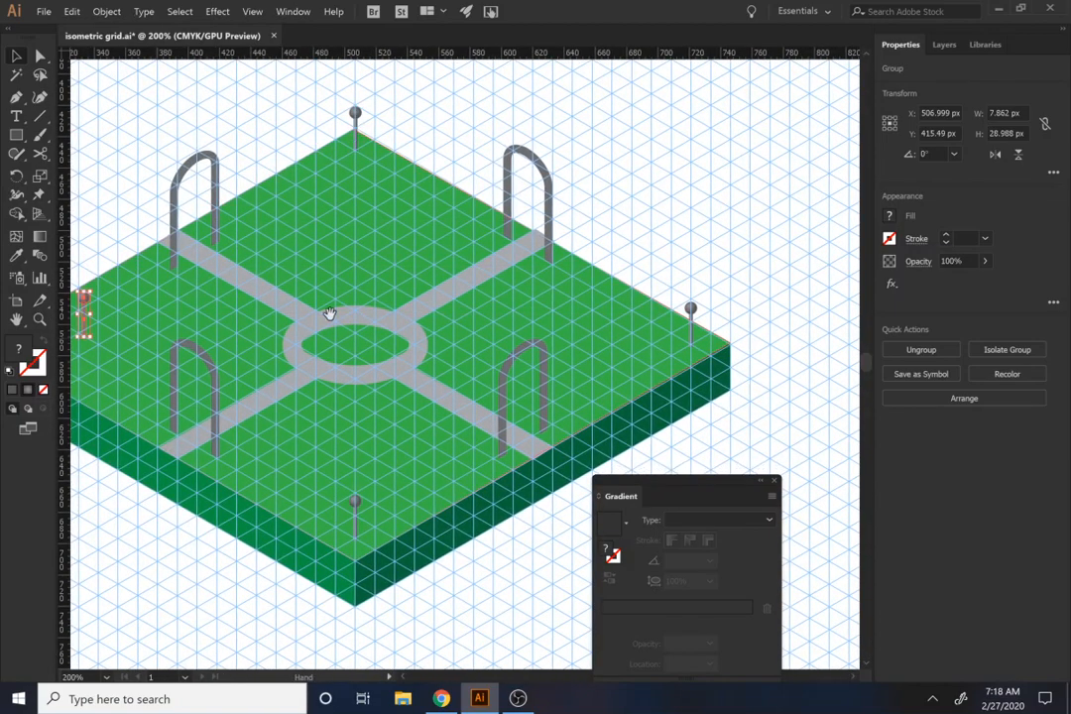
drag(329, 313, 342, 308)
drag(282, 272, 214, 288)
key(ctrl+z)
Step: Draw a straight Pen path about 111 px long from the left corner post to the near leg of the front-left arch
scroll(299, 396, up, 1)
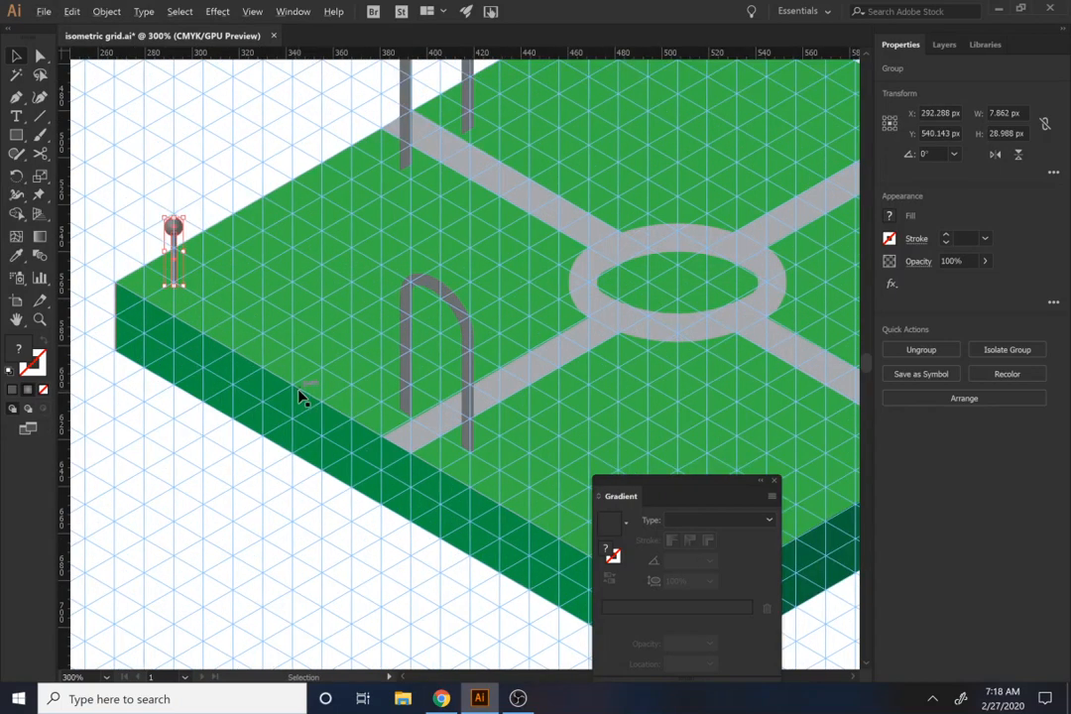
scroll(300, 396, up, 1)
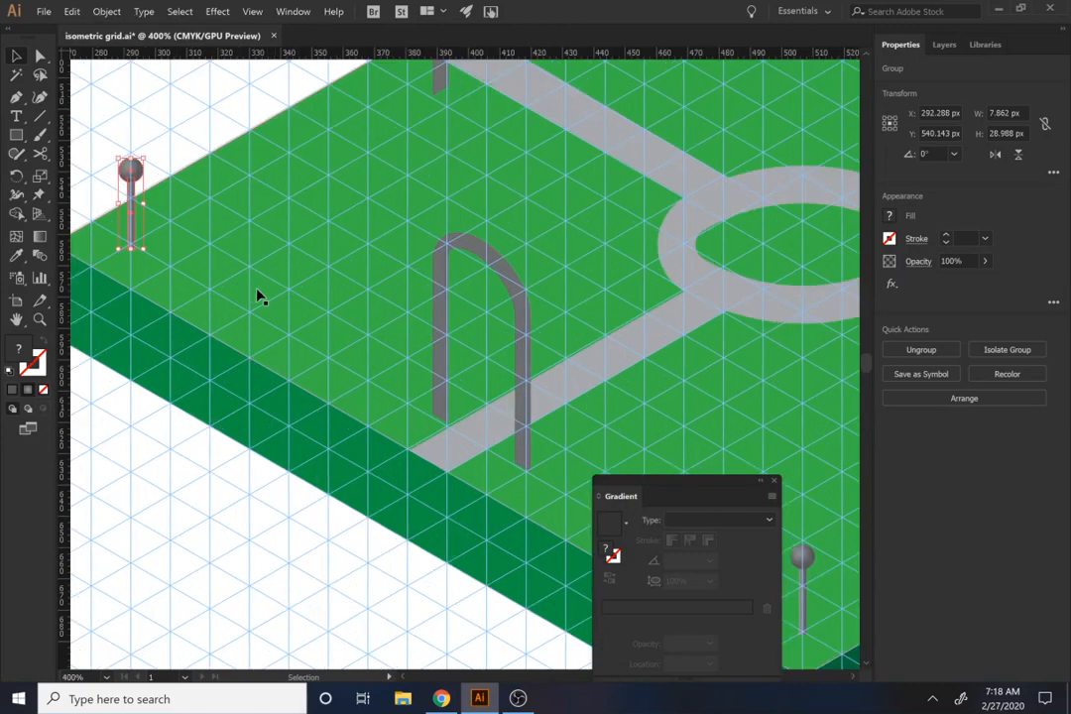
key(p)
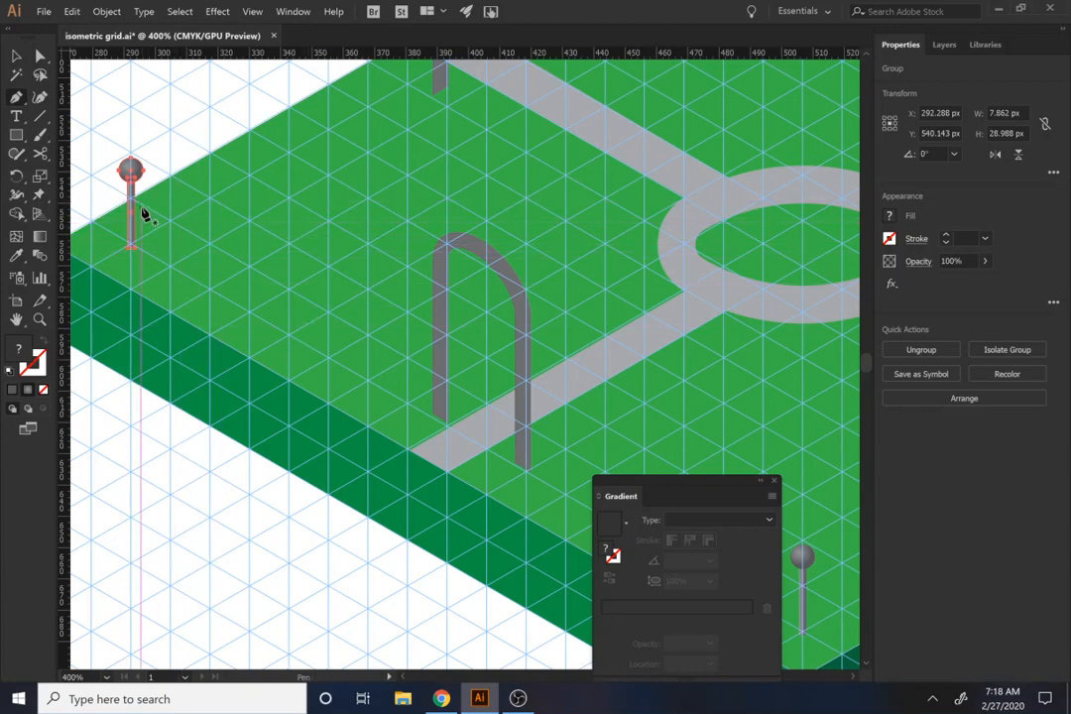
ctrl+click(92, 182)
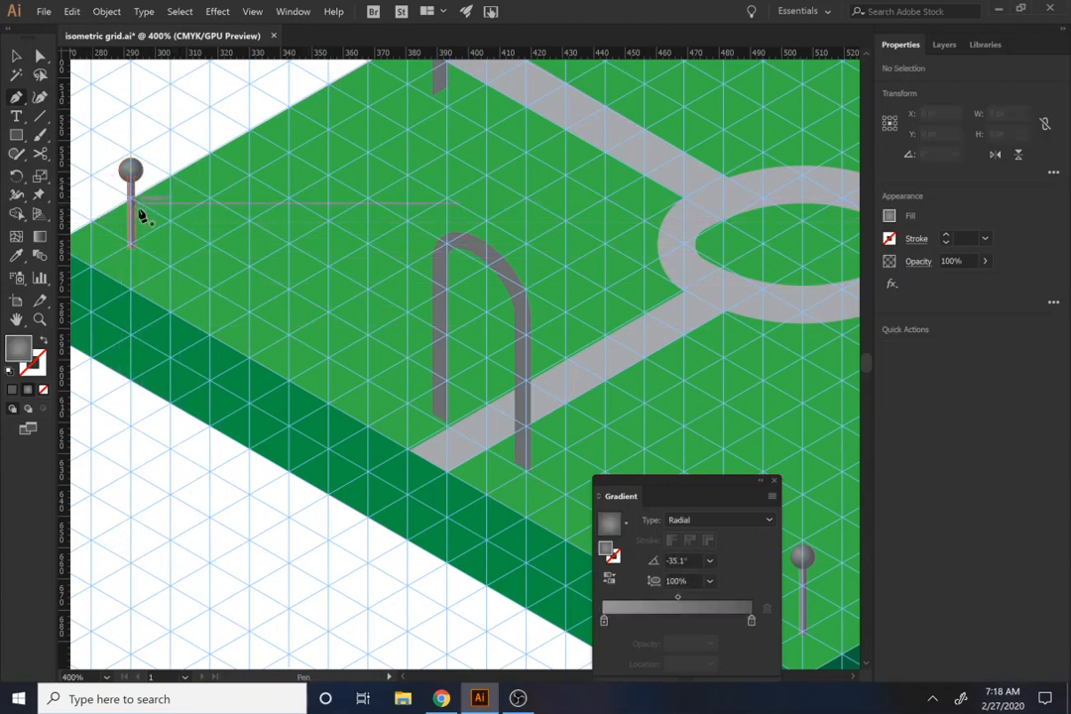
alt+scroll(141, 214, up, 1)
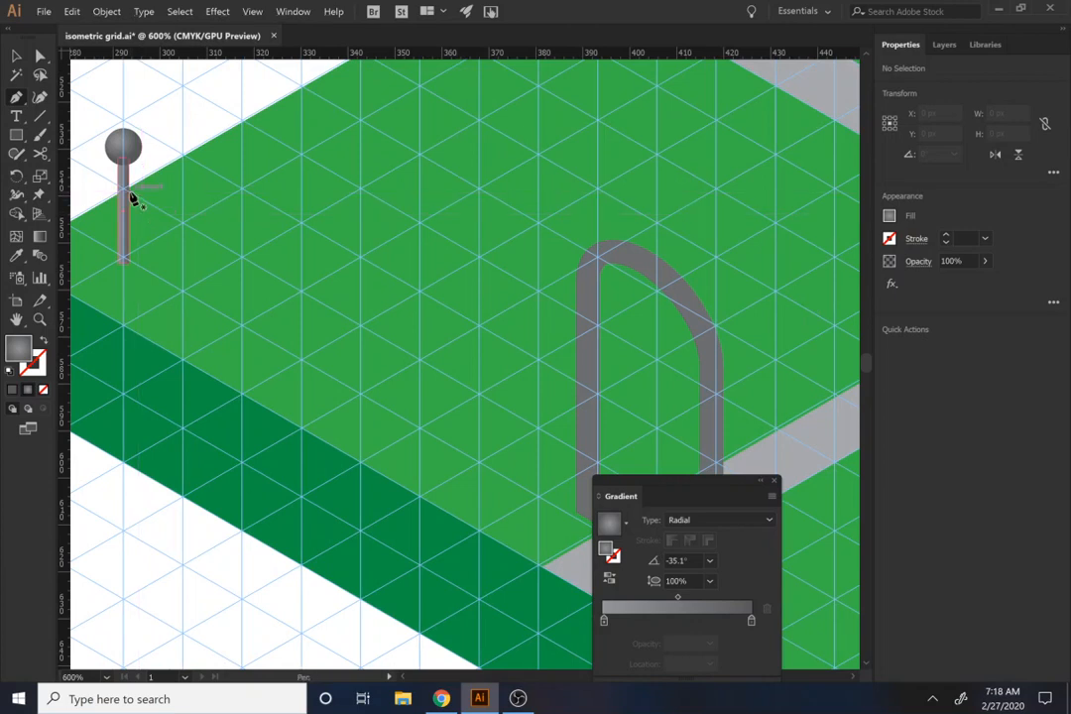
click(125, 193)
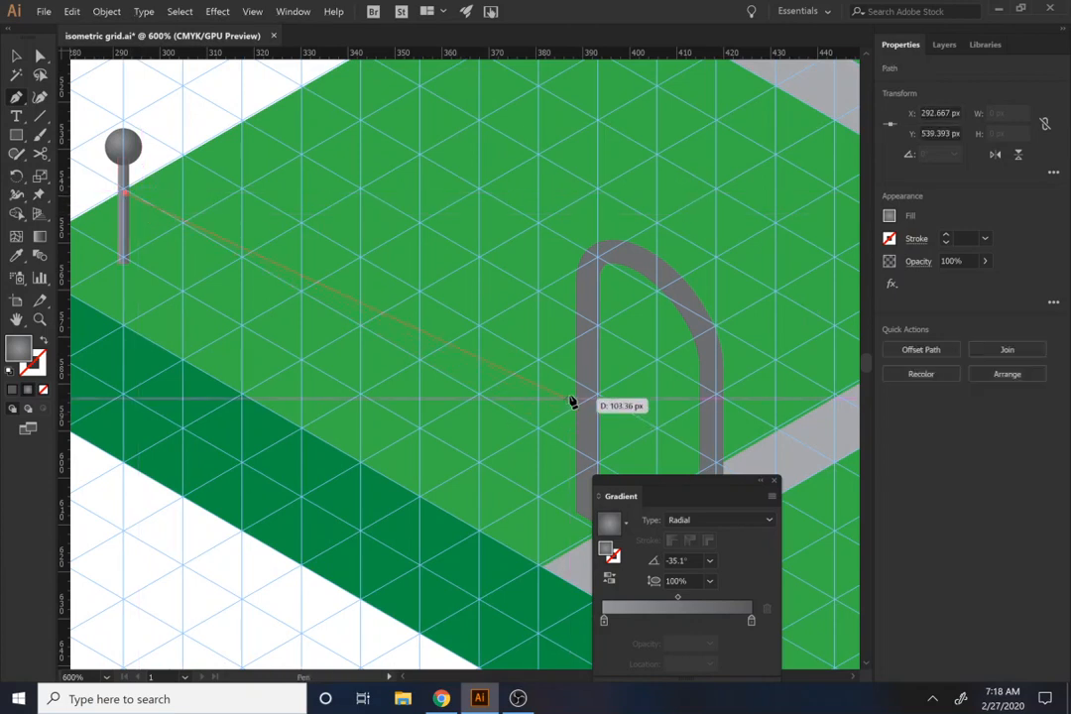
click(579, 455)
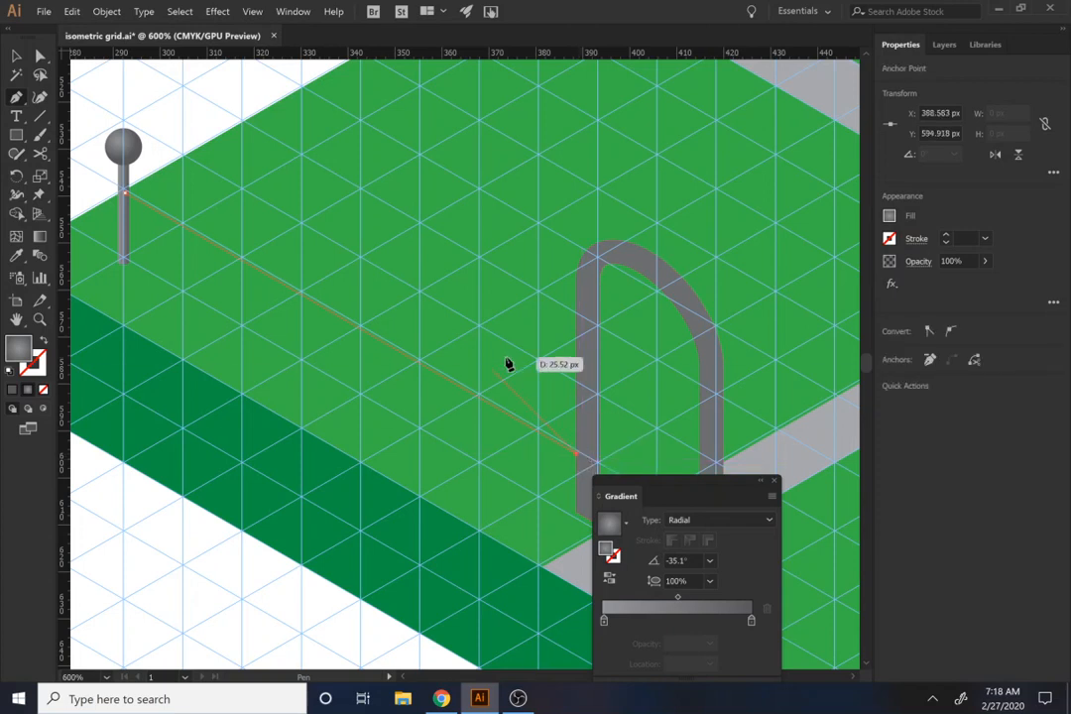
Step: Remove the rail path's fill and give it a 3 pt stroke
click(888, 218)
click(729, 274)
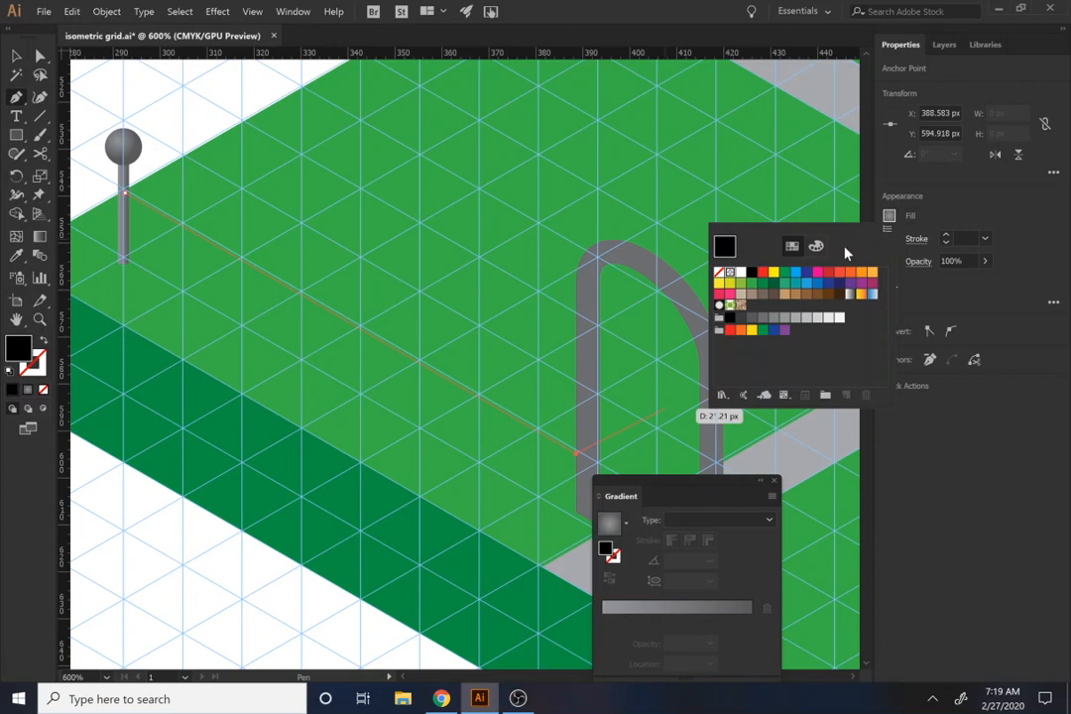
click(719, 271)
click(916, 239)
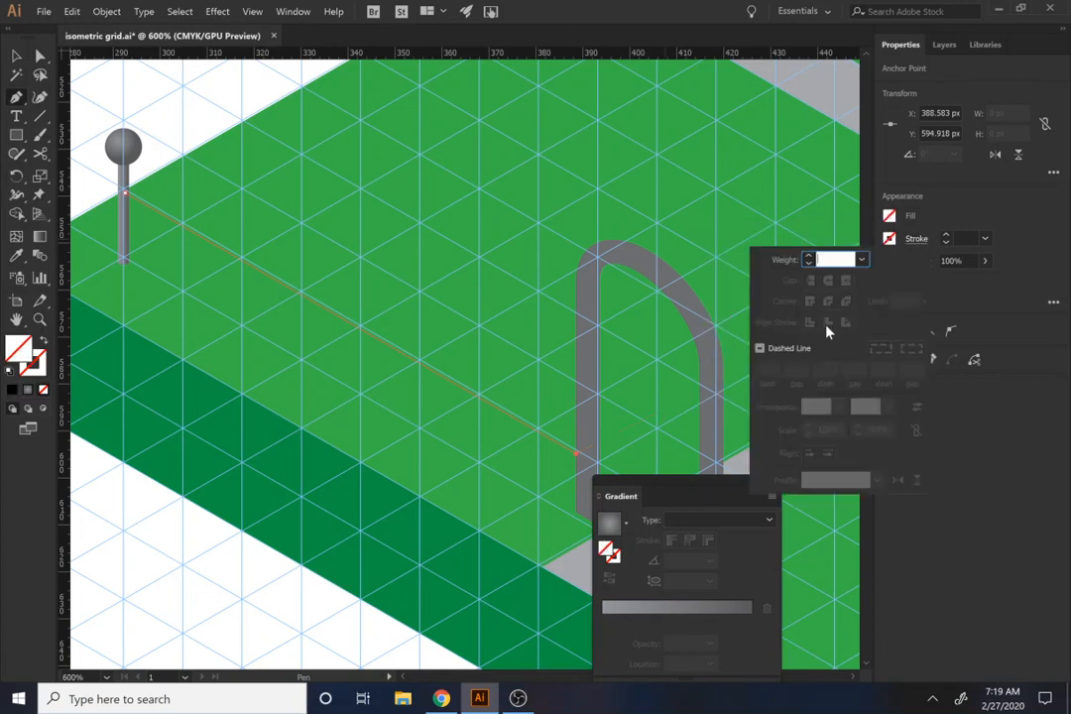
click(926, 232)
click(943, 234)
click(944, 234)
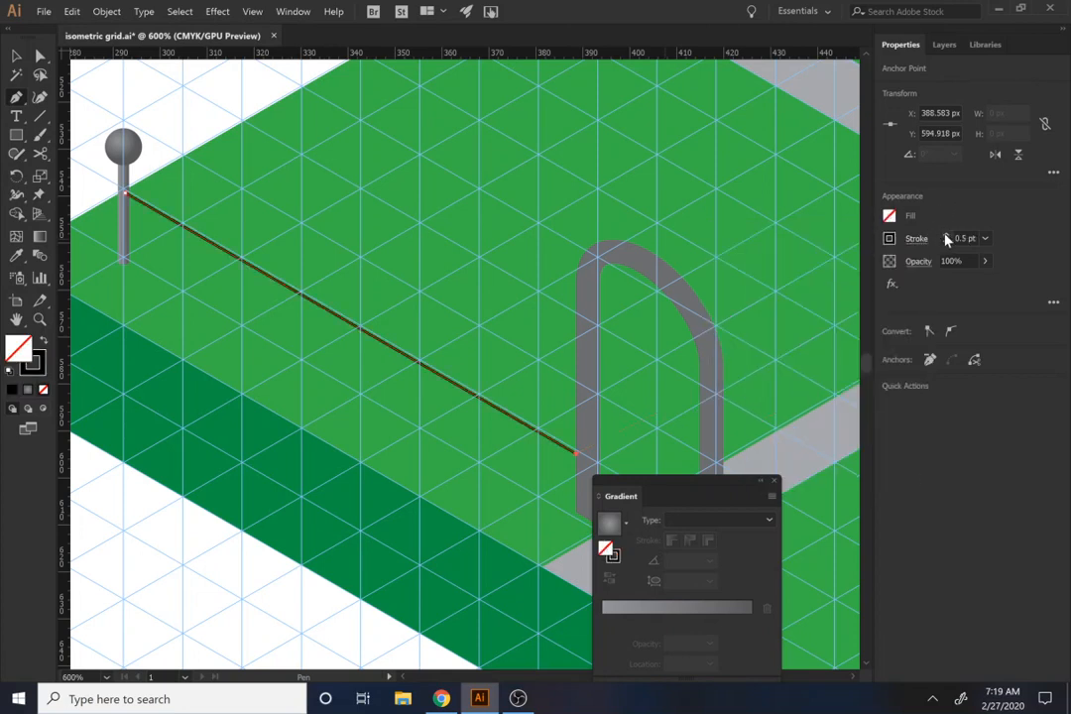
click(944, 234)
click(944, 234)
click(944, 234)
click(944, 234)
click(944, 234)
click(945, 242)
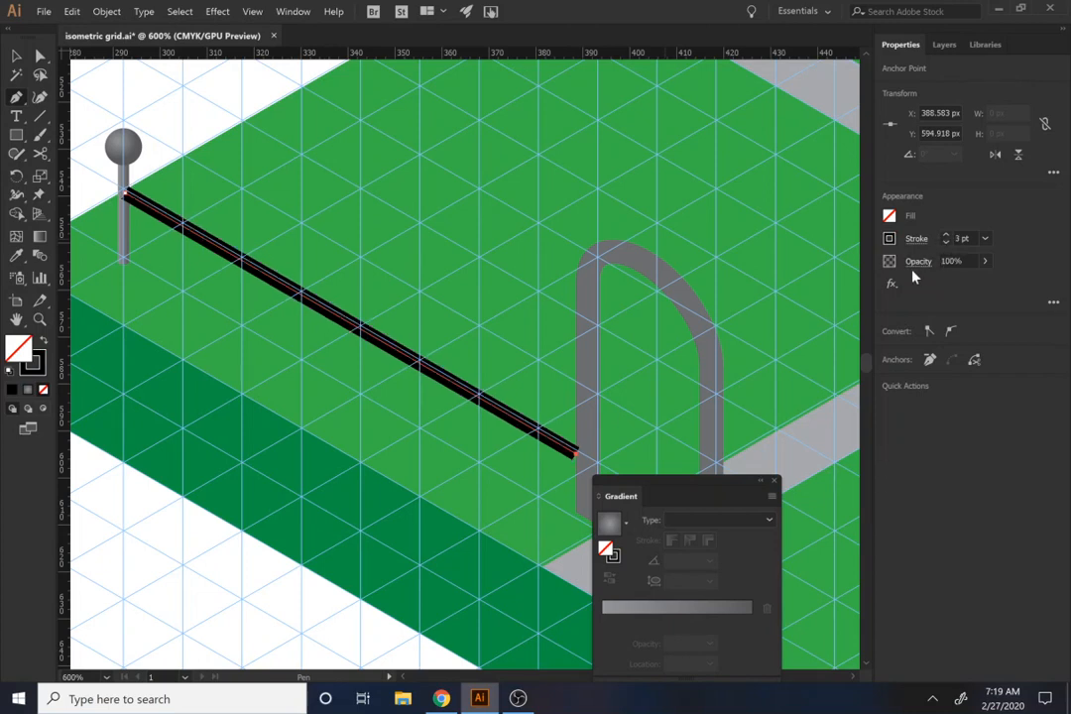
Step: Recolor the rail path's stroke with a dark gray swatch
click(915, 241)
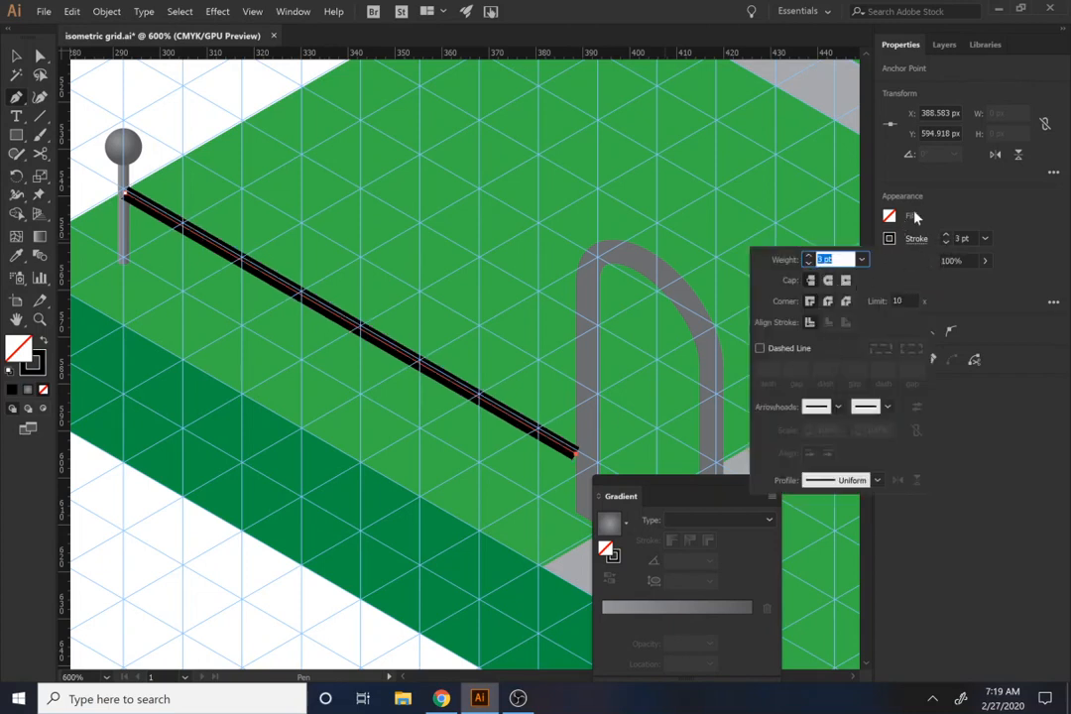
click(888, 238)
click(752, 341)
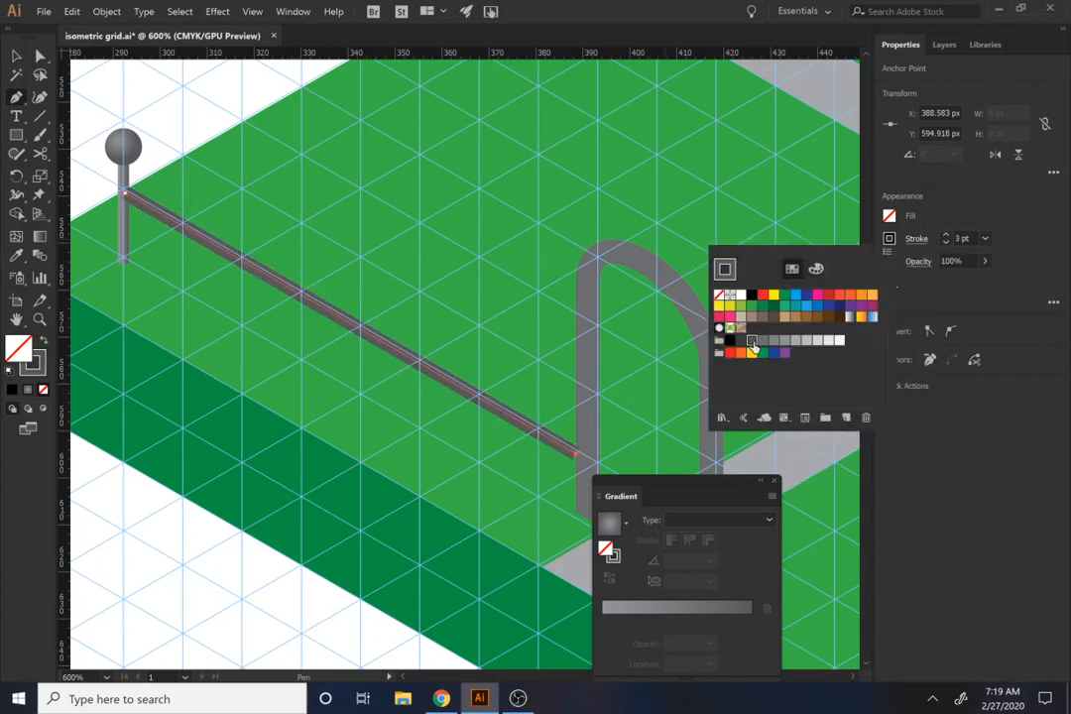
Step: Draw a vertical Pen path about 15 px long up to the rail, one grid column right of the left corner post
click(228, 204)
ctrl+click(217, 298)
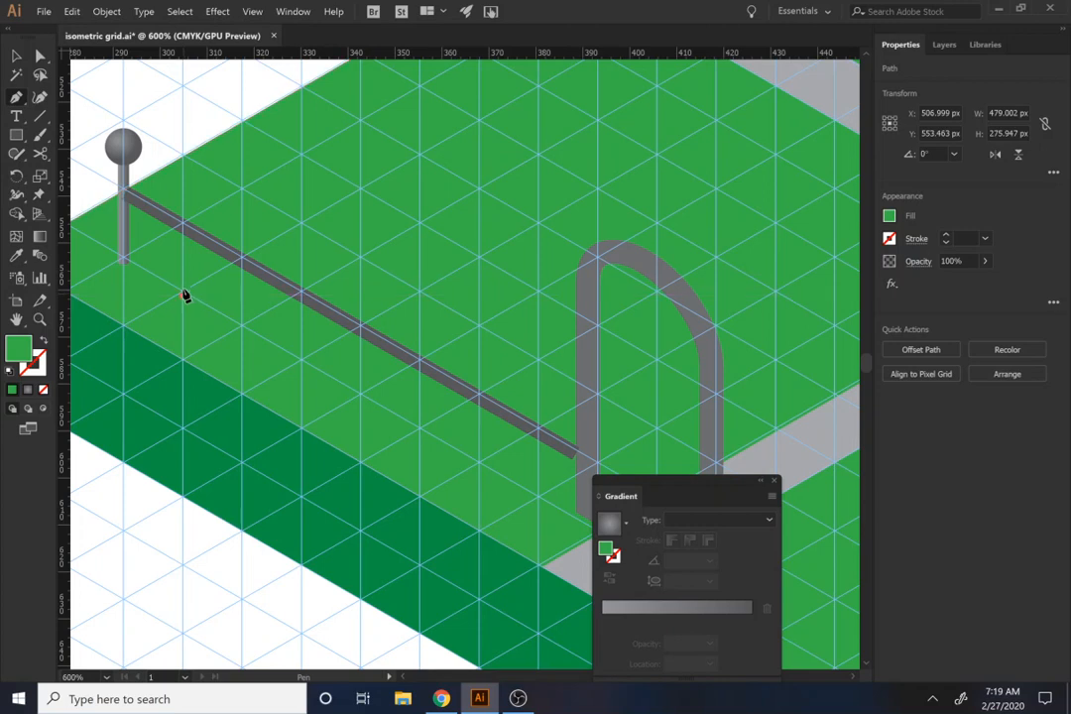
drag(184, 295, 188, 234)
click(183, 228)
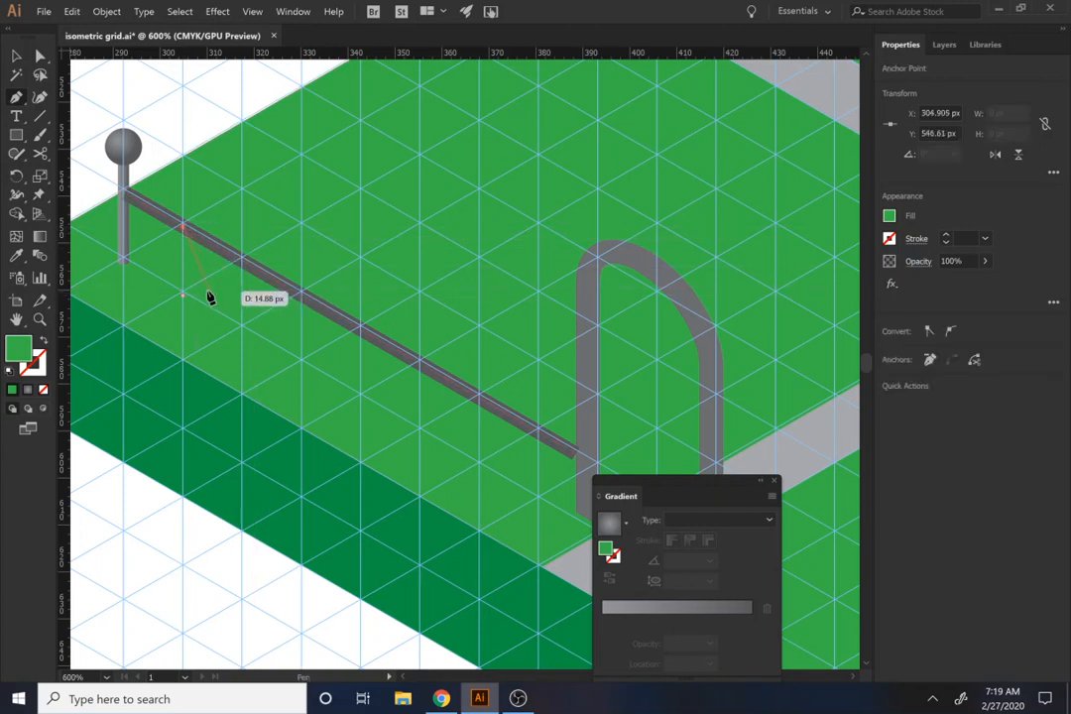
Step: Give the short vertical path a 2 pt stroke with round caps
click(945, 236)
click(943, 242)
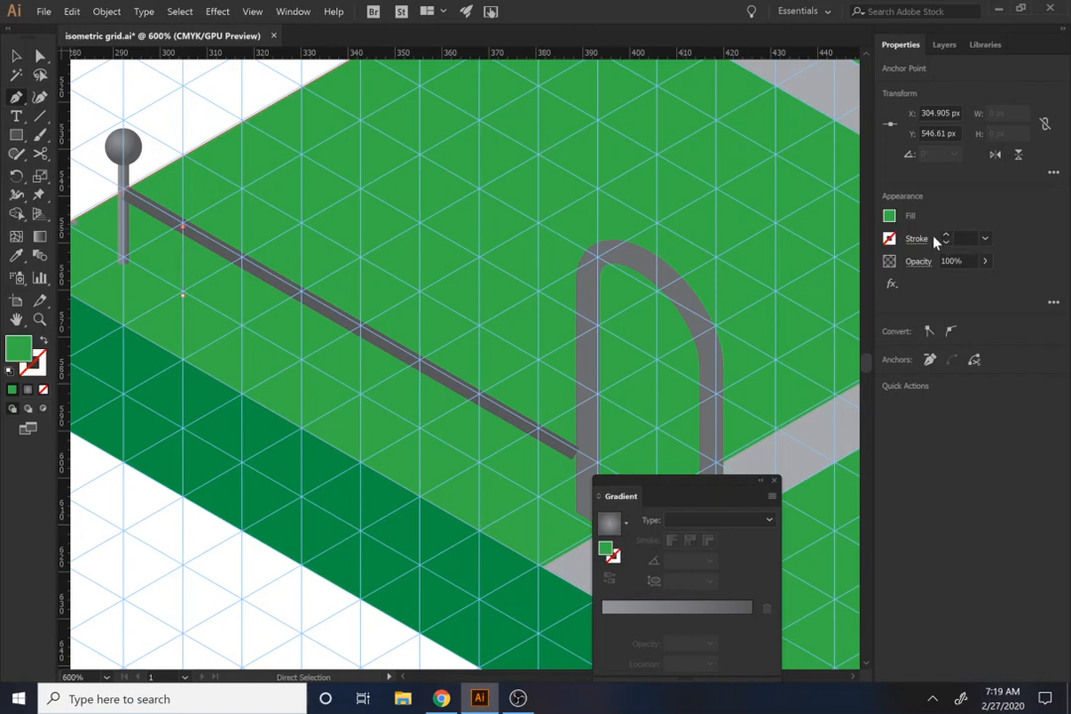
click(942, 237)
click(943, 237)
click(915, 239)
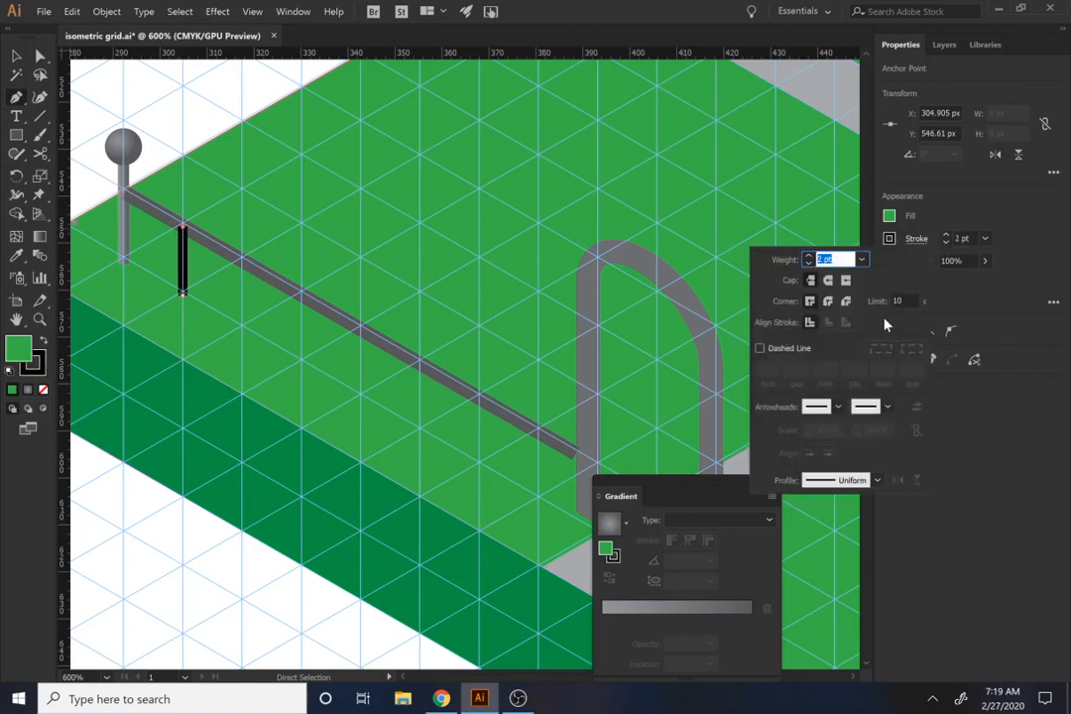
click(827, 282)
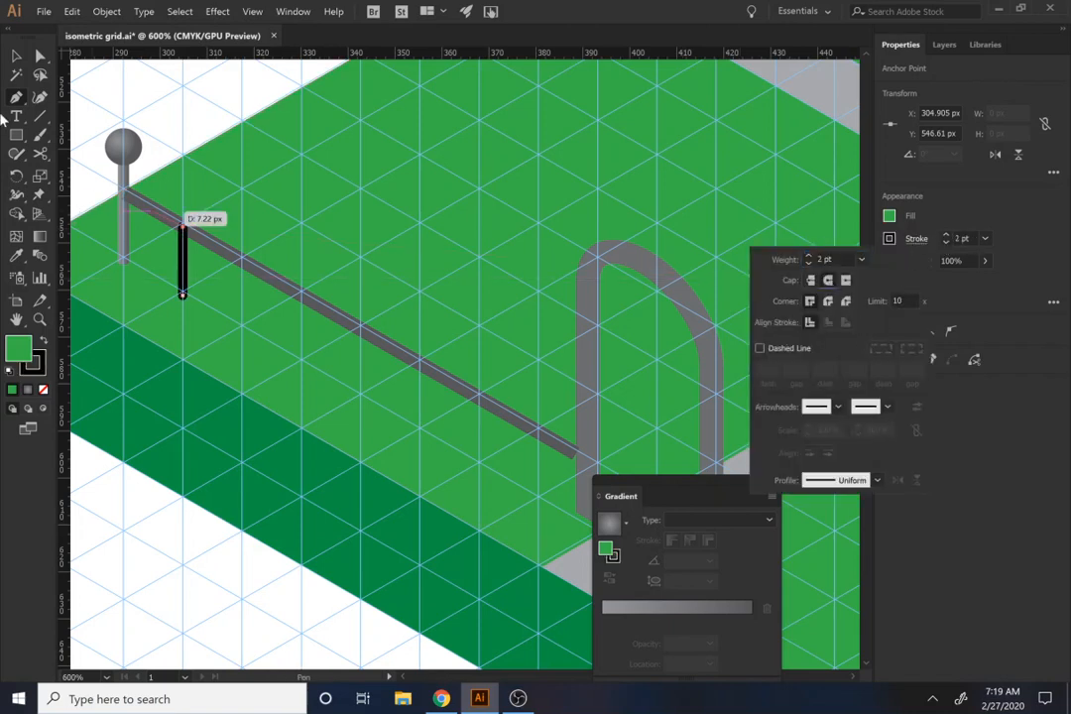
click(17, 56)
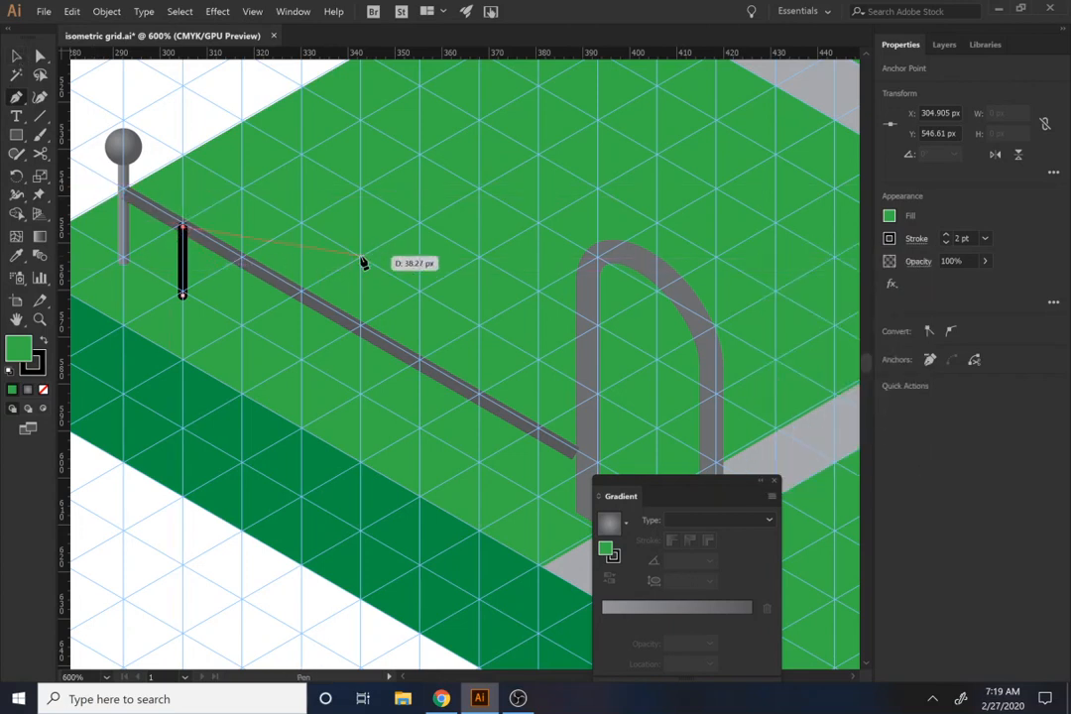
Step: Copy the rail's appearance onto the short vertical path with the Eyedropper and give its stroke round caps
key(a)
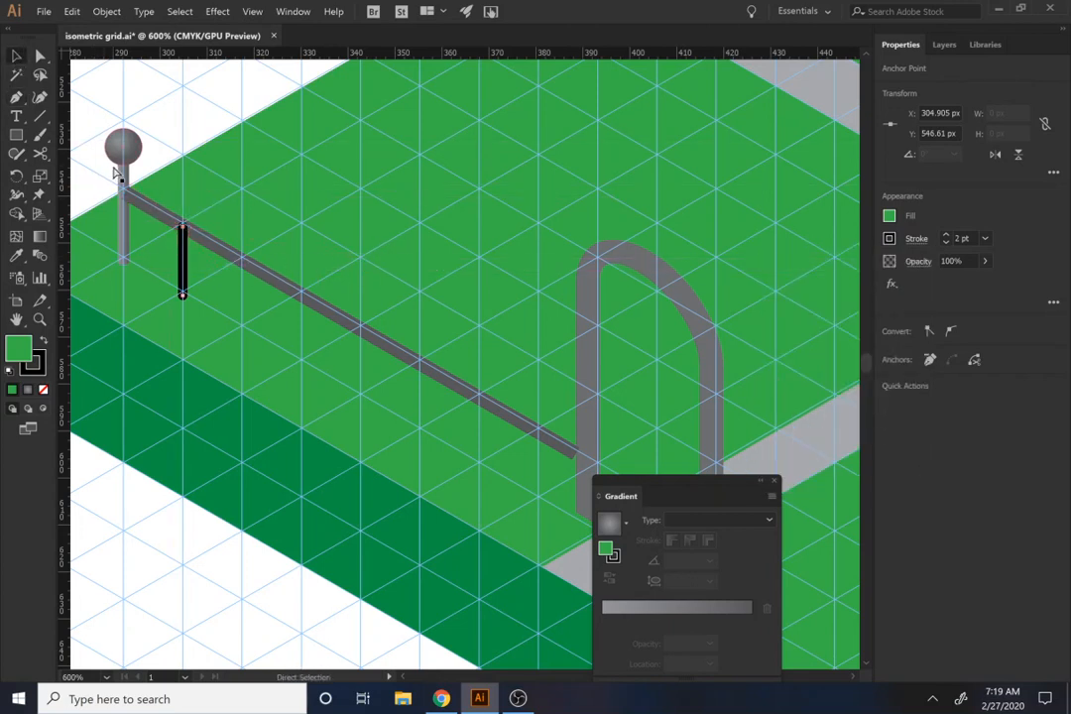
key(v)
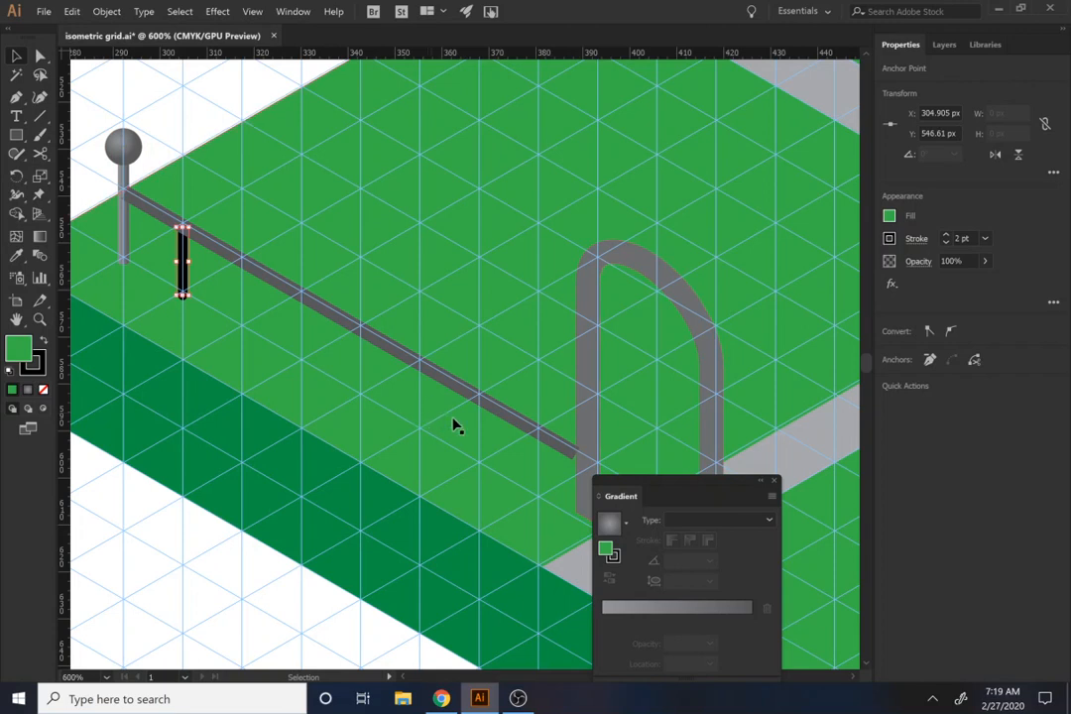
key(i)
click(518, 408)
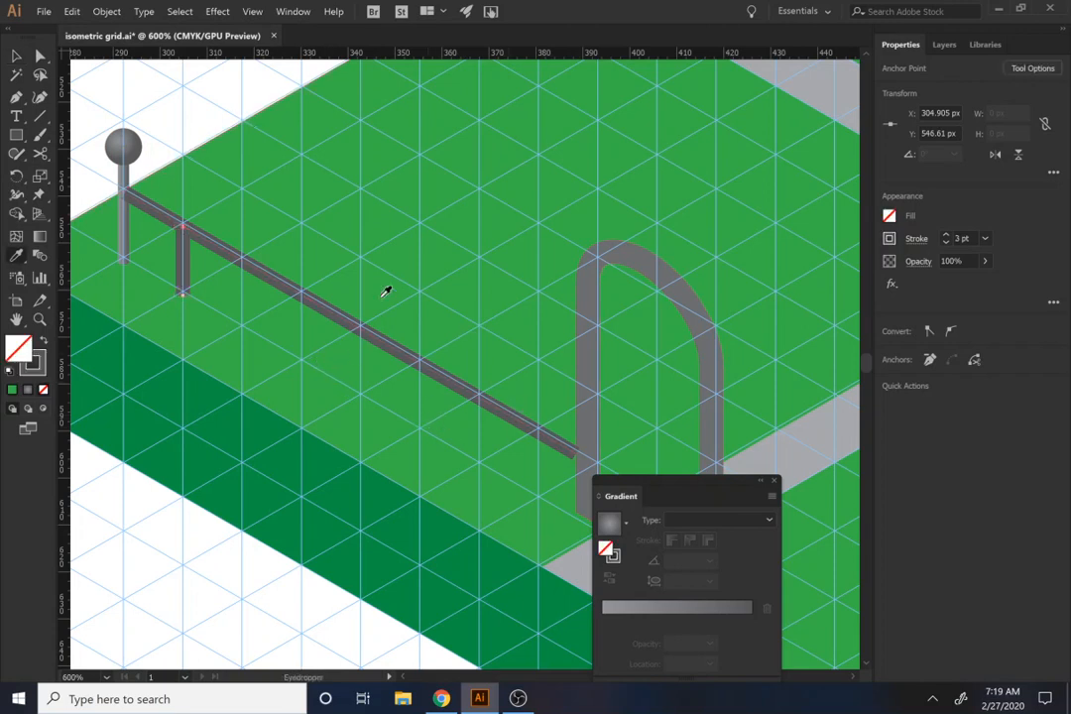
click(914, 239)
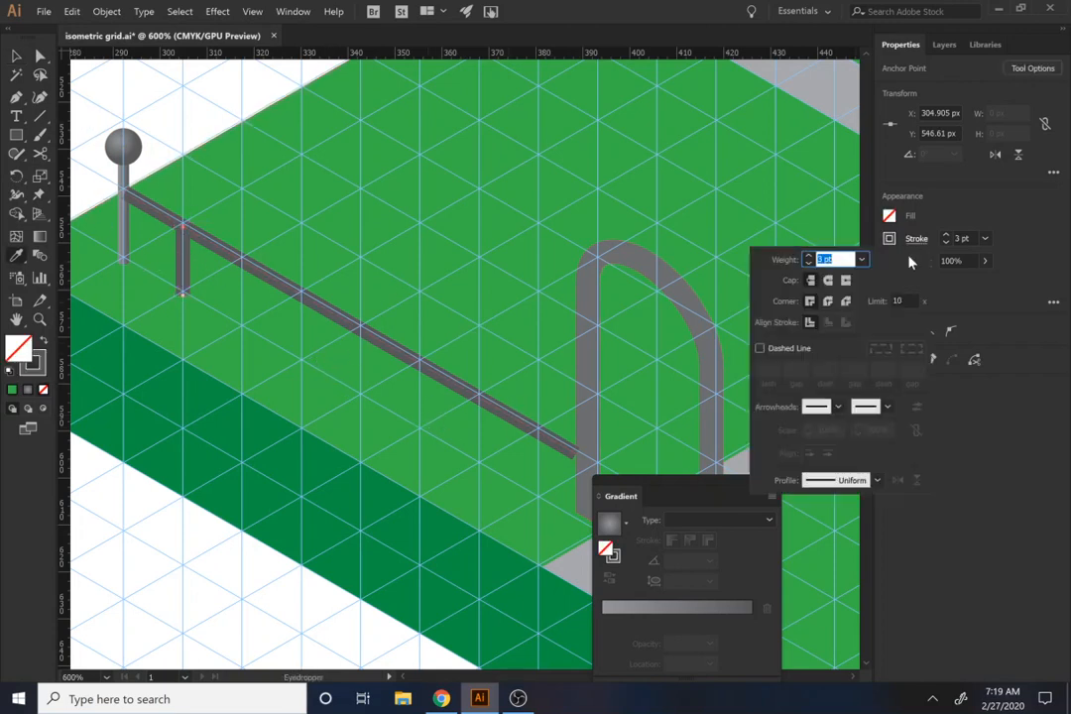
click(828, 281)
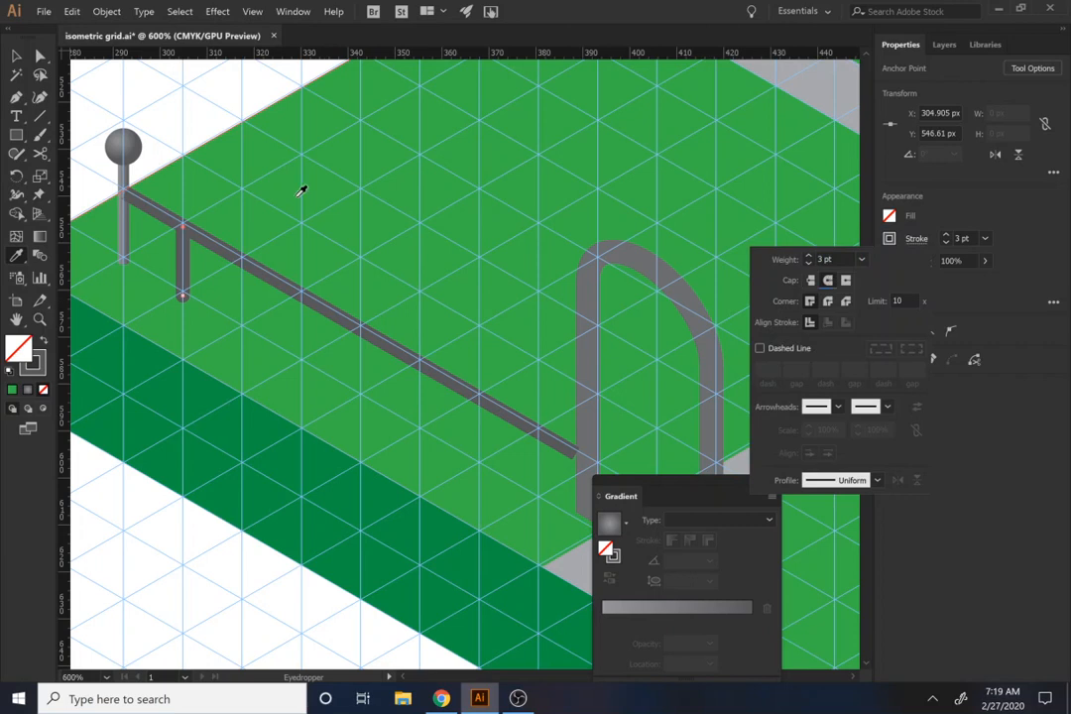
key(v)
click(189, 116)
key(a)
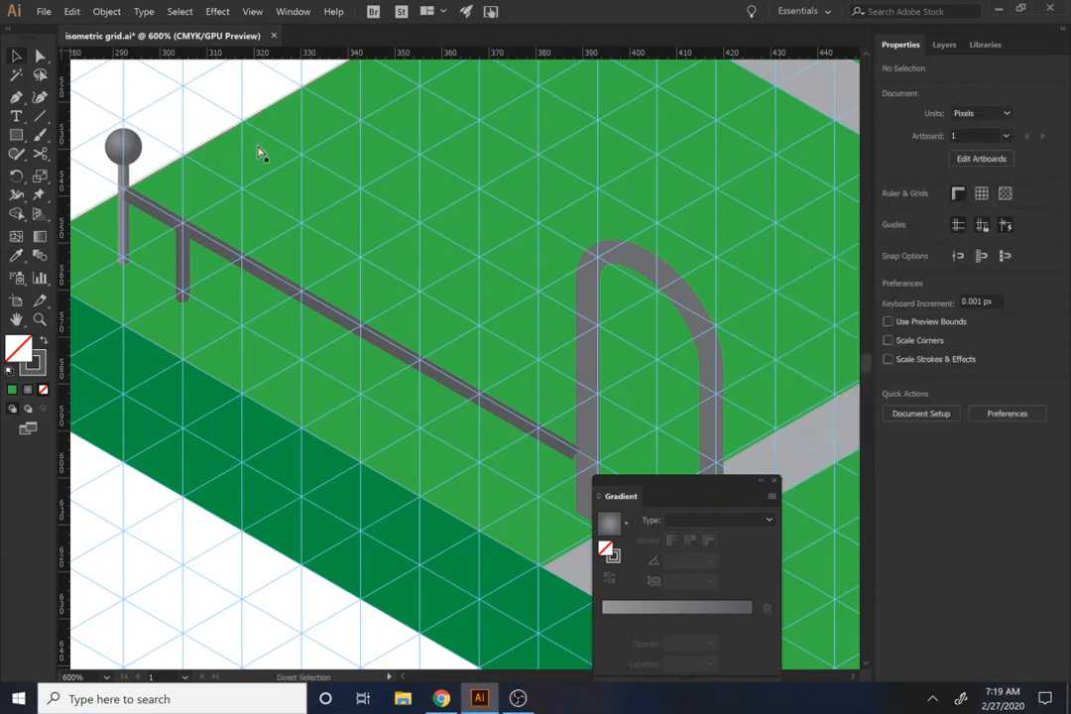
Step: Outline the short vertical path's stroke and fill it with the corner post's linear gray gradient using the Eyedropper
click(185, 281)
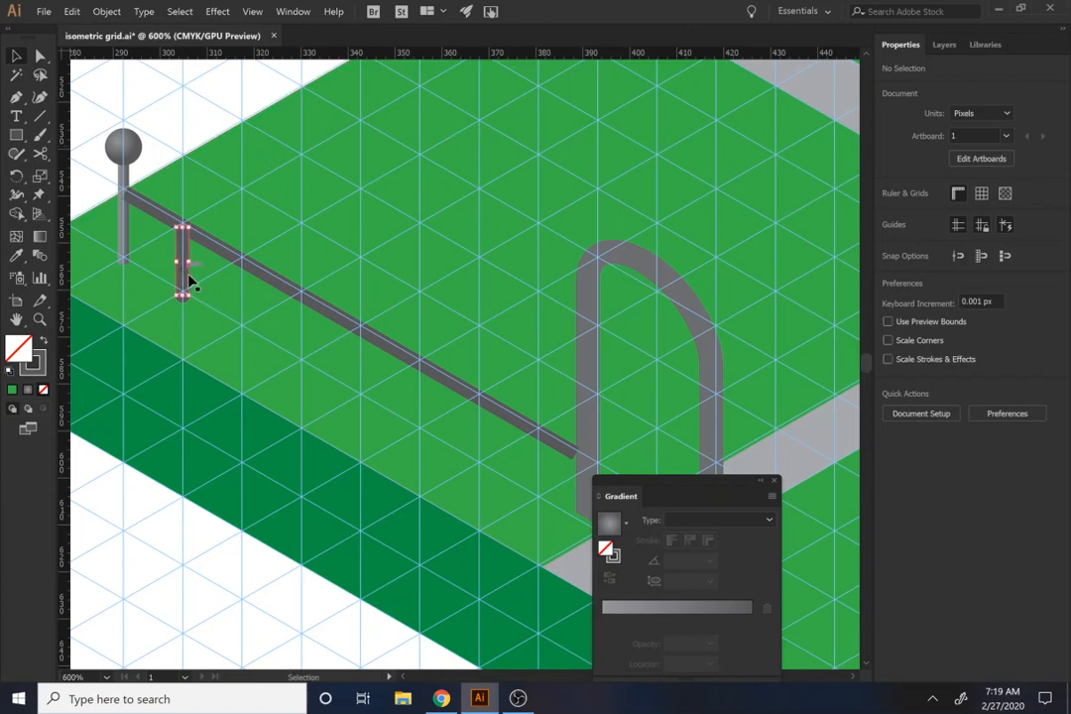
click(106, 11)
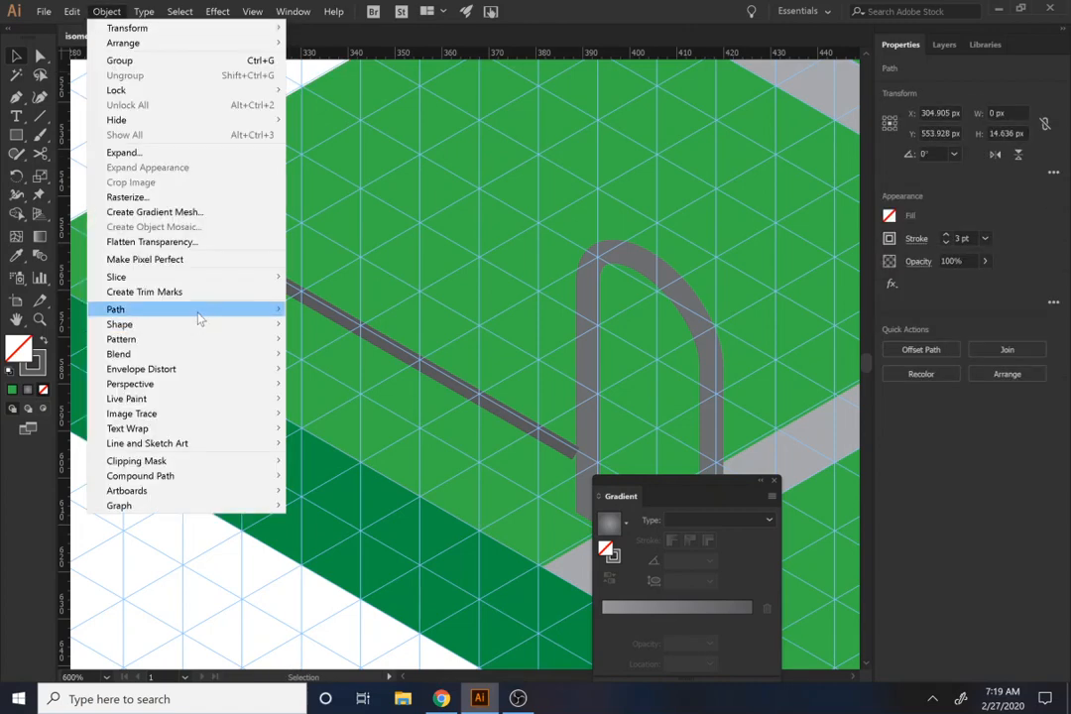
mouse_move(198, 309)
click(330, 343)
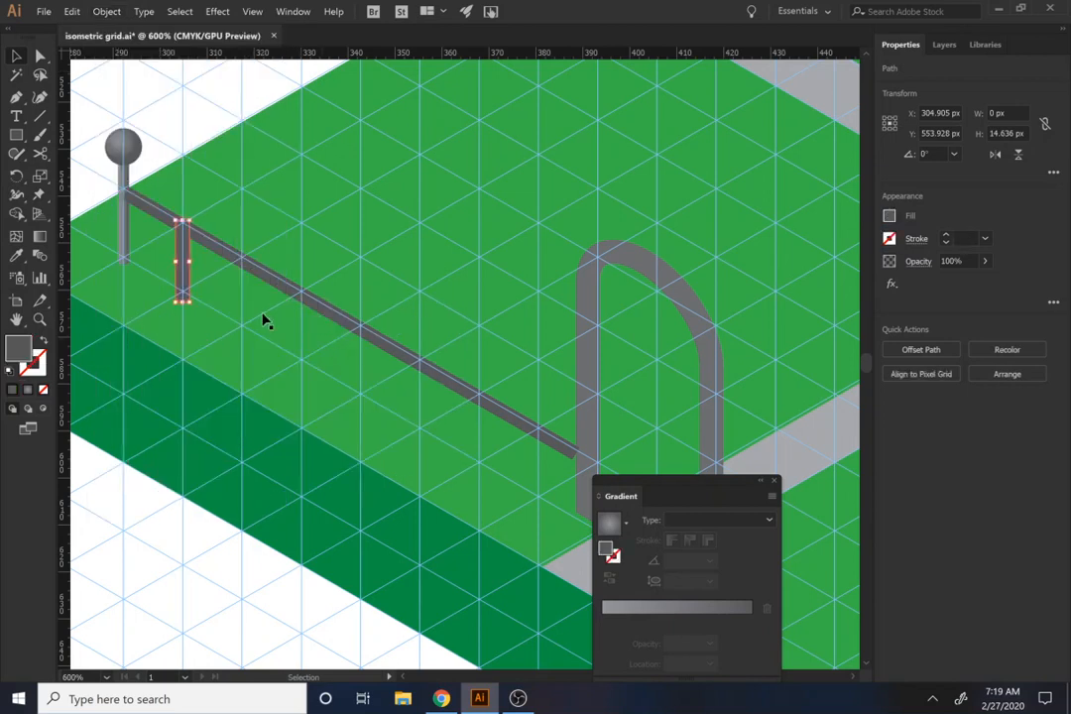
key(i)
click(127, 218)
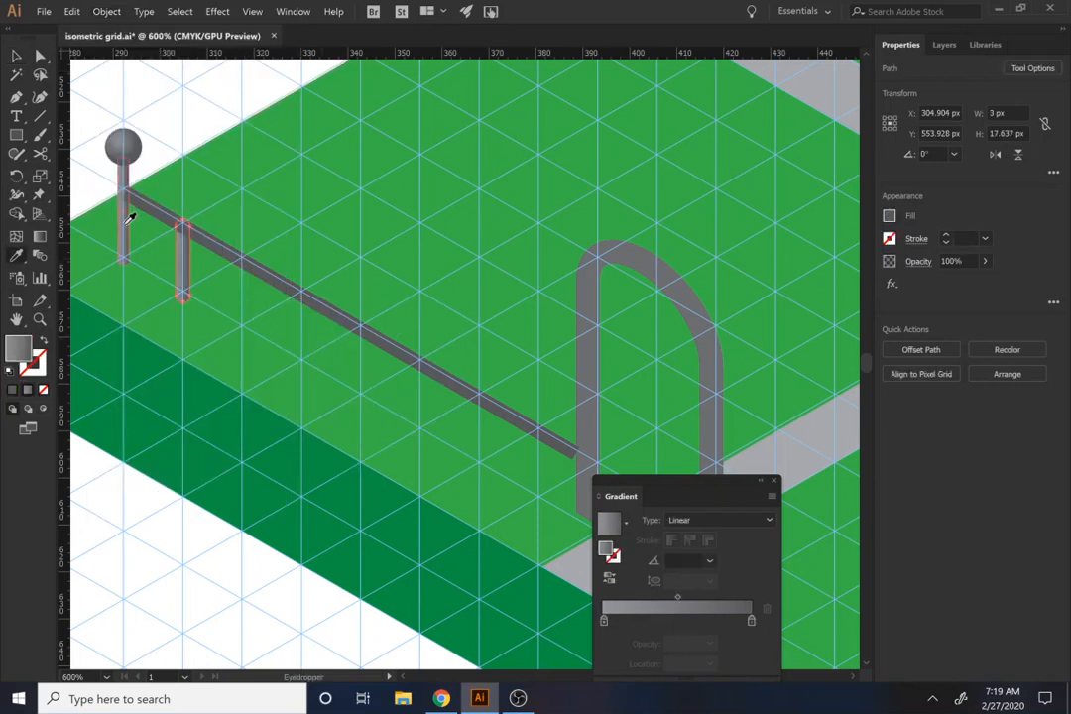
ctrl+click(180, 115)
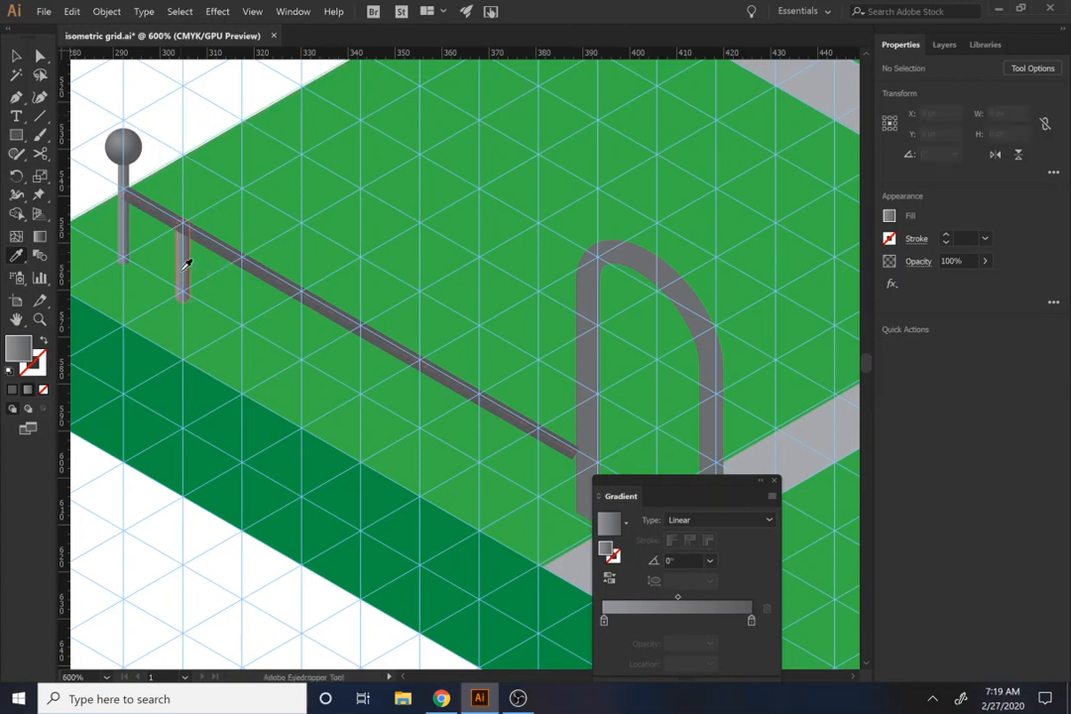
Step: Copy the baluster at every grid column along the rail to make seven, and raise the last two to meet the rail
key(v)
drag(183, 278, 244, 321)
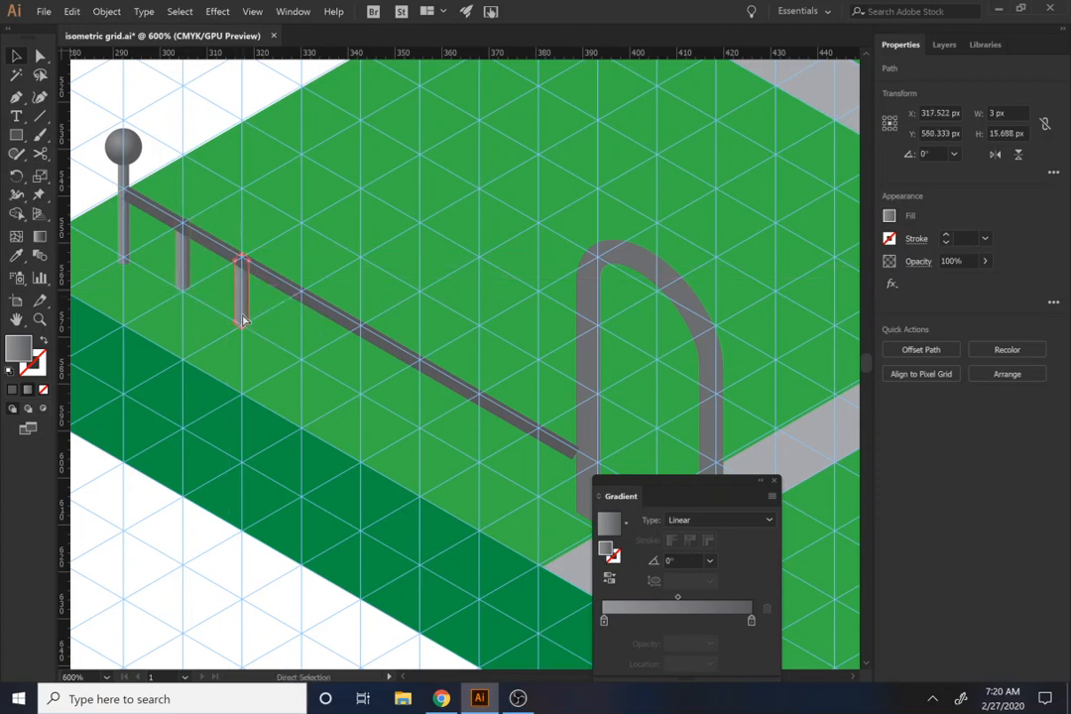
key(ctrl+d)
key(ctrl+d)
key(ctrl+d)
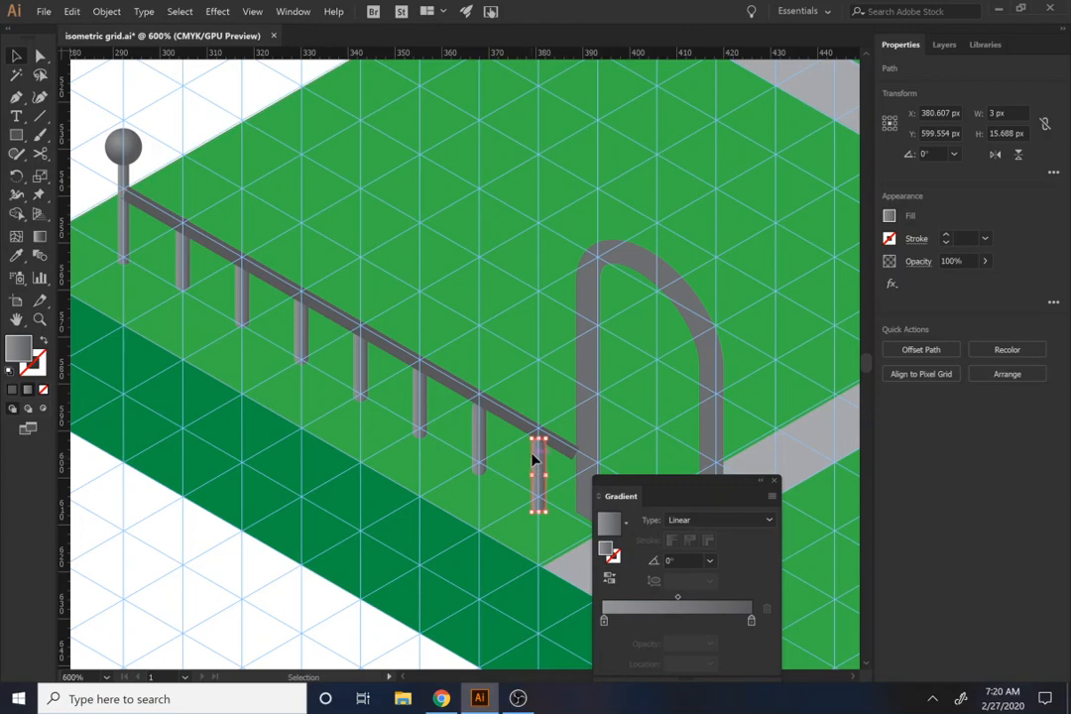
drag(533, 467, 538, 458)
click(485, 434)
Step: Group the seven balusters and the rail on the front-left edge into one fence section
scroll(485, 435, down, 3)
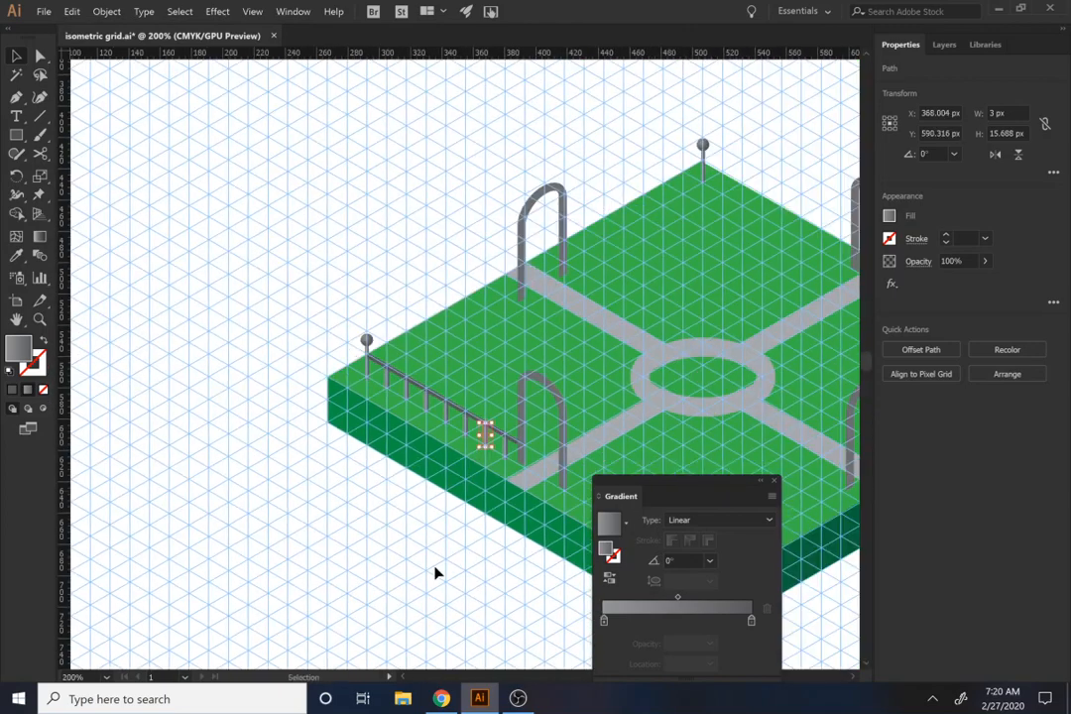
click(464, 533)
click(502, 451)
scroll(462, 471, up, 3)
shift+click(529, 370)
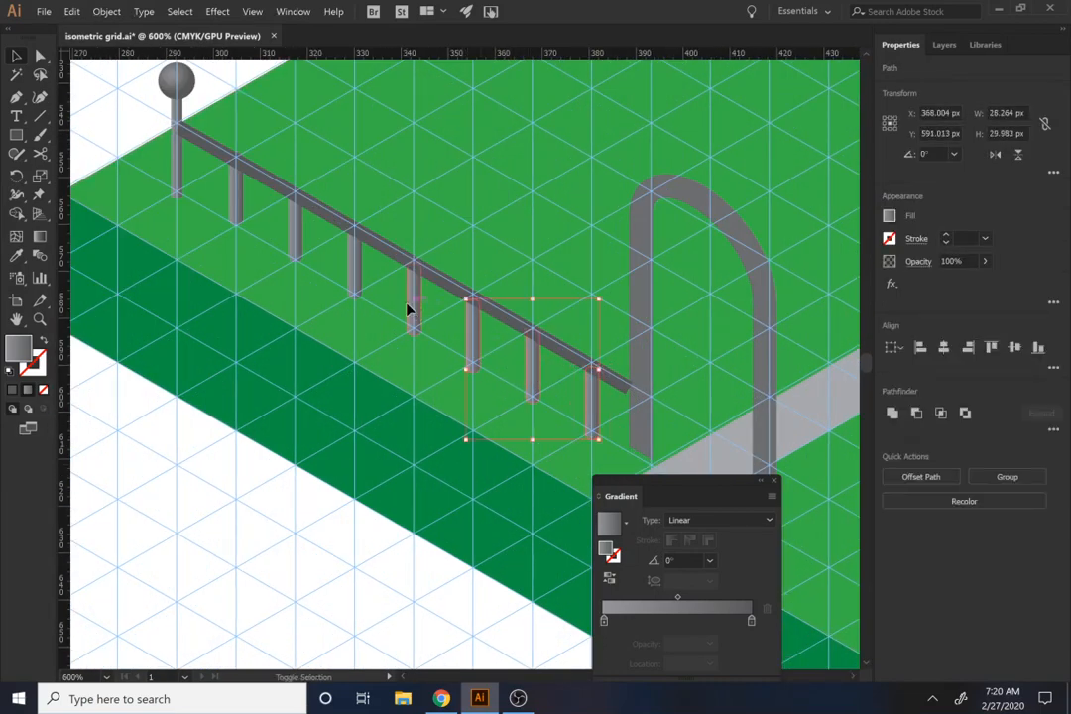
shift+click(352, 279)
shift+click(297, 238)
shift+click(239, 210)
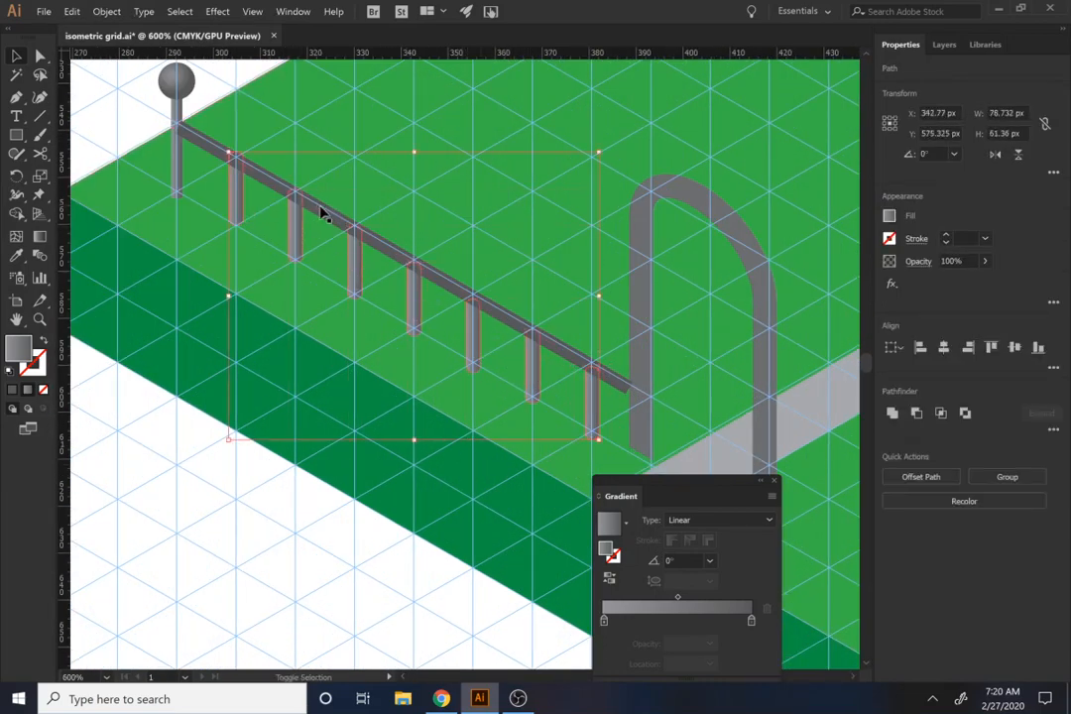
shift+click(305, 203)
scroll(414, 293, down, 2)
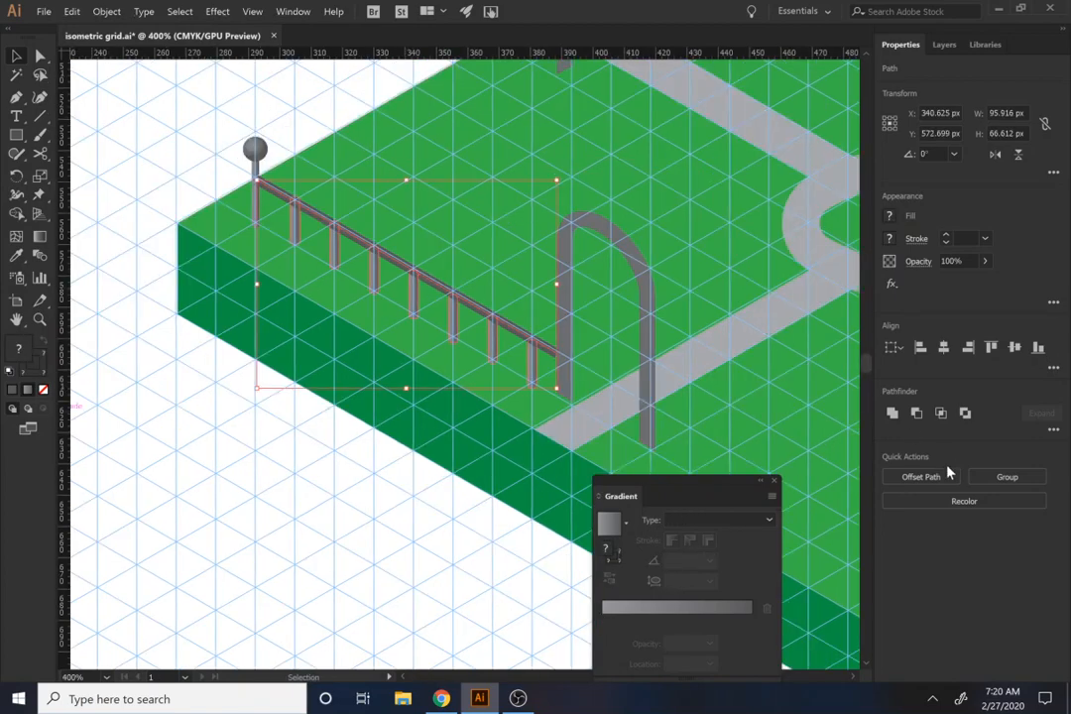
click(1023, 476)
Step: Place a copy of the fence group between the front-left arch and the front corner post
key(space)
drag(432, 416, 282, 337)
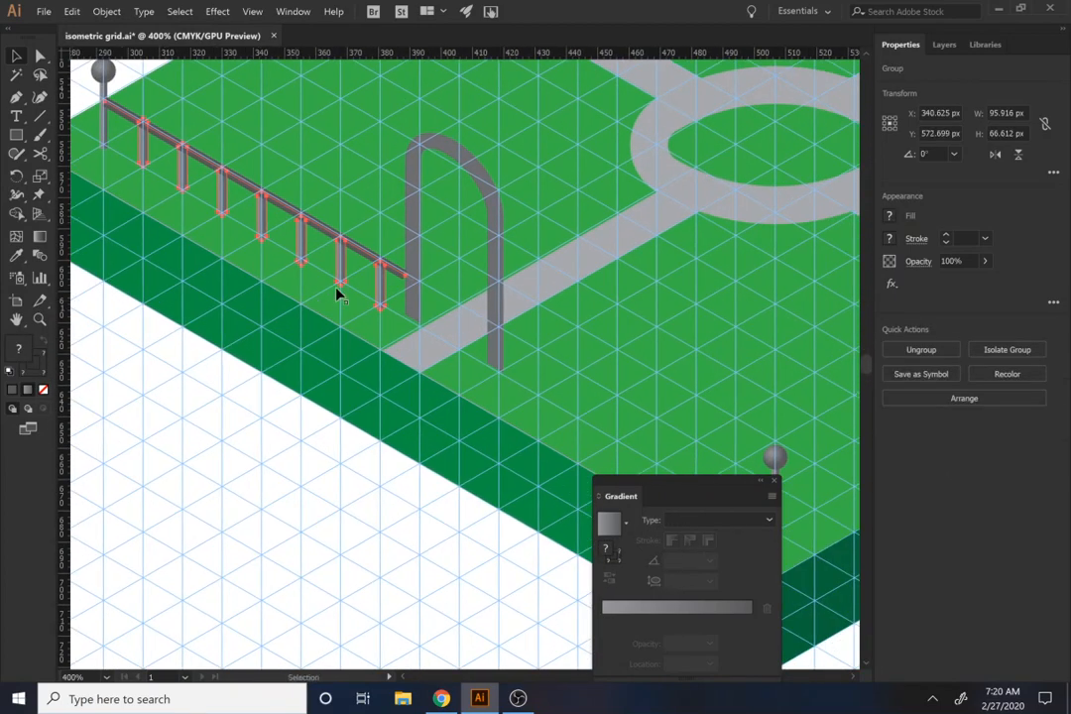
key(space)
drag(442, 312, 356, 263)
drag(303, 217, 670, 434)
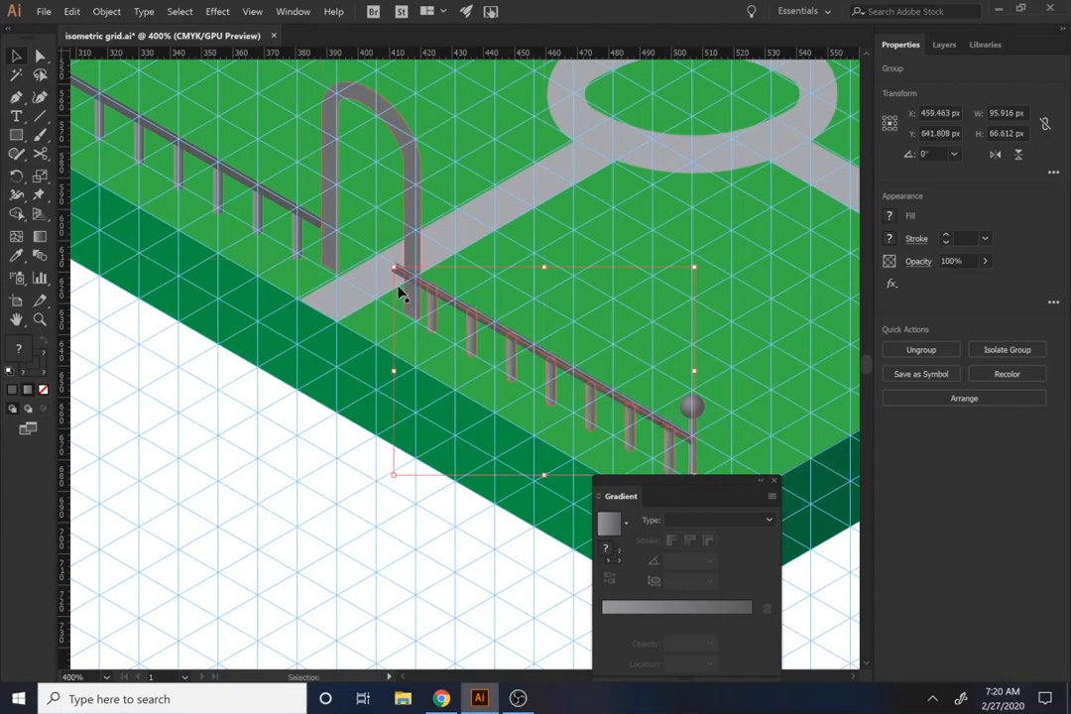
Step: Shorten the copied fence's rail by moving its left end anchor onto the arch's near leg
key(a)
click(347, 444)
drag(395, 268, 417, 280)
Step: Create a reflected copy of the shortened fence group, mirrored left to right
drag(472, 422, 269, 397)
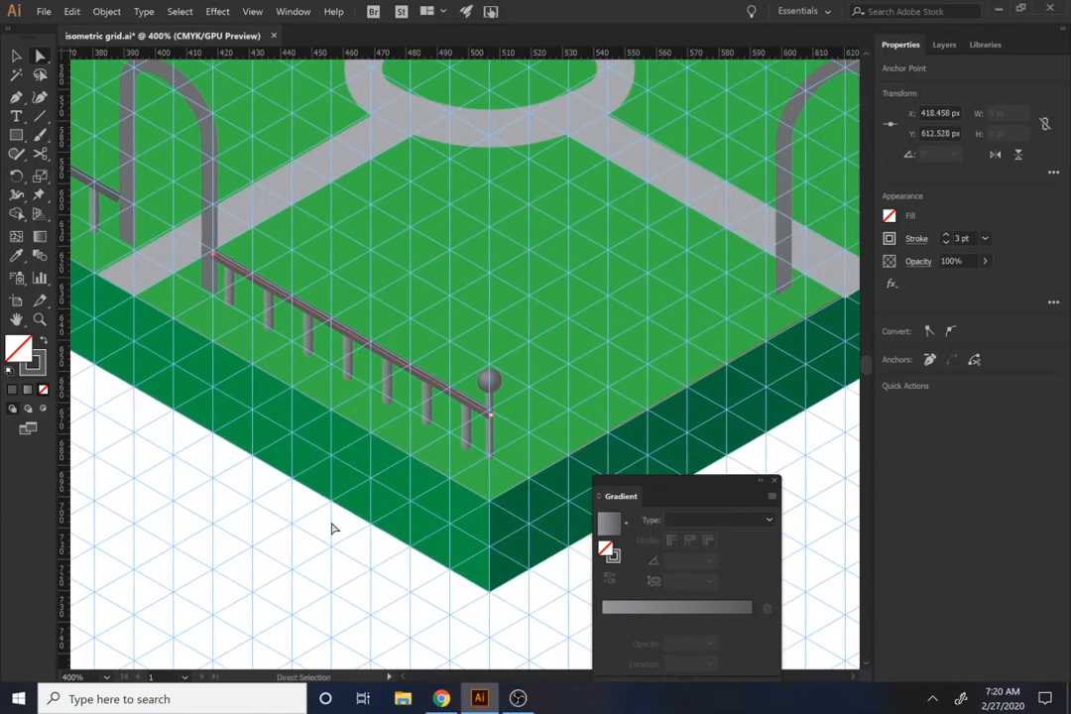
key(v)
click(420, 490)
click(447, 397)
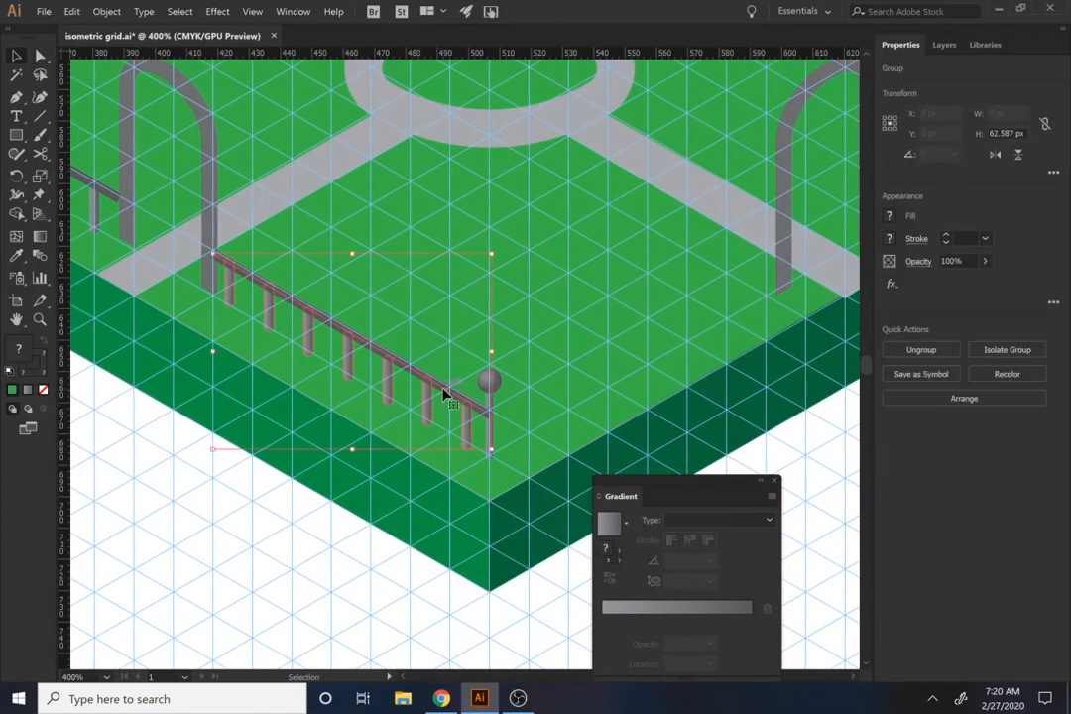
right_click(448, 402)
mouse_move(328, 349)
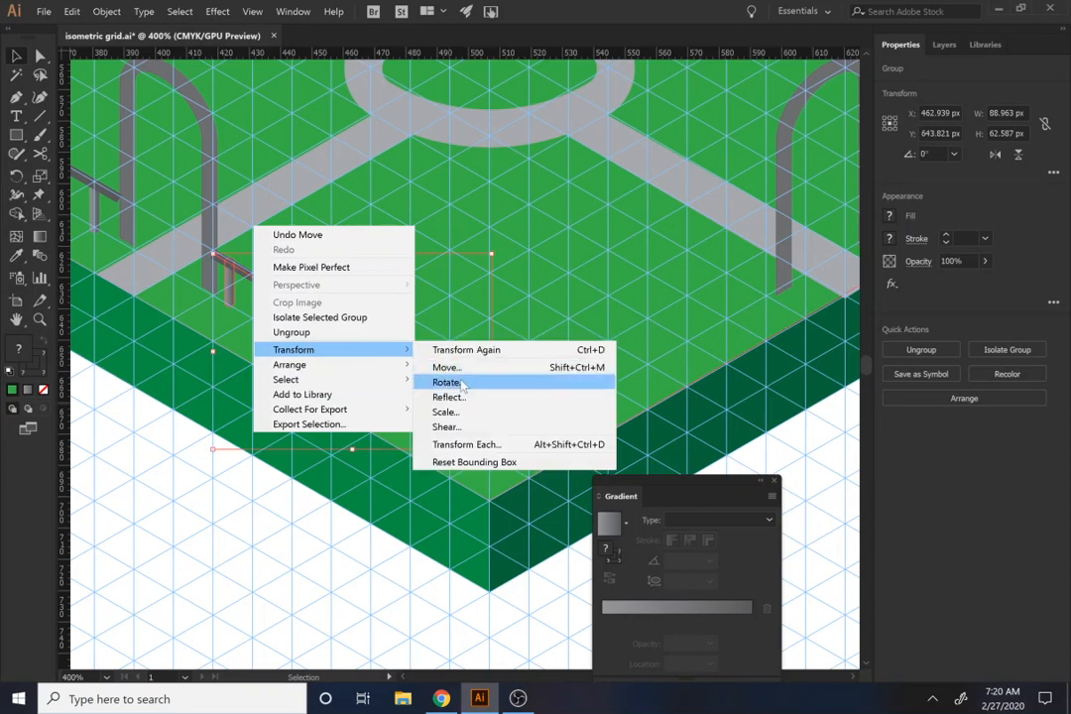
click(447, 396)
click(610, 420)
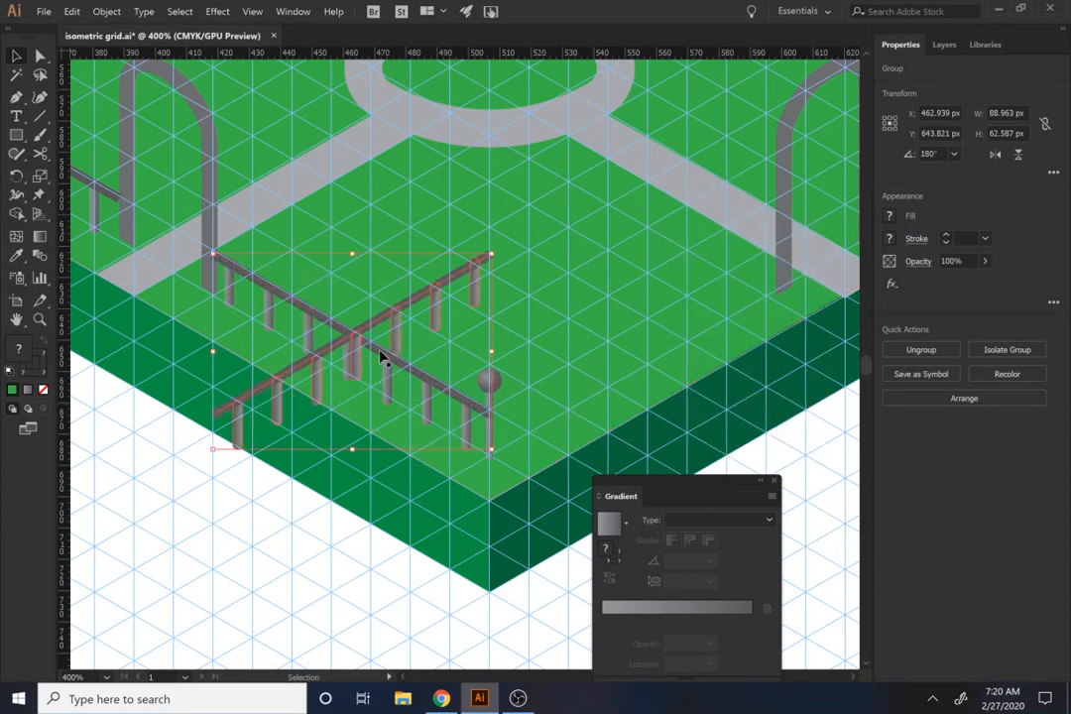
Step: Move the reflected fence to the front-right edge, hide the guides, and align its rail end with the front corner post
drag(331, 360, 543, 397)
scroll(490, 444, up, 1)
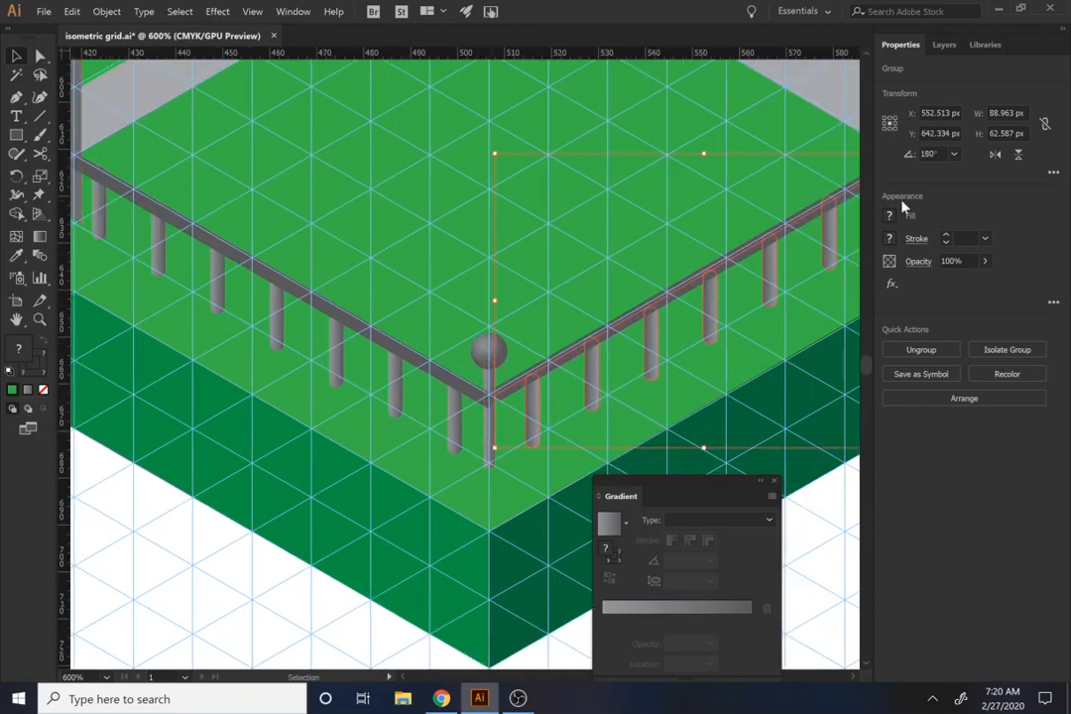
key(ctrl+;)
click(489, 349)
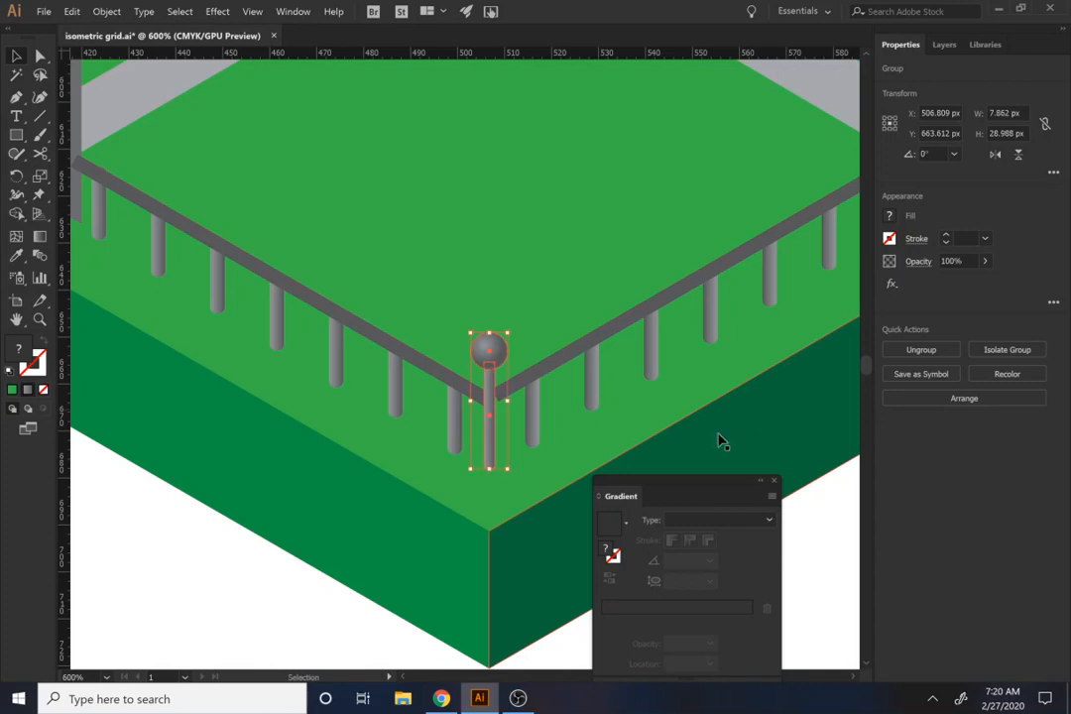
click(554, 398)
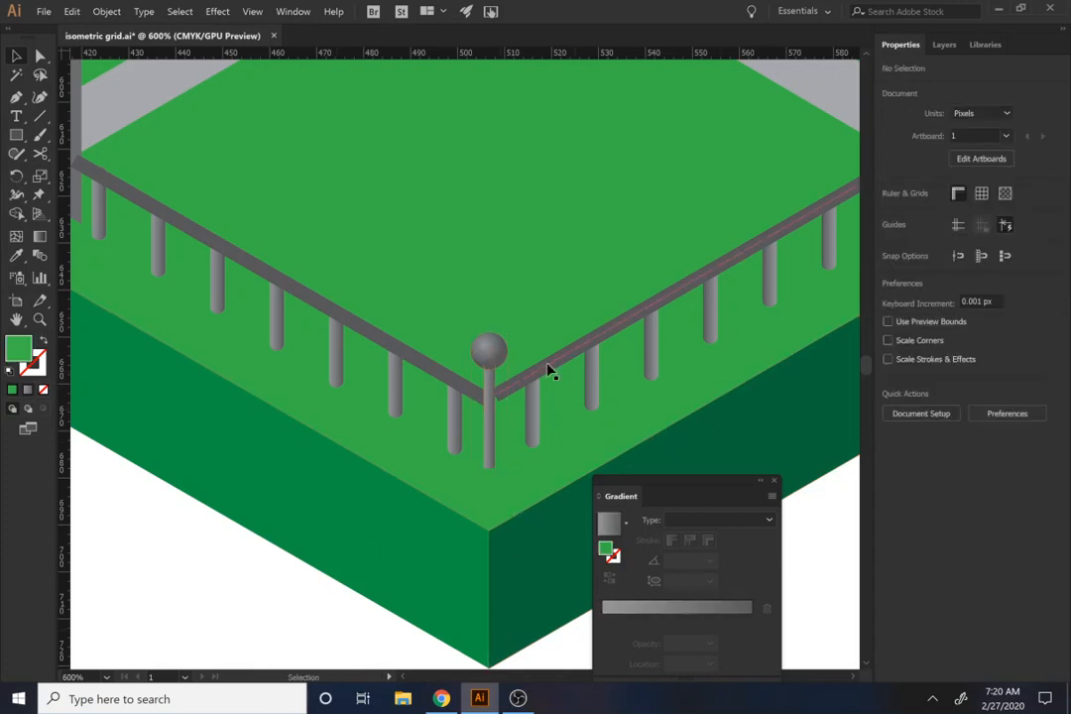
click(550, 363)
drag(550, 362, 545, 375)
Step: Extend the front-right fence's rail by moving its upper end anchor onto the near leg of the front-right arch
drag(634, 359, 370, 489)
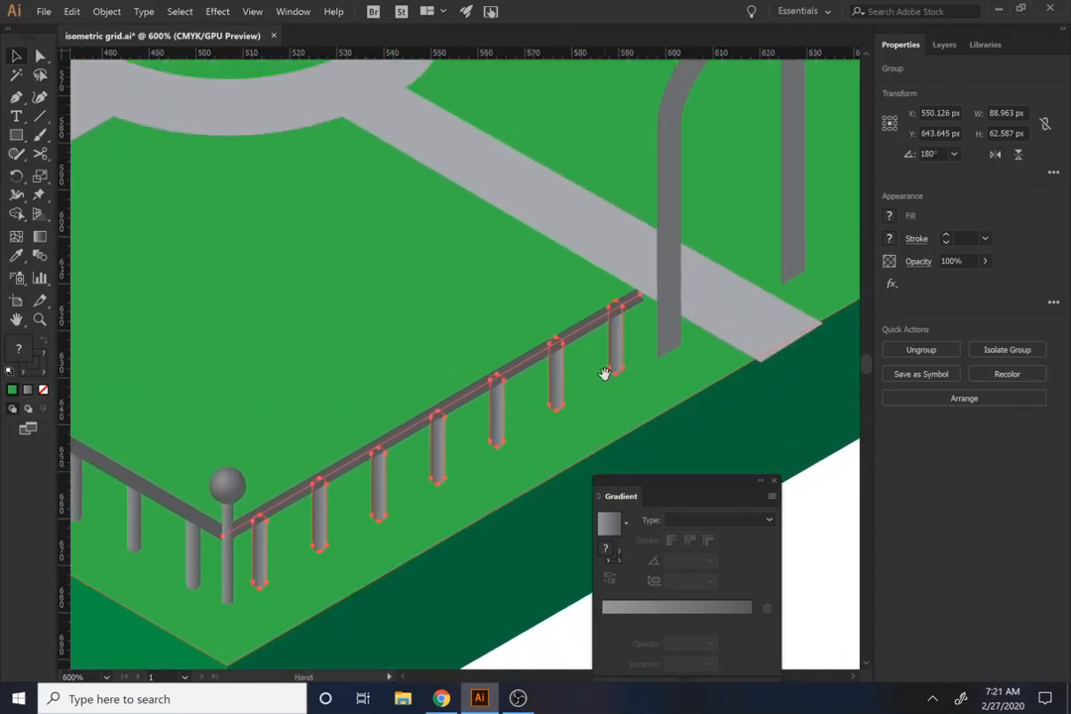
drag(605, 373, 557, 405)
key(a)
drag(596, 337, 614, 319)
click(567, 374)
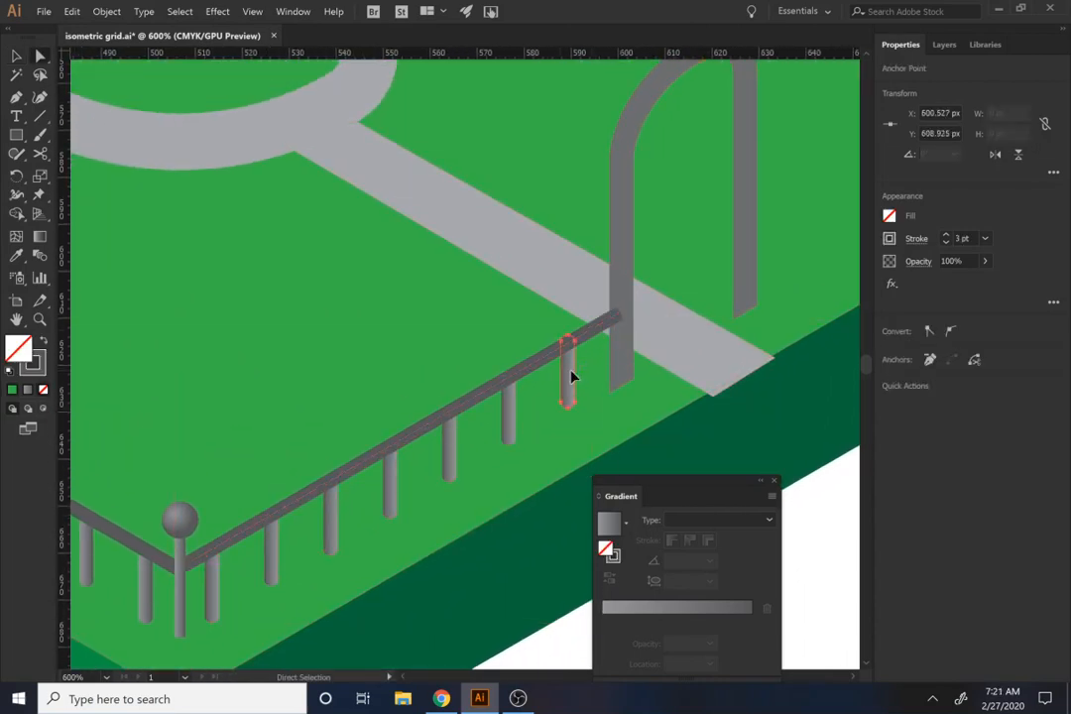
Step: Copy the front-right fence to the far side of the front-right arch, aligning its rail end with the right corner post
drag(539, 363, 358, 411)
key(v)
click(268, 457)
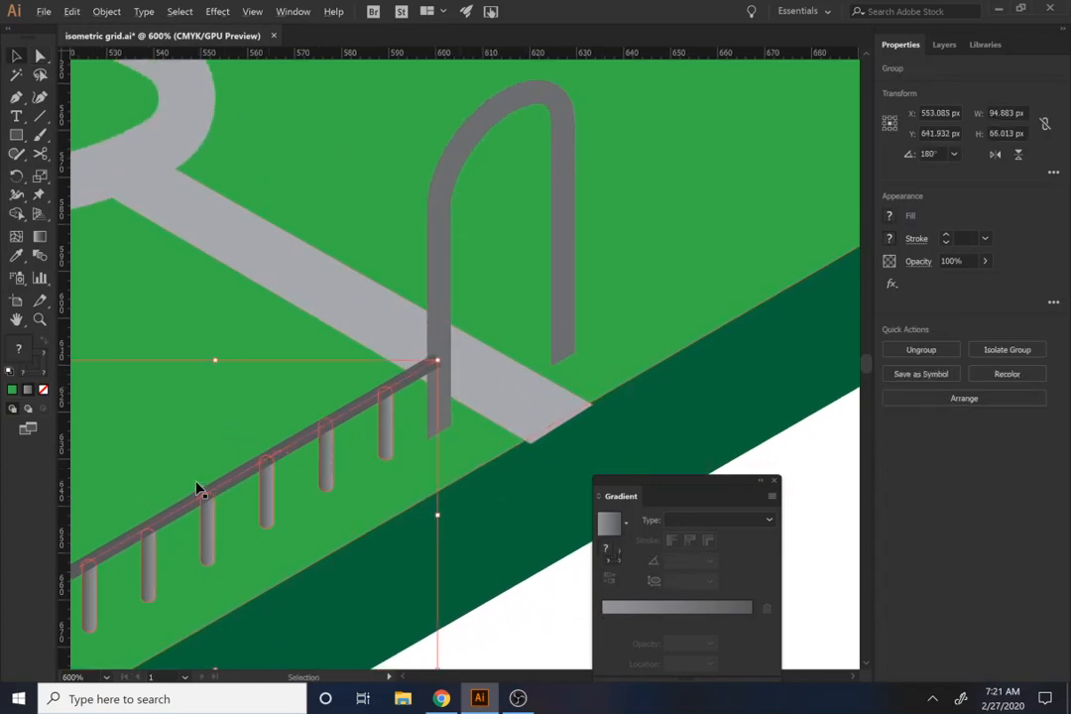
drag(192, 502, 760, 174)
drag(805, 232, 557, 358)
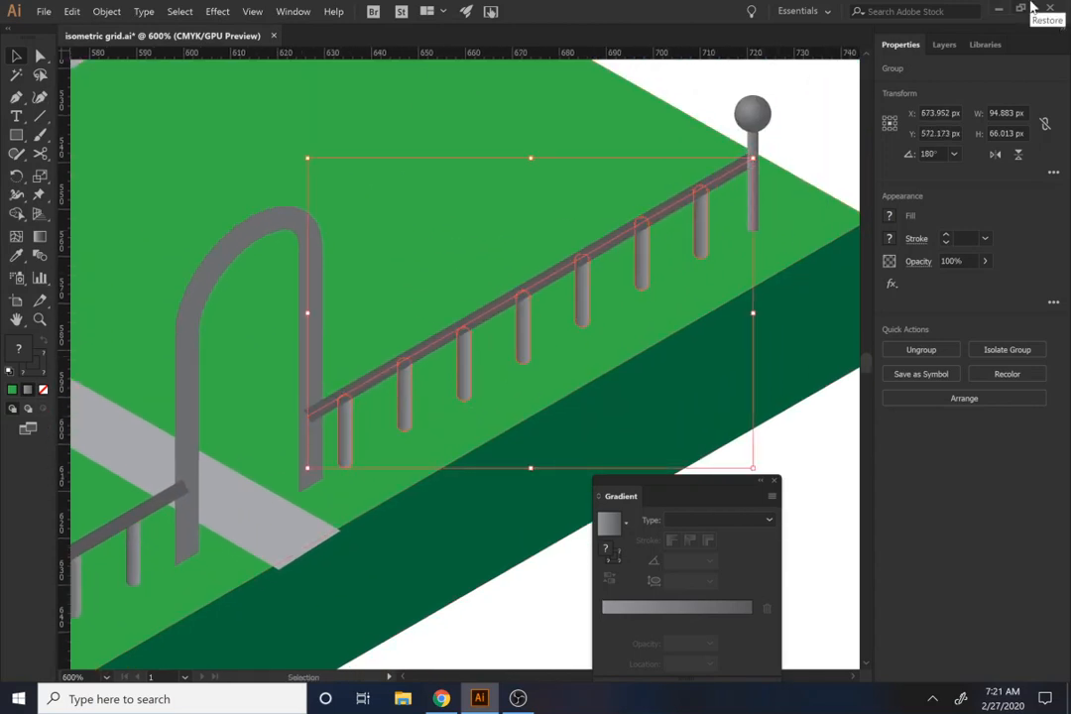
Step: Bring the front-right arch in front of the fences so it covers both adjoining rail ends
click(222, 266)
key(a)
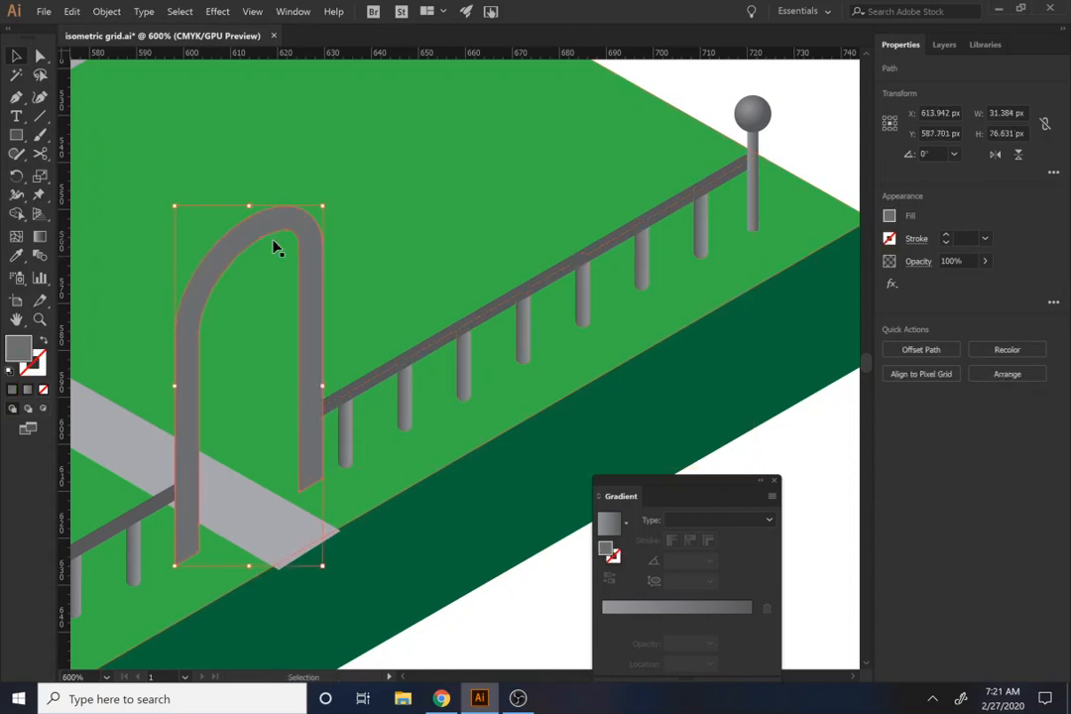
drag(461, 290, 313, 351)
key(v)
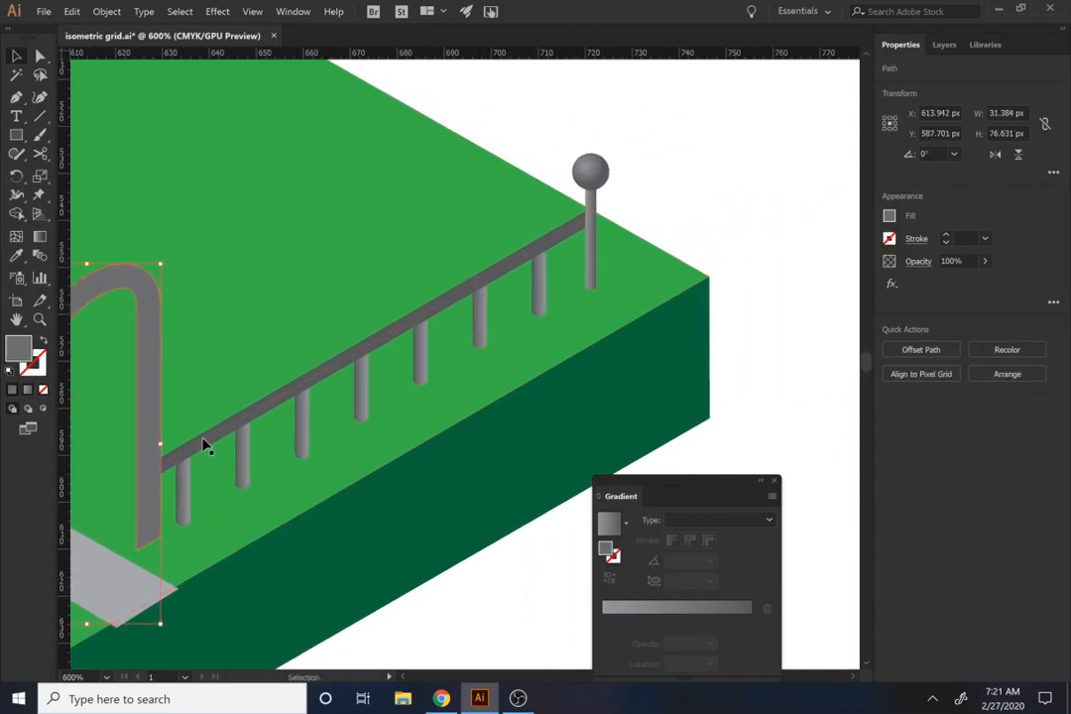
scroll(433, 340, down, 1)
scroll(439, 342, up, 4)
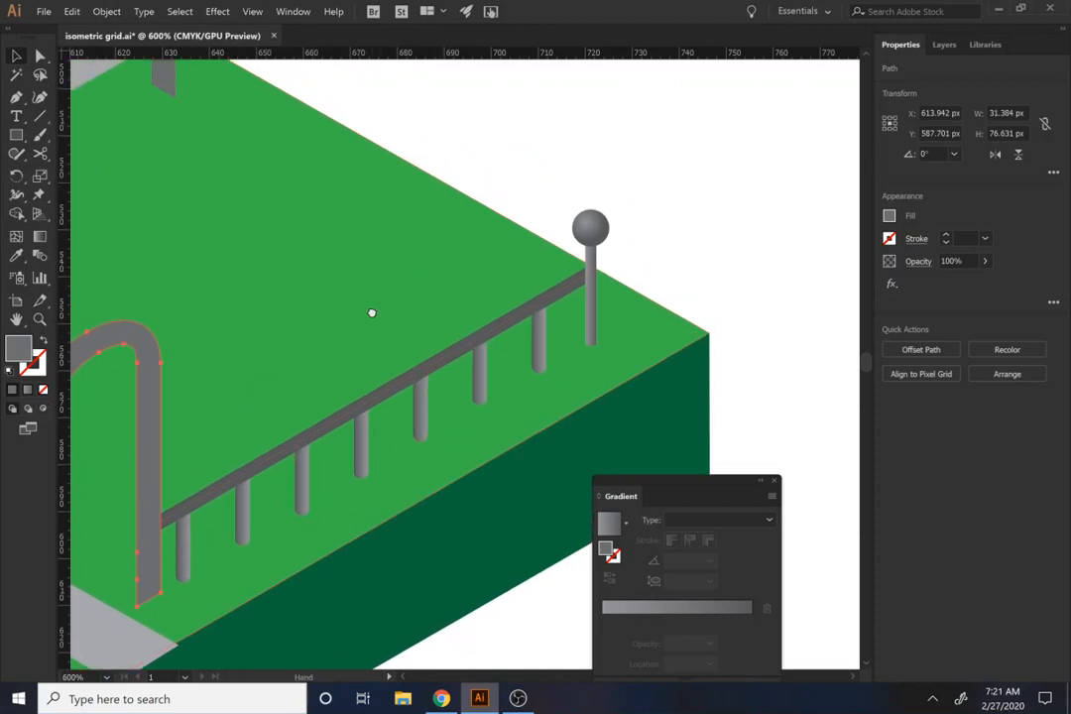
scroll(547, 315, down, 5)
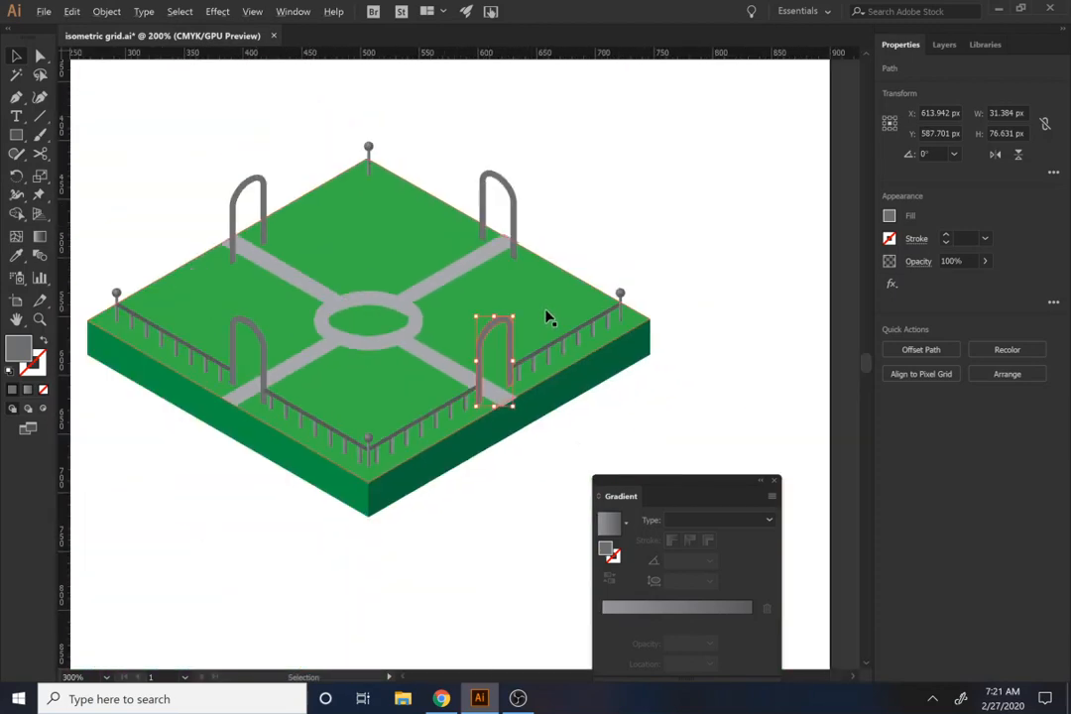
scroll(535, 328, up, 2)
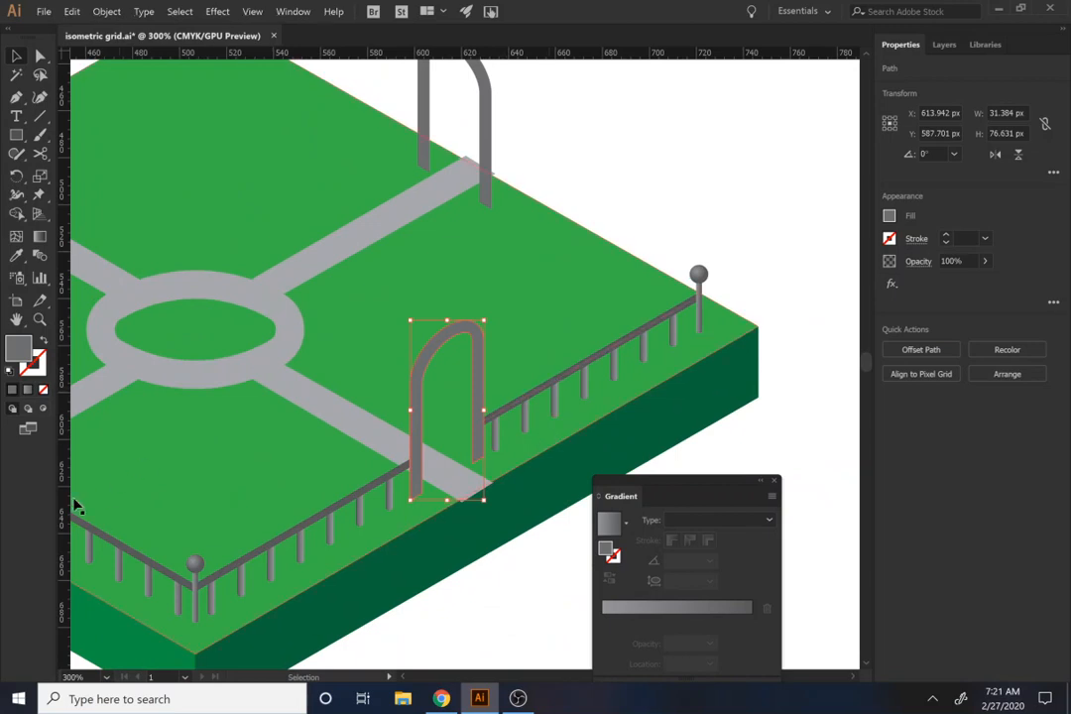
Step: Copy both front-left fences to the back-right edge and align them with the right corner post
drag(133, 489, 382, 469)
click(326, 503)
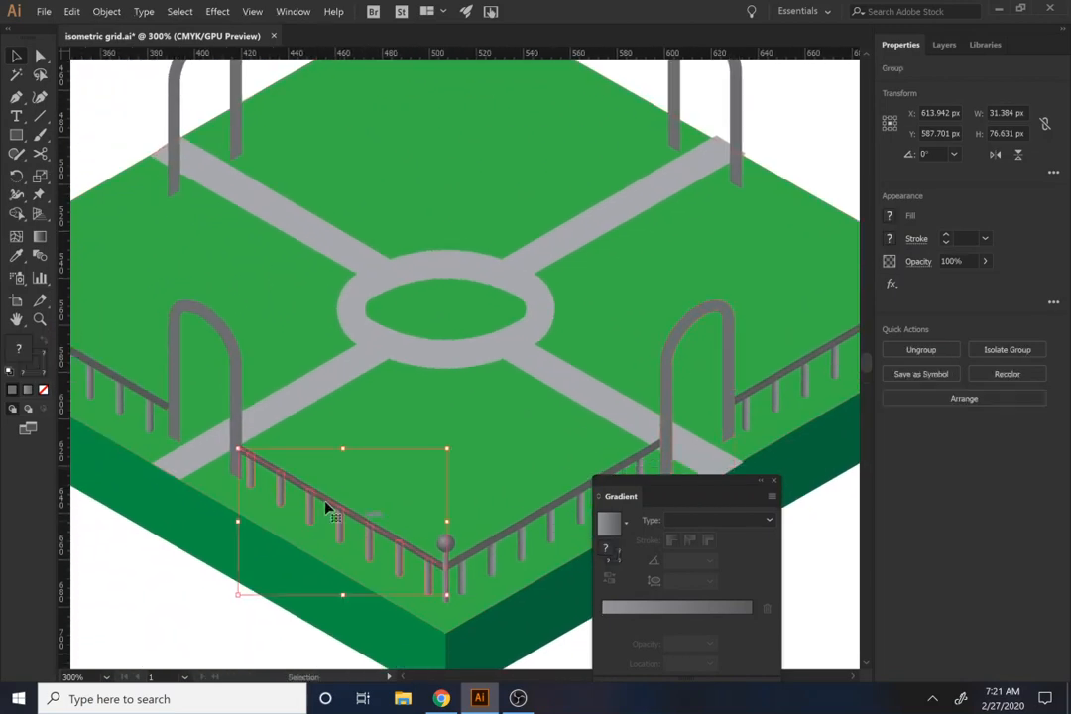
shift+click(111, 379)
drag(328, 506, 777, 179)
scroll(431, 358, right, 5)
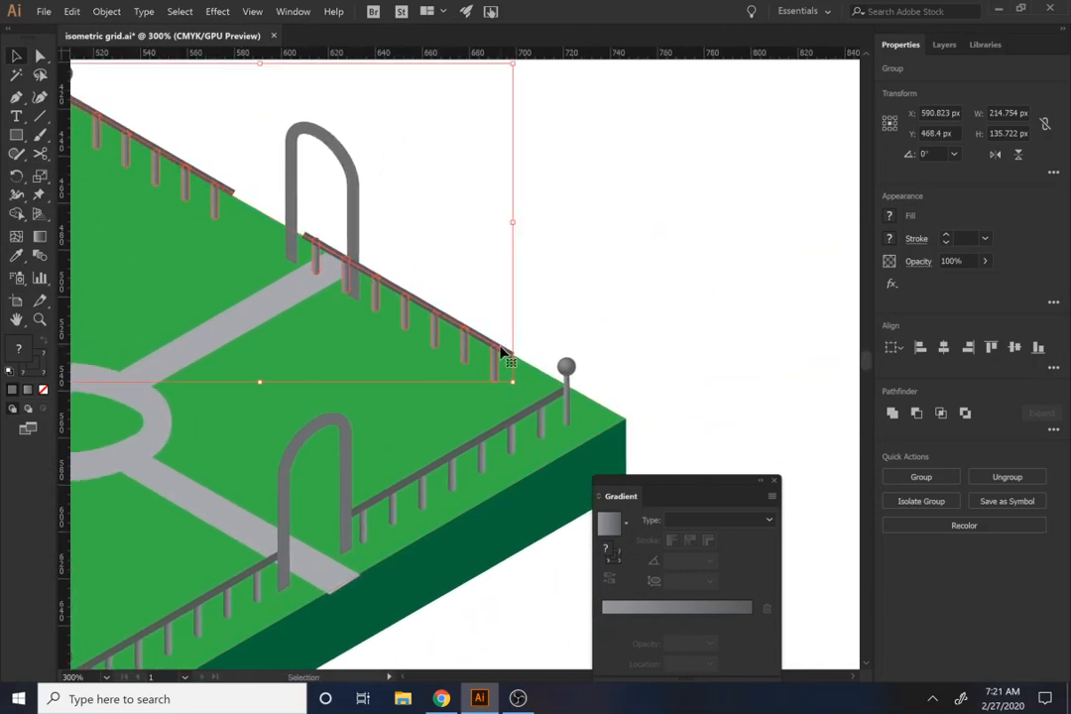
drag(486, 346, 550, 388)
click(513, 277)
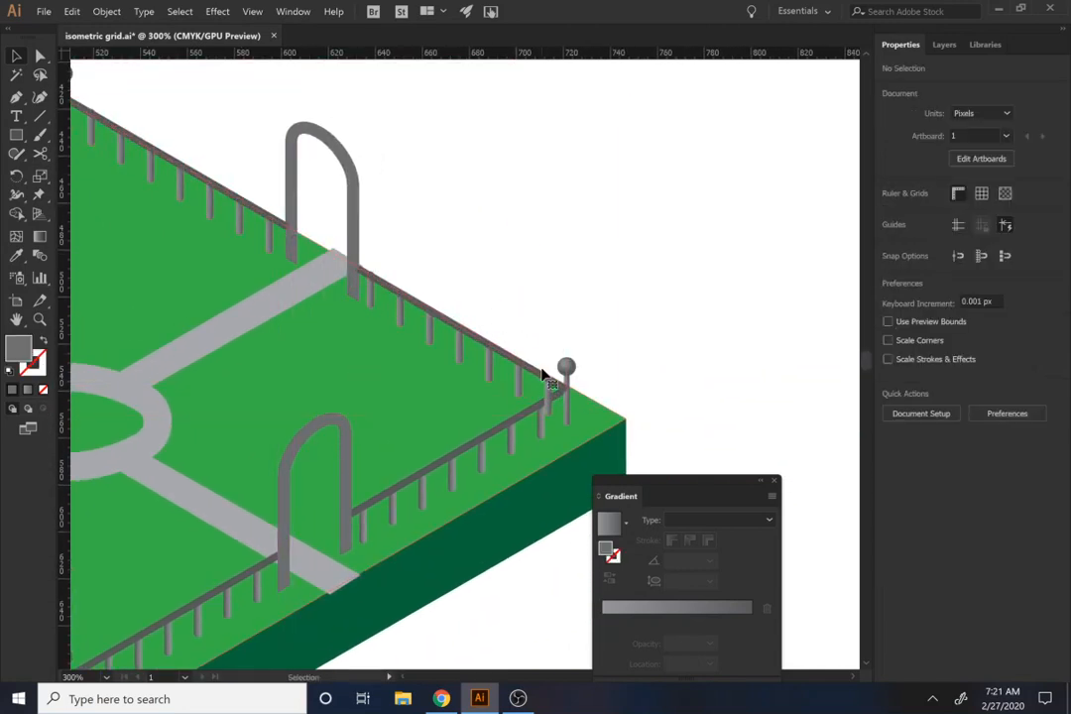
click(540, 378)
click(533, 374)
key(v)
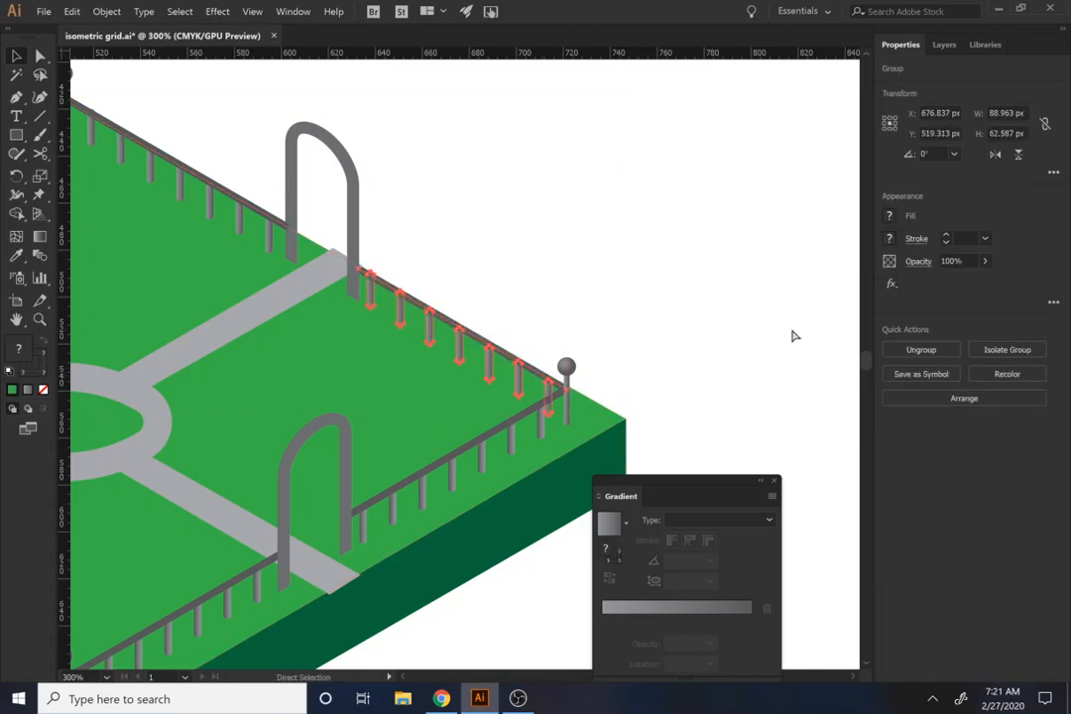
click(468, 183)
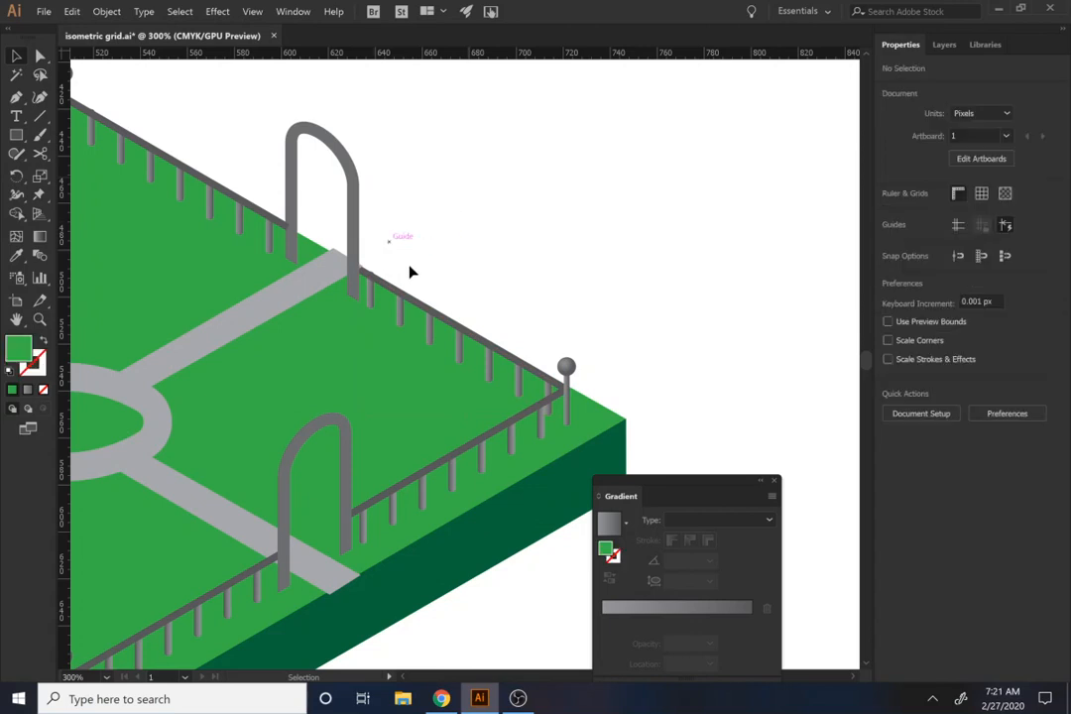
Step: Pull the outer end of the back-right path inward so it stops at the fence line along the slab's edge
scroll(389, 311, up, 2)
click(375, 255)
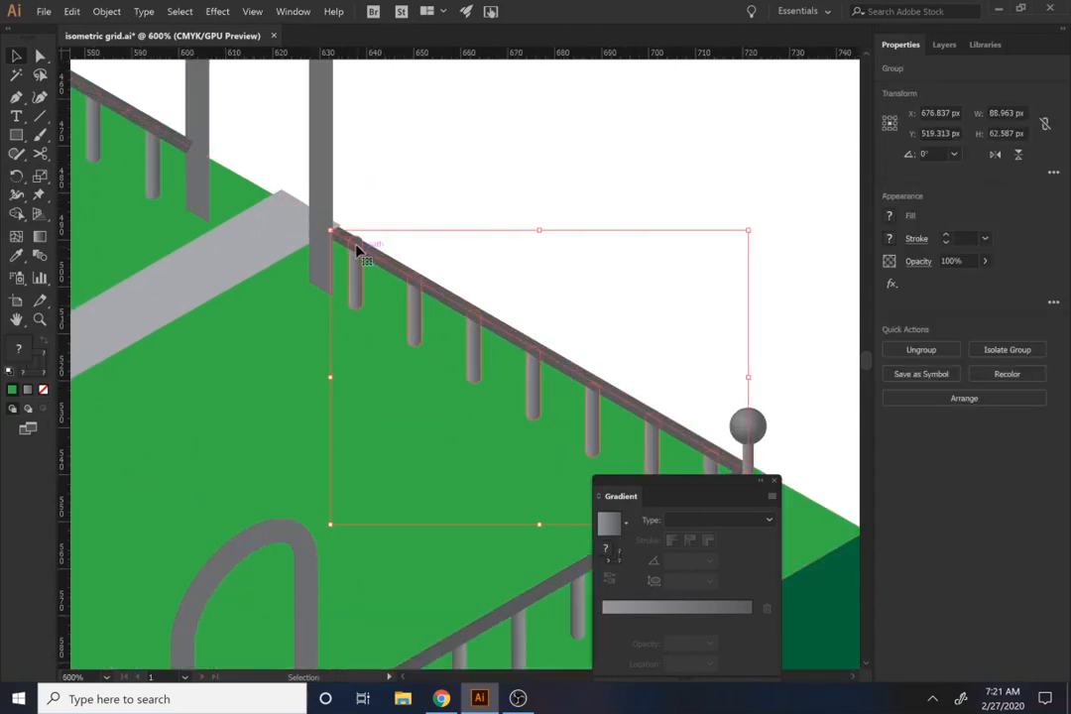
key(a)
click(330, 232)
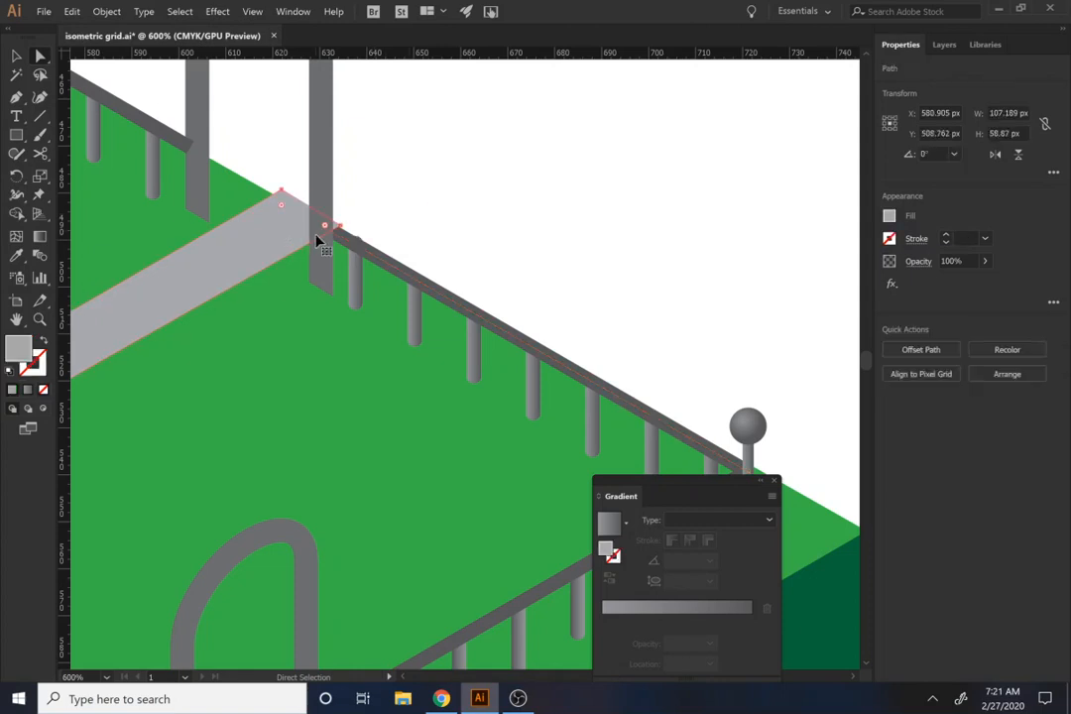
shift+click(318, 241)
key(ctrl+])
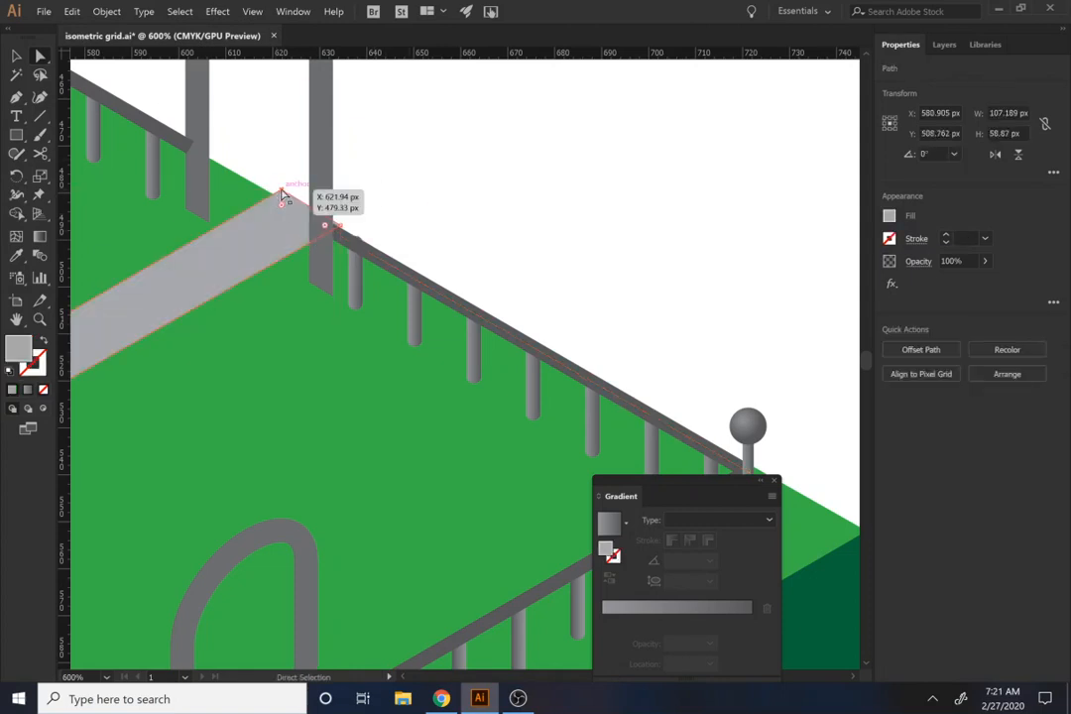
drag(282, 189, 338, 239)
click(364, 179)
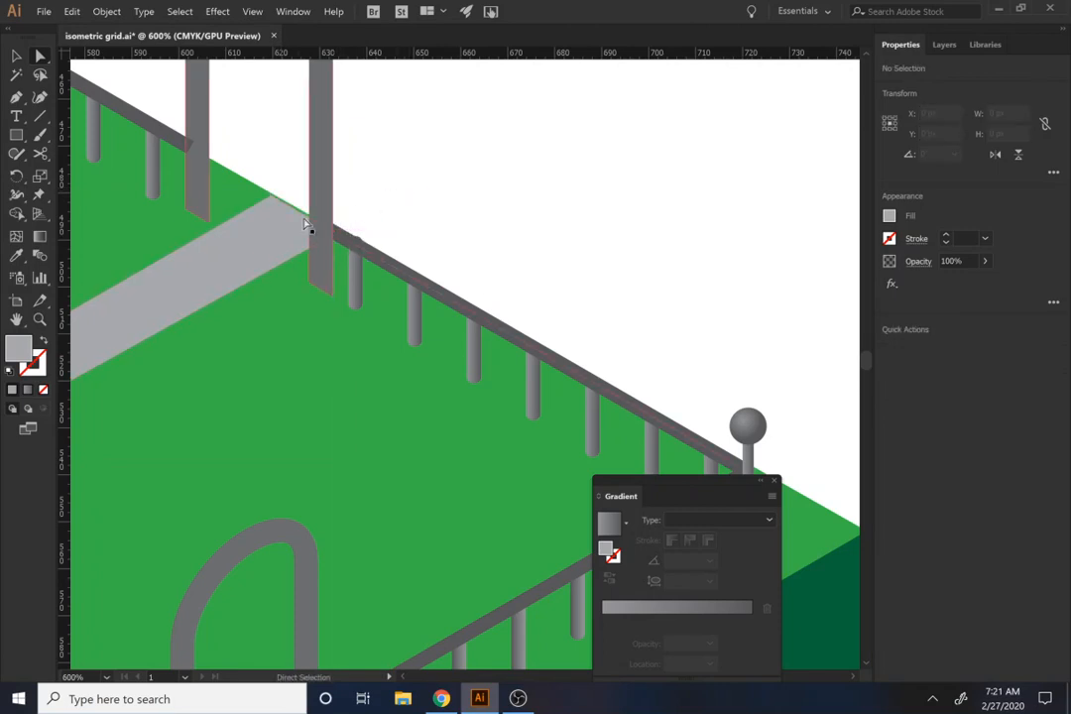
click(311, 228)
click(264, 239)
Step: Bring the back-right arch in front of the fences that meet its legs
drag(382, 179, 824, 348)
click(611, 317)
click(634, 305)
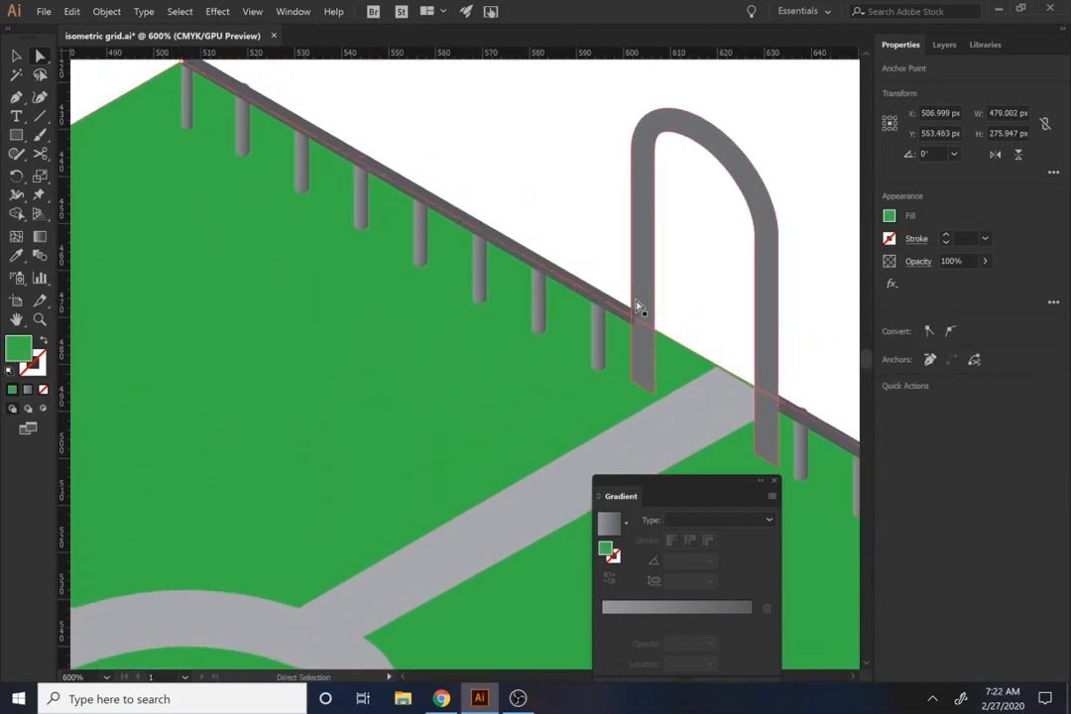
click(540, 313)
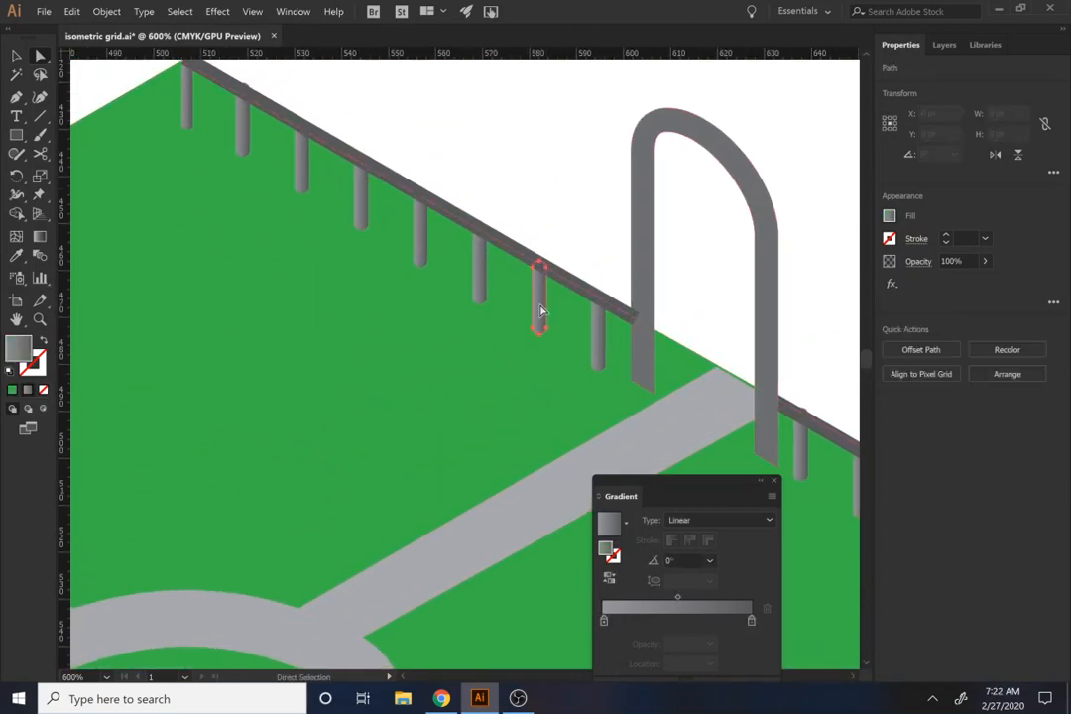
key(v)
click(514, 144)
click(557, 274)
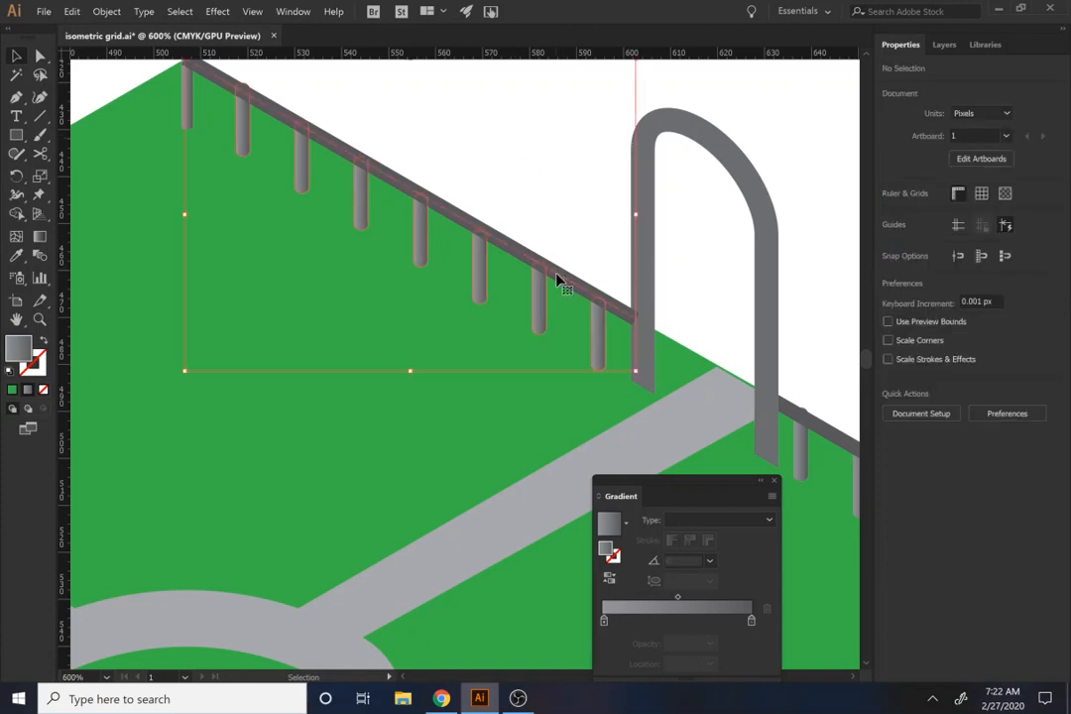
ctrl+click(759, 187)
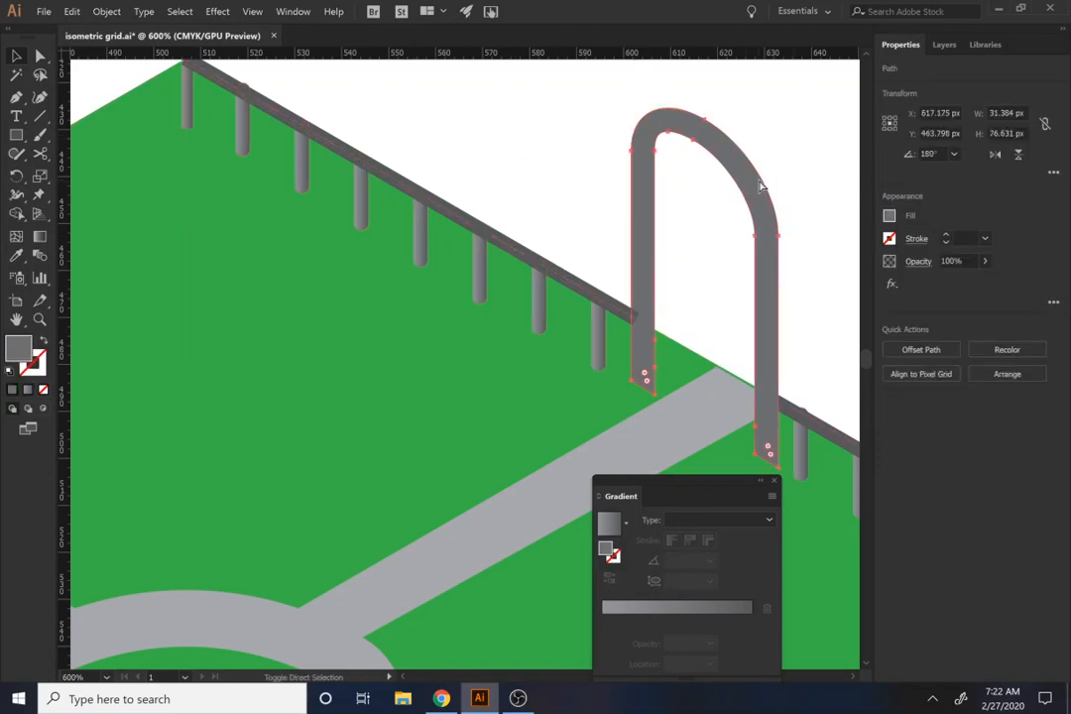
Step: Bring the sphere-topped post at the back corner in front of the fence rail
scroll(495, 169, up, 4)
scroll(496, 199, left, 4)
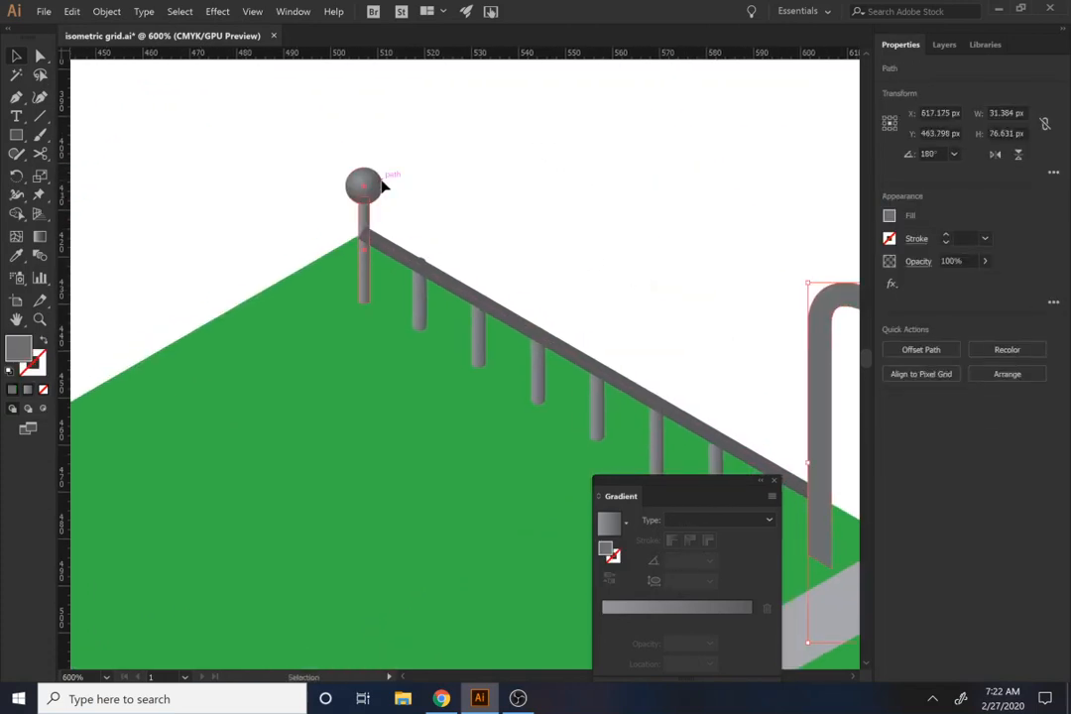
click(369, 178)
key(ctrl+z)
key(ctrl+shift+])
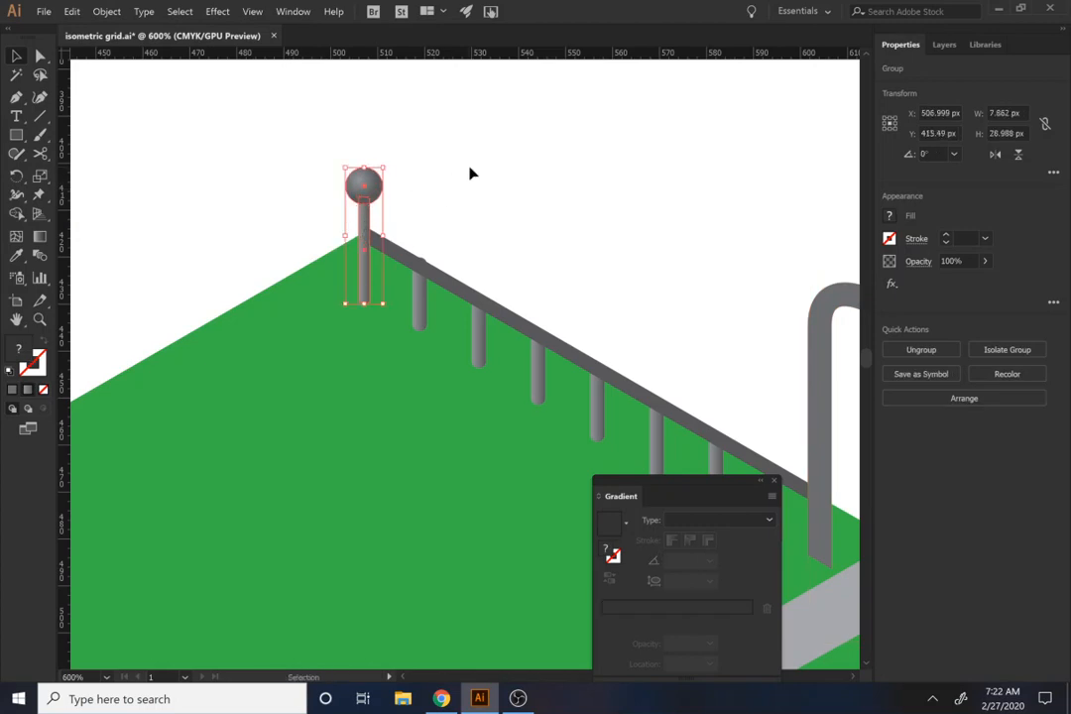
Step: Copy both front-right fences together to the slab's back-left edge
key(ctrl+1)
click(486, 442)
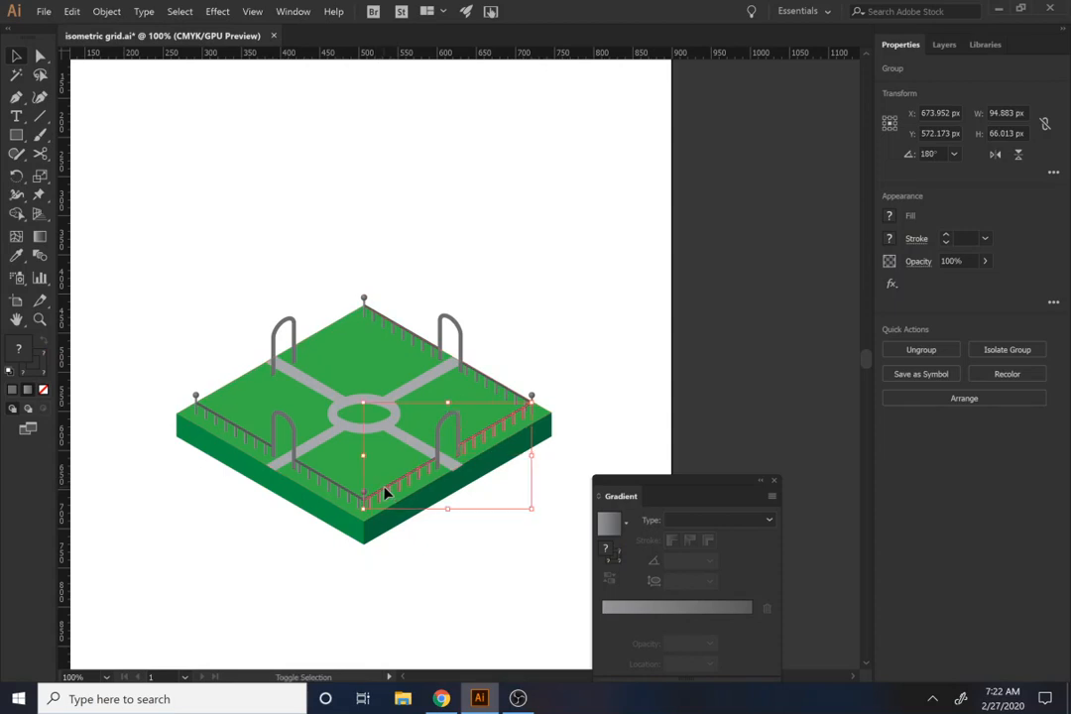
drag(387, 492, 241, 382)
scroll(243, 381, up, 4)
drag(141, 361, 349, 341)
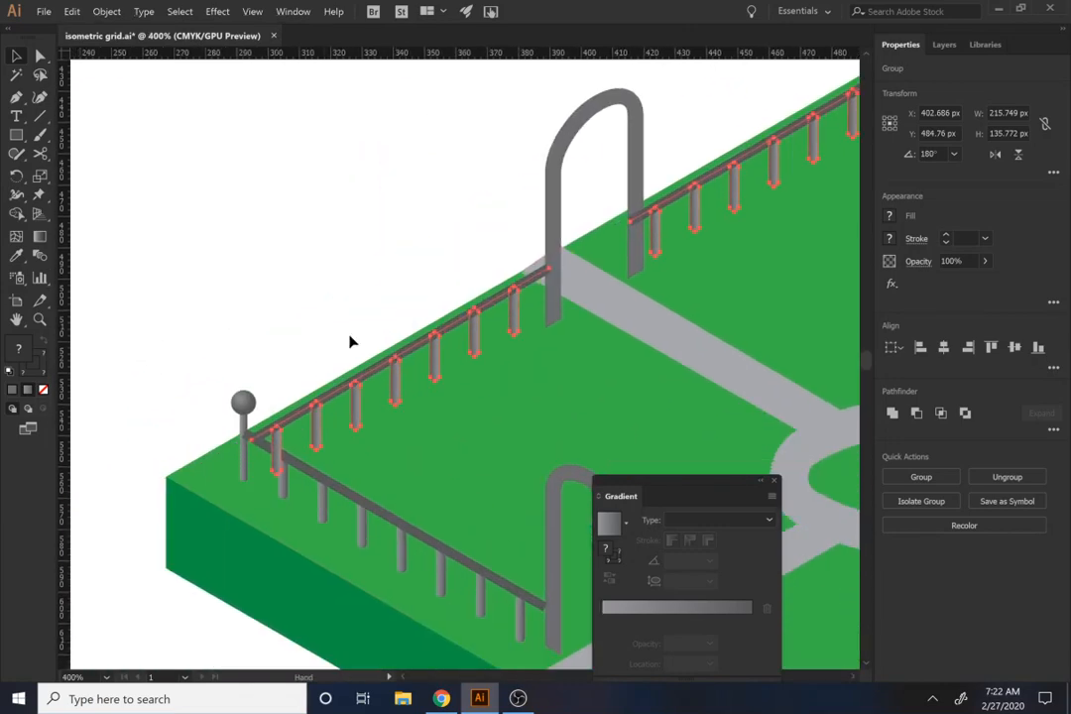
click(292, 370)
click(330, 399)
key(ctrl+shift+bracketleft)
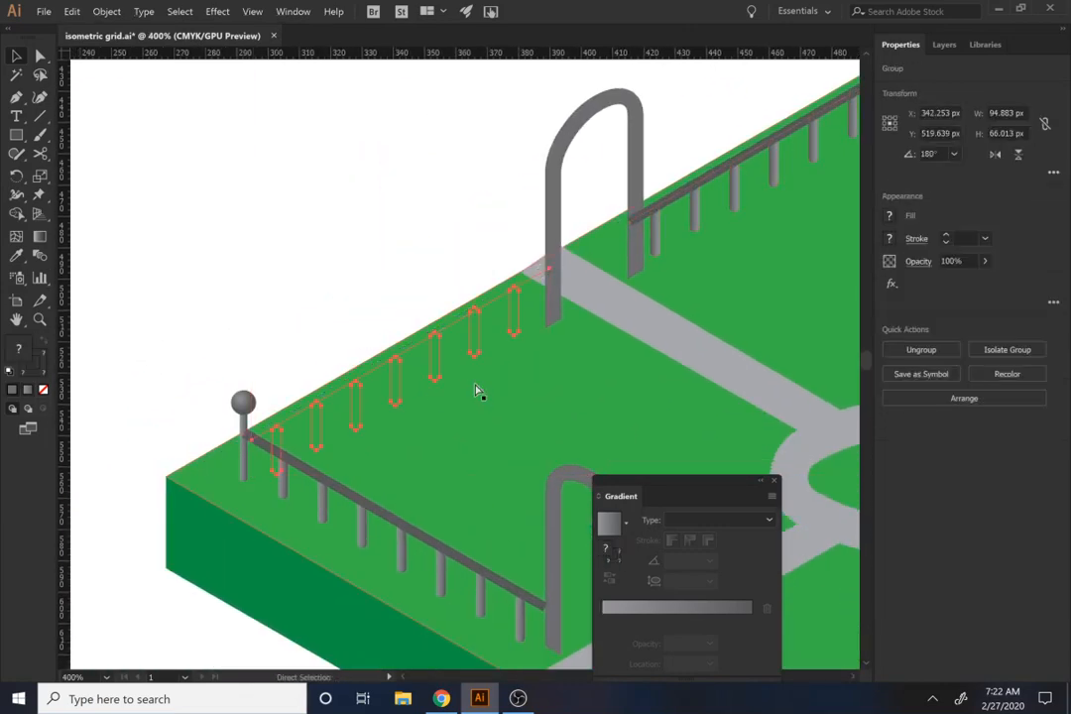
key(ctrl+z)
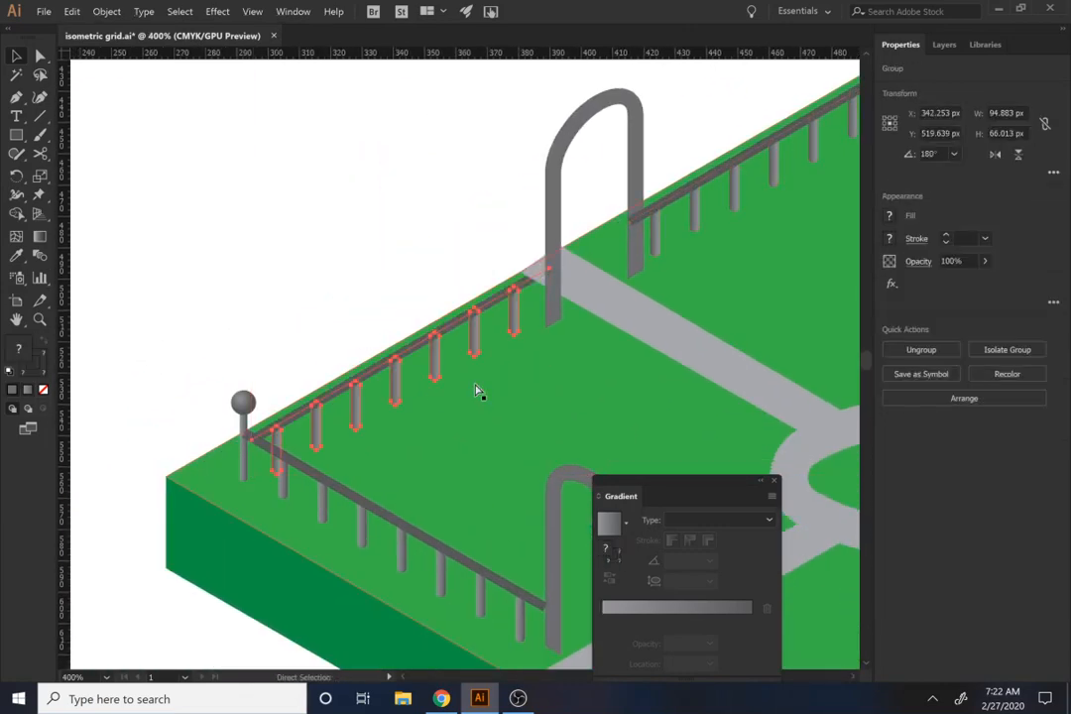
Step: Shift the back-left fence beside the left corner post slightly outward so its rail meets the post and slab edge
key(v)
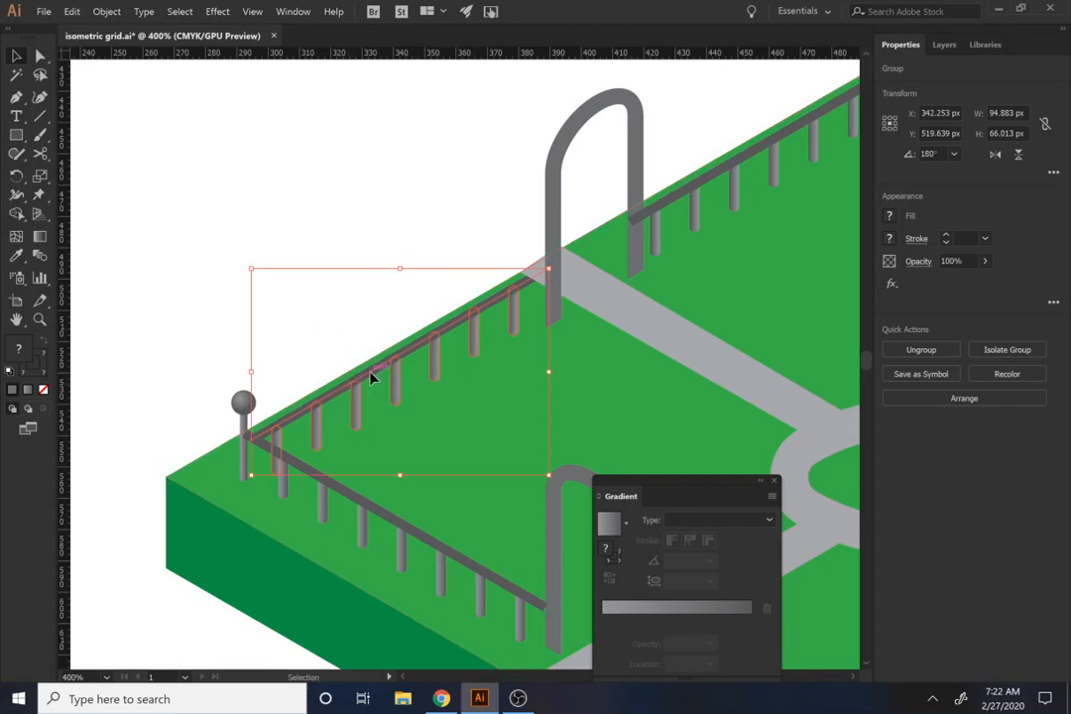
drag(371, 377, 366, 373)
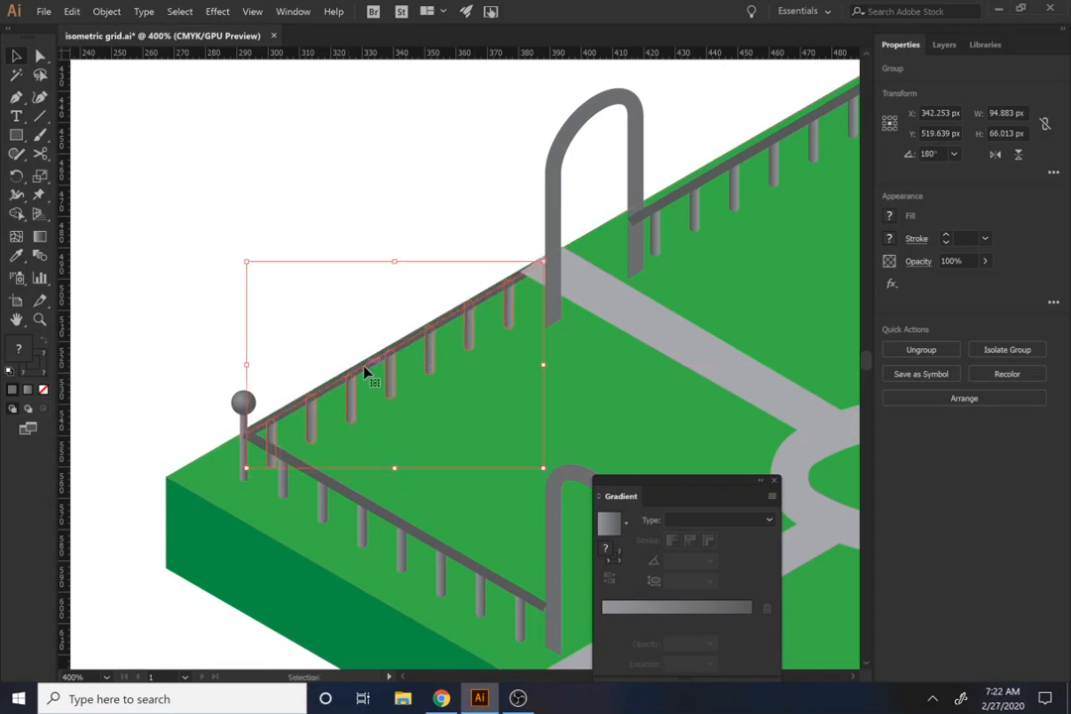
click(351, 285)
Step: Shift the back-left path slightly left and send it behind the fence while keeping it above the green slab
click(516, 287)
key(a)
click(671, 342)
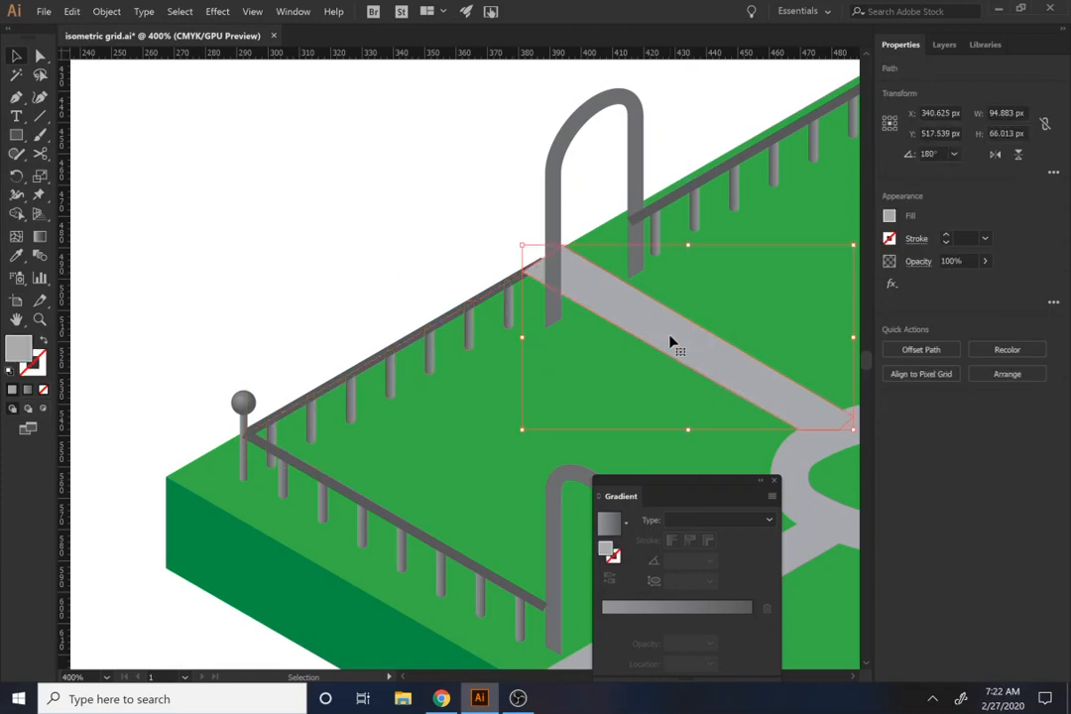
key(Left)
key(ctrl+[)
key(ctrl+[)
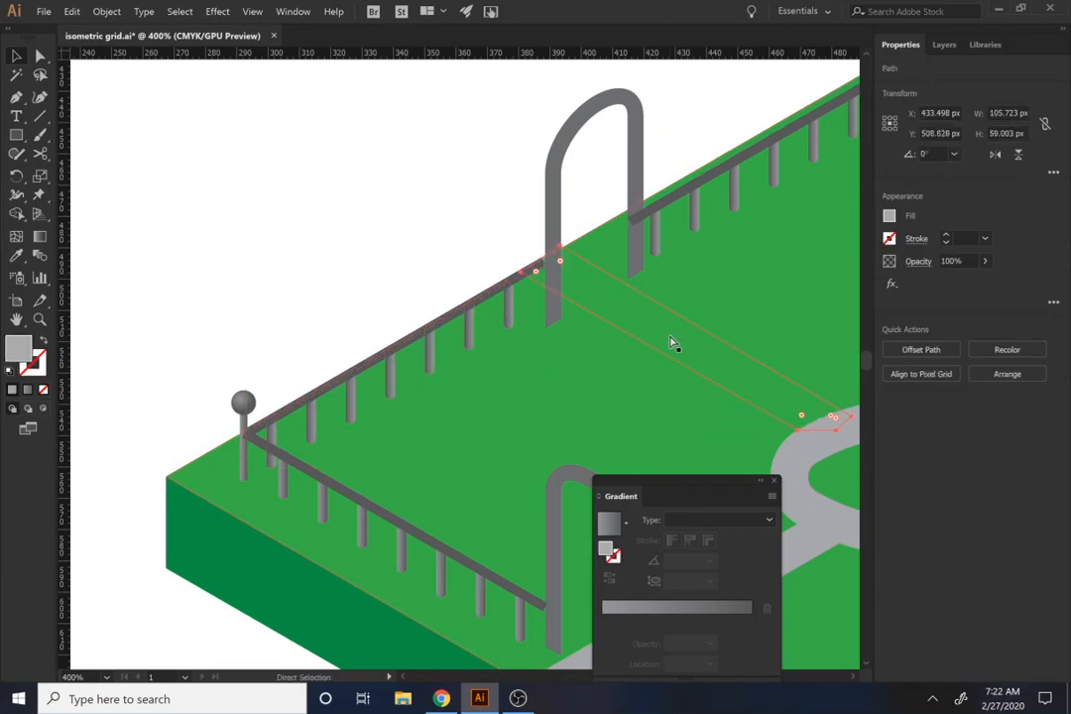
key(ctrl+])
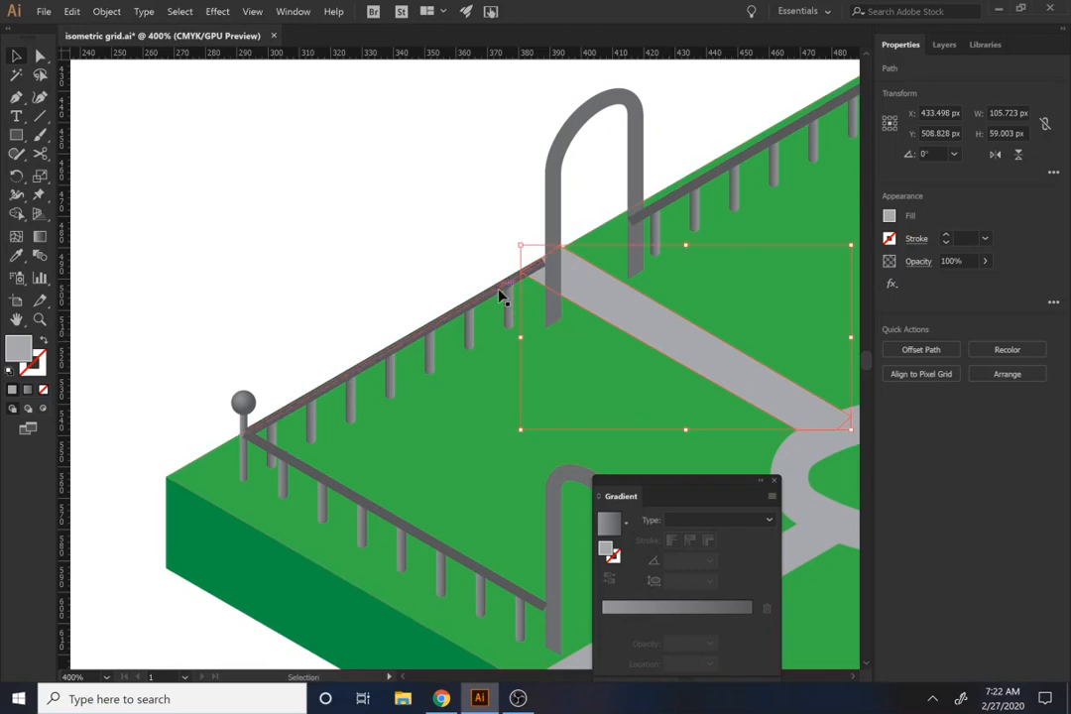
Step: Bring the back-left arch in front of the rails of the fences on both sides of it
click(506, 292)
key(a)
click(548, 270)
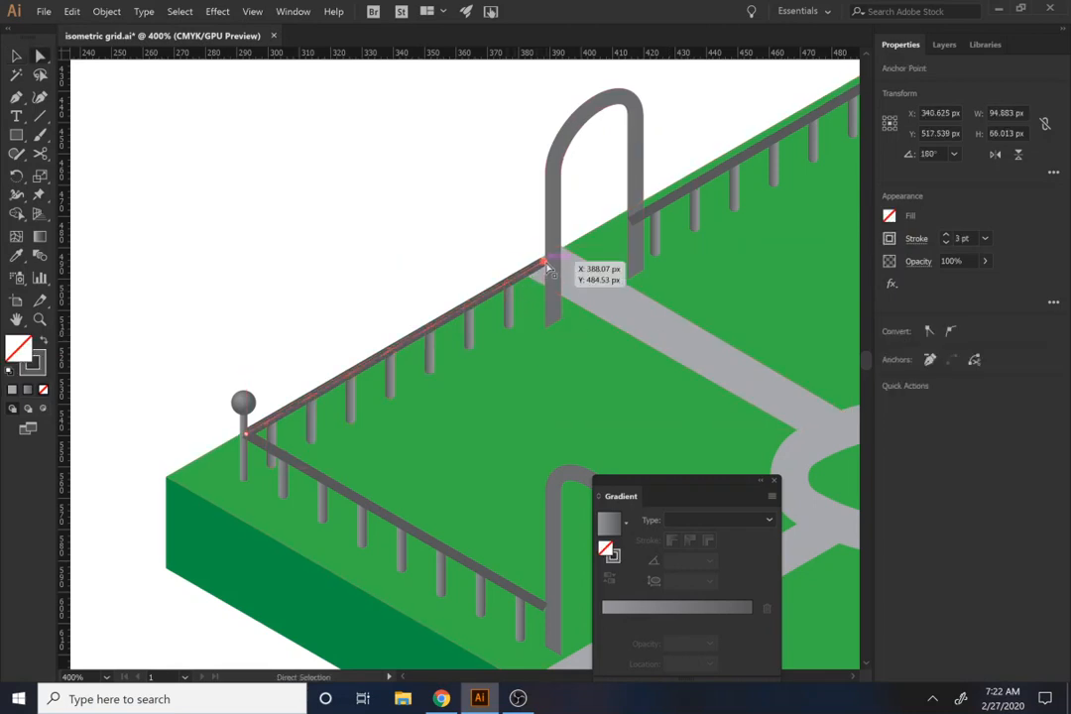
click(556, 241)
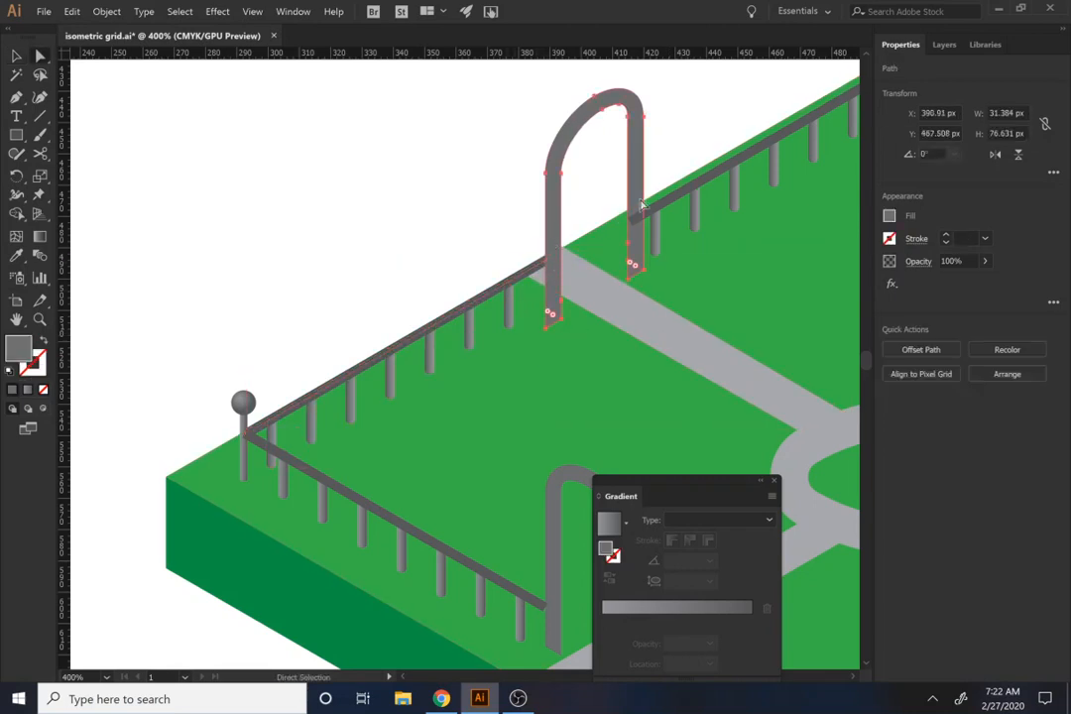
click(678, 198)
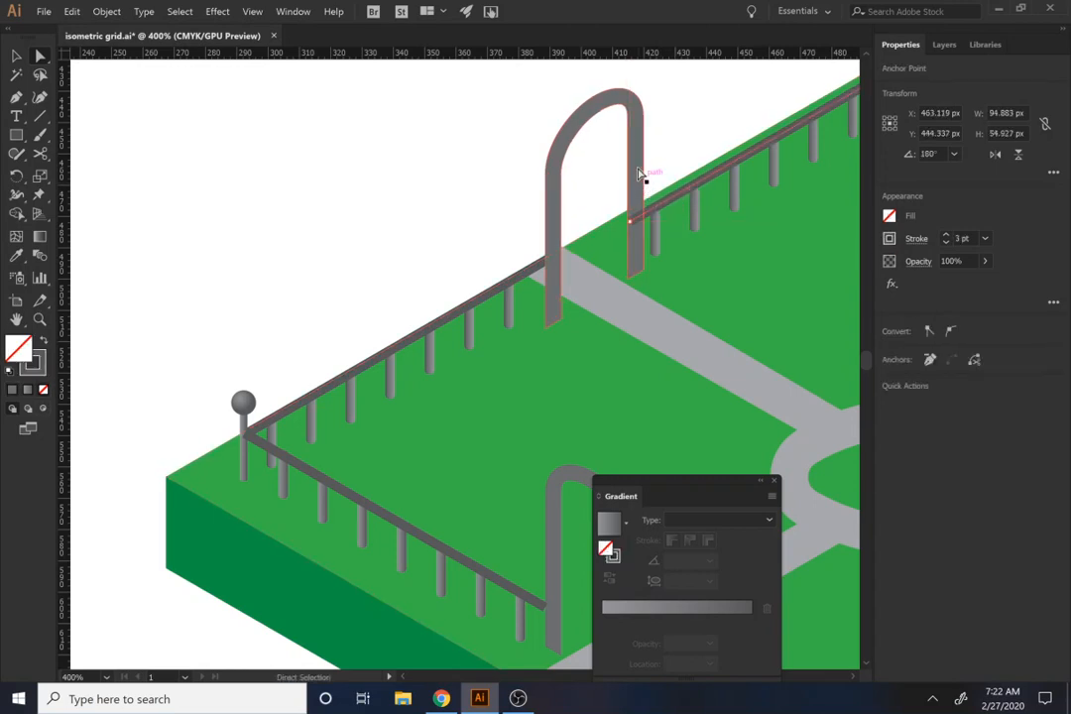
click(643, 172)
drag(615, 165, 298, 368)
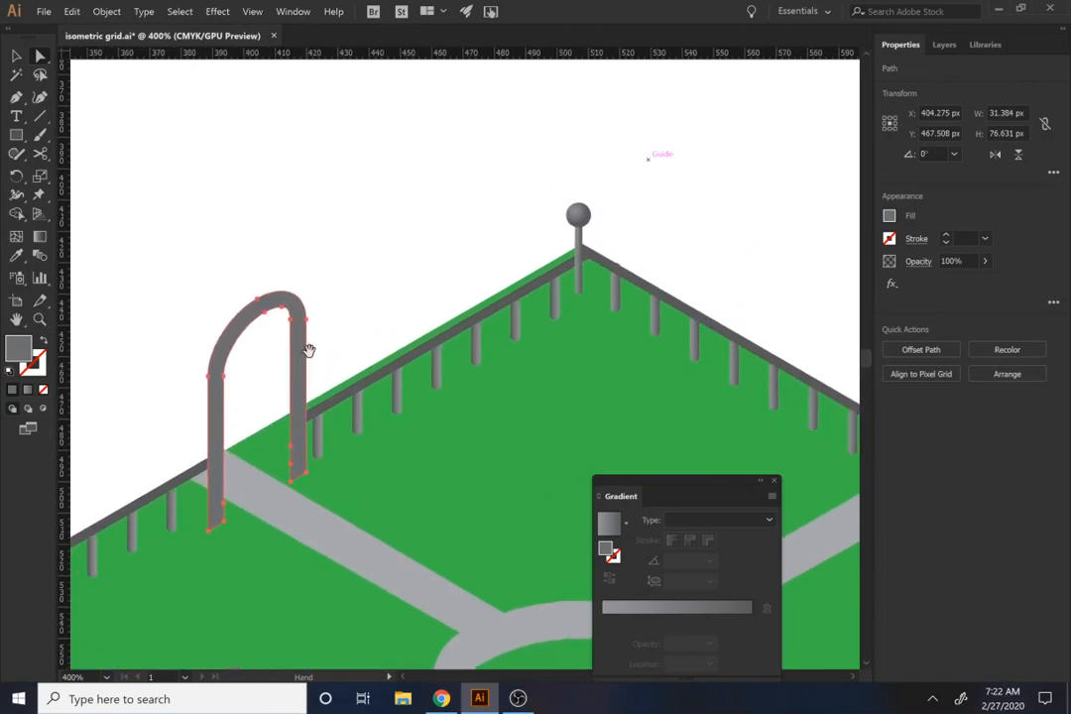
Step: Shift the back-left fence beside the back corner post slightly up toward the slab edge
drag(556, 282, 548, 276)
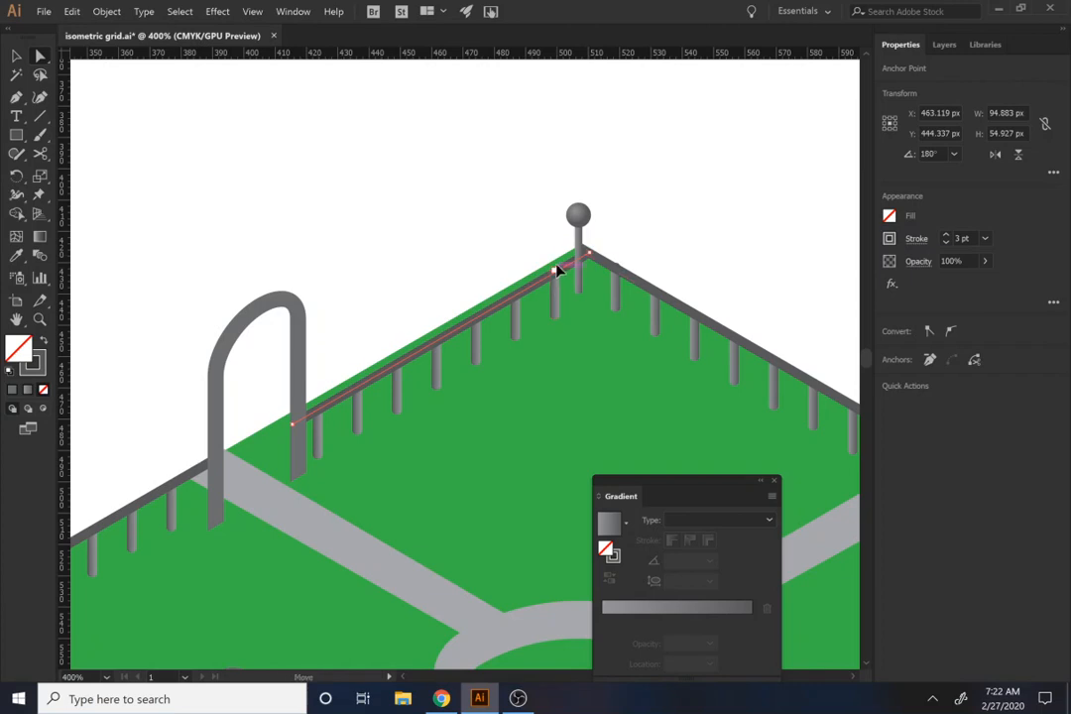
drag(557, 269, 553, 277)
key(ctrl+z)
key(v)
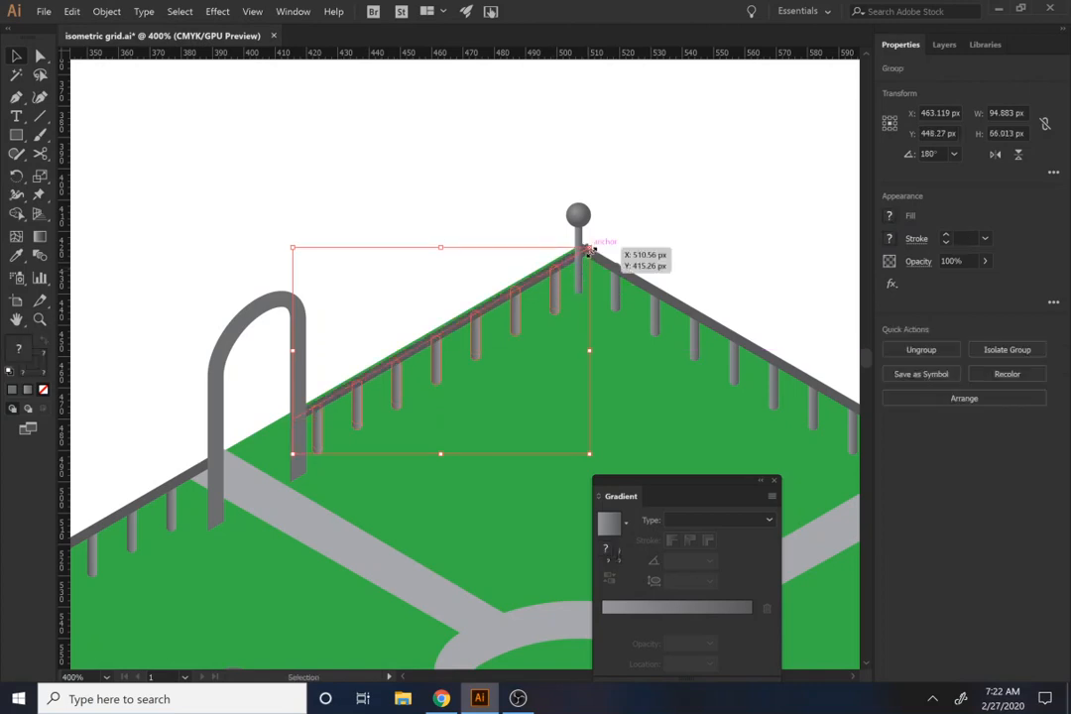
Step: Pull the back-left fence rail's upper end in to meet the back corner post and clear the selection
key(a)
click(591, 252)
drag(591, 252, 581, 256)
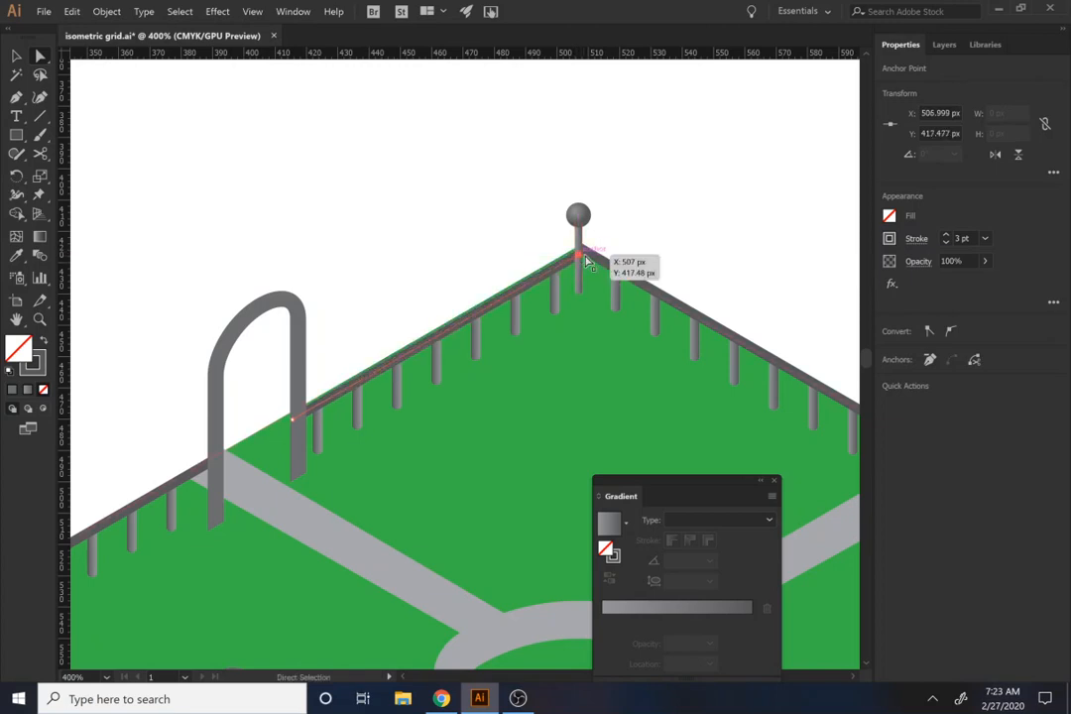
click(662, 269)
drag(618, 293, 617, 298)
click(663, 265)
key(v)
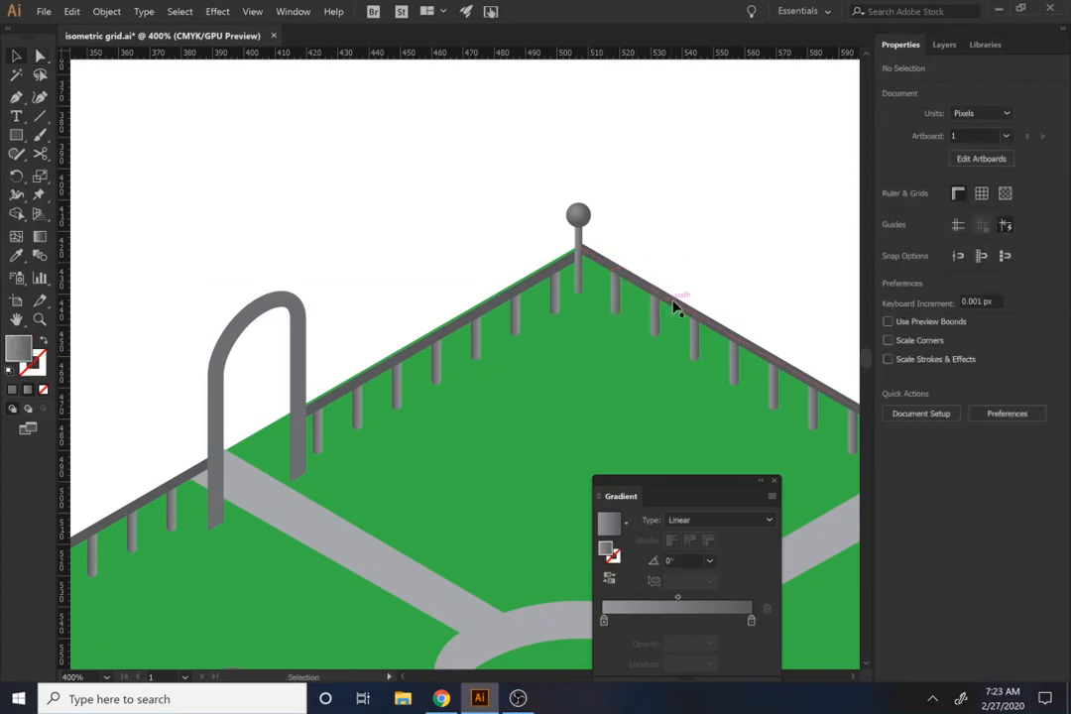
click(669, 302)
click(636, 223)
Step: Draw a circle about 124 px in diameter on the blank artboard area beside the slab's front-right side
scroll(631, 231, down, 4)
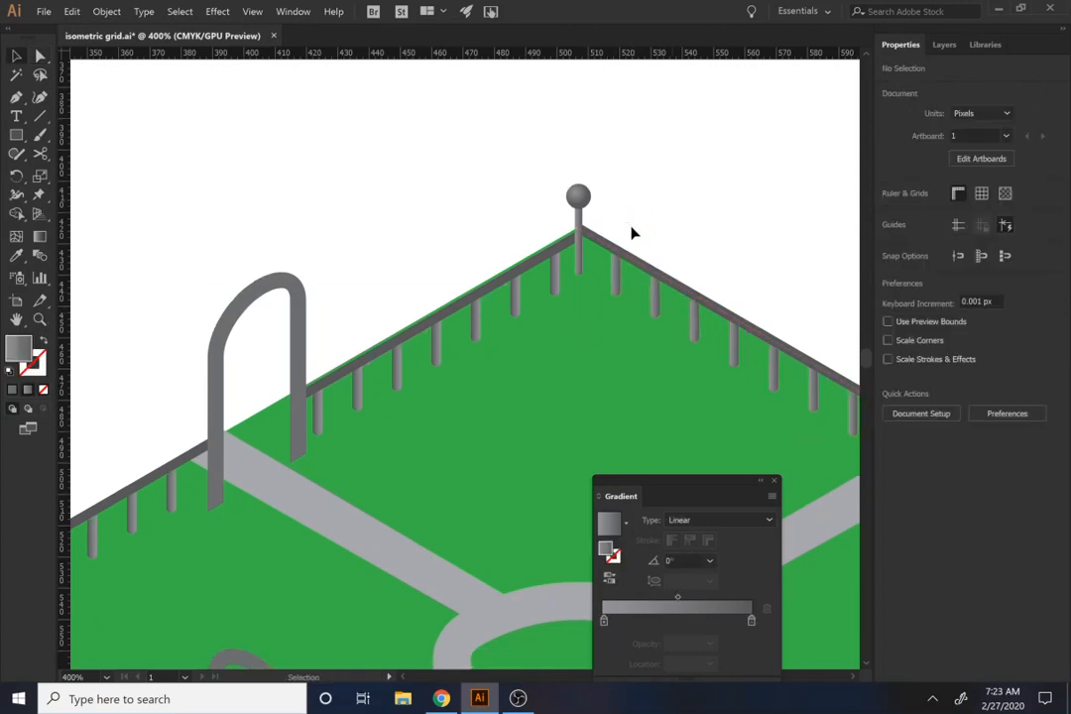
key(super)
click(686, 135)
key(super)
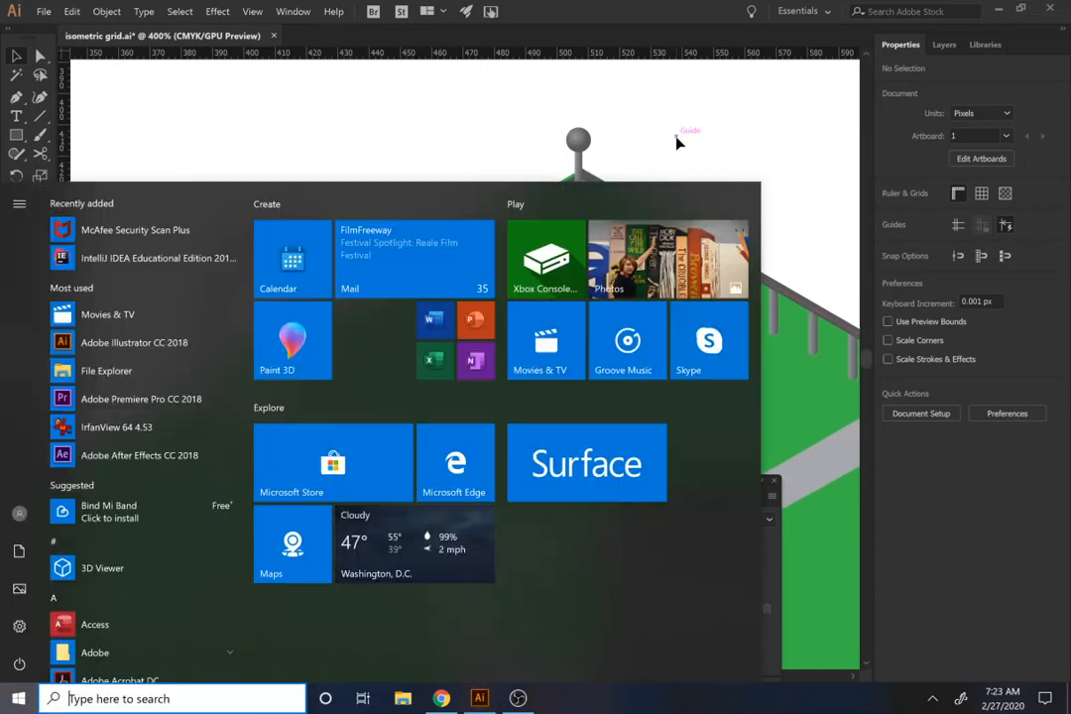
scroll(673, 147, down, 1)
key(super)
scroll(678, 154, down, 3)
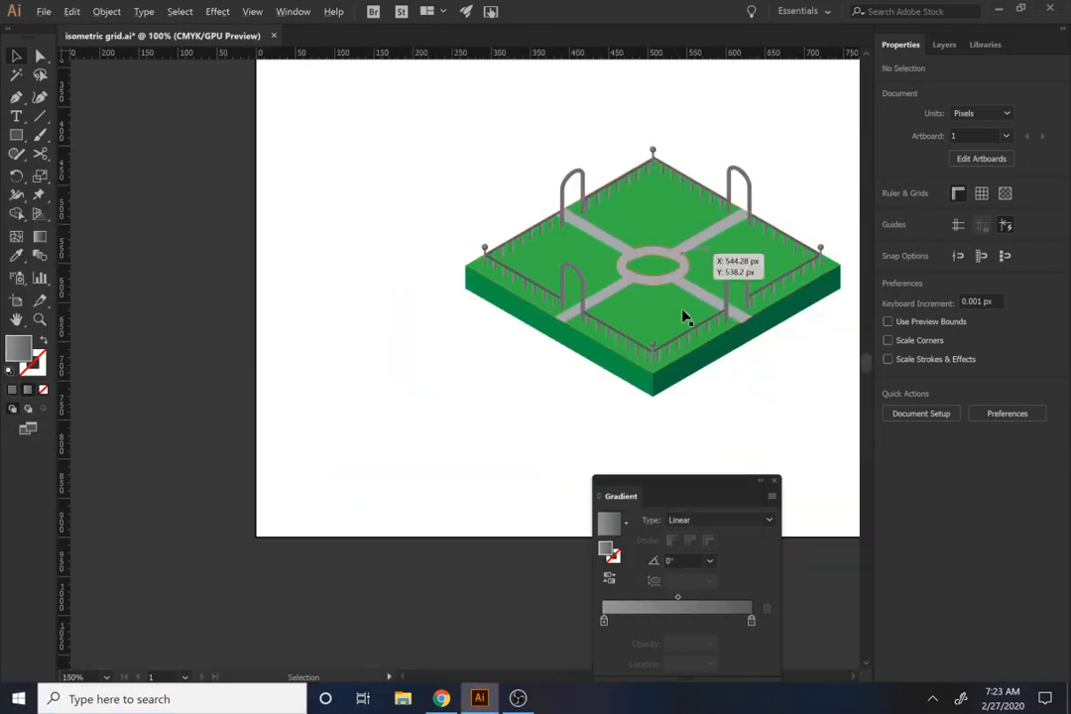
drag(599, 310, 231, 312)
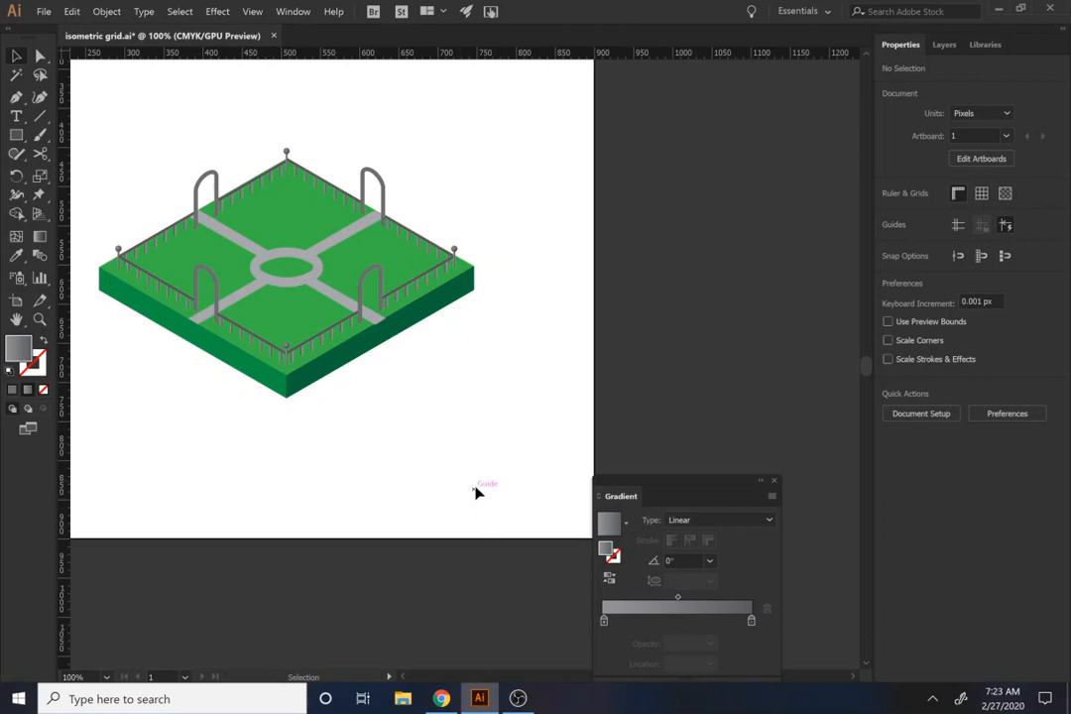
key(l)
drag(450, 379, 546, 466)
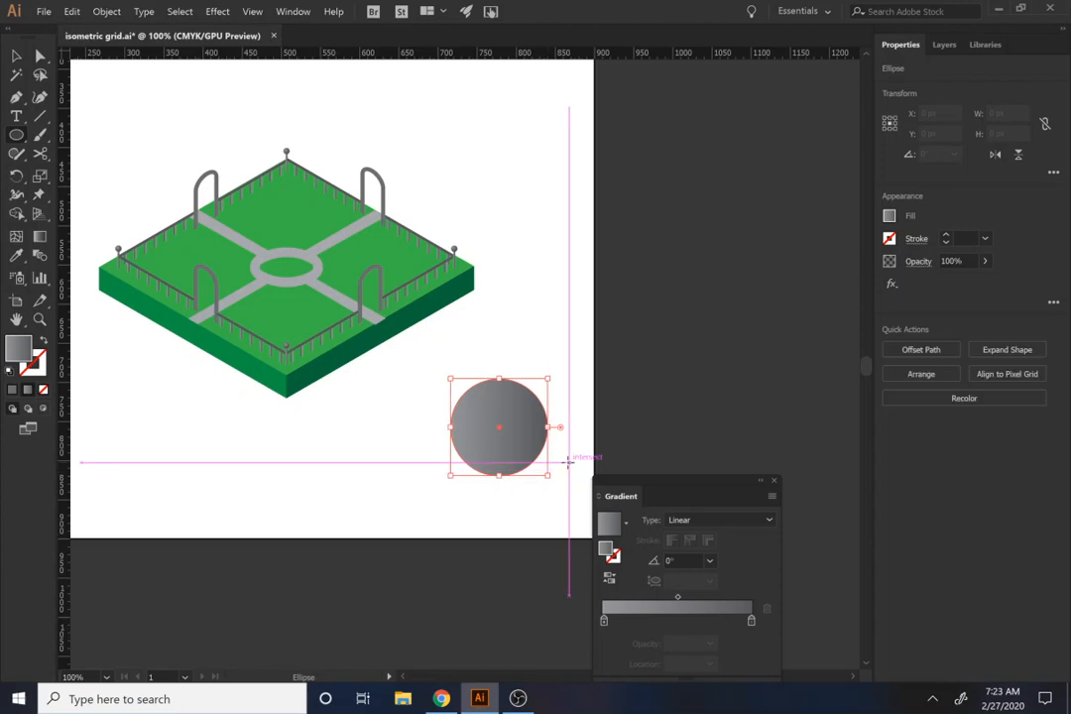
Step: Change the starting color of the circle's gradient to green
click(890, 216)
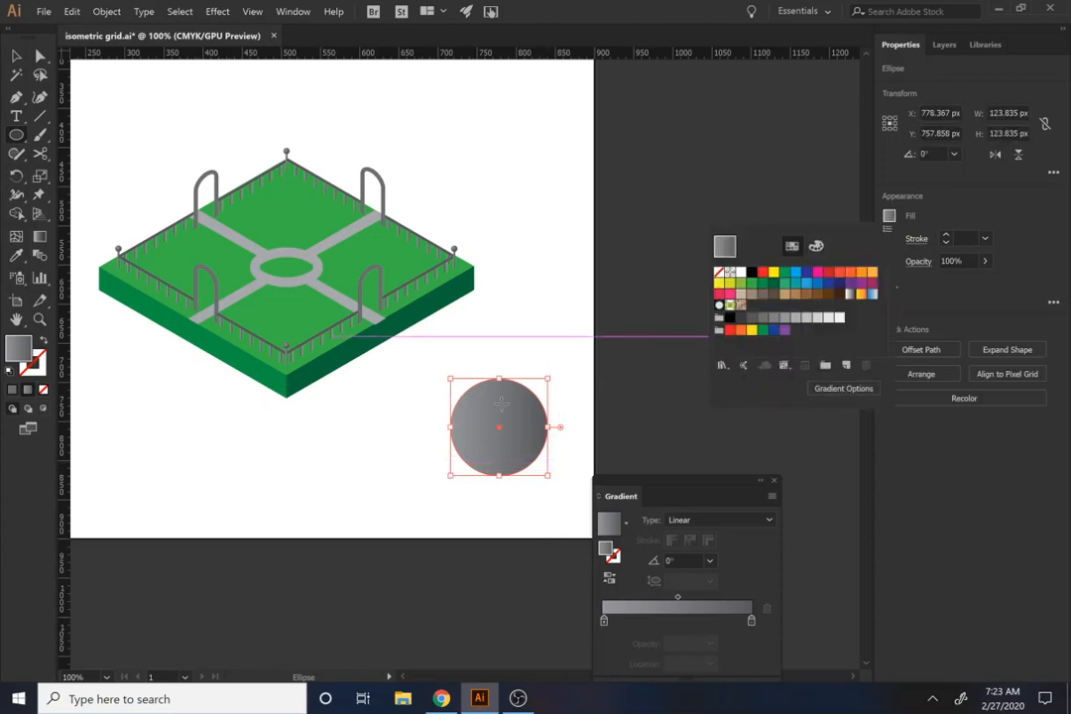
key(a)
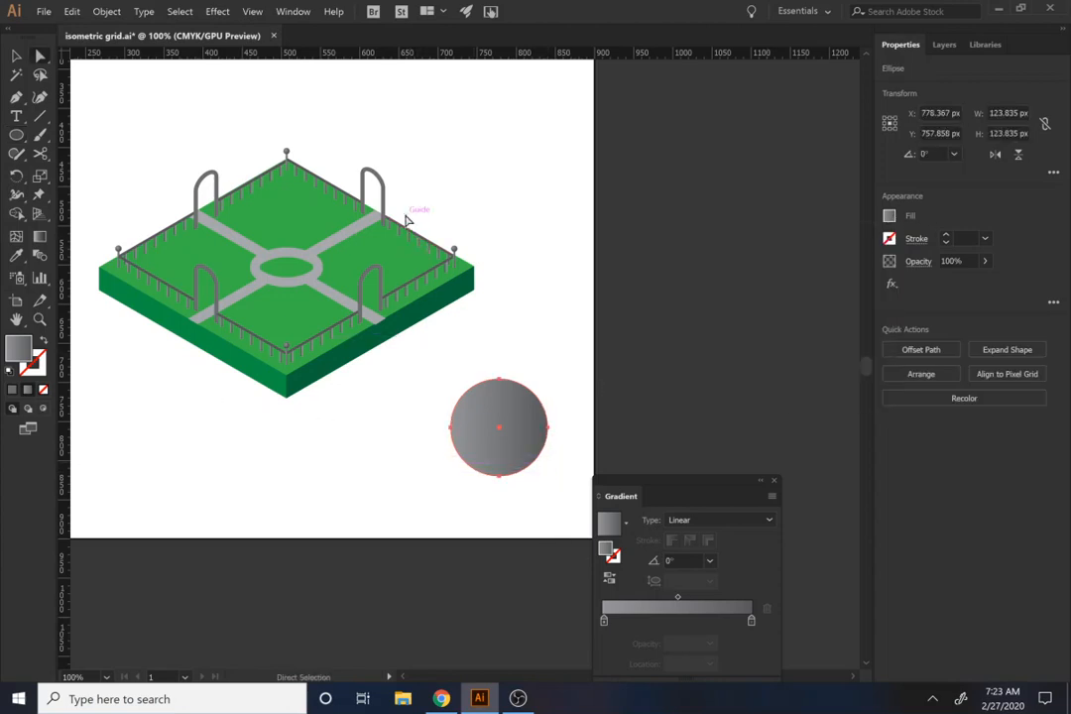
click(454, 246)
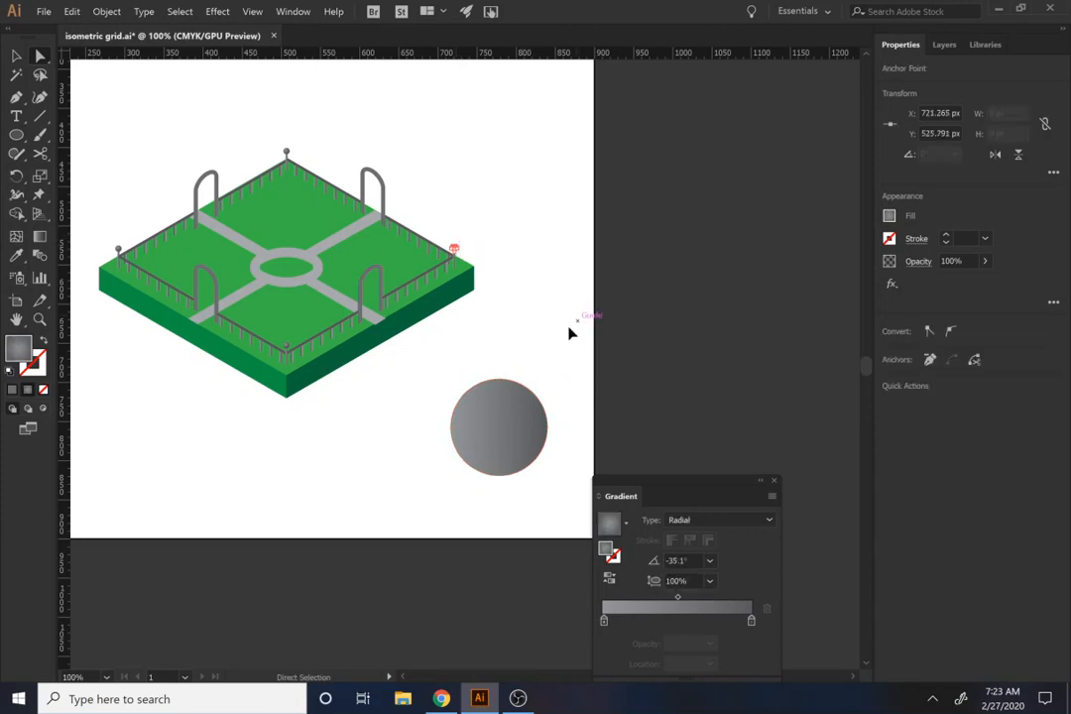
key(v)
click(511, 419)
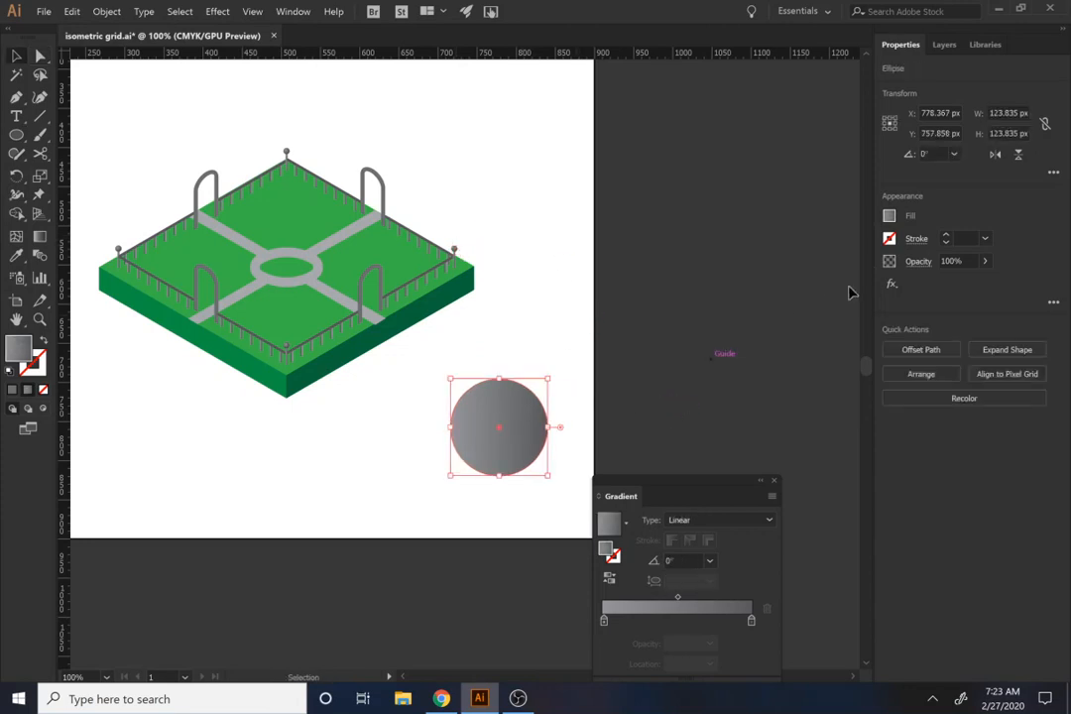
click(602, 621)
double_click(603, 620)
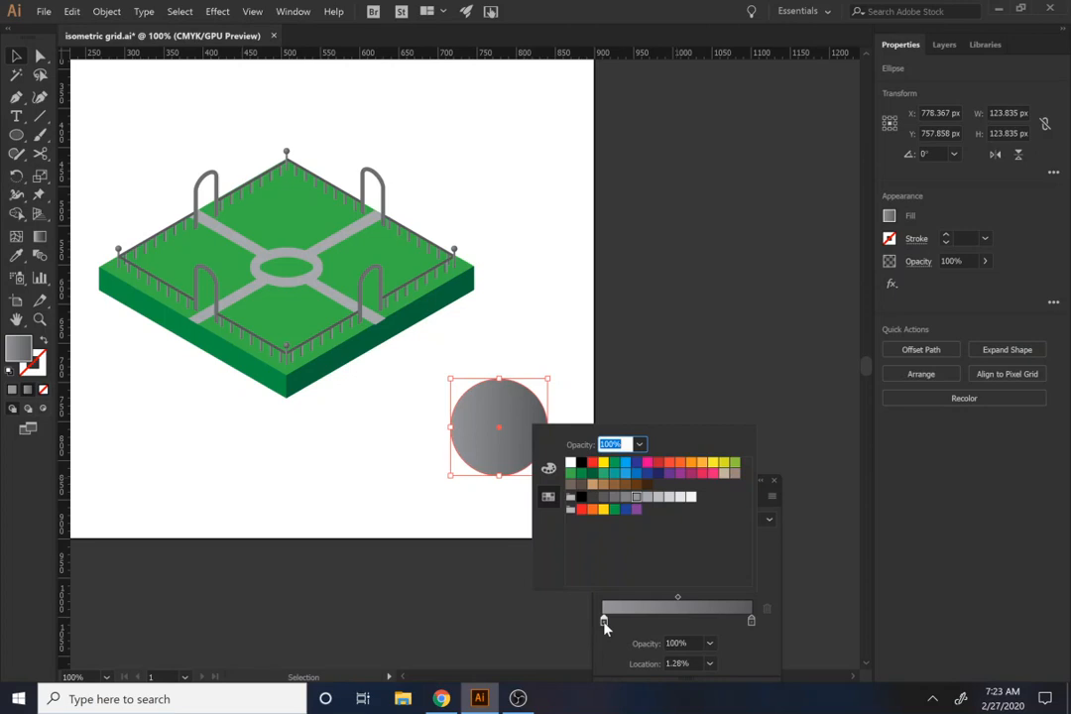
click(614, 462)
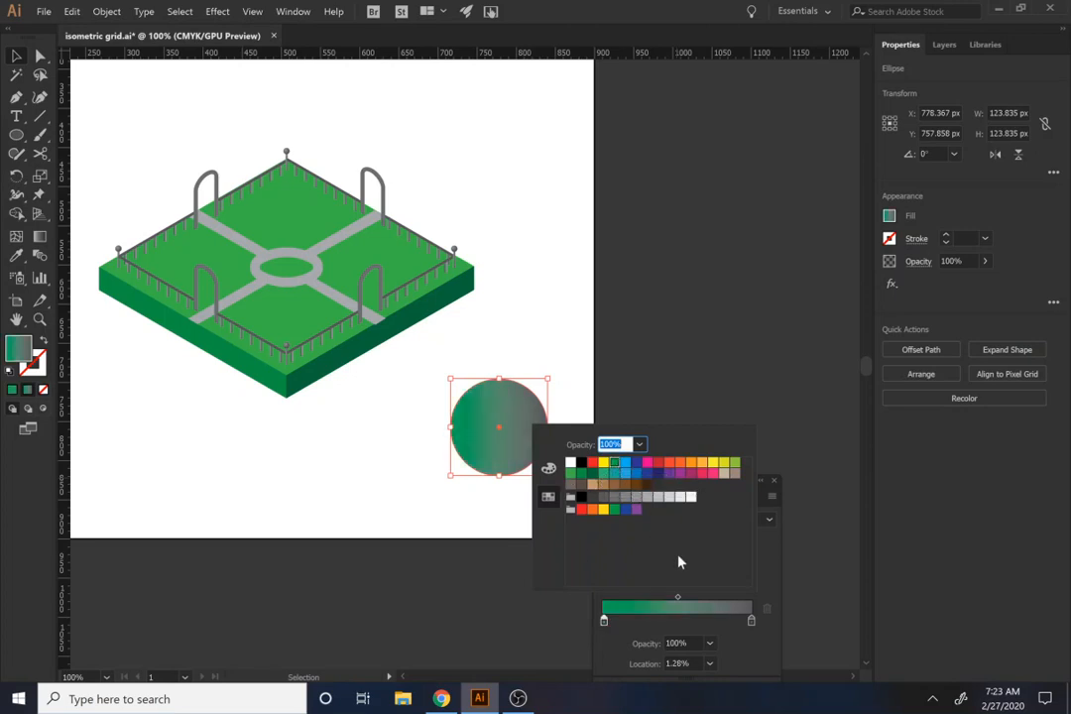
Step: Set the end color of the circle's gradient to a dark green, C 100, M 0, Y 100 and K about 42%
click(741, 638)
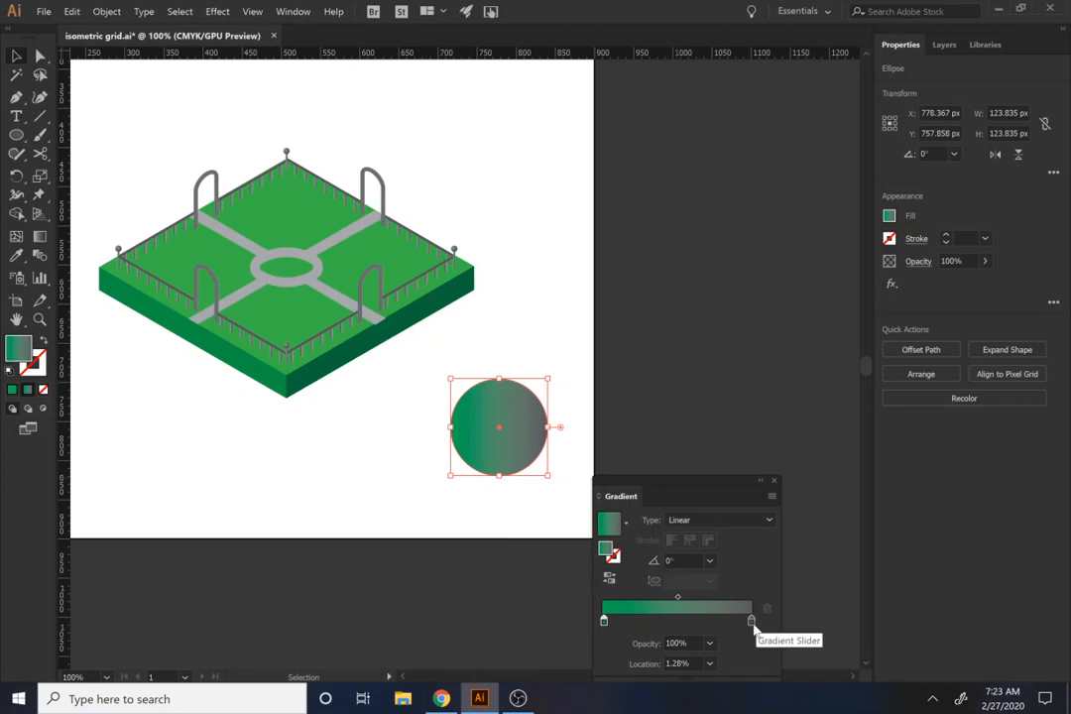
double_click(750, 622)
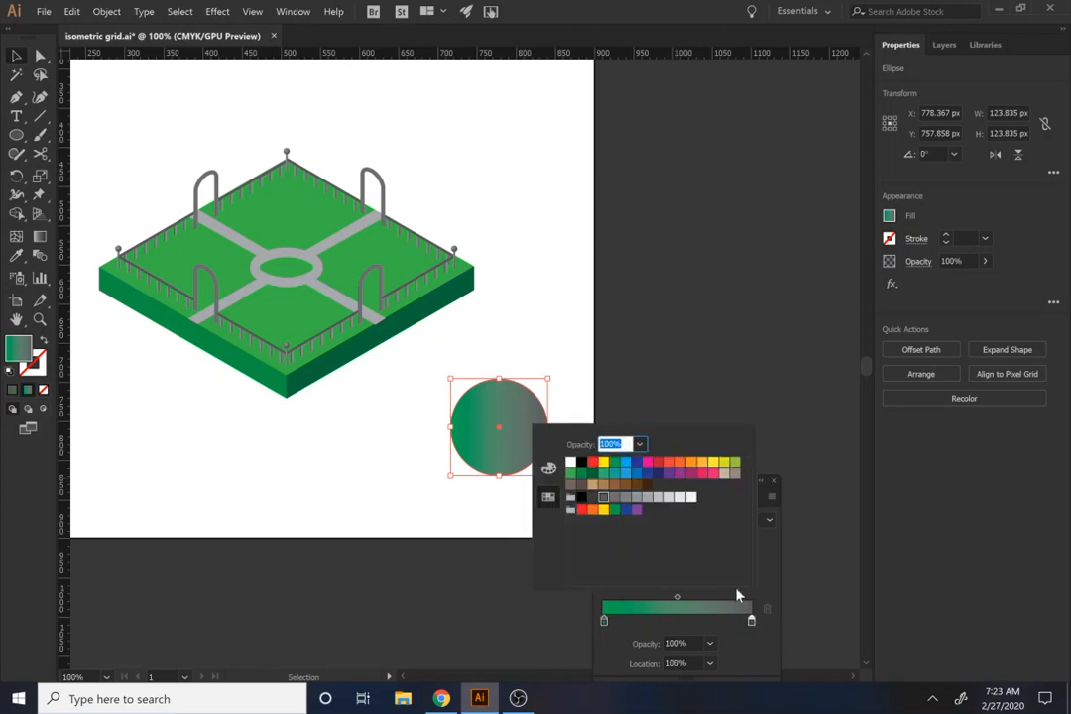
click(615, 463)
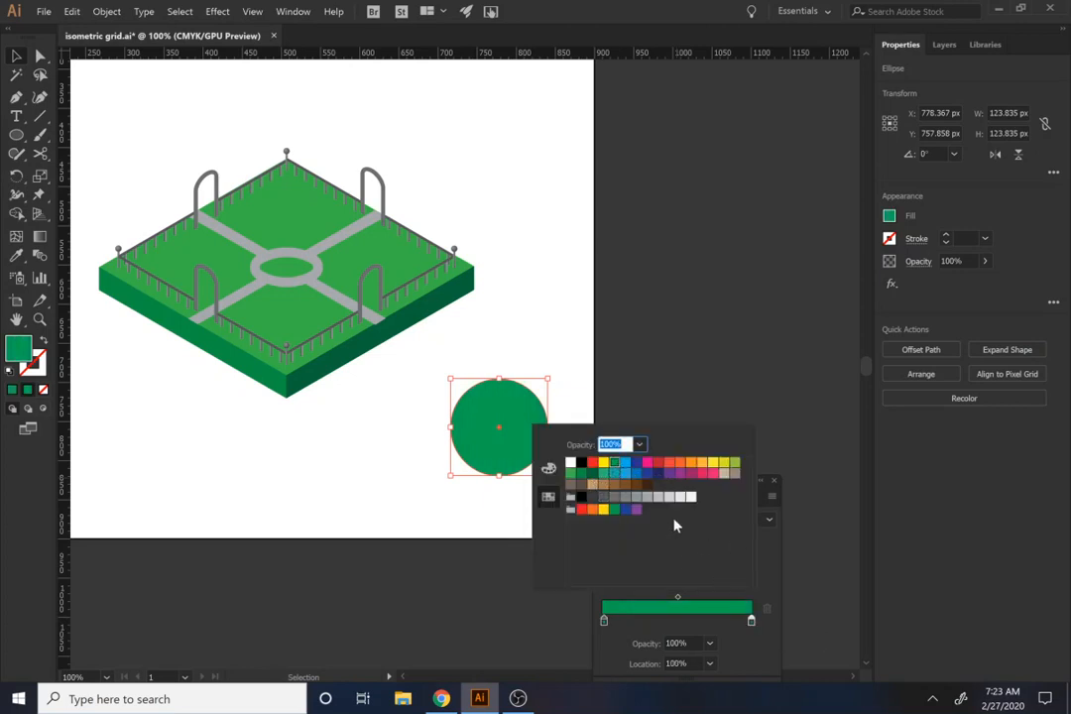
click(548, 468)
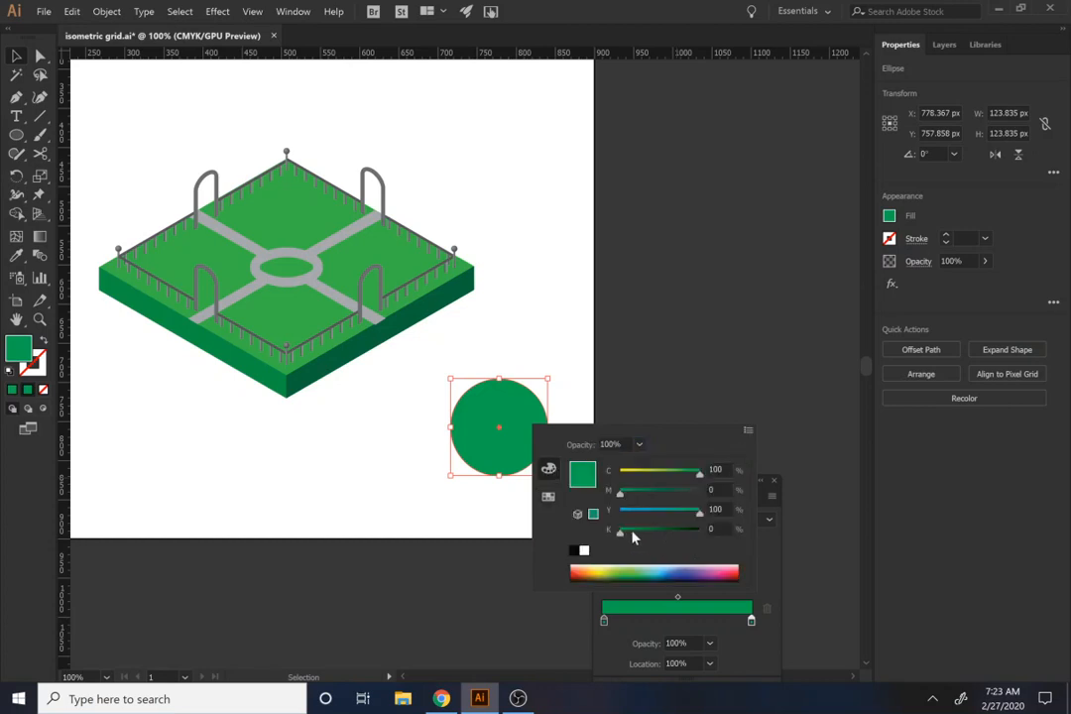
drag(628, 536, 667, 538)
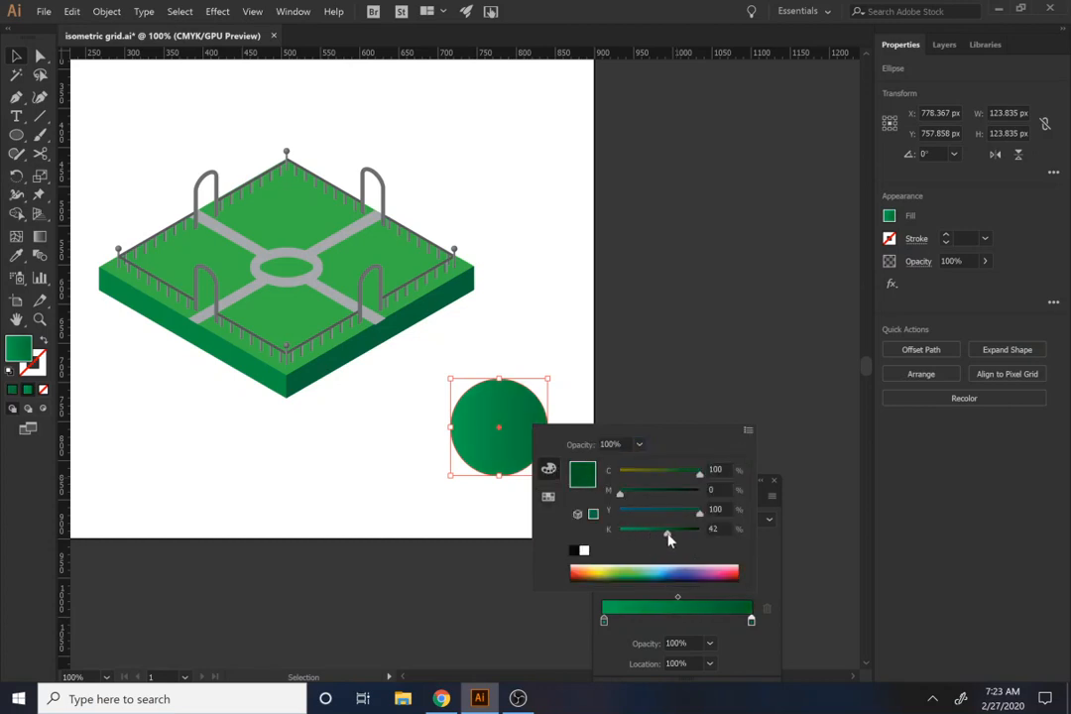
click(769, 558)
Step: Make the circle's gradient radial, offset its highlight to the upper left and extend its darker end to the lower-right edge
click(733, 519)
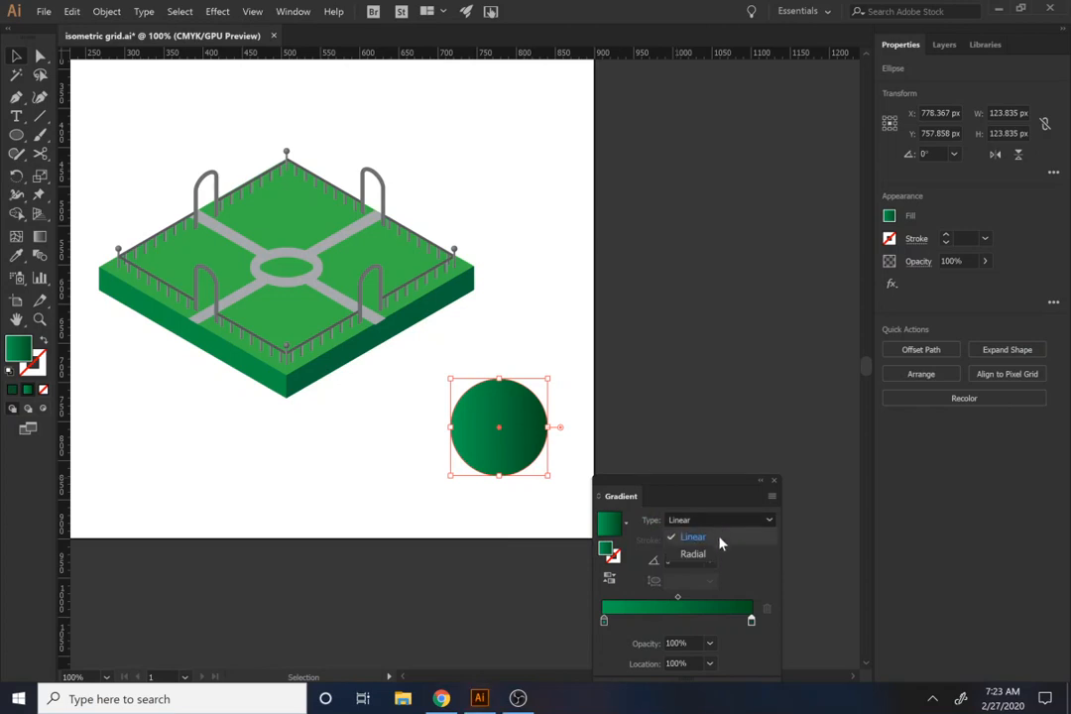
click(704, 555)
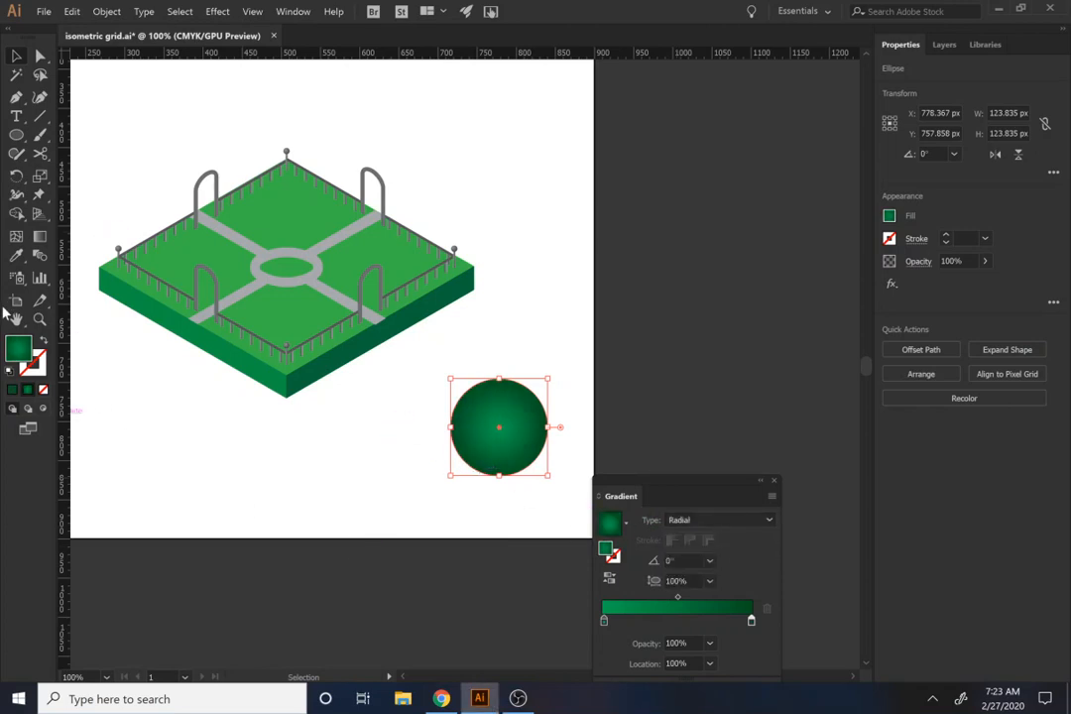
click(40, 236)
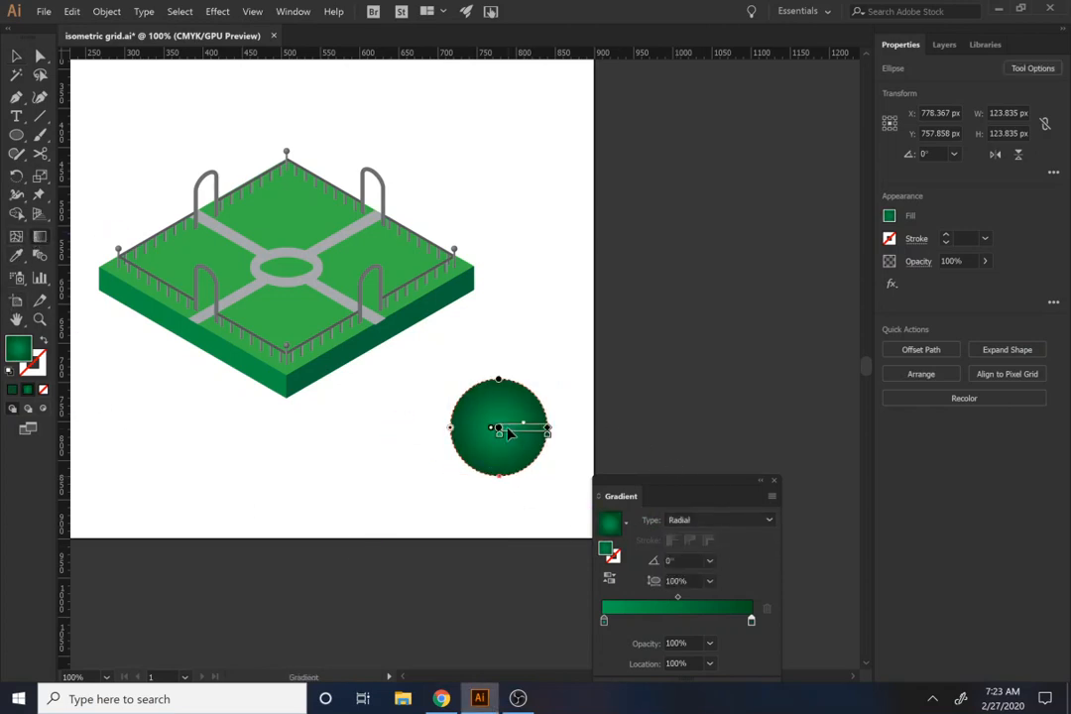
drag(510, 430, 493, 416)
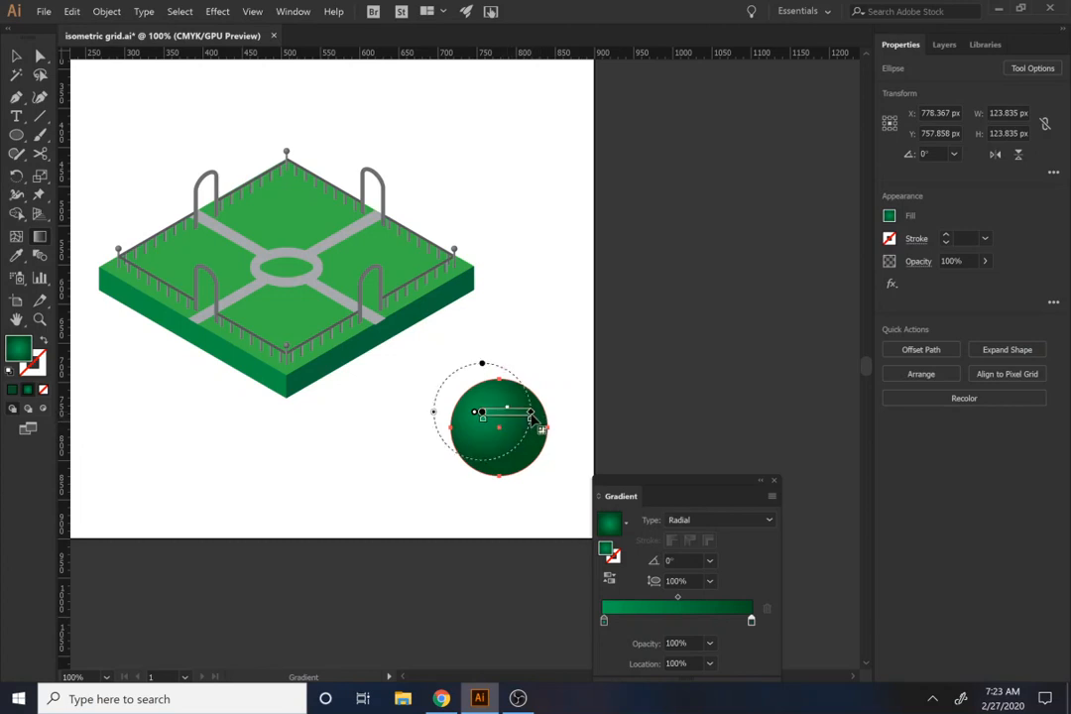
mouse_move(531, 416)
mouse_down()
mouse_move(551, 414)
mouse_move(566, 443)
mouse_up()
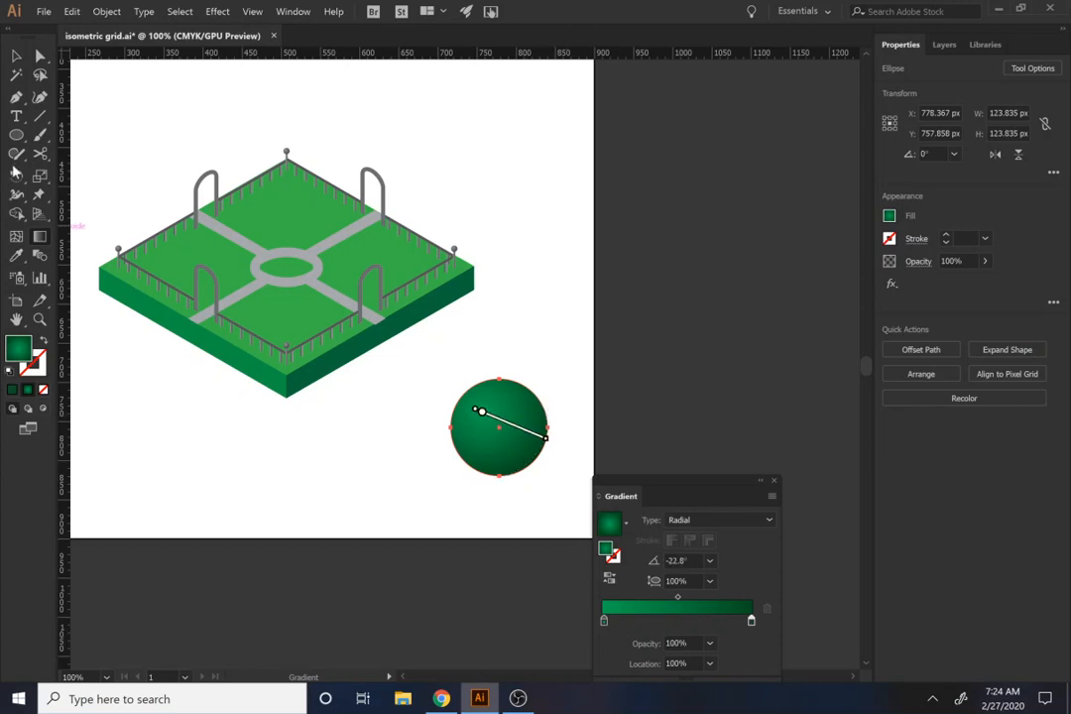
Step: Move the green circle up about 93 px to leave room below it for a trunk
click(18, 60)
click(448, 505)
drag(512, 431, 514, 516)
key(l)
key(ctrl+z)
Step: Draw a trunk rectangle about 25 px wide and 169 px high, centered on the green circle and overlapping its lower part
key(m)
key(comma)
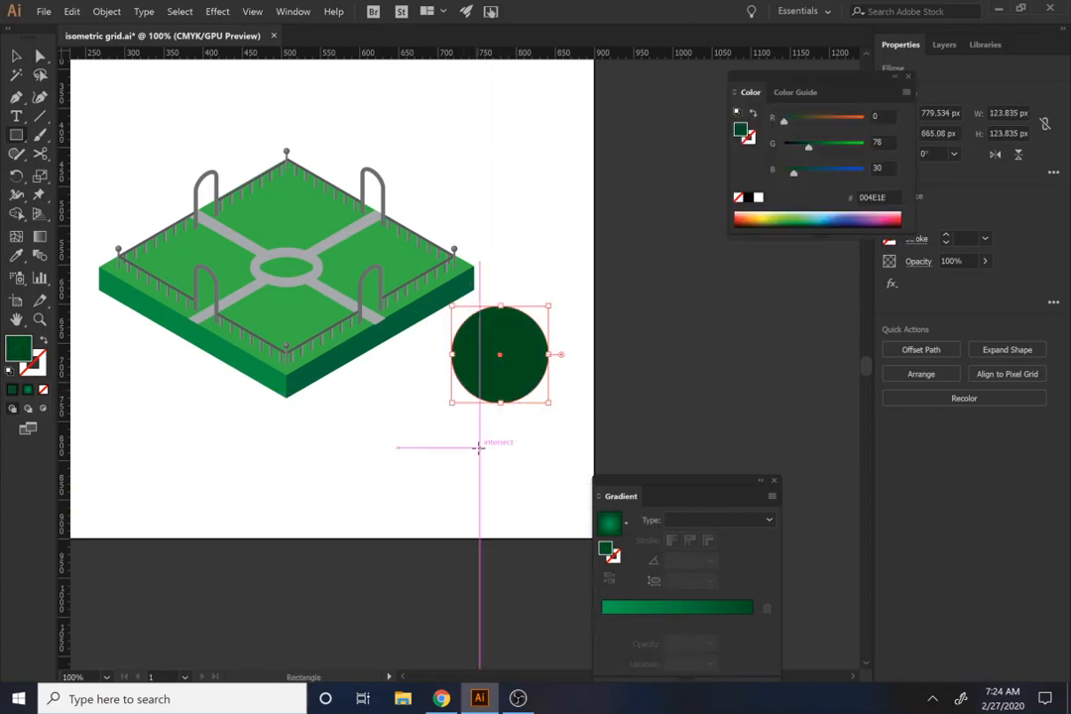
key(ctrl+z)
drag(490, 382, 507, 517)
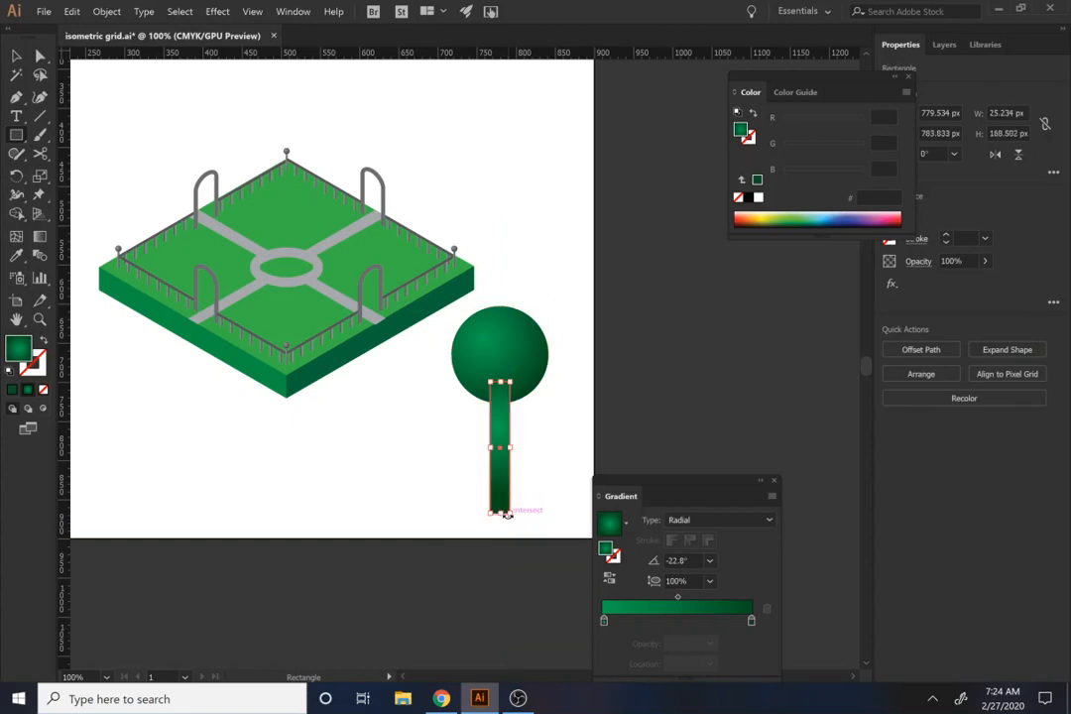
Step: Add an anchor point at the middle of the trunk's bottom edge and shape it into a slightly downward-curved base
scroll(506, 515, up, 3)
key(p)
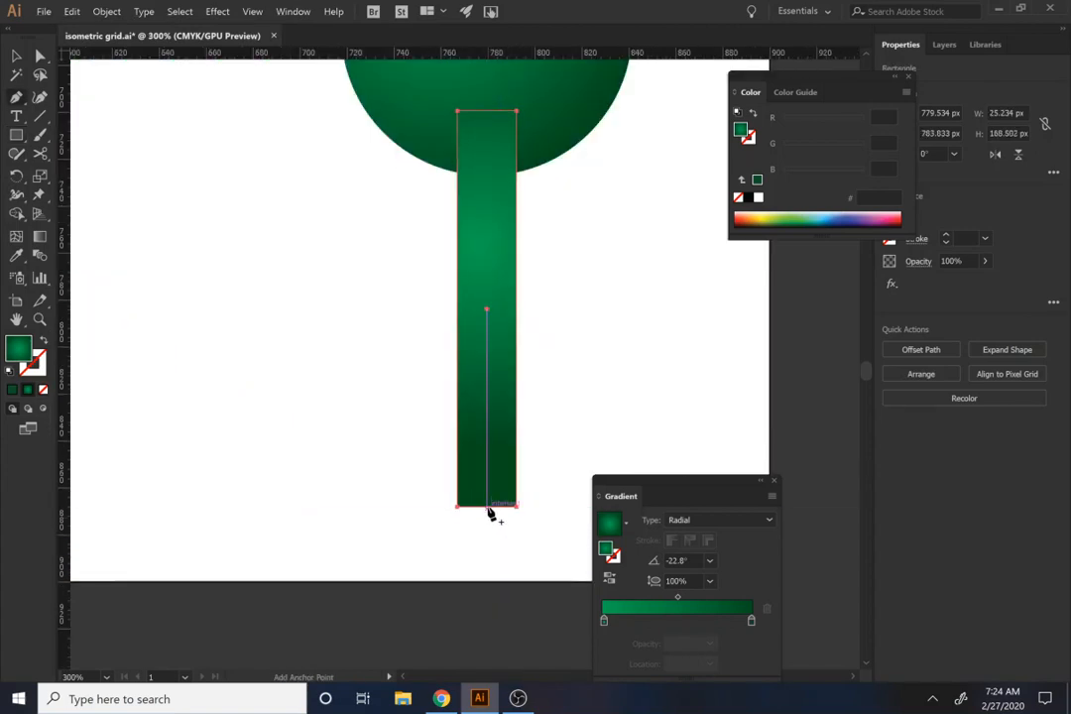
click(486, 506)
key(a)
drag(486, 507, 490, 443)
key(ctrl+z)
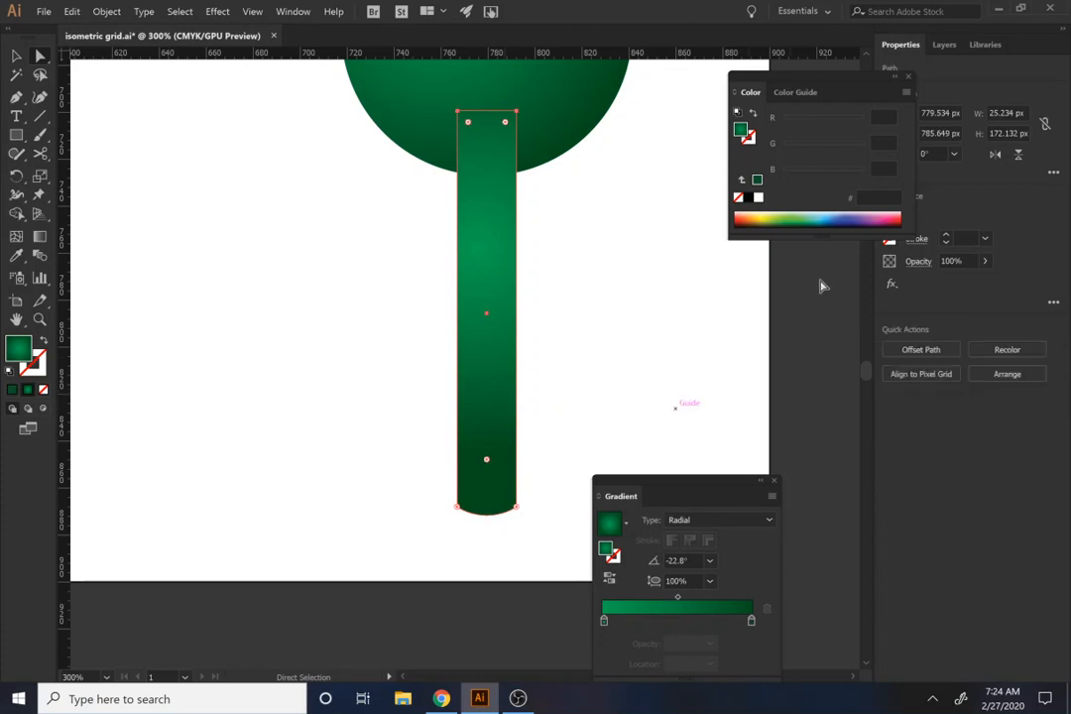
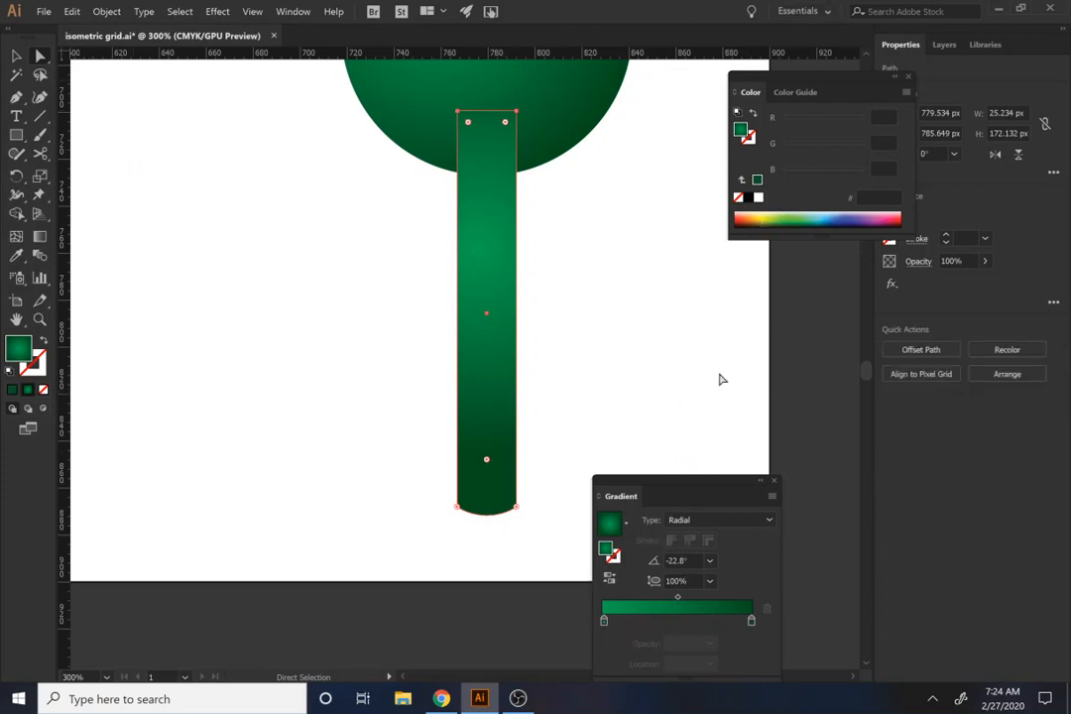
Step: Recolor the lighter end of the trunk's gradient with a medium brown swatch
click(604, 621)
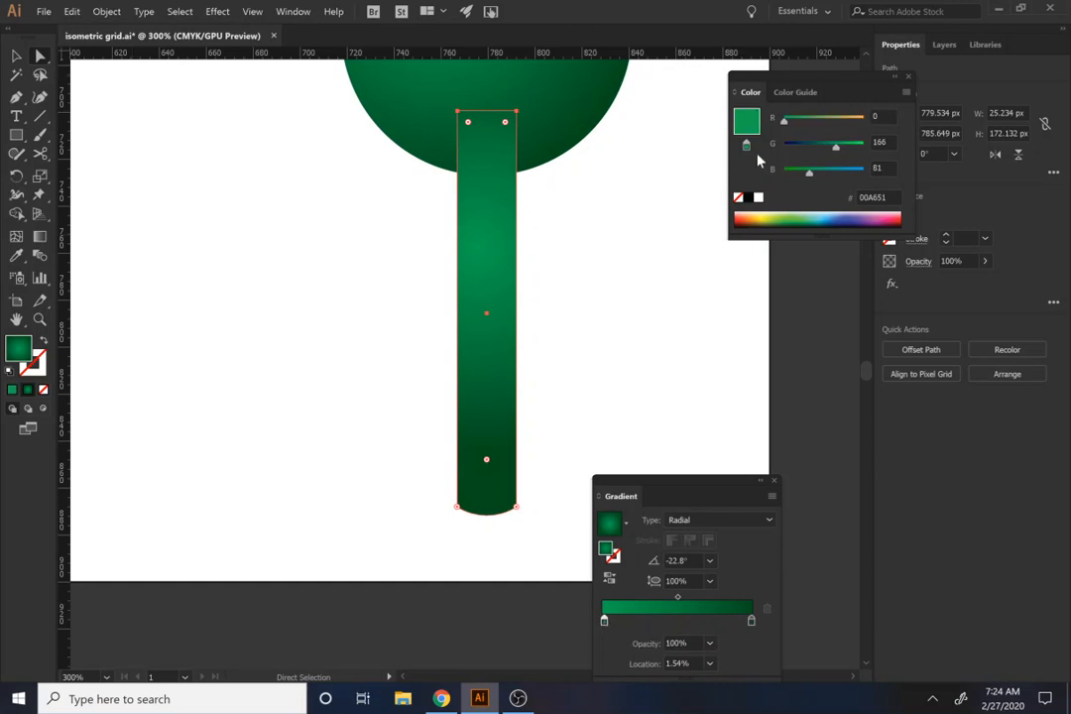
click(908, 78)
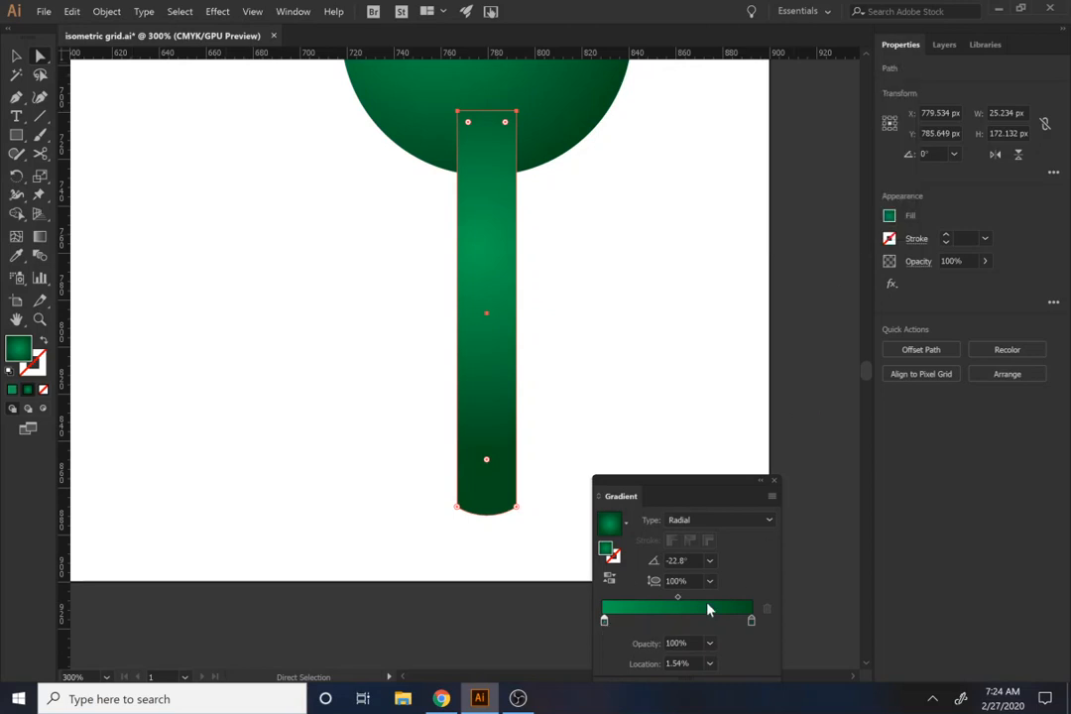
double_click(606, 621)
click(610, 627)
double_click(604, 623)
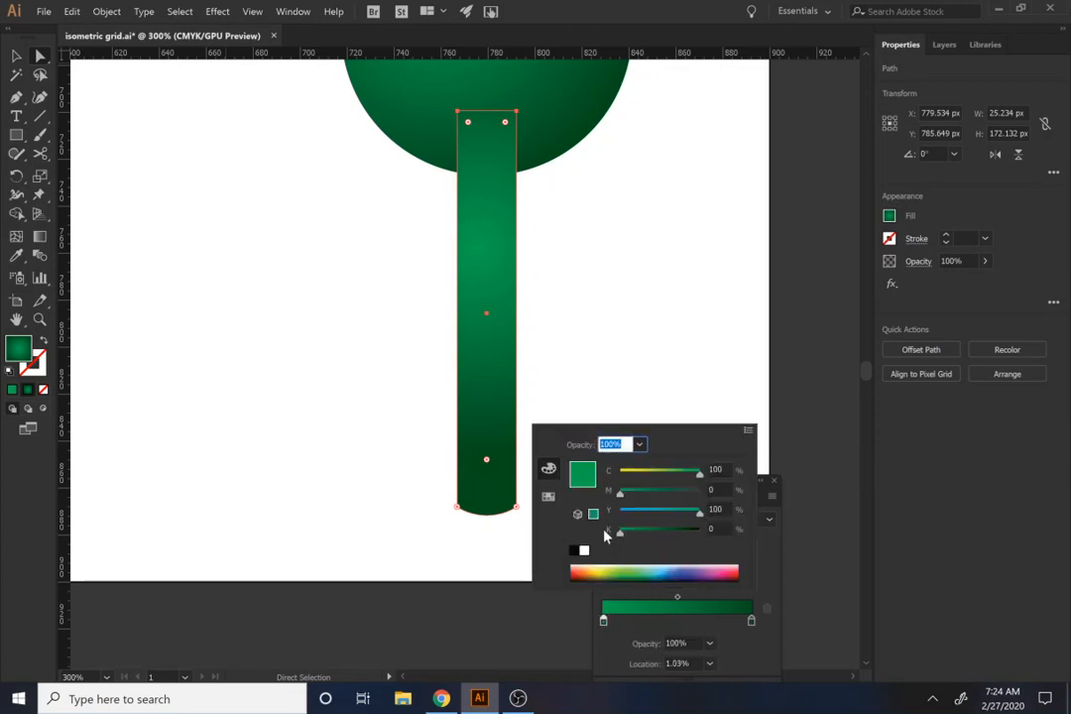
click(547, 498)
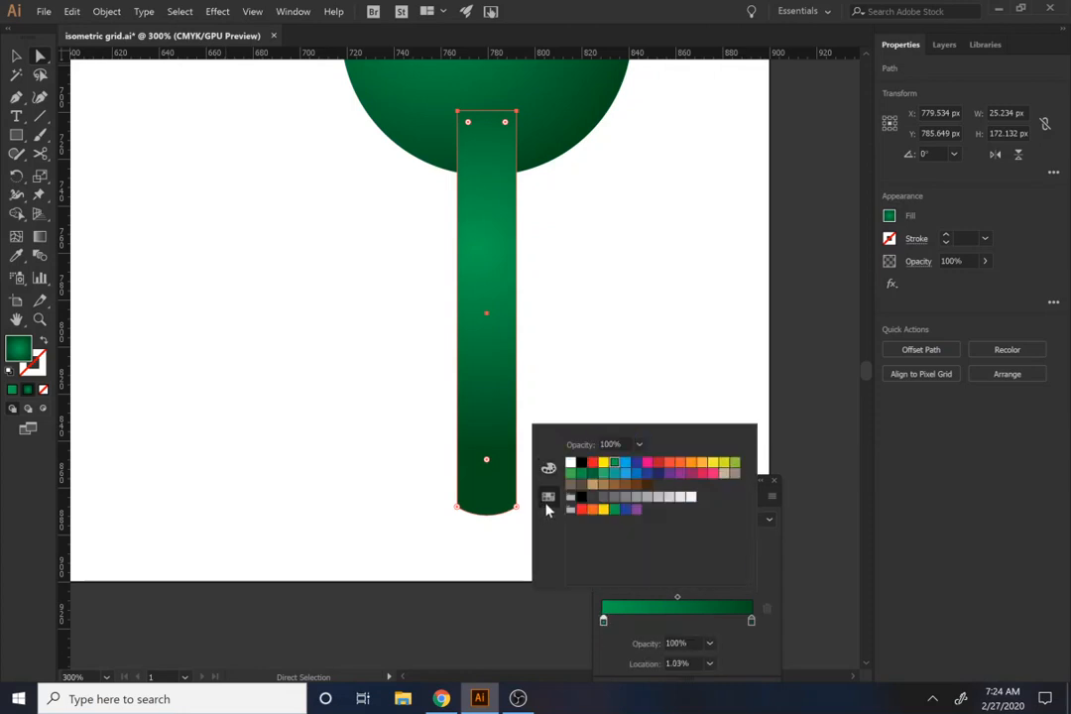
click(615, 484)
click(744, 634)
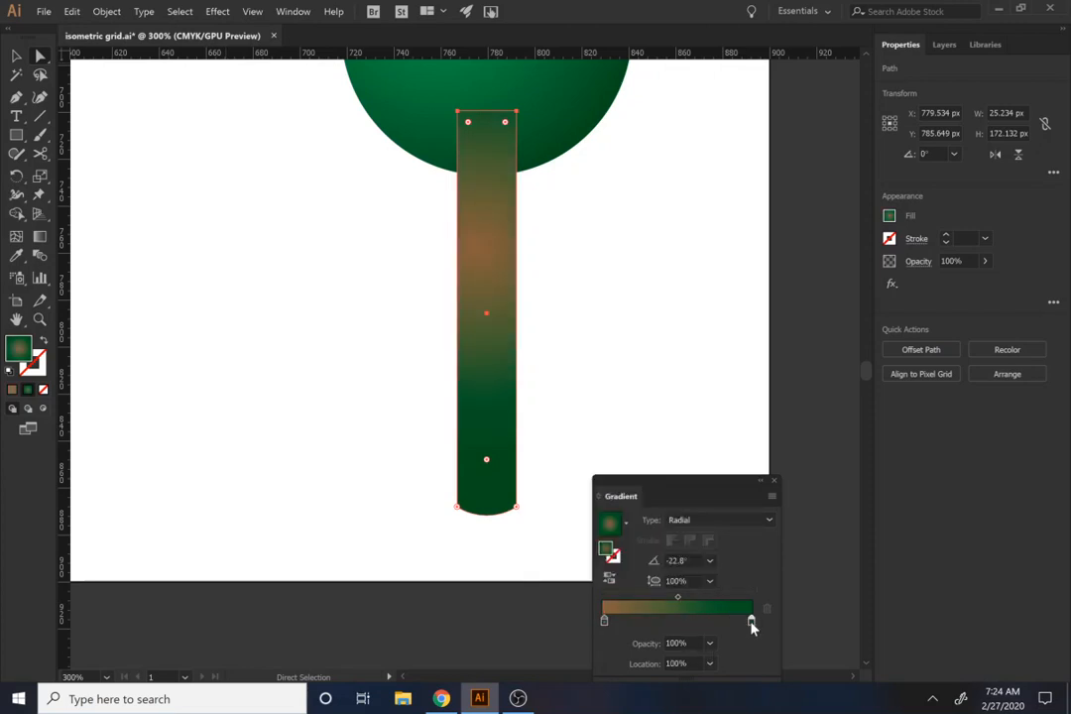
Step: Change the darker end of the trunk's gradient to brown and make the gradient linear
double_click(752, 625)
click(625, 484)
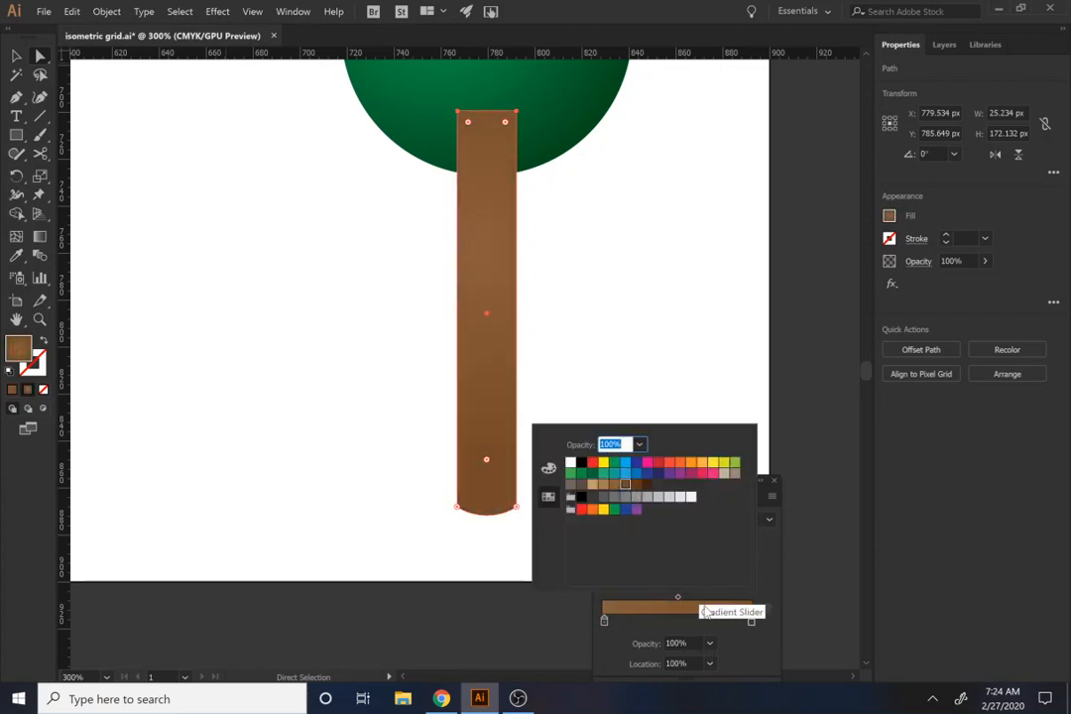
click(733, 640)
click(738, 522)
click(727, 544)
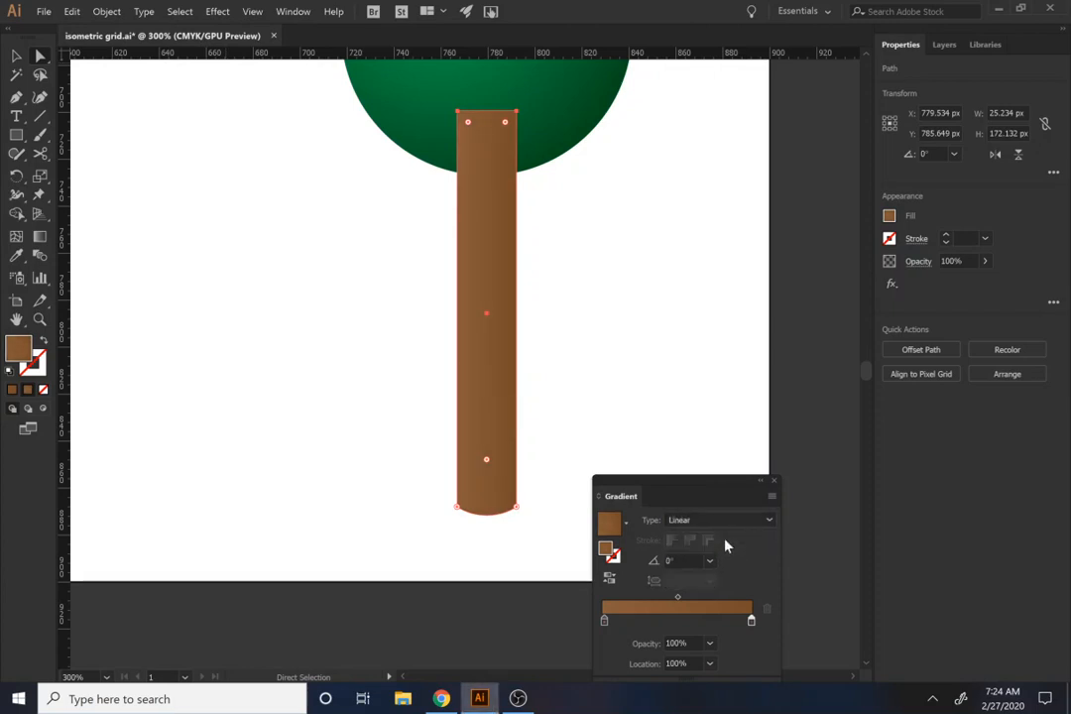
Step: Deepen the end color of the trunk's linear gradient with a darker brown swatch
click(709, 561)
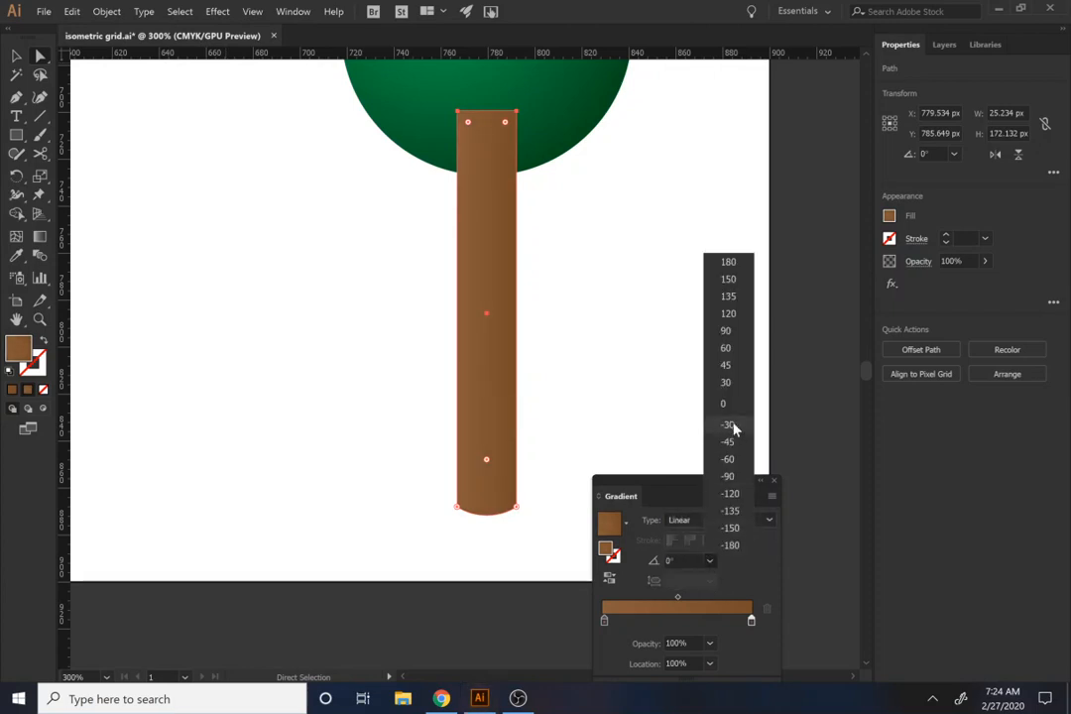
click(743, 598)
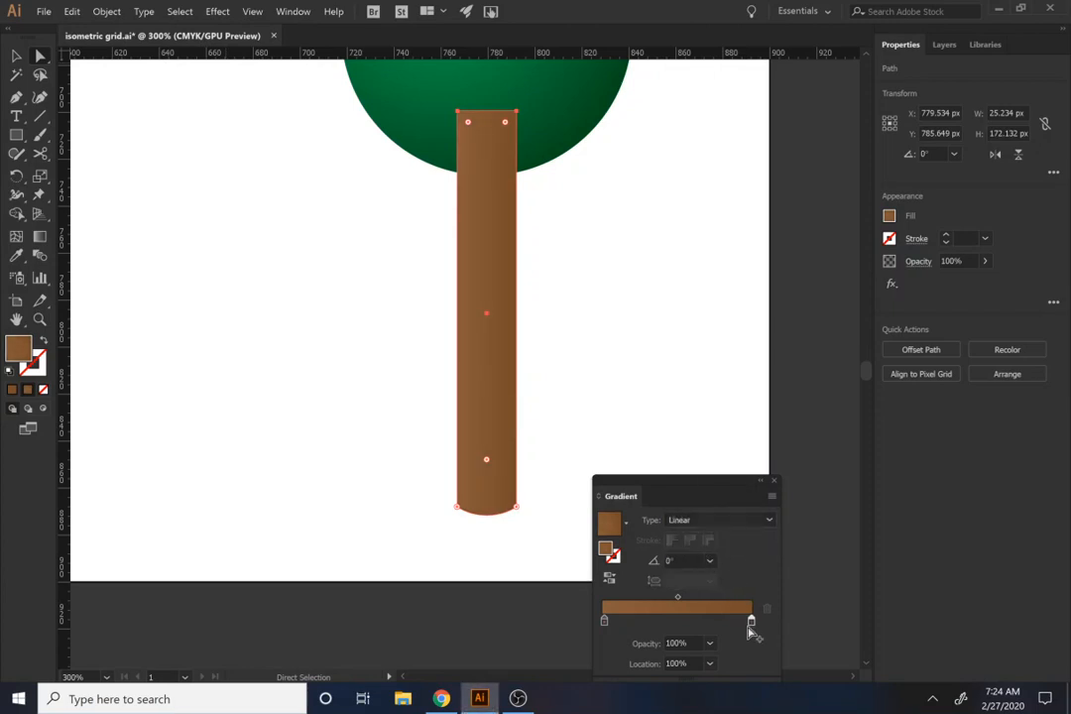
double_click(752, 623)
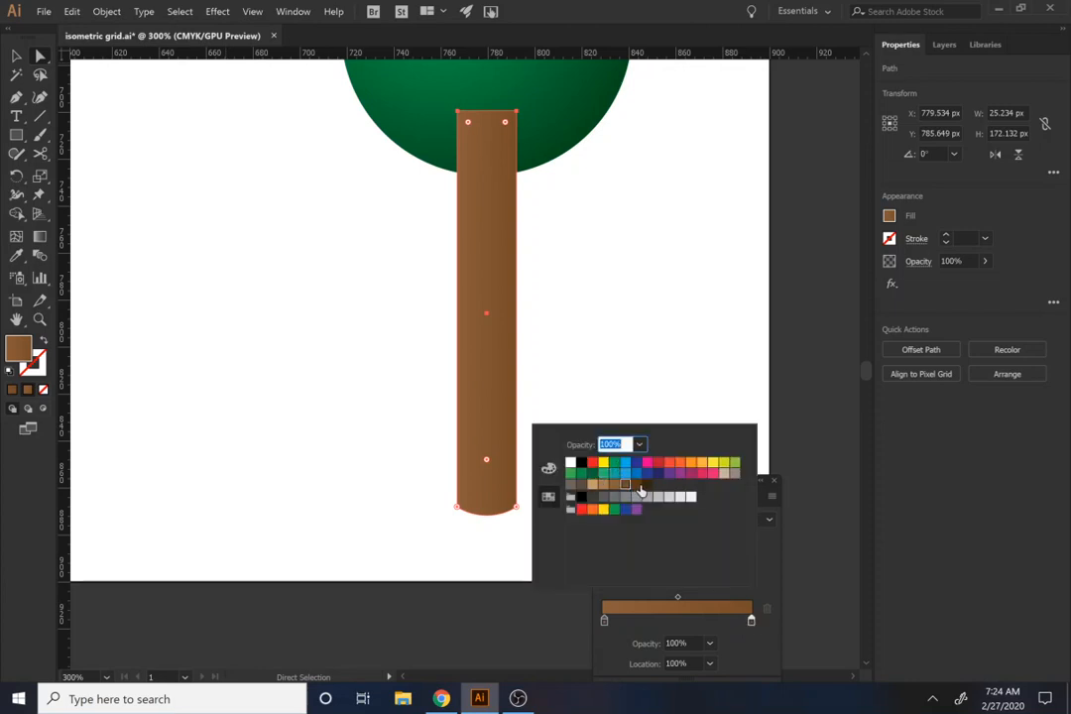
click(742, 661)
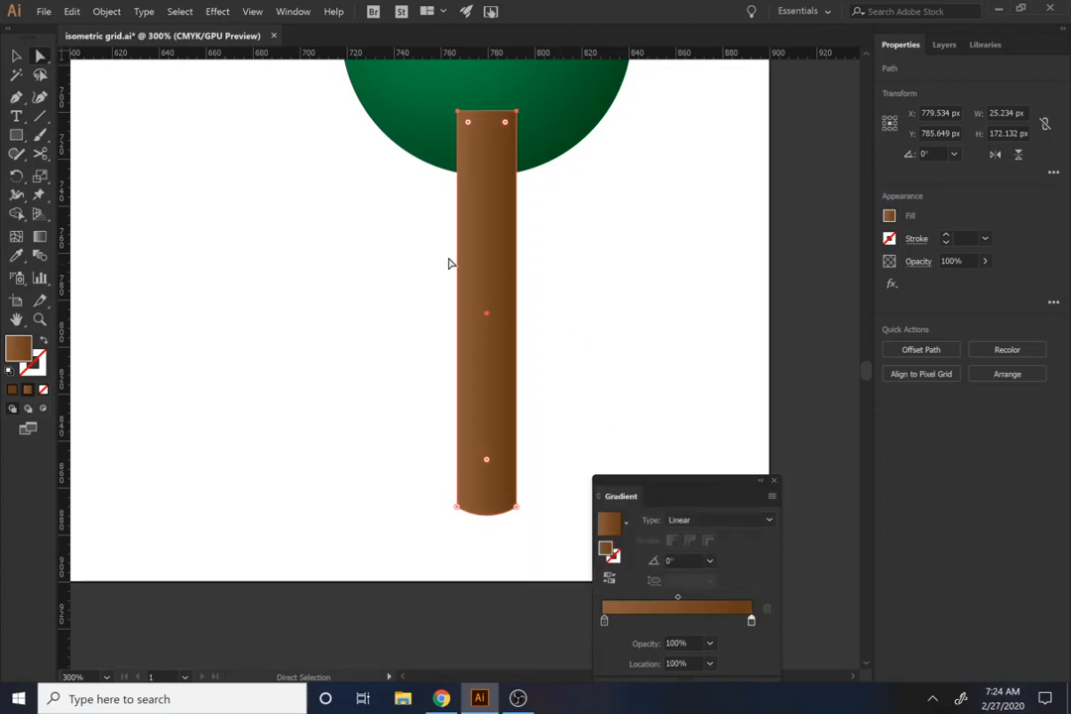
Step: Place the trunk behind the green circle and group the two shapes as a tree
click(16, 55)
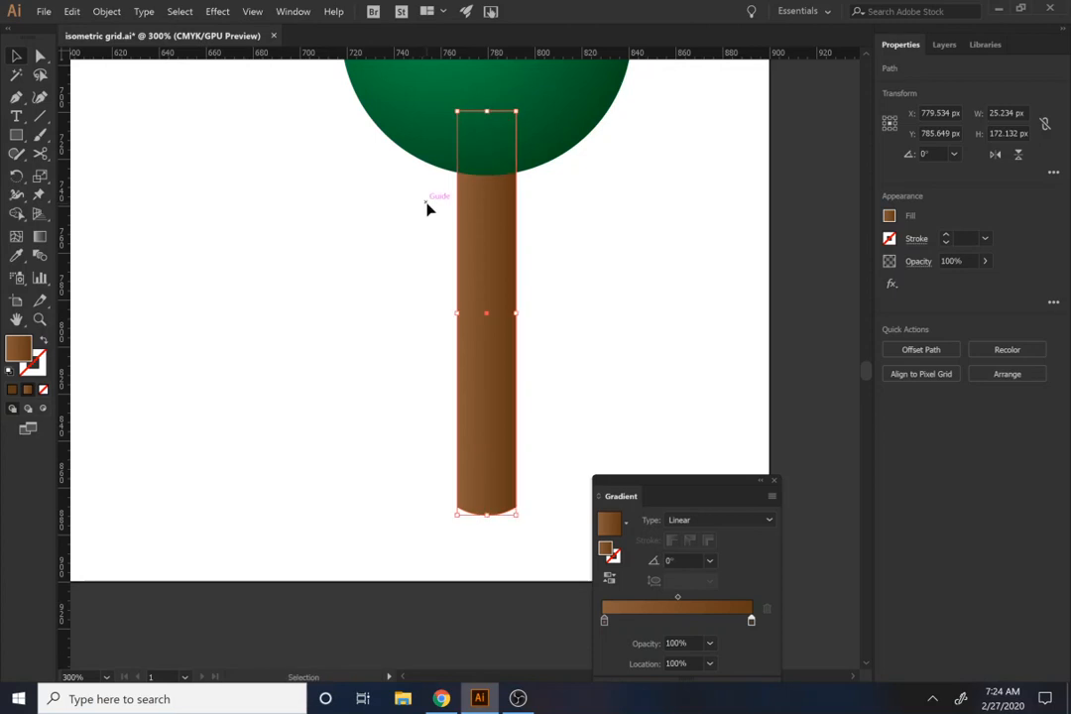
scroll(462, 177, down, 2)
shift+click(499, 162)
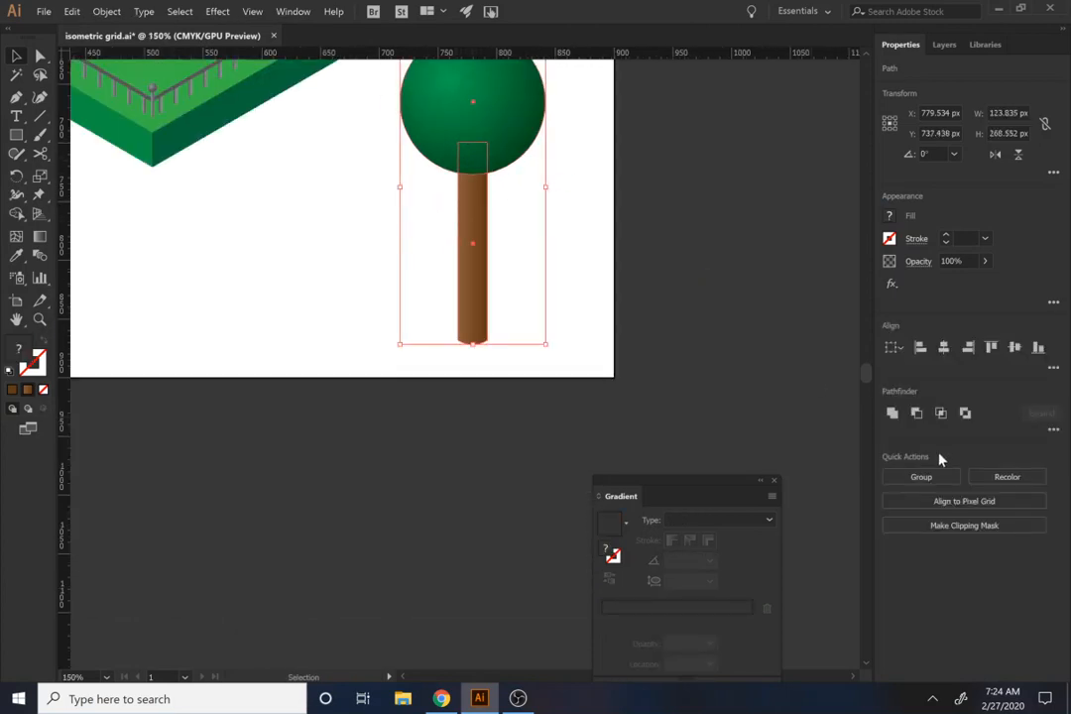
click(933, 478)
Step: Enlarge only the tree's green circle from its center to about 173 px wide
click(523, 256)
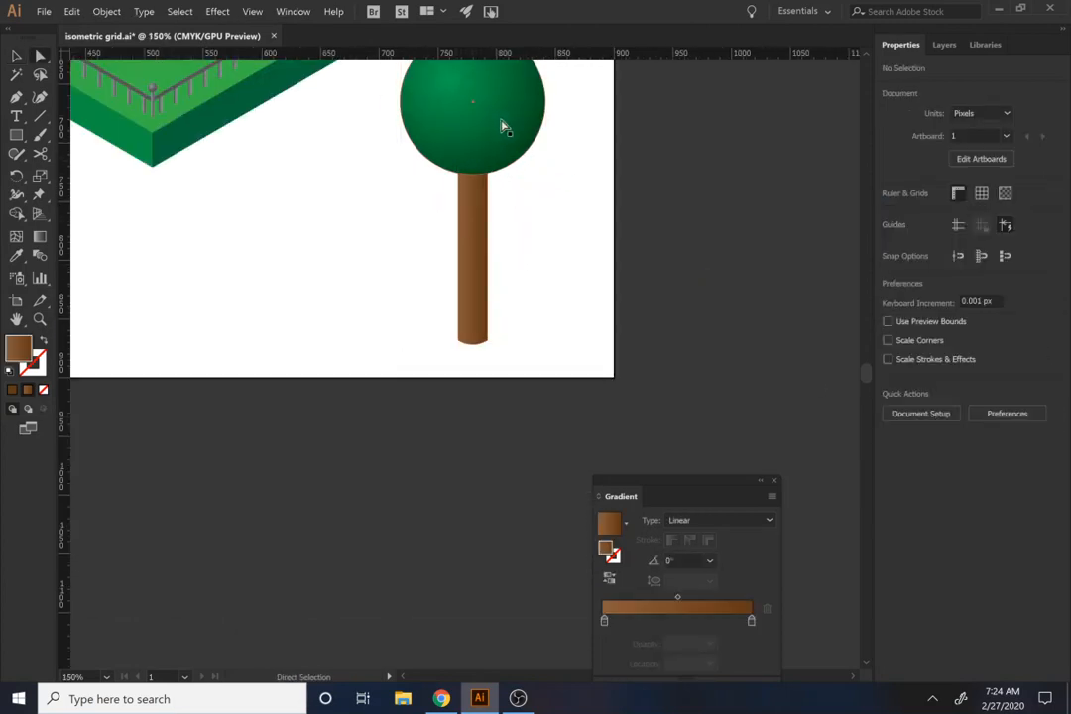
ctrl+click(502, 124)
scroll(536, 208, up, 2)
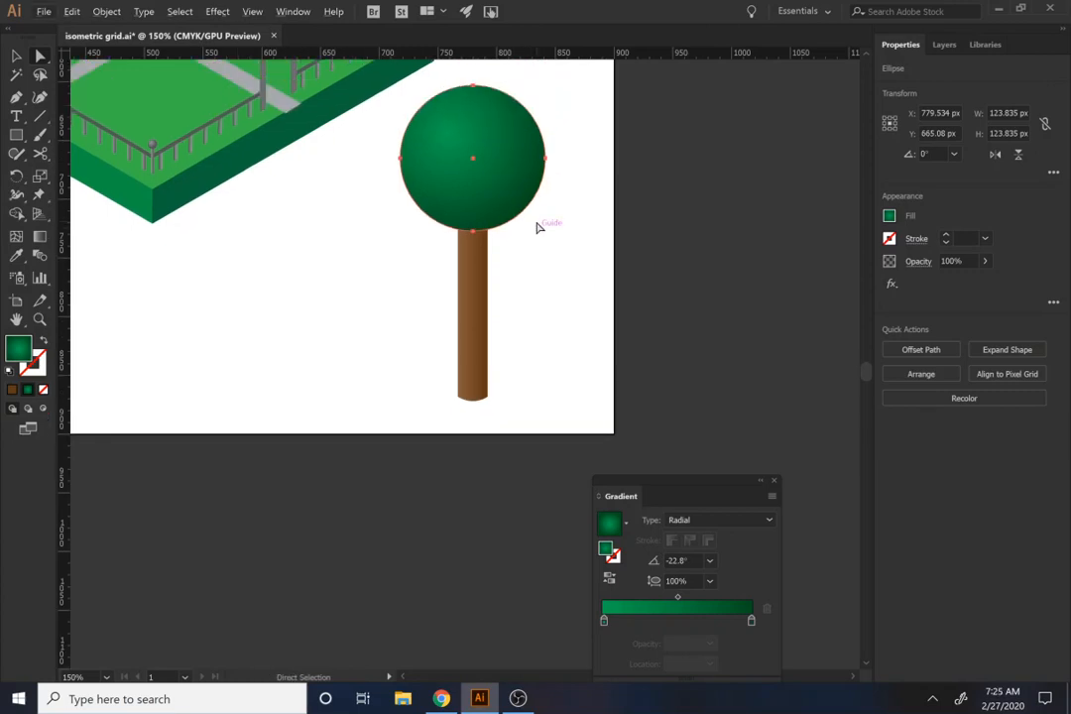
key(alt+v)
click(481, 186)
drag(549, 232, 578, 263)
click(569, 390)
Step: Shrink the grouped tree to about 66 by 112 px and move it onto the front of the park slab
click(476, 280)
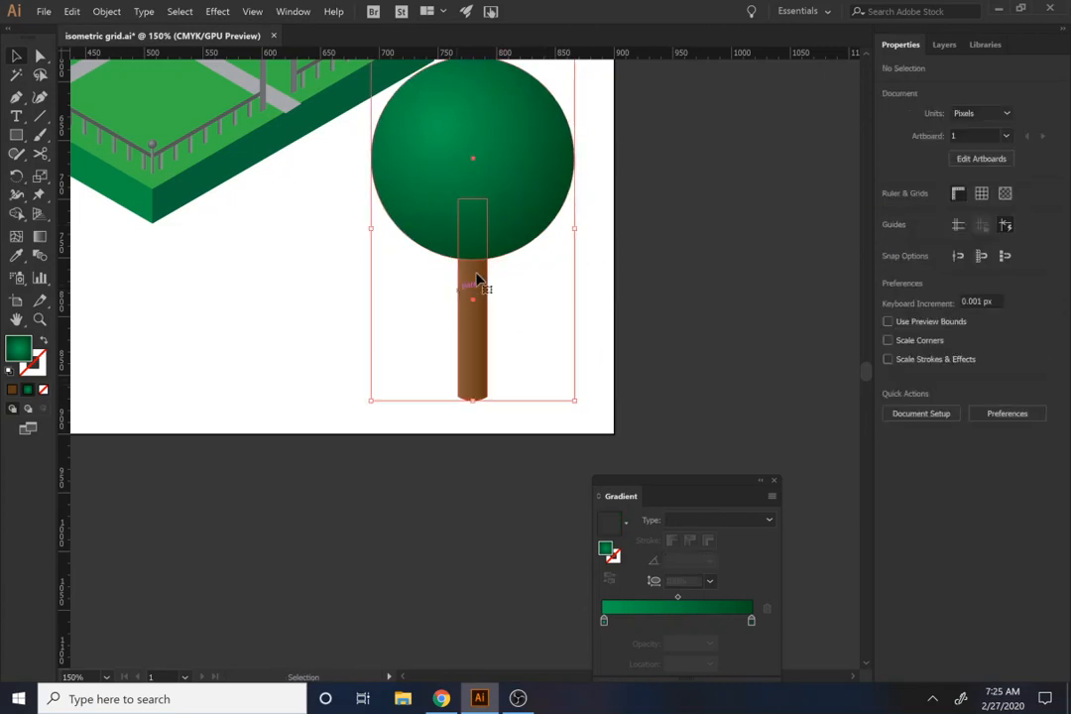
scroll(500, 238, up, 3)
scroll(528, 207, down, 4)
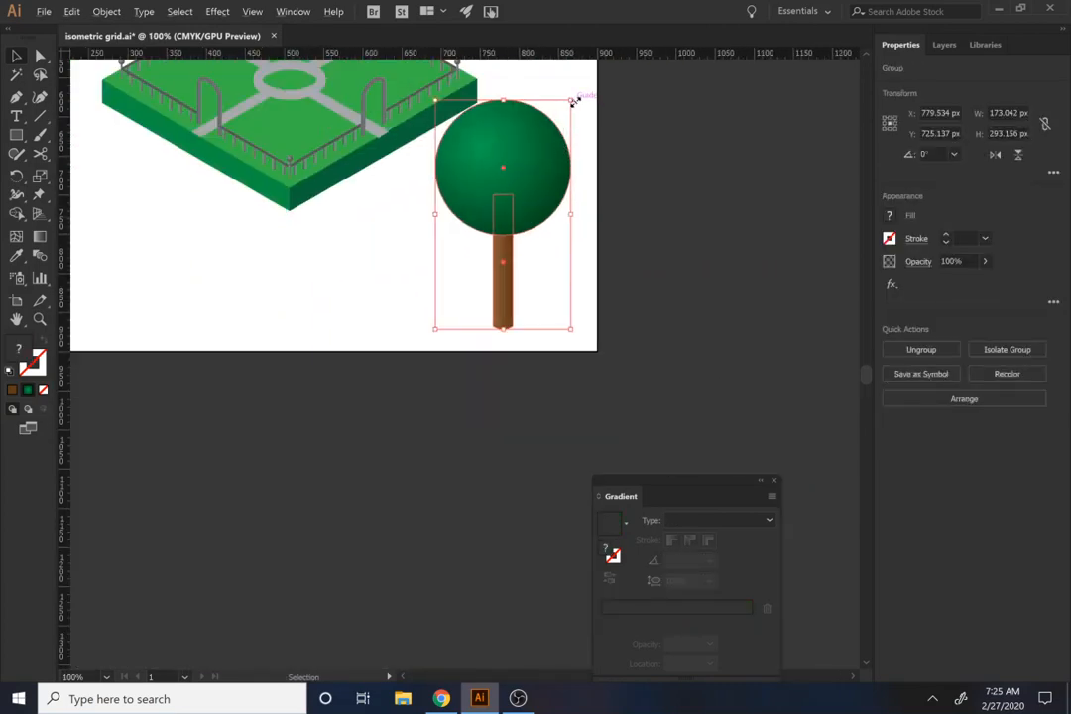
drag(573, 101, 296, 98)
scroll(359, 206, up, 1)
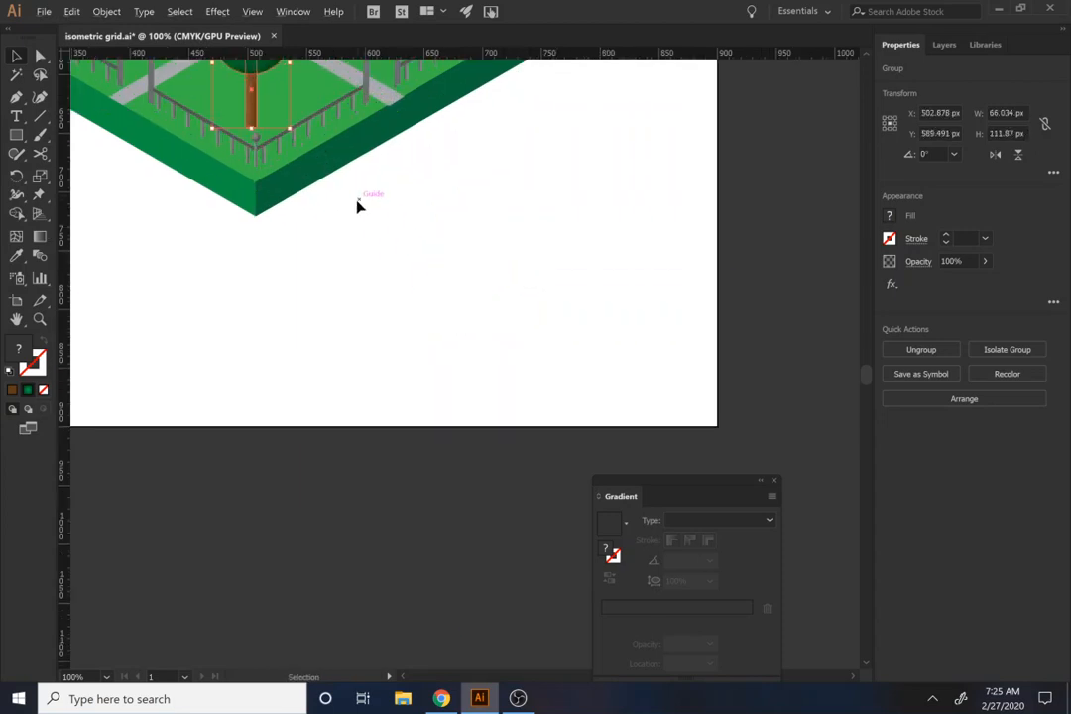
key(ctrl+equal)
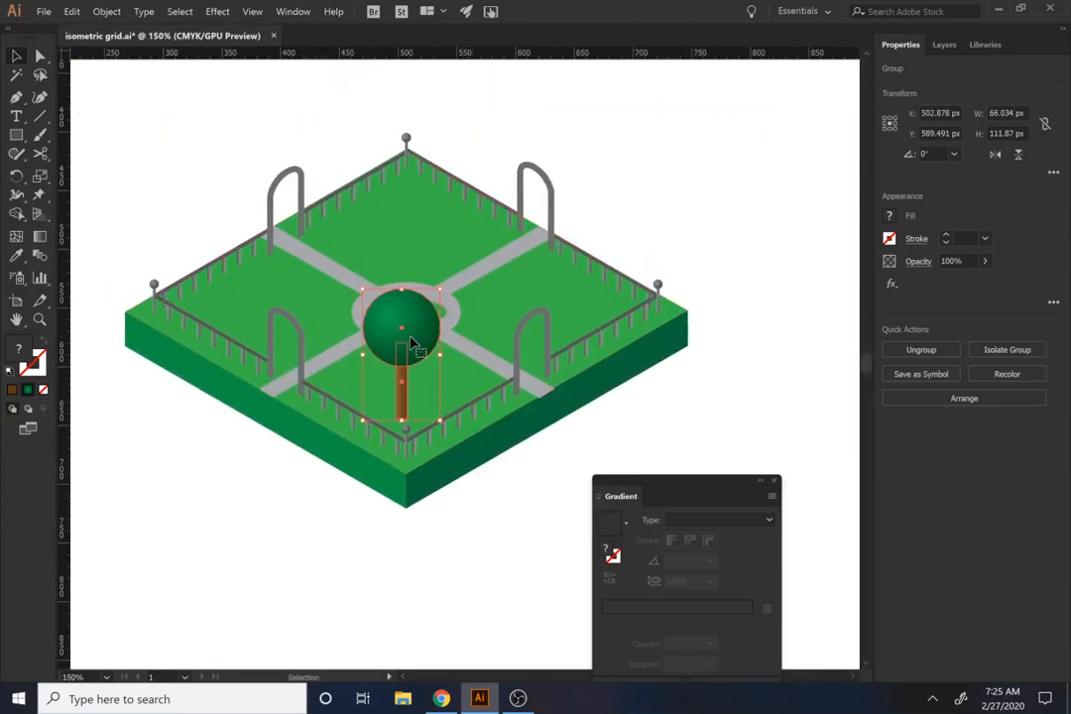
Step: Position and duplicate the tree so that one stands on each of the park's four lawn sections
drag(412, 342, 405, 149)
drag(406, 151, 359, 174)
click(657, 204)
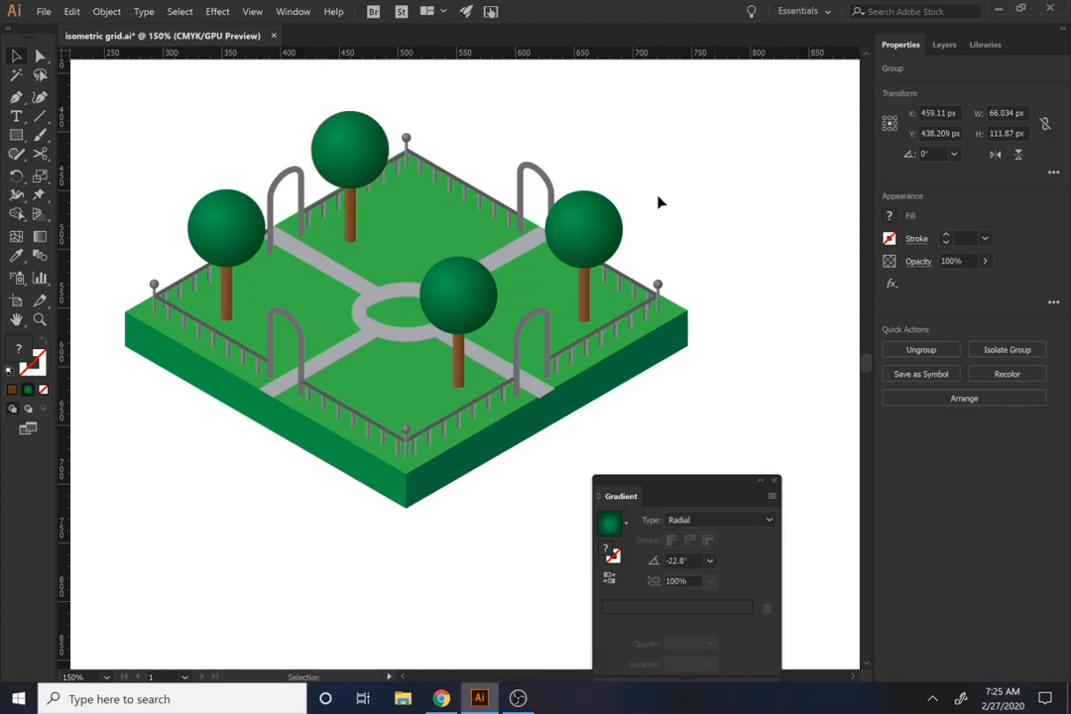
scroll(675, 235, down, 1)
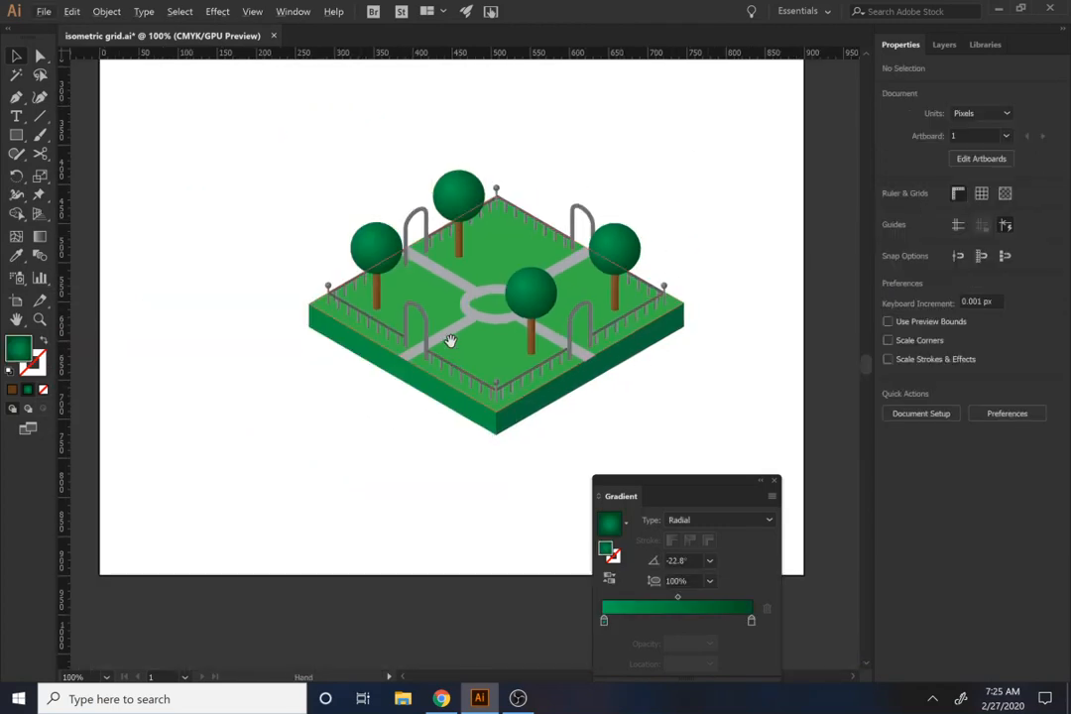
scroll(488, 361, up, 2)
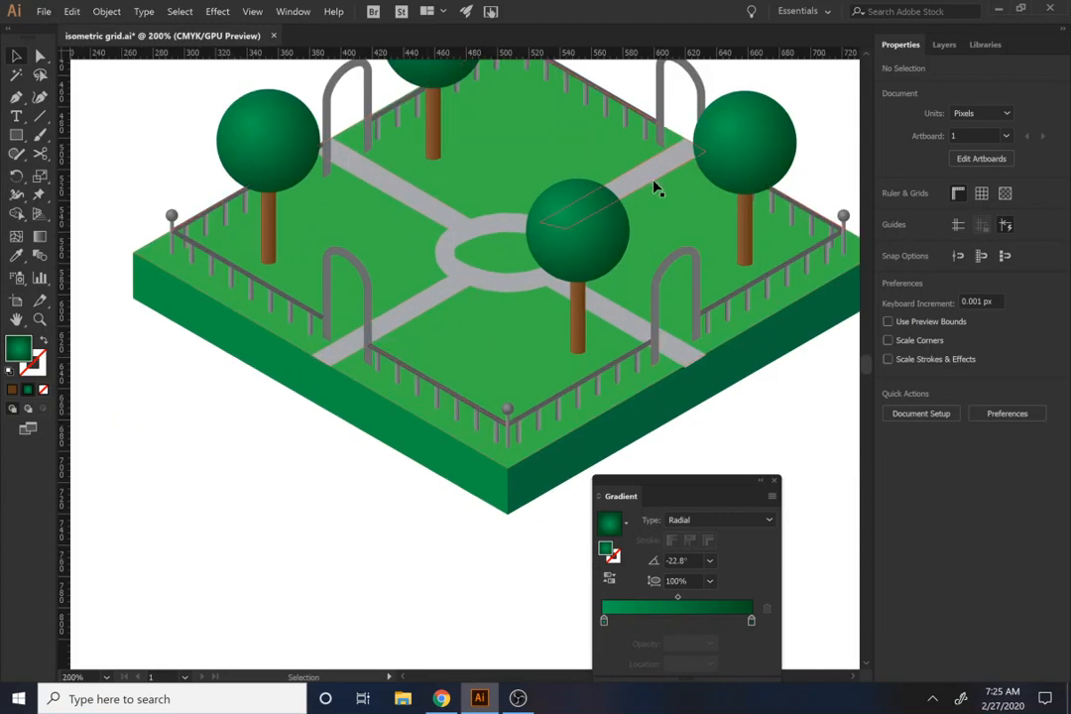
scroll(656, 331, down, 1)
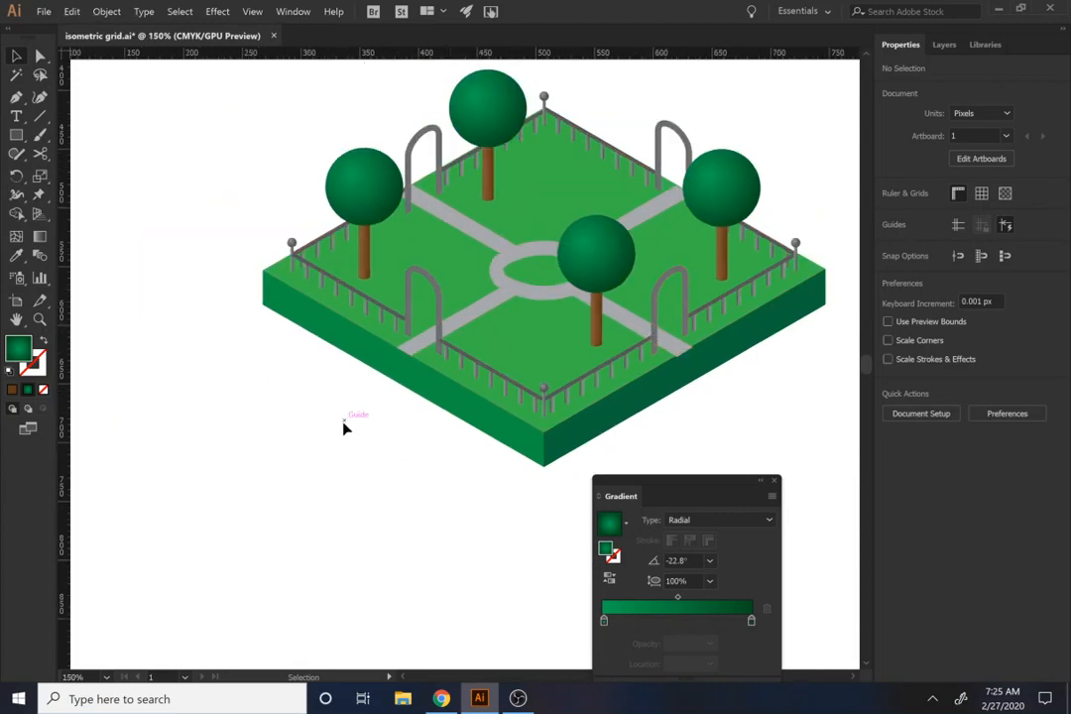
drag(459, 375, 293, 381)
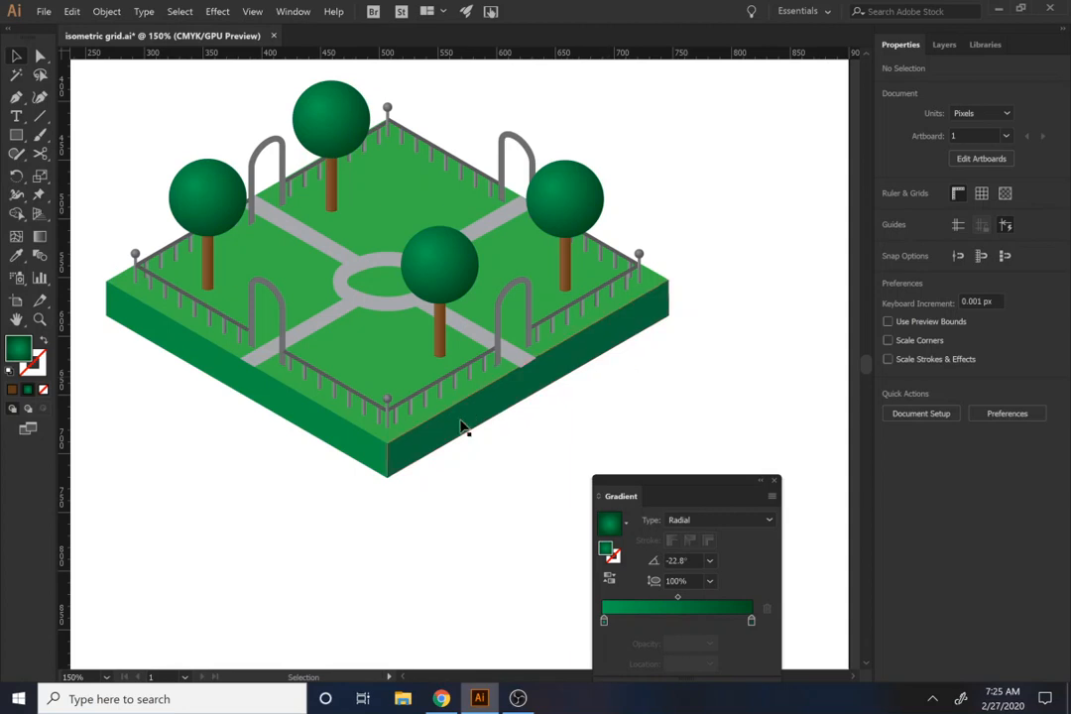
Step: Select the whole park, enlarge it proportionally to about 653 by 461 px and center it on the artboard
scroll(458, 428, down, 2)
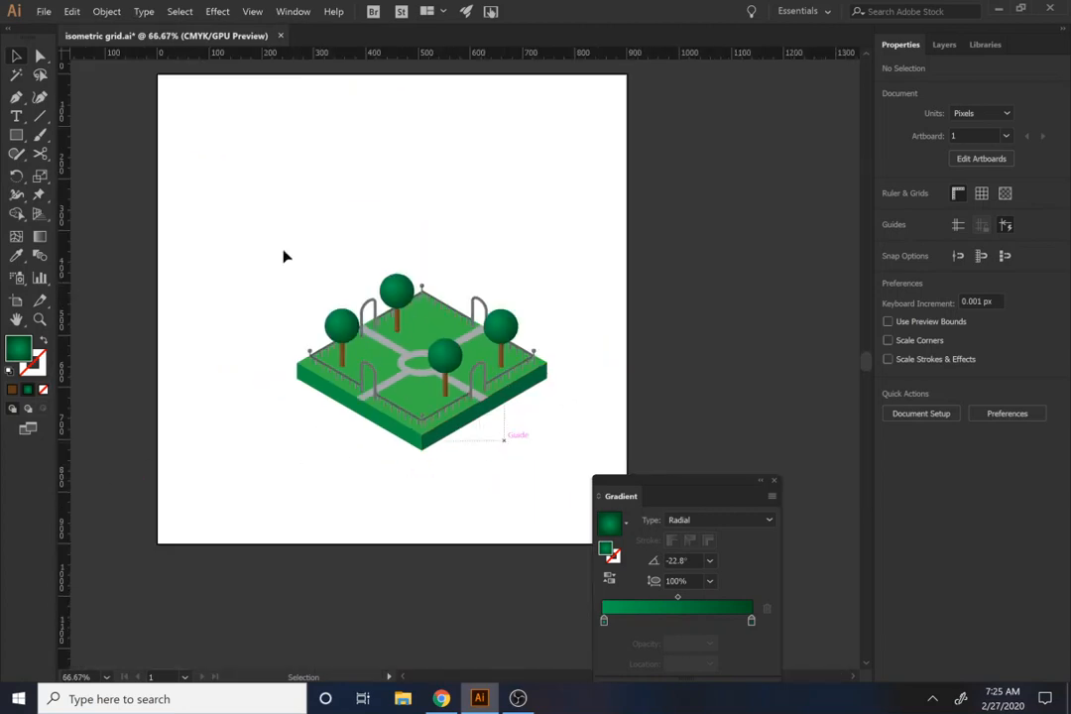
drag(188, 178, 516, 441)
click(617, 409)
drag(616, 425, 148, 172)
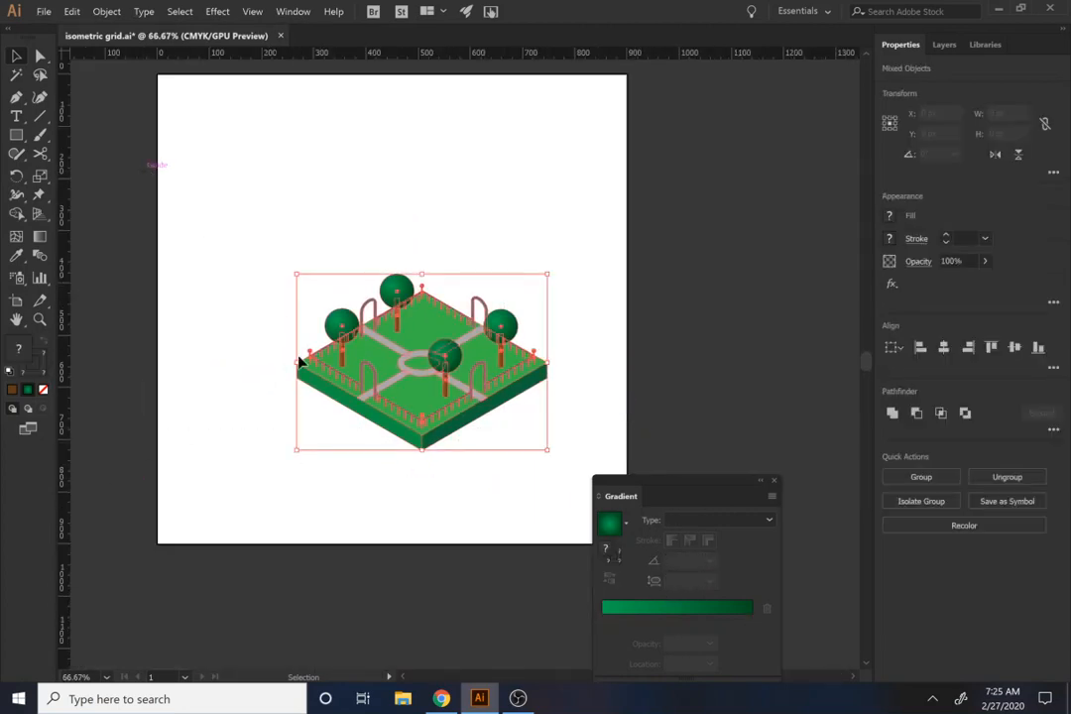
click(504, 506)
drag(538, 499, 170, 164)
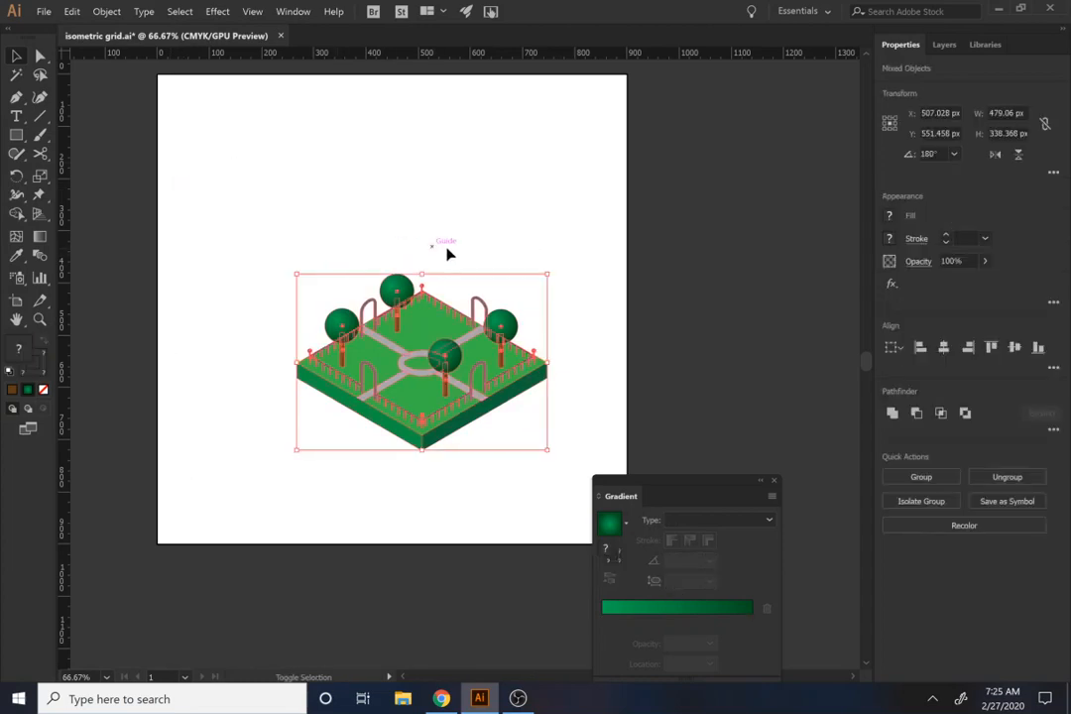
drag(547, 276, 583, 251)
drag(411, 361, 375, 263)
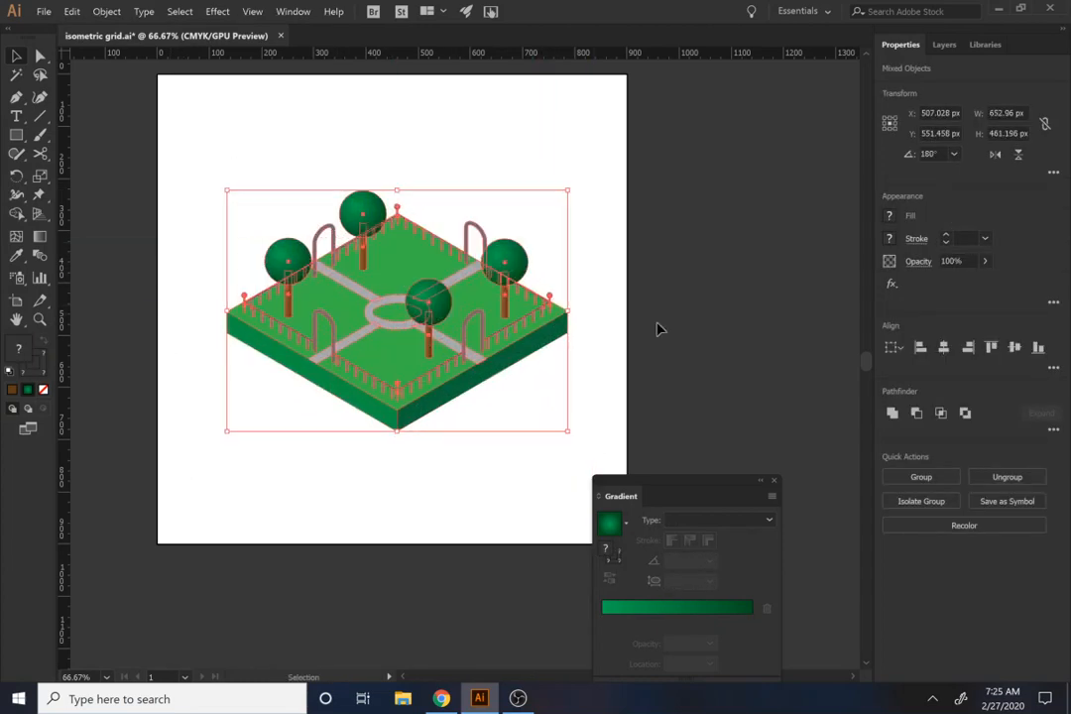
click(698, 357)
Step: Draw a bright blue rectangle about 993 by 975 px covering the whole artboard and send it behind the park
click(16, 136)
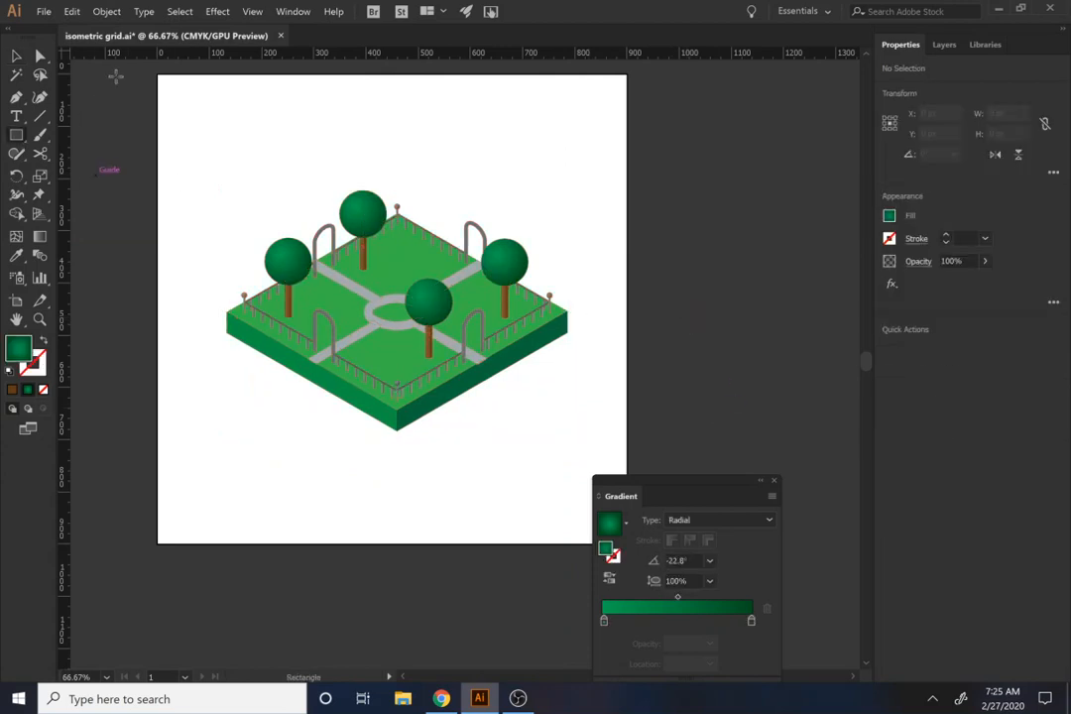
drag(144, 65, 662, 575)
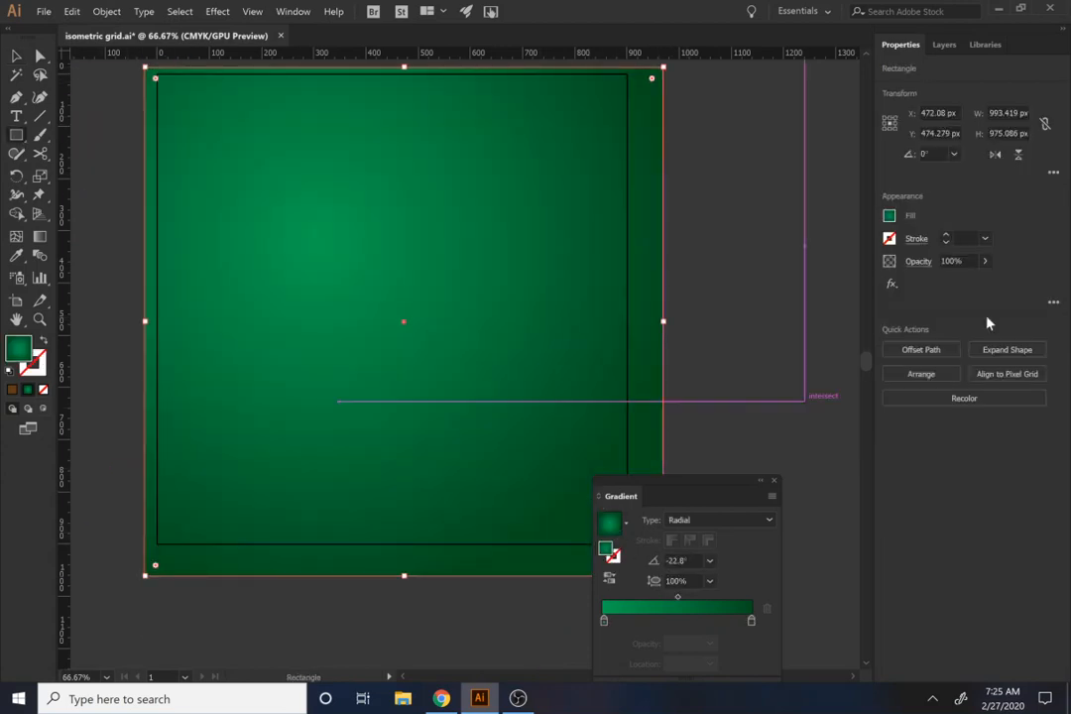
click(890, 216)
click(797, 274)
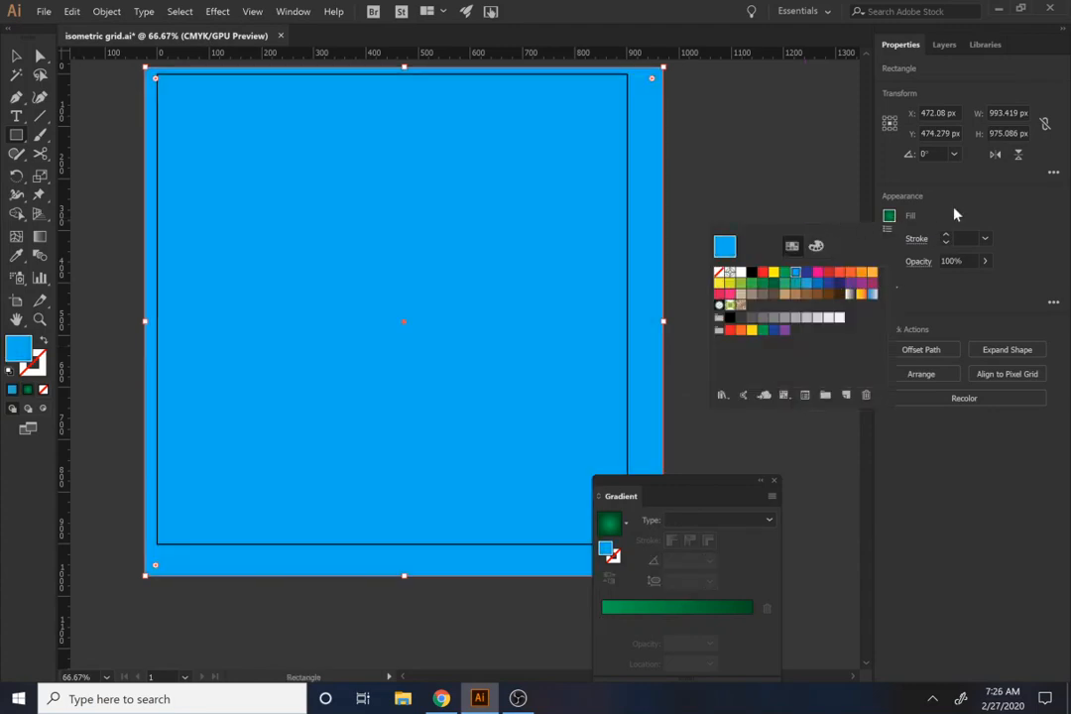
key(ctrl+shift+bracketleft)
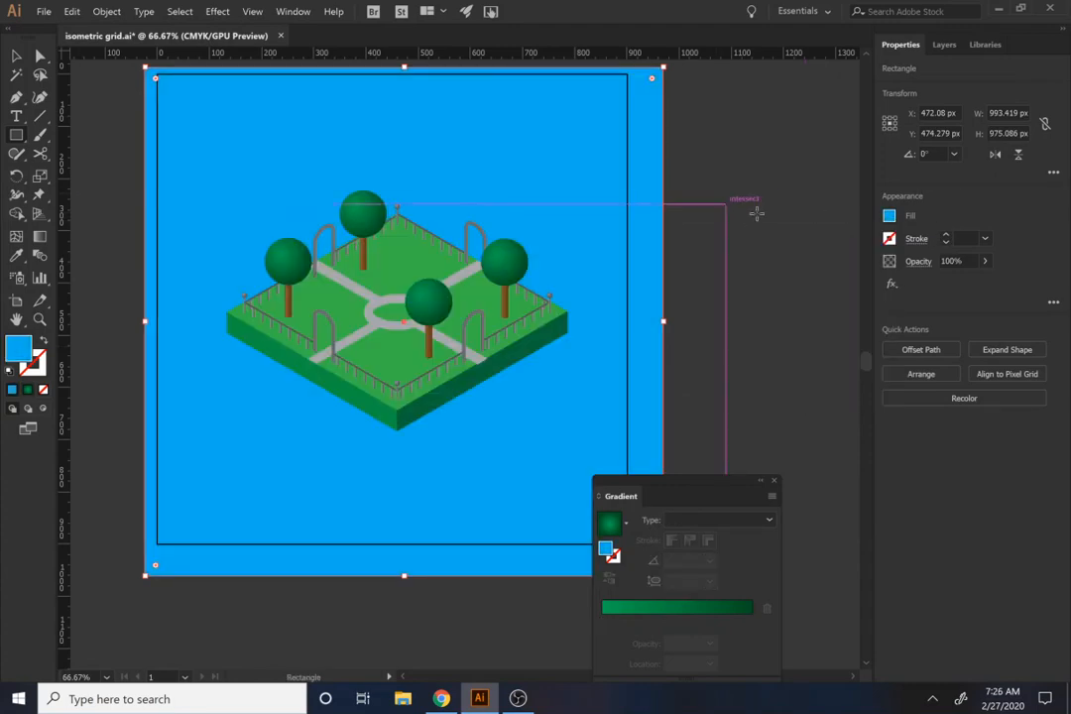
Step: Change the background rectangle's fill from bright blue to a warm golden yellow by mixing its RGB values
drag(756, 212, 762, 212)
key(v)
click(617, 186)
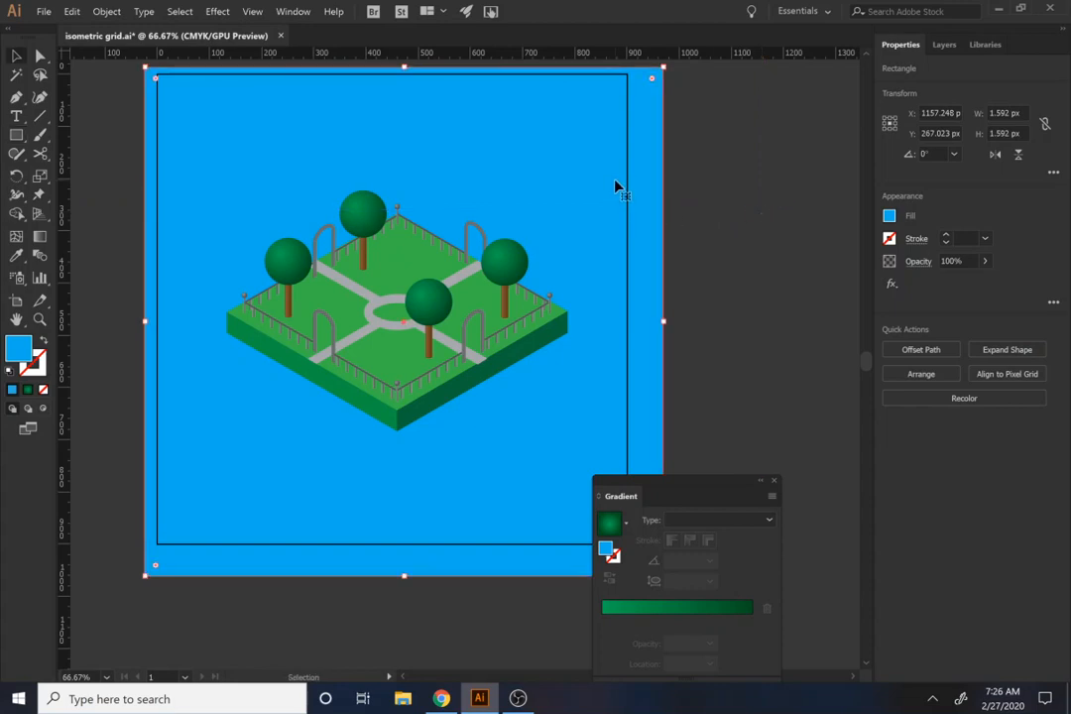
click(888, 217)
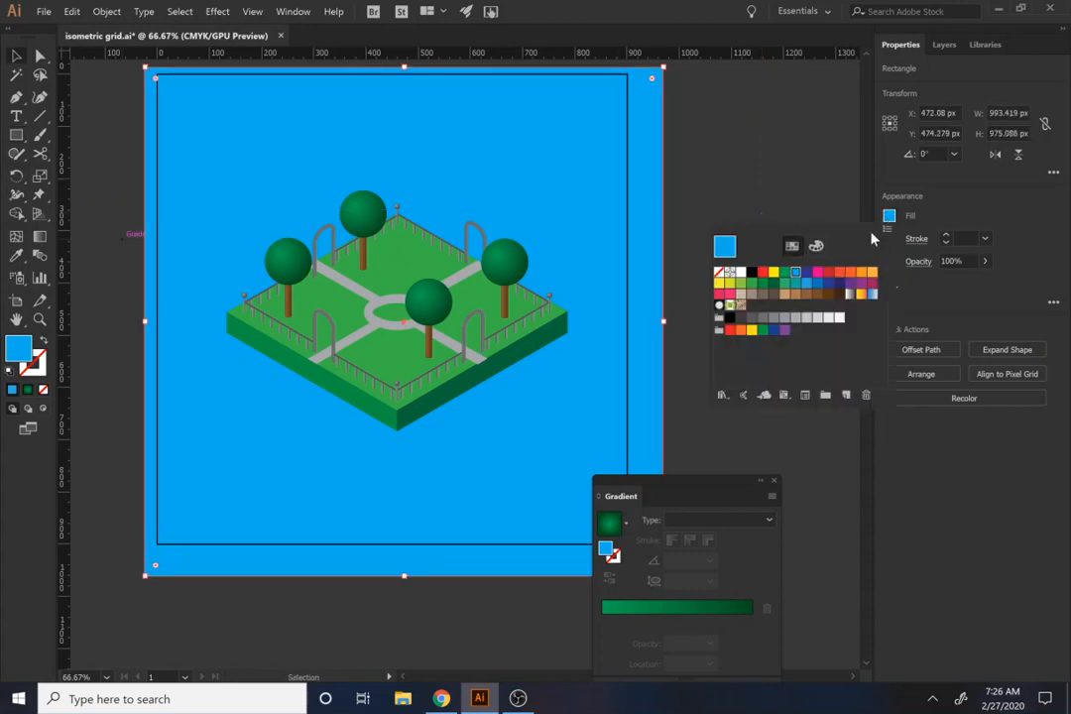
click(815, 247)
click(836, 276)
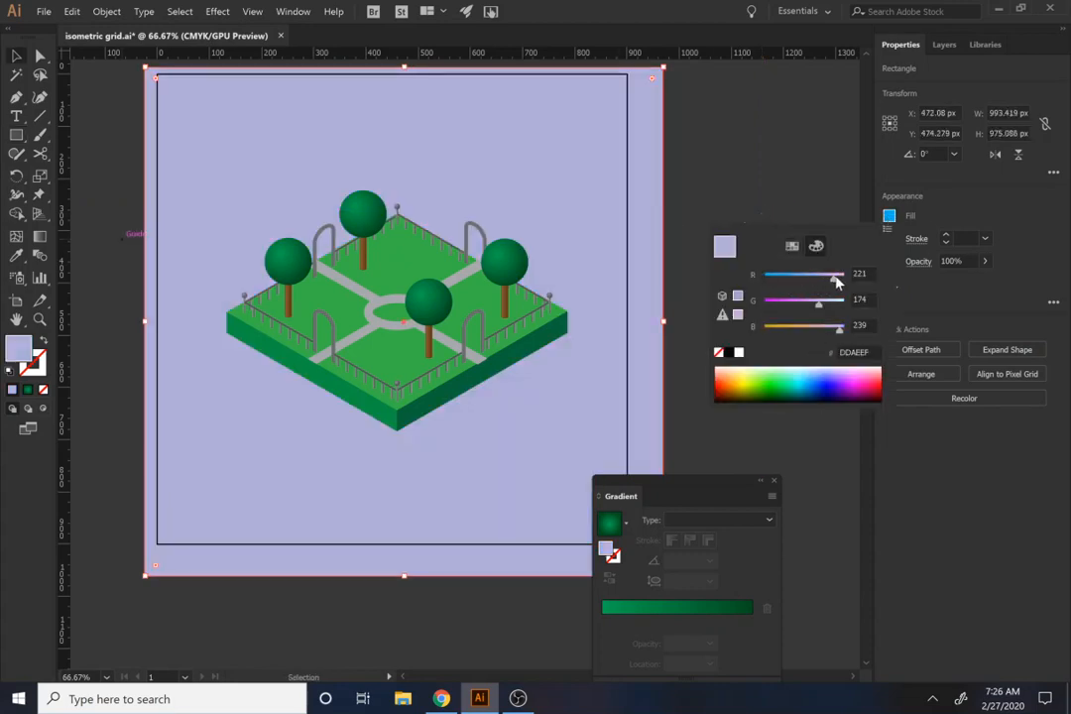
drag(811, 309, 819, 334)
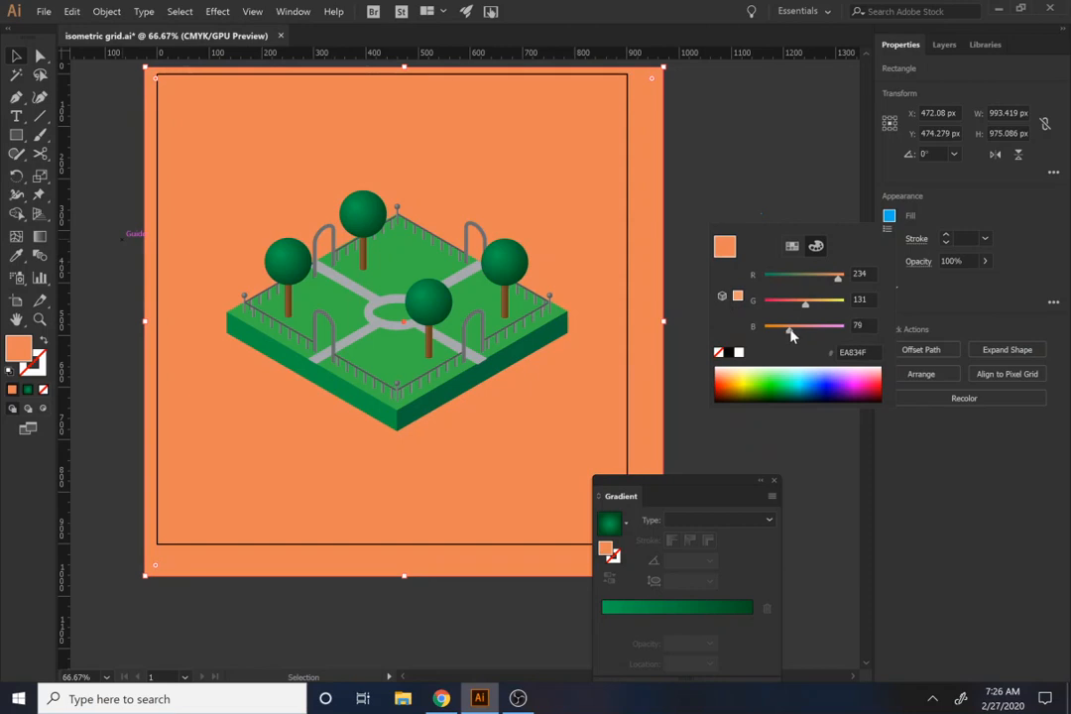
drag(824, 306, 826, 308)
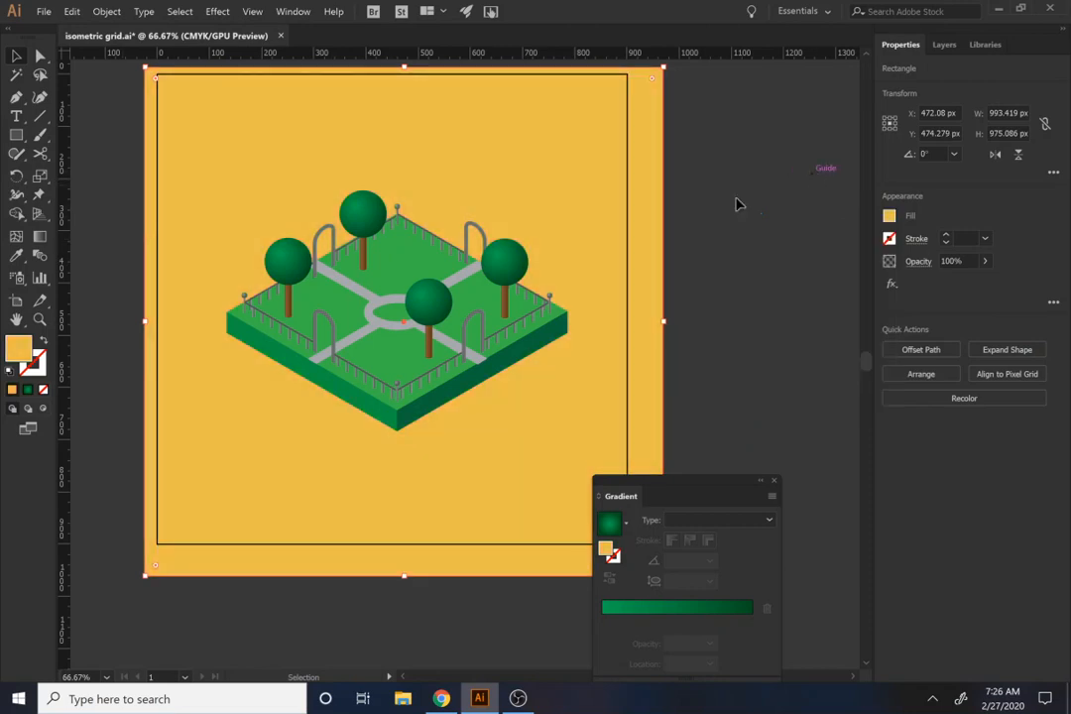
Step: Export the artboard for screens in JPG 100 format under the name park
scroll(736, 204, down, 1)
click(44, 11)
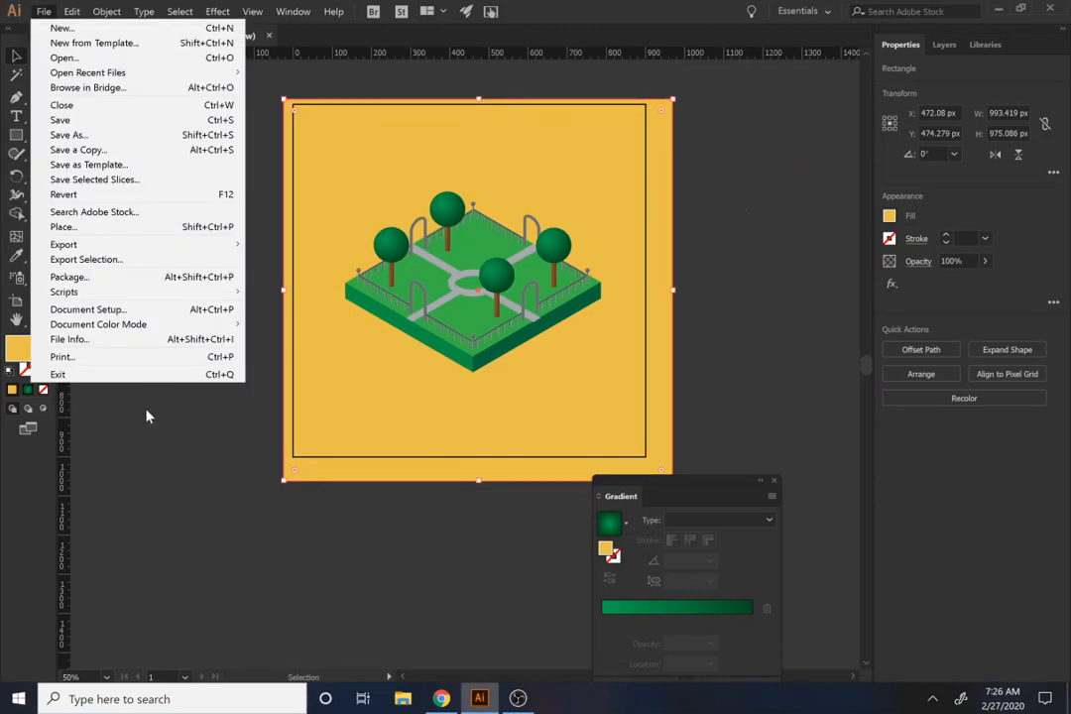
mouse_move(183, 243)
click(290, 243)
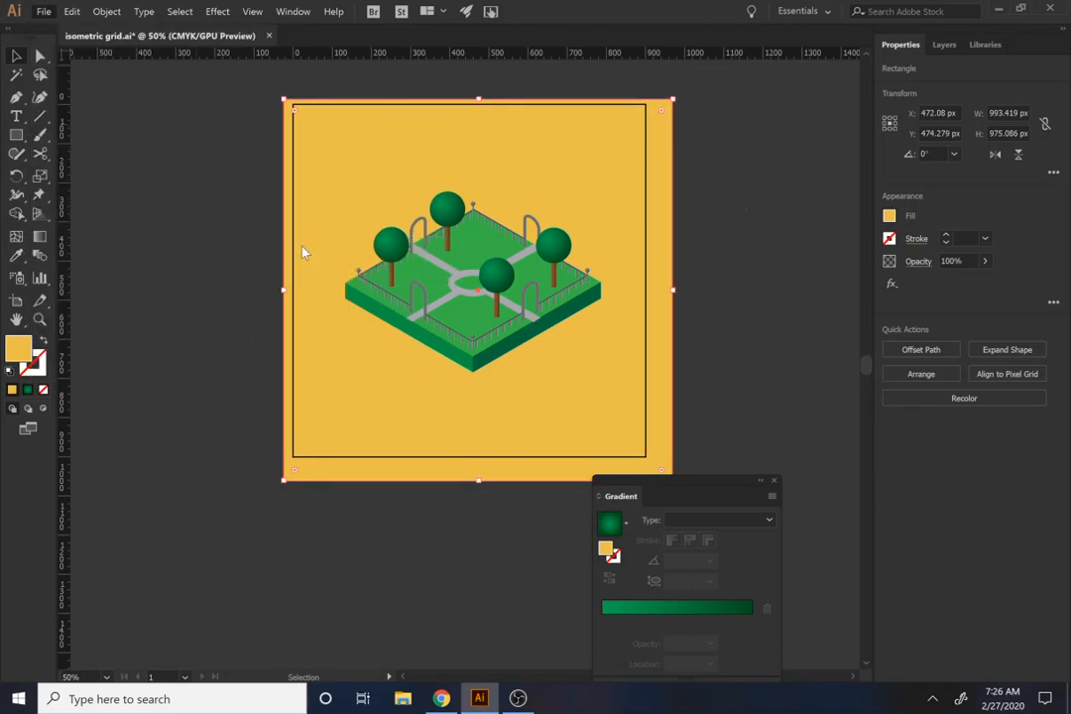
click(812, 361)
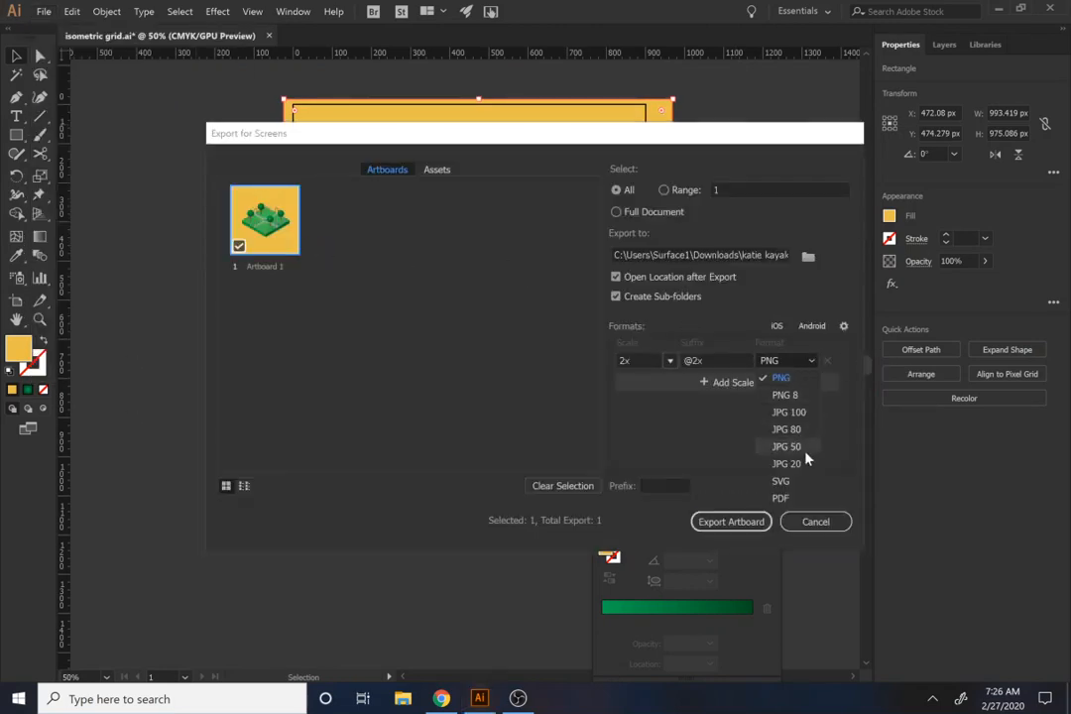
click(788, 412)
click(263, 265)
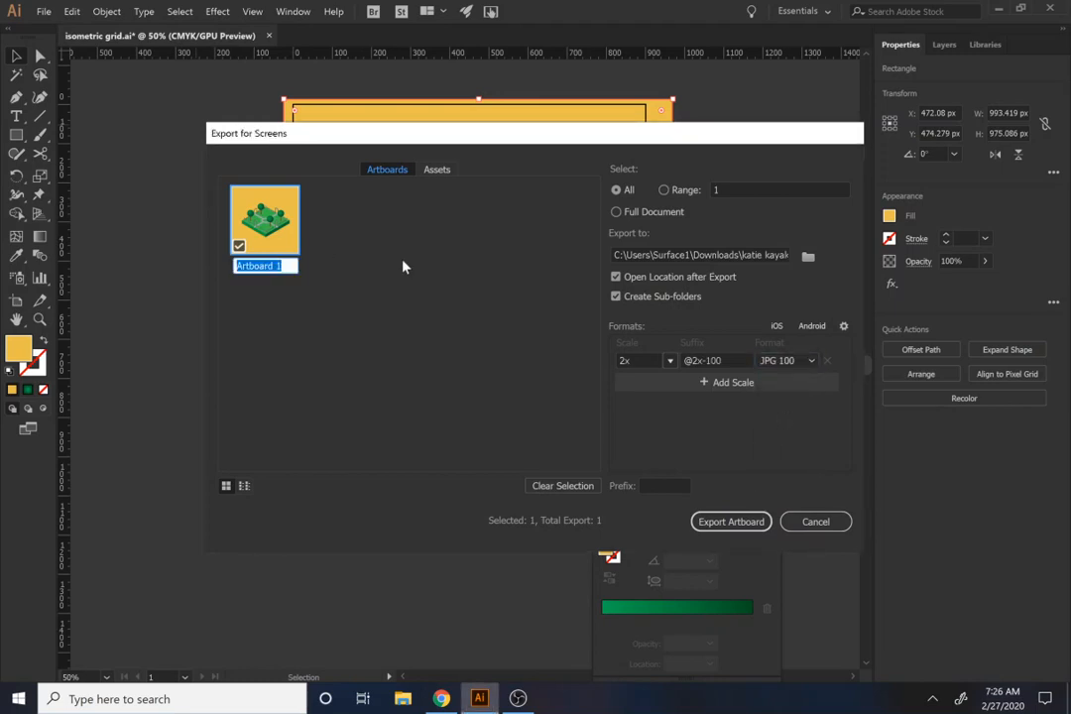
text(park isometric)
click(730, 522)
click(518, 698)
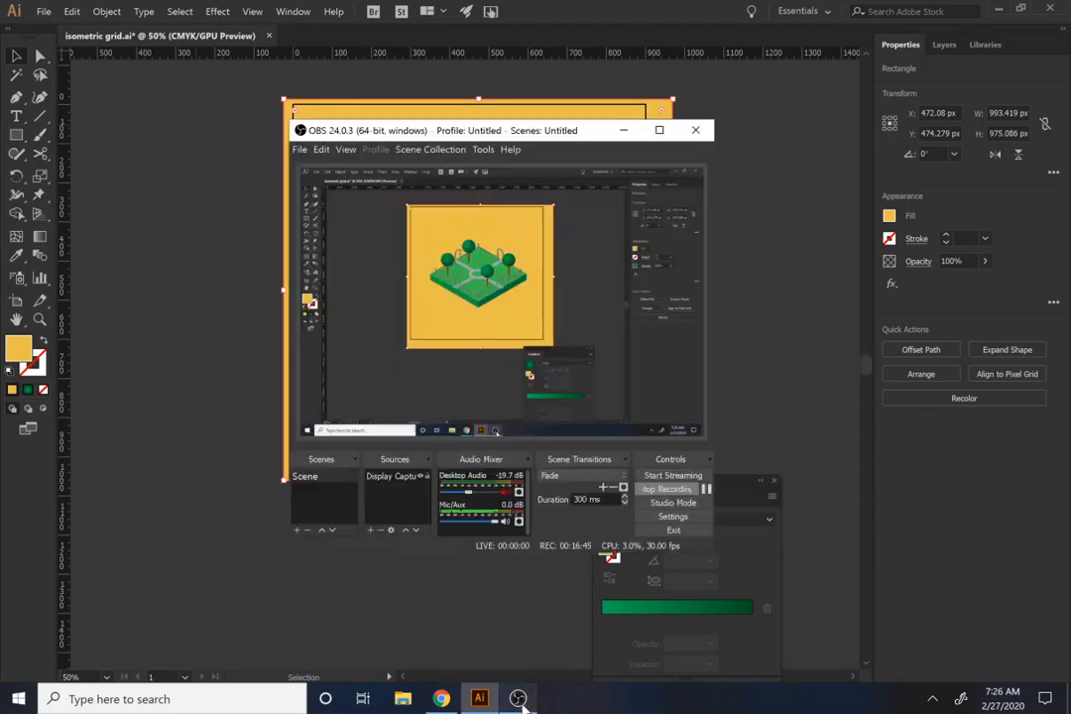